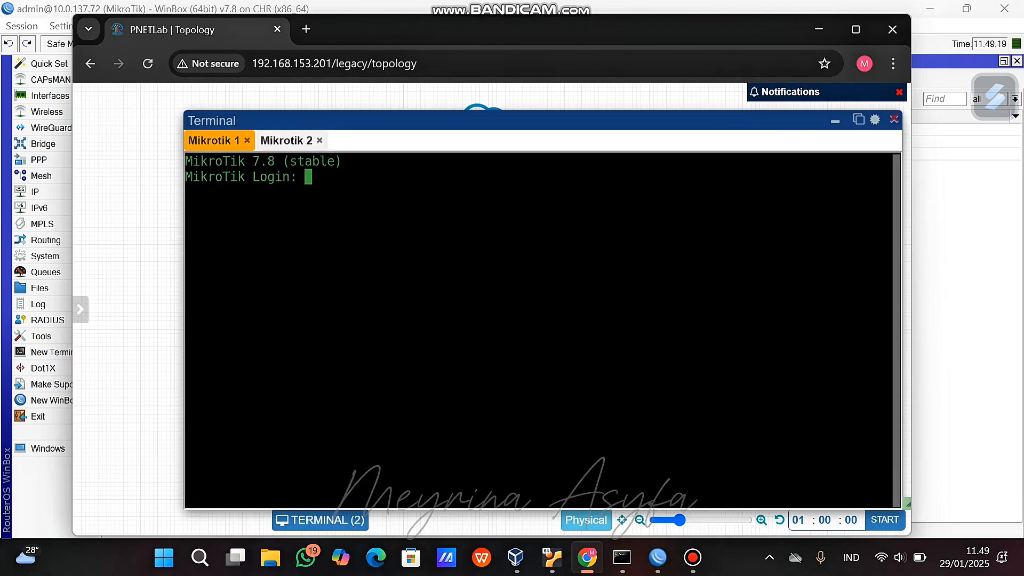
Log in to Mikrotik 1 as admin with an empty password and get past the license prompt.
{"action": "type", "text": "admin"}
{"action": "key", "text": "Return"}
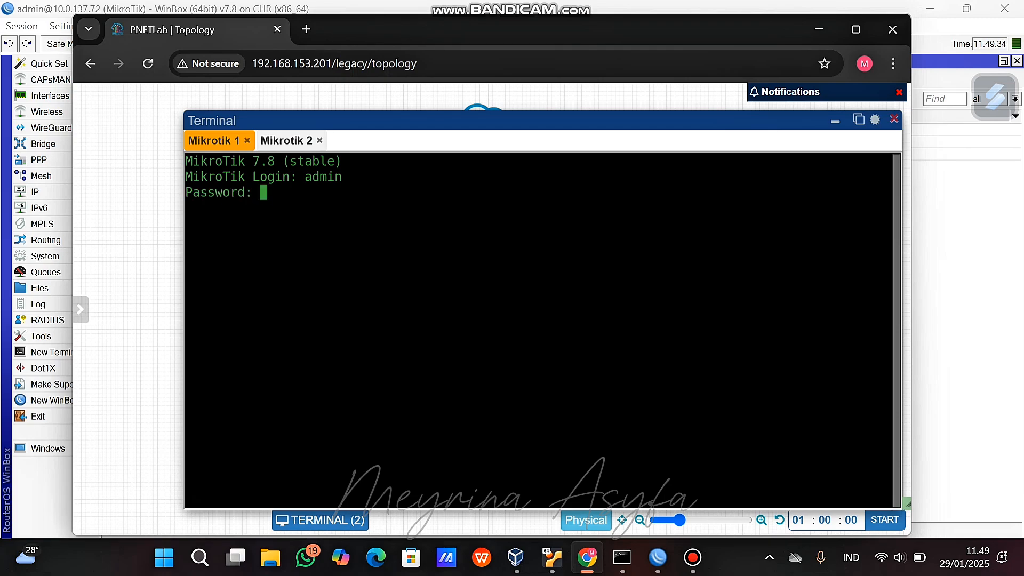
{"action": "key", "text": "Return"}
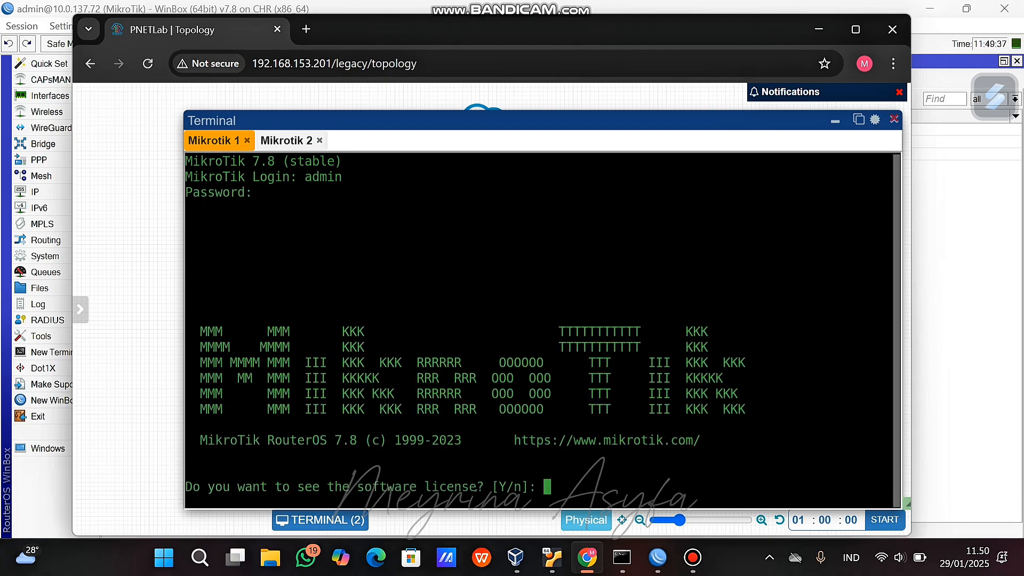
{"action": "type", "text": "y"}
{"action": "key", "text": "Return"}
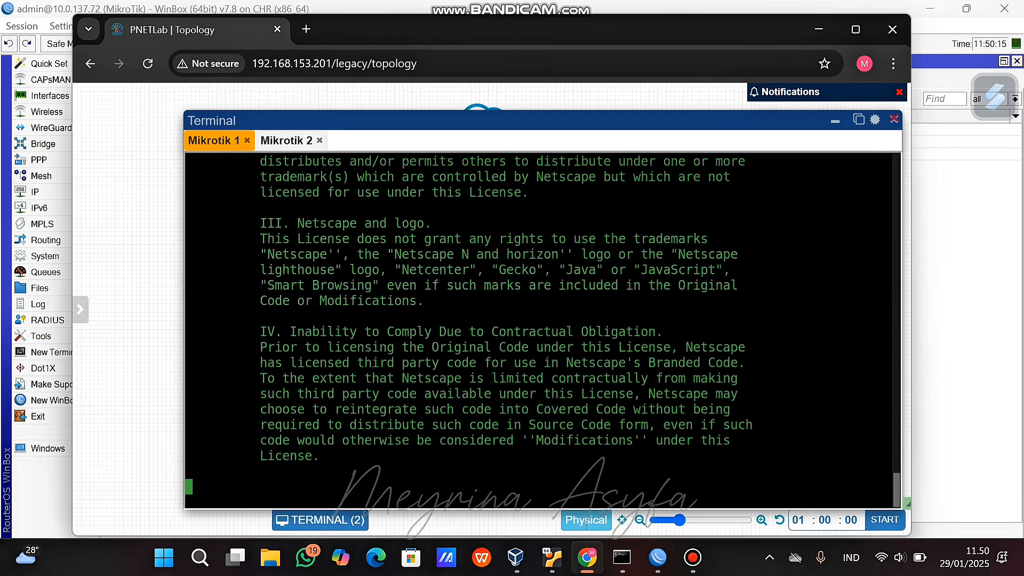
{"action": "key", "text": "Return"}
{"action": "key", "text": "Return"}
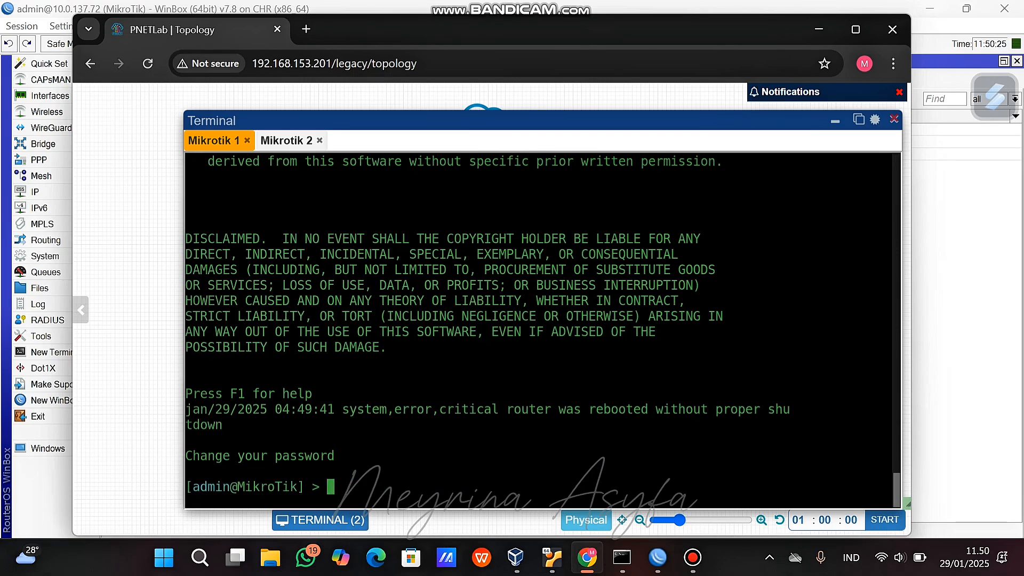
Reopen the Mikrotik 2 console and log in as admin with an empty password.
{"action": "left_click", "coordinate": [287, 141]}
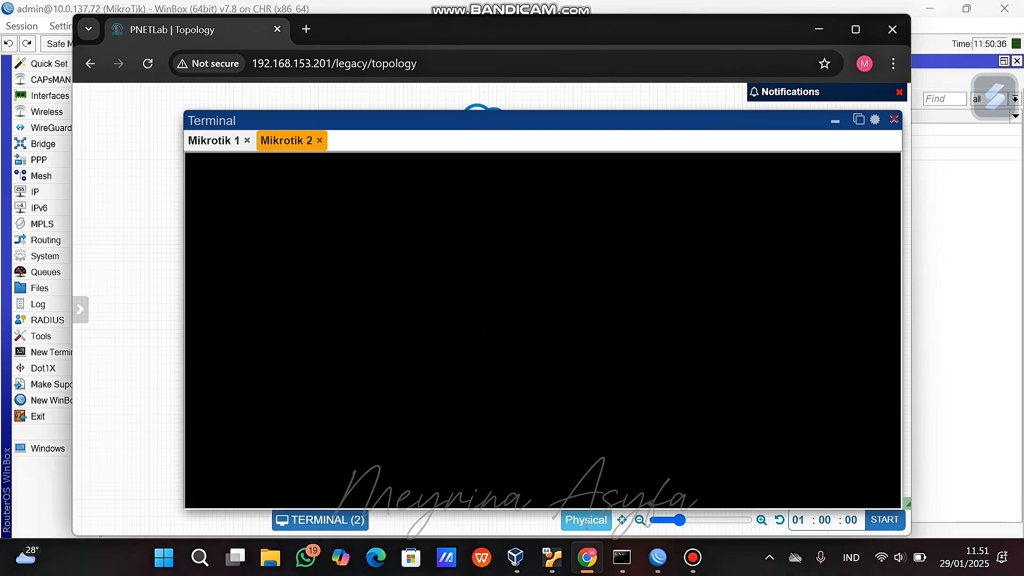
{"action": "left_click", "coordinate": [320, 140]}
{"action": "left_click", "coordinate": [835, 121]}
{"action": "left_click", "coordinate": [535, 239]}
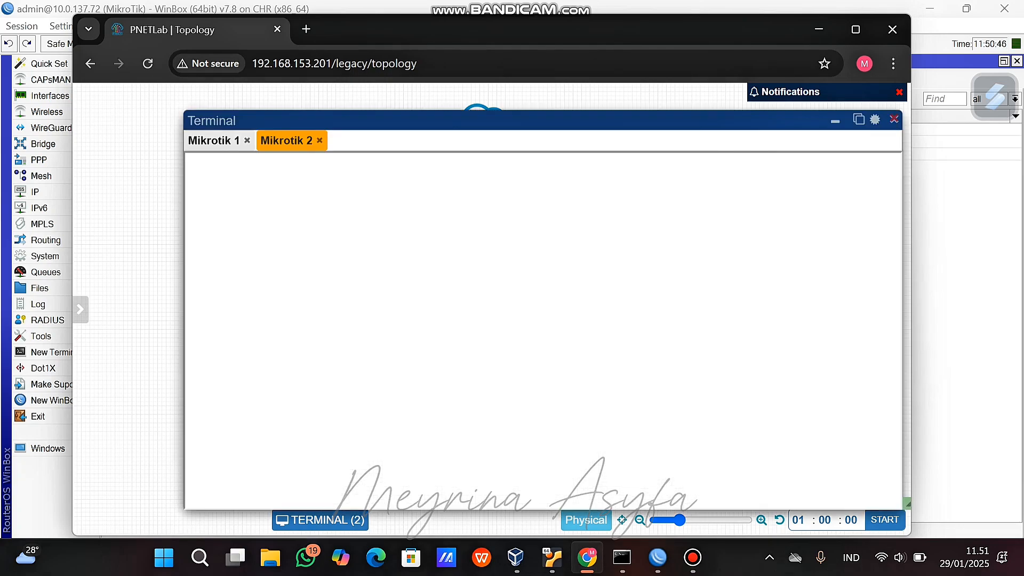
{"action": "key", "text": "Return"}
{"action": "type", "text": "admin"}
{"action": "key", "text": "Return"}
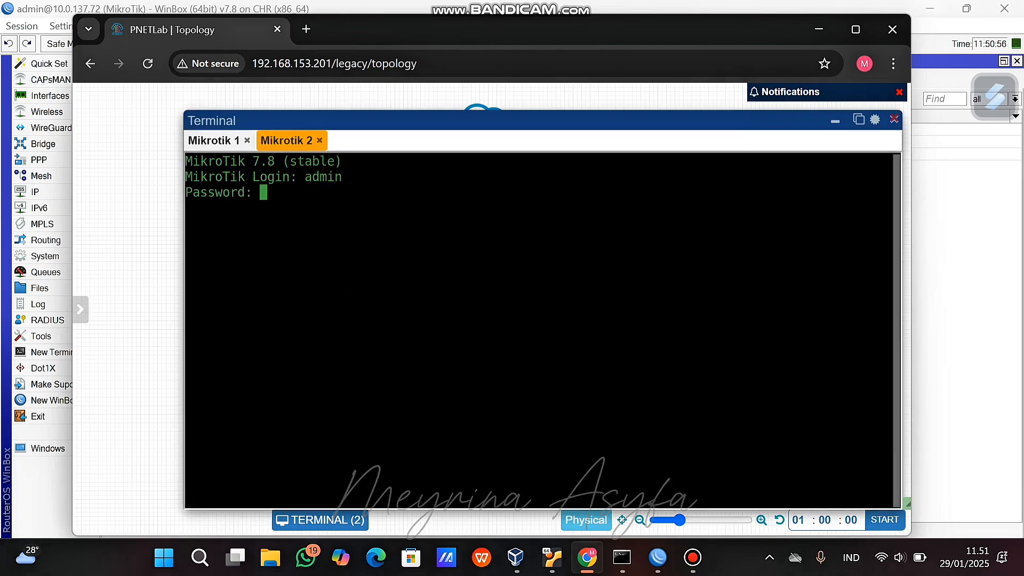
{"action": "key", "text": "Return"}
{"action": "type", "text": "n"}
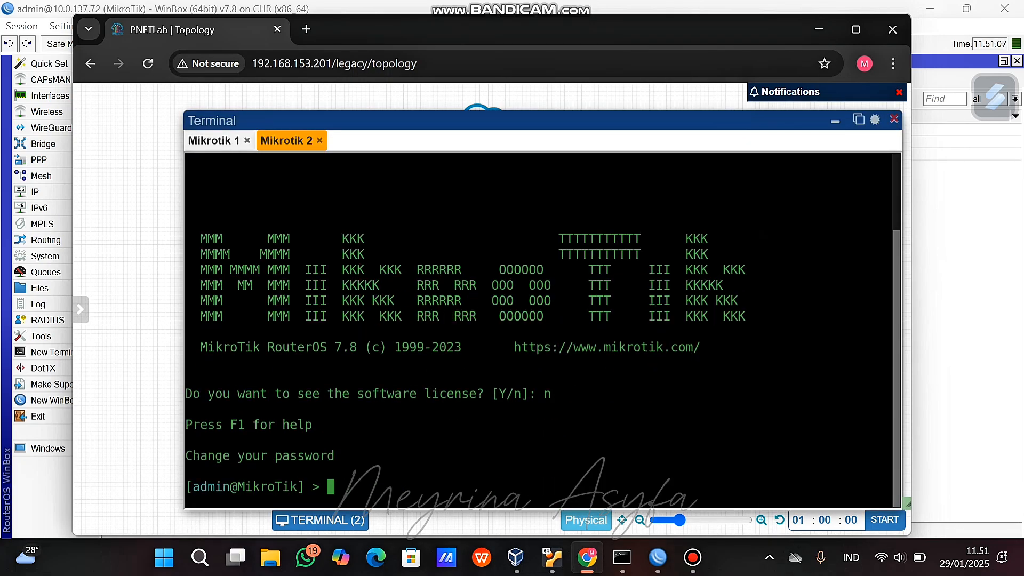
{"action": "left_click", "coordinate": [213, 140]}
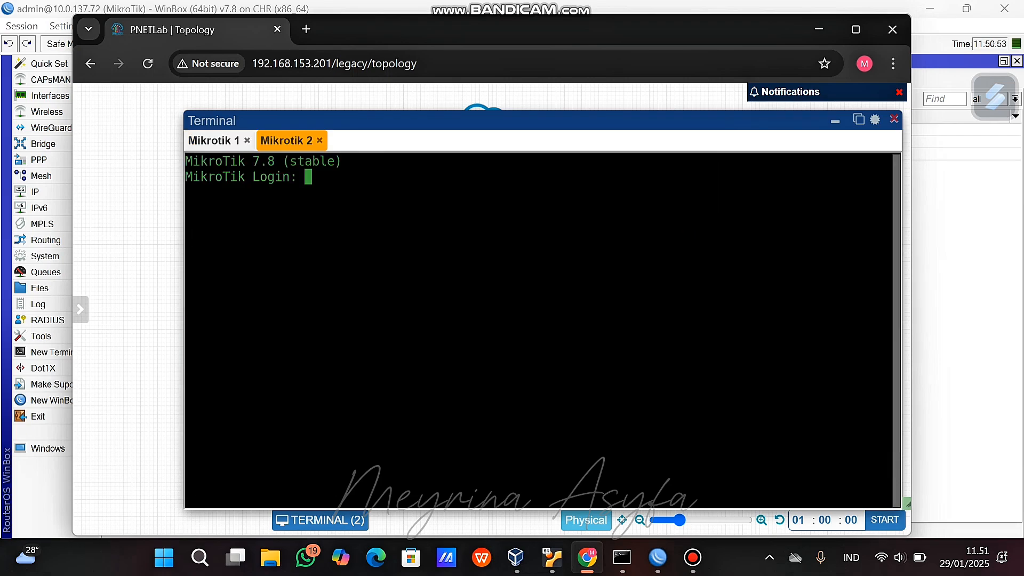
Submit the admin login on Mikrotik 2, move it right of Mikrotik 1, and wake Mikrotik 1's prompt.
{"action": "type", "text": "admin"}
{"action": "key", "text": "Return"}
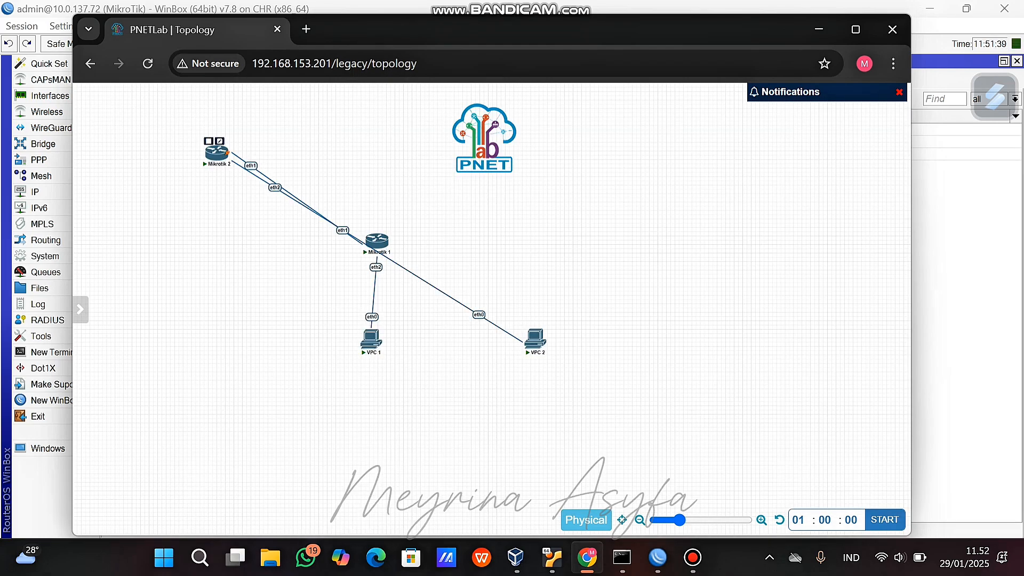
{"action": "left_click_drag", "start_coordinate": [217, 152], "coordinate": [533, 243]}
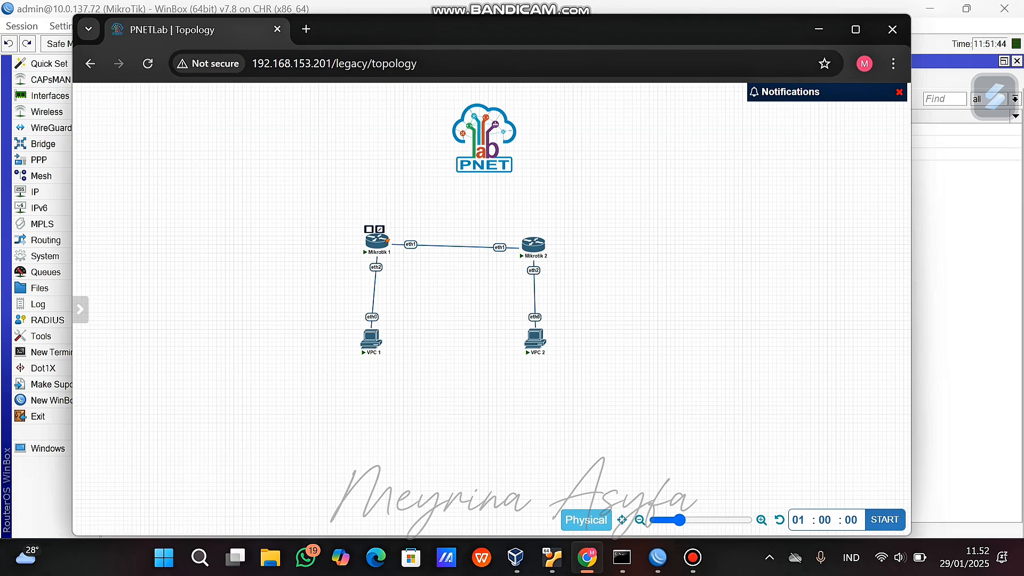
{"action": "left_click", "coordinate": [386, 240]}
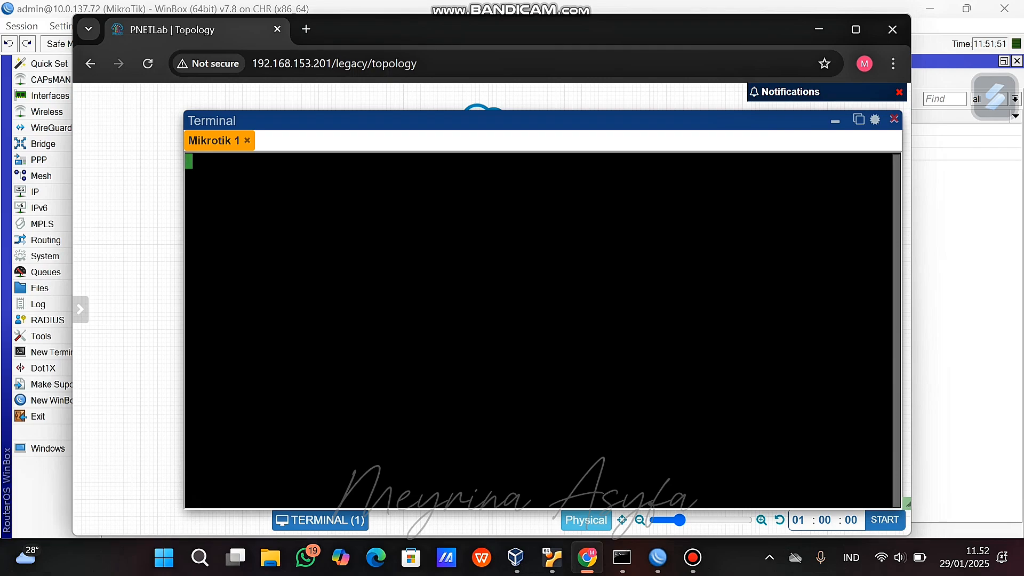
{"action": "key", "text": "Return"}
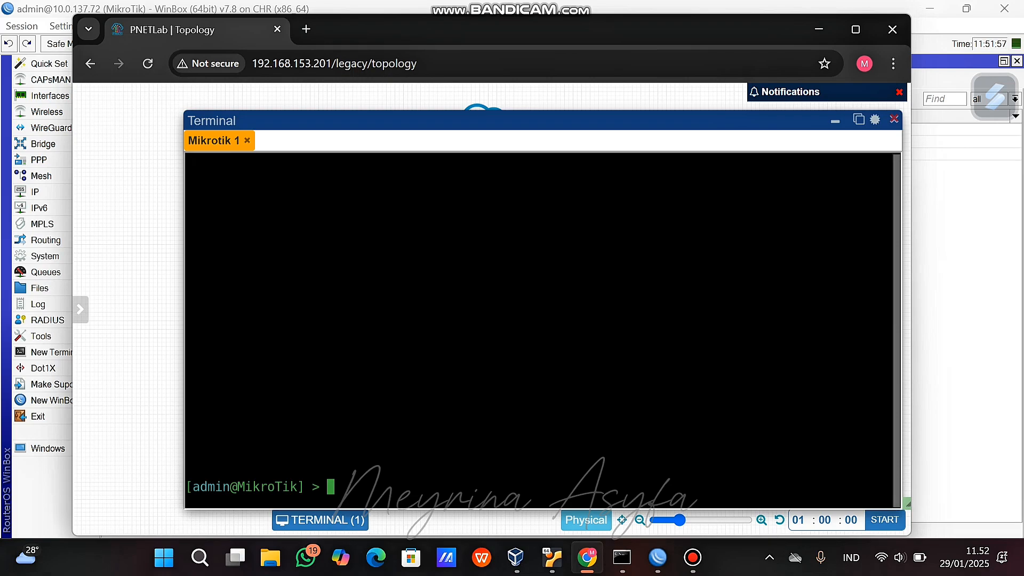
Reposition Mikrotik 1 and Mikrotik 2 side by side in the topology.
{"action": "left_click", "coordinate": [834, 121]}
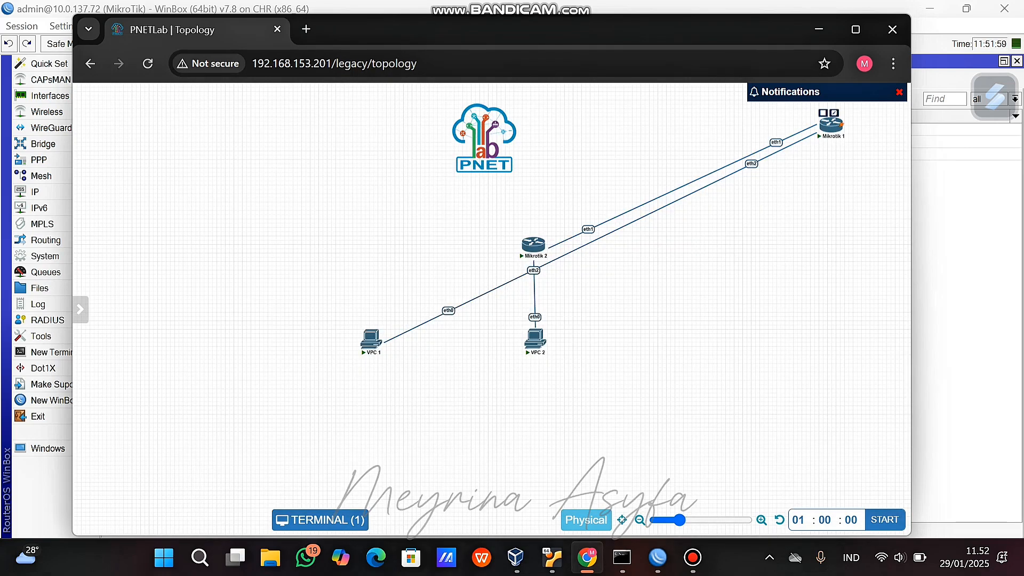
{"action": "left_click_drag", "start_coordinate": [829, 122], "coordinate": [374, 228]}
{"action": "left_click_drag", "start_coordinate": [534, 243], "coordinate": [531, 235]}
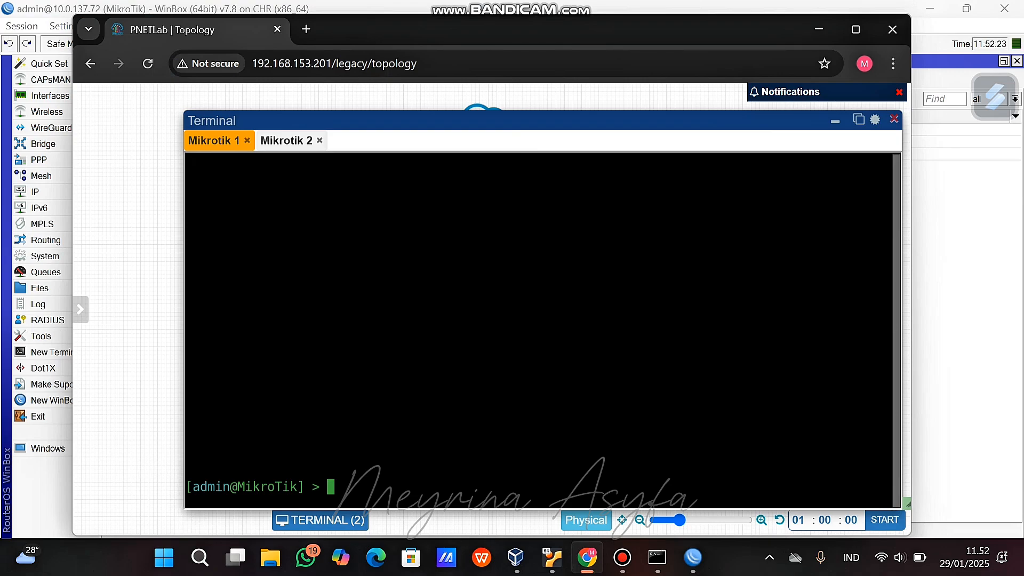
Run system/identity/set name=Mikrotik-1 and name=Mikrotik-2 on the two consoles, then begin ip/neighbor/print.
{"action": "type", "text": "system/identity/set"}
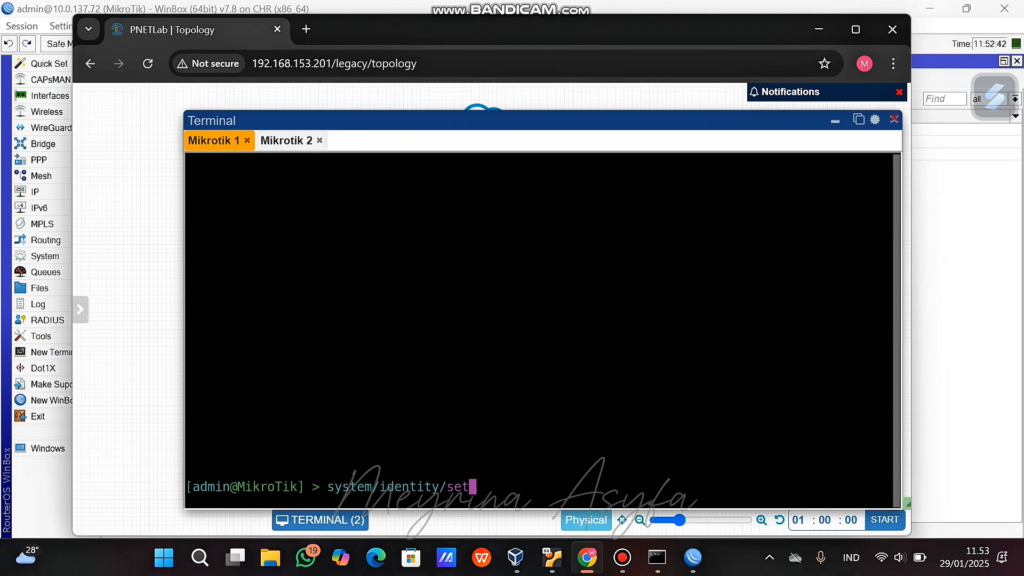
{"action": "type", "text": " name=M"}
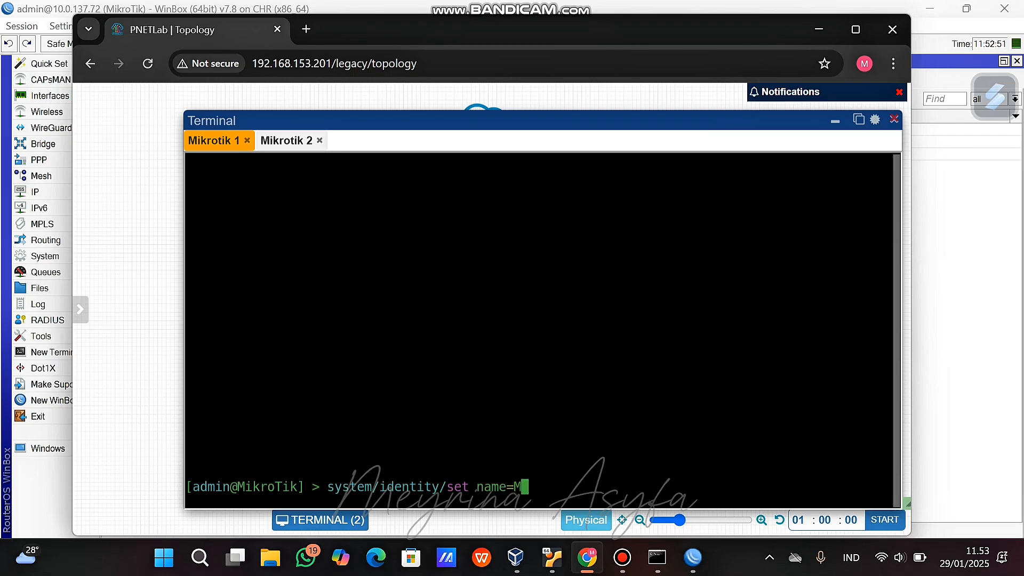
{"action": "type", "text": "ikrotik"}
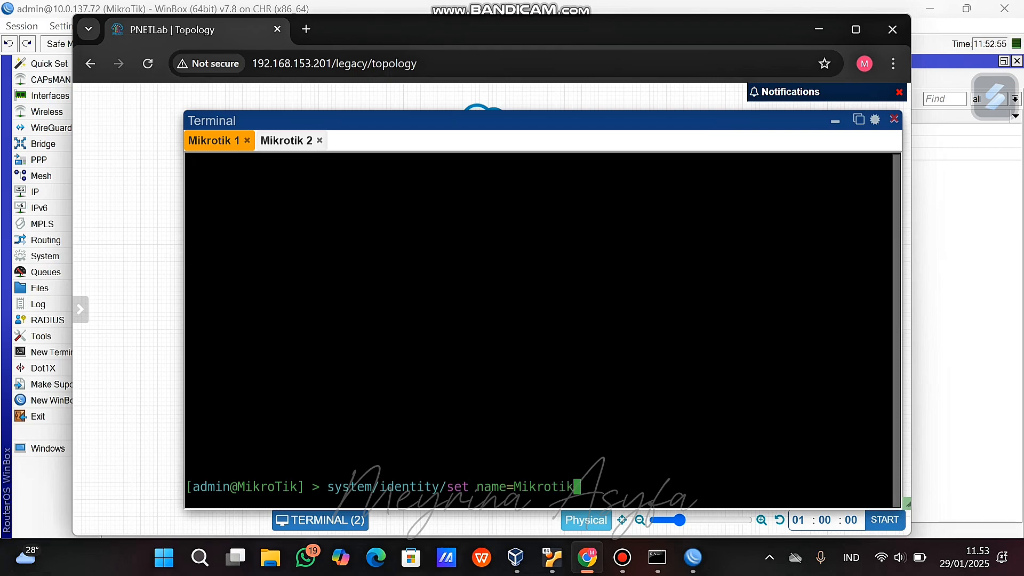
{"action": "type", "text": "-1"}
{"action": "key", "text": "Return"}
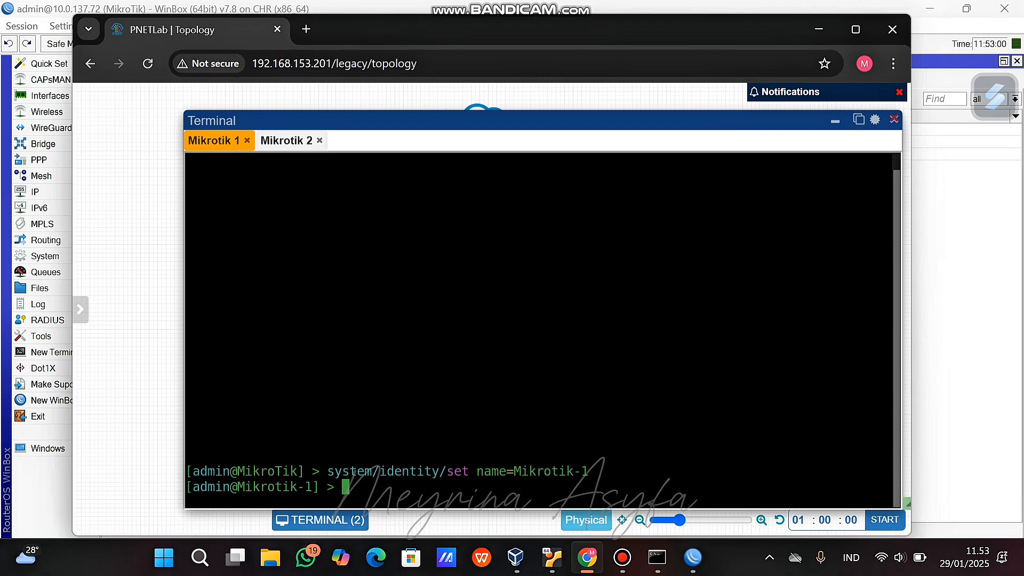
{"action": "left_click", "coordinate": [286, 141]}
{"action": "type", "text": "system"}
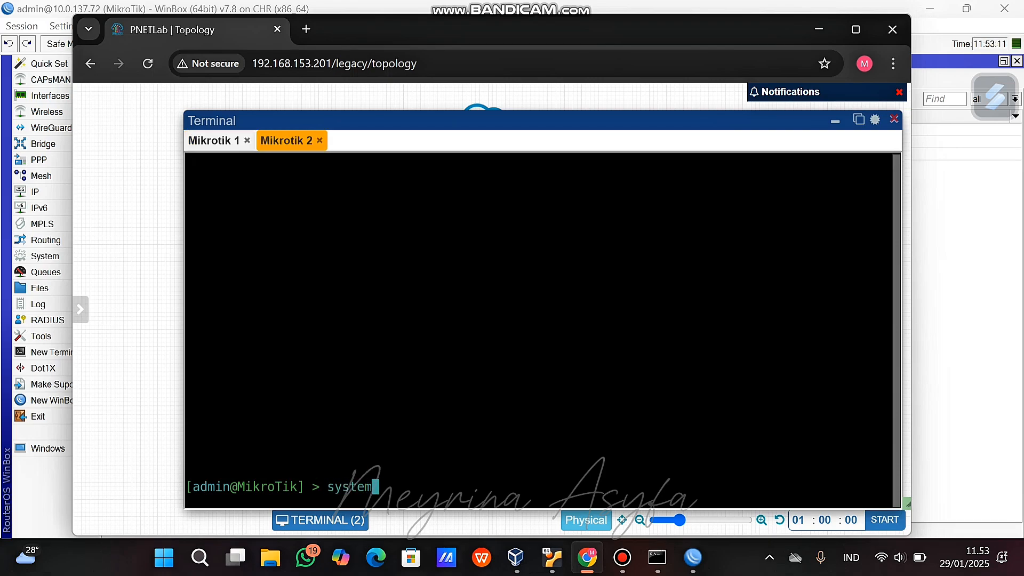
{"action": "type", "text": "/identity/"}
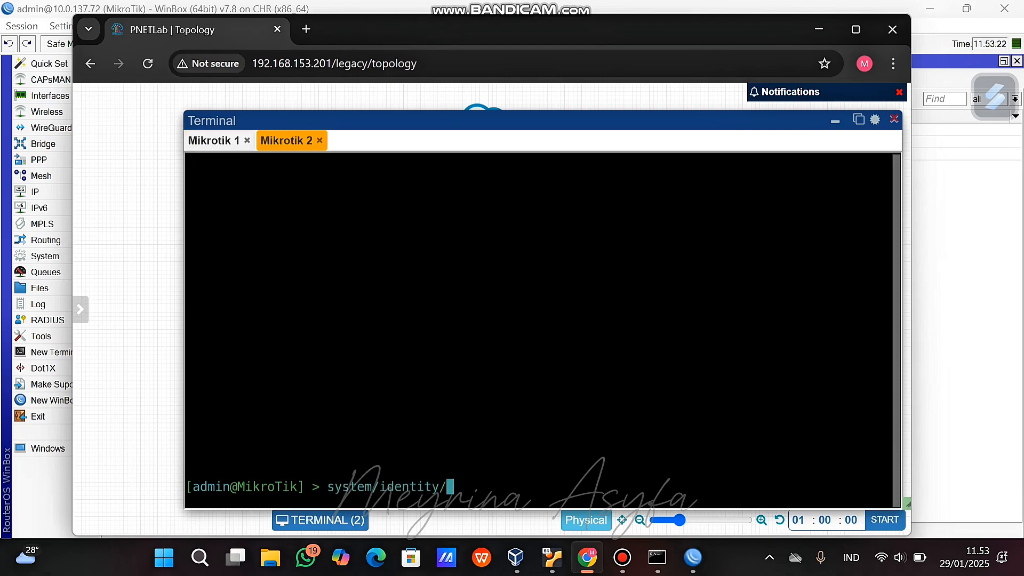
{"action": "type", "text": "set name=Mikr"}
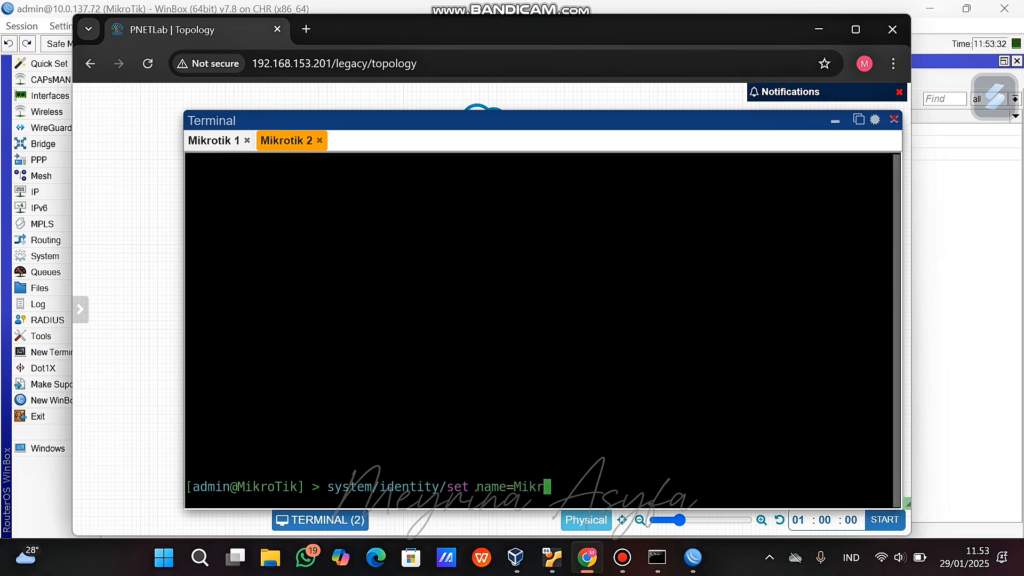
{"action": "type", "text": "otik-2"}
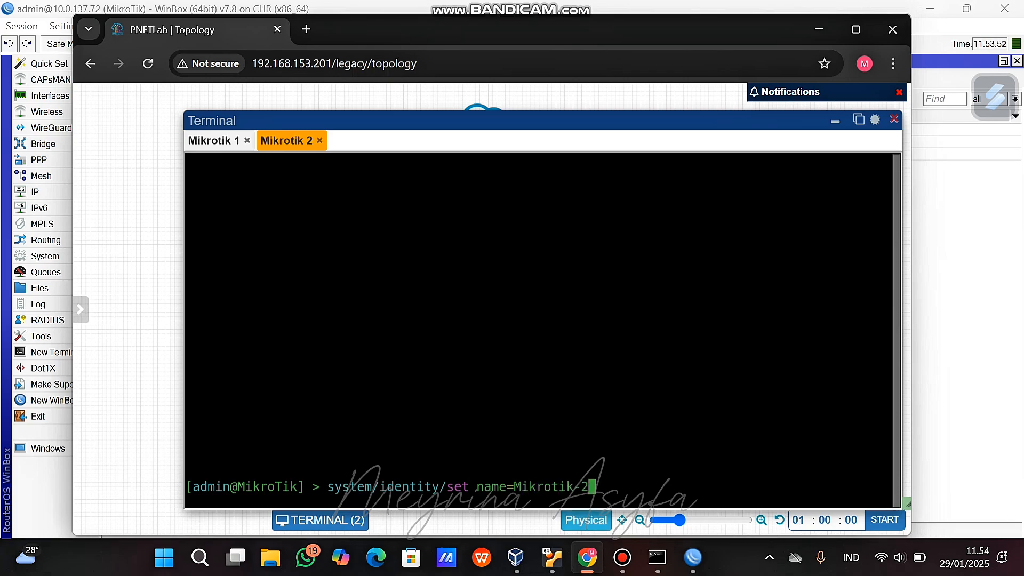
{"action": "key", "text": "Return"}
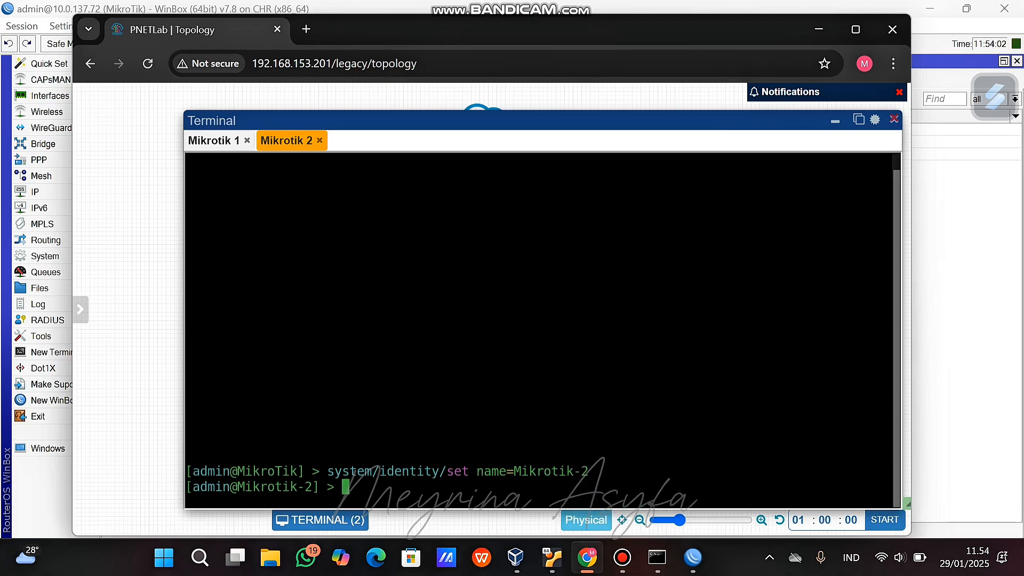
{"action": "left_click", "coordinate": [214, 141]}
{"action": "type", "text": "ip/"}
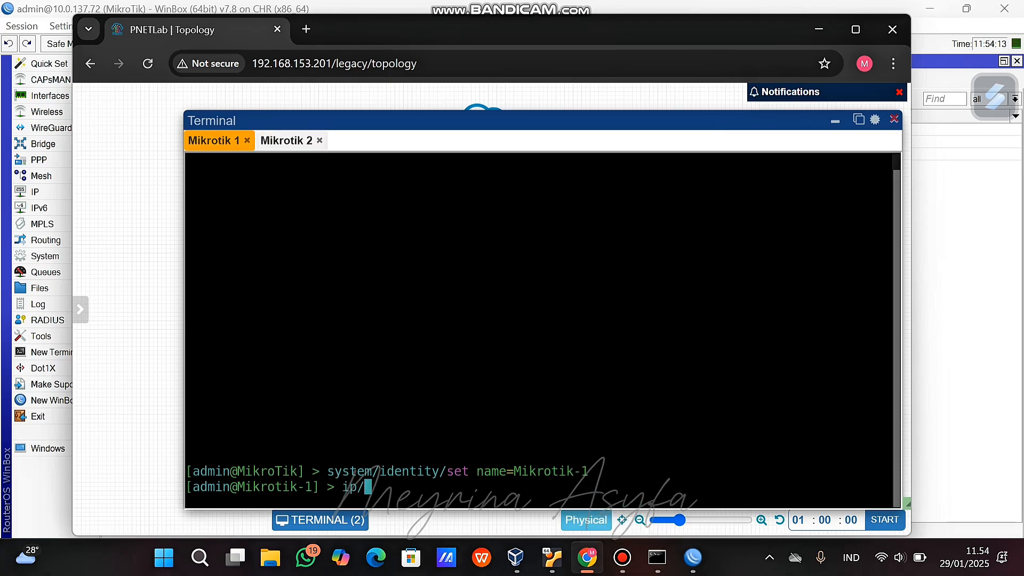
{"action": "type", "text": "neighbor/"}
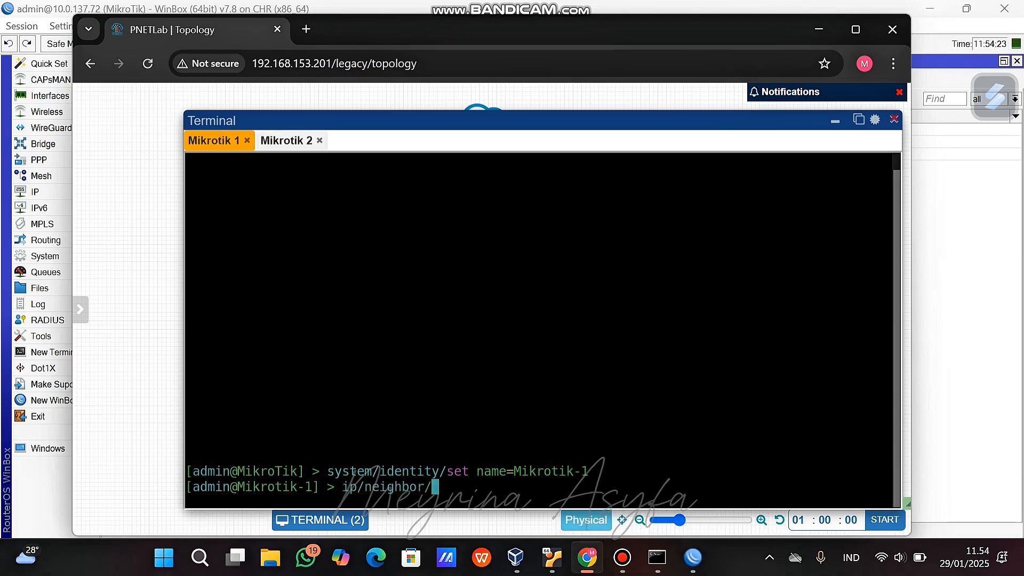
{"action": "type", "text": "print"}
Run ip/neighbor/print on both routers and ip/neighbor/print detail on Mikrotik-1, then hide the terminal.
{"action": "key", "text": "Return"}
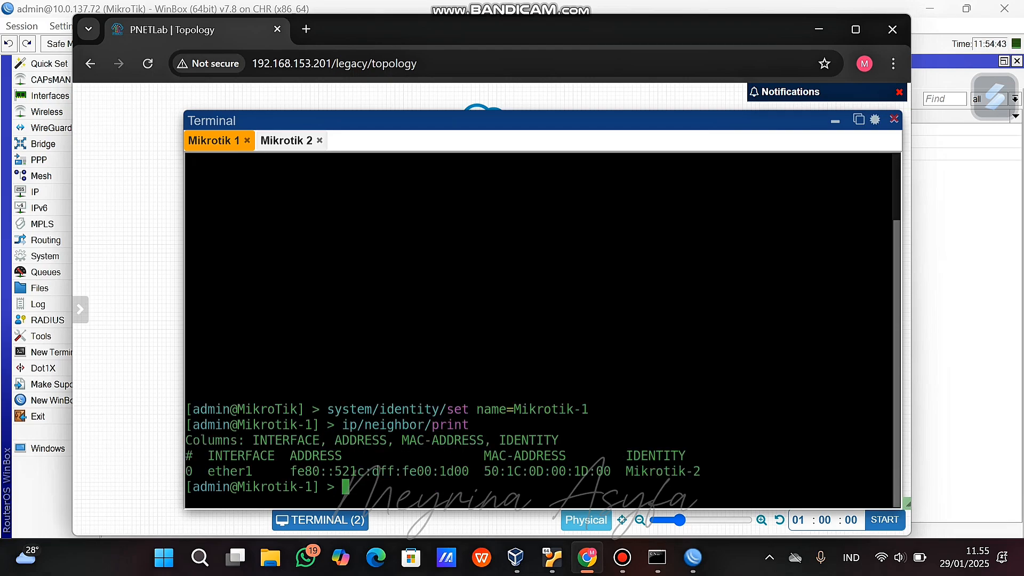
{"action": "left_click", "coordinate": [286, 141]}
{"action": "type", "text": "ip/neig"}
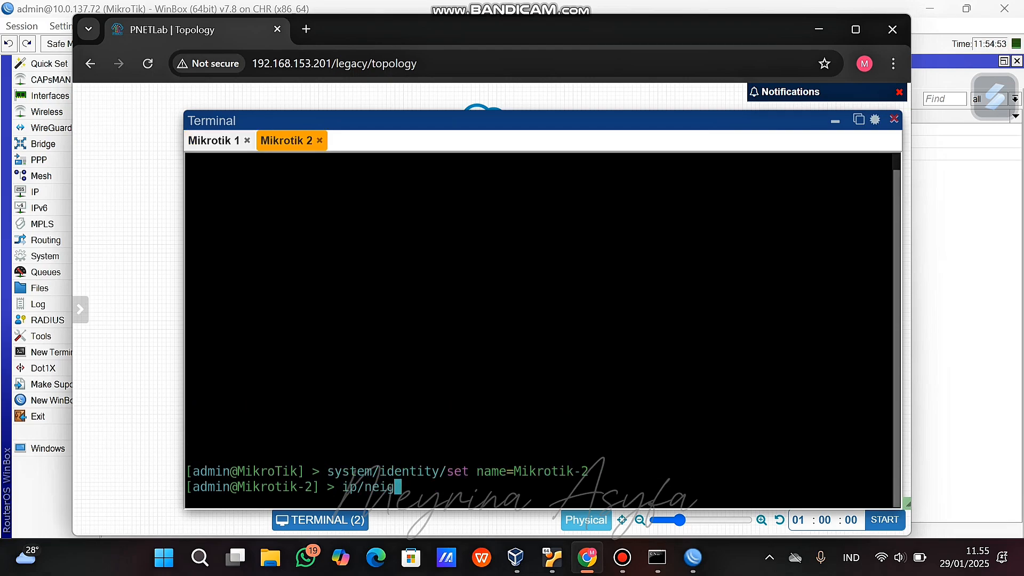
{"action": "type", "text": "hbor/print"}
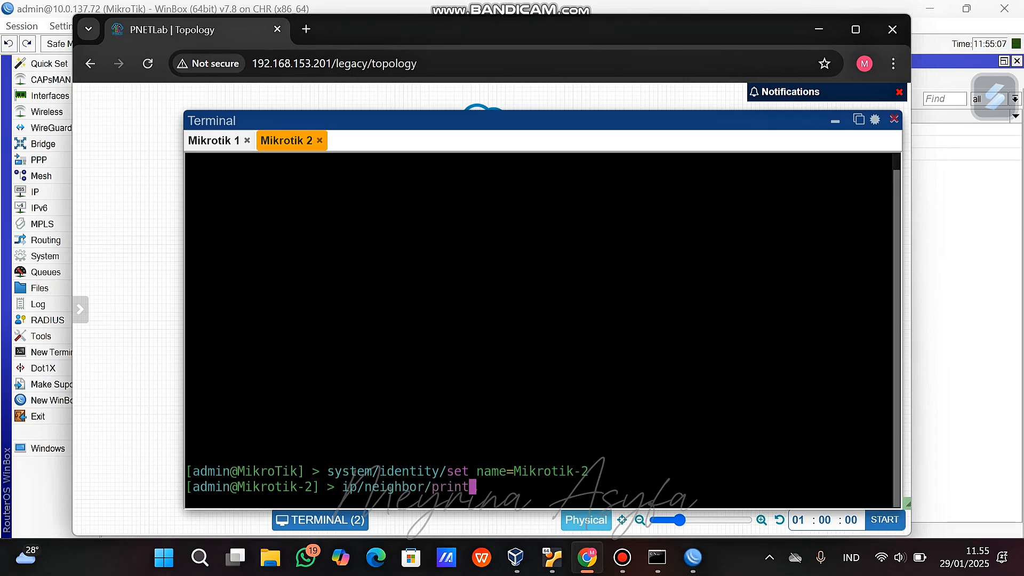
{"action": "key", "text": "Return"}
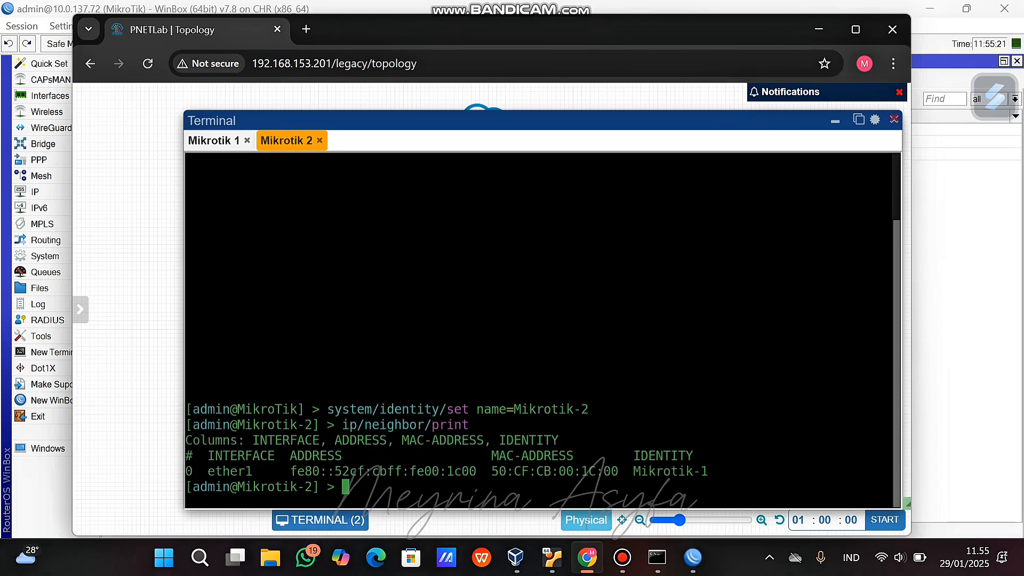
{"action": "left_click", "coordinate": [214, 141]}
{"action": "key", "text": "Up"}
{"action": "type", "text": "detail"}
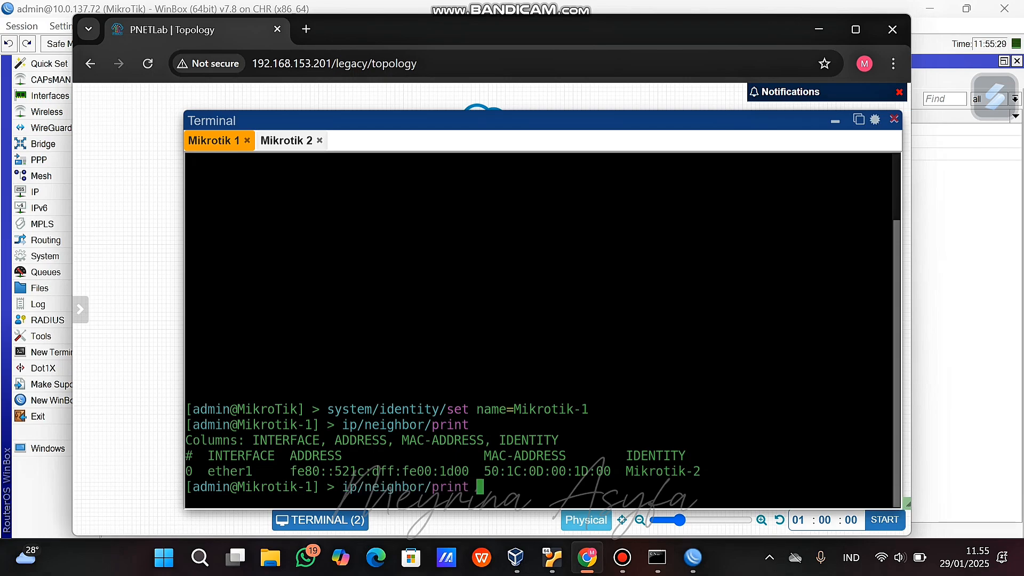
{"action": "key", "text": "Return"}
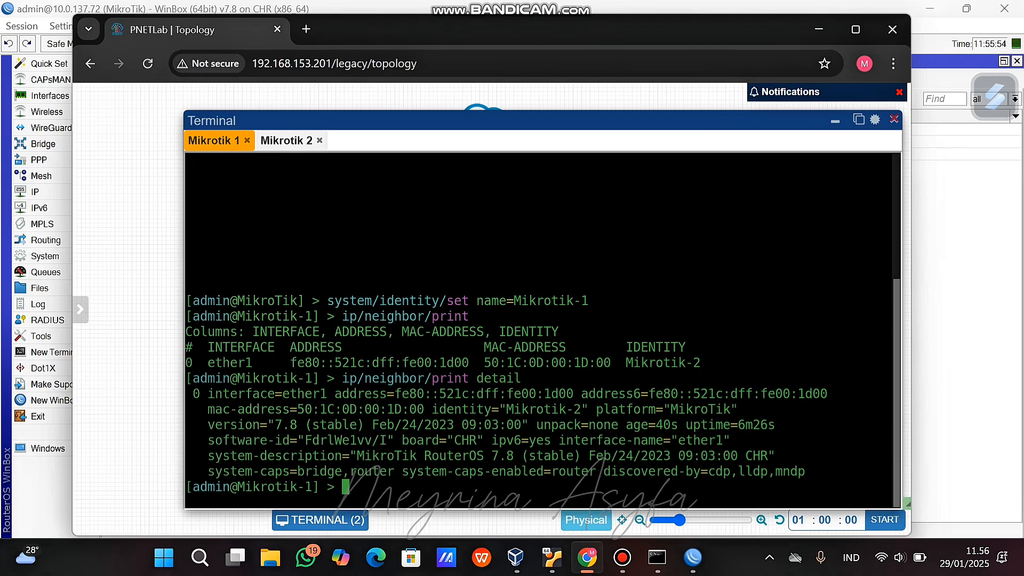
{"action": "left_click", "coordinate": [835, 121]}
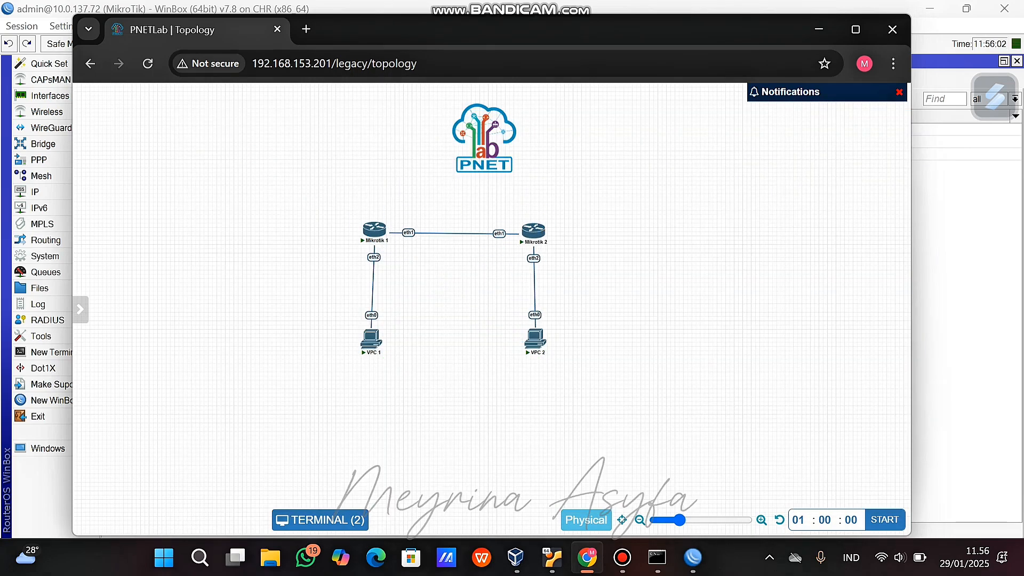
Add a new NAT network named Internet.
{"action": "right_click", "coordinate": [269, 168]}
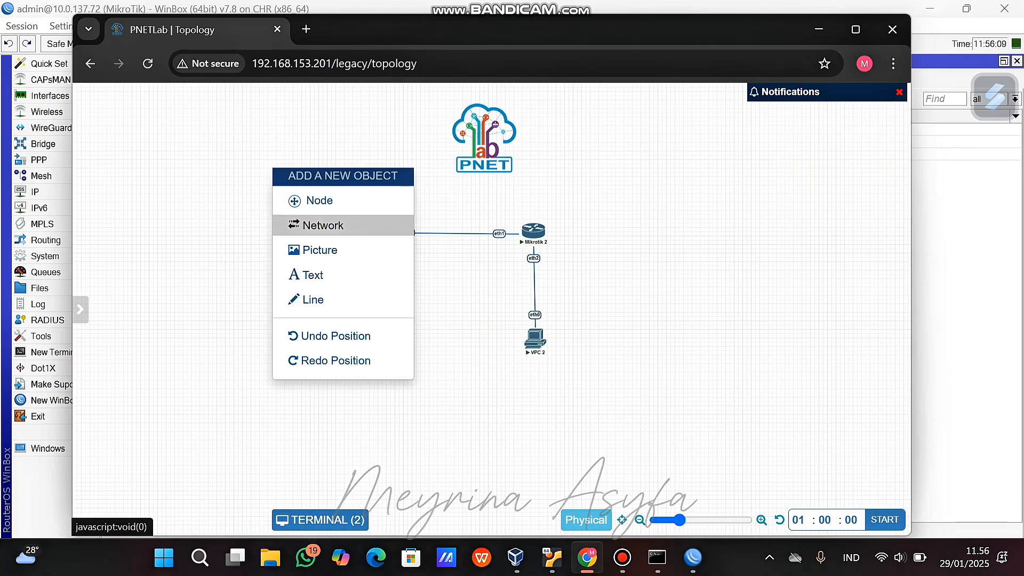
{"action": "left_click", "coordinate": [320, 226]}
{"action": "left_click", "coordinate": [474, 245]}
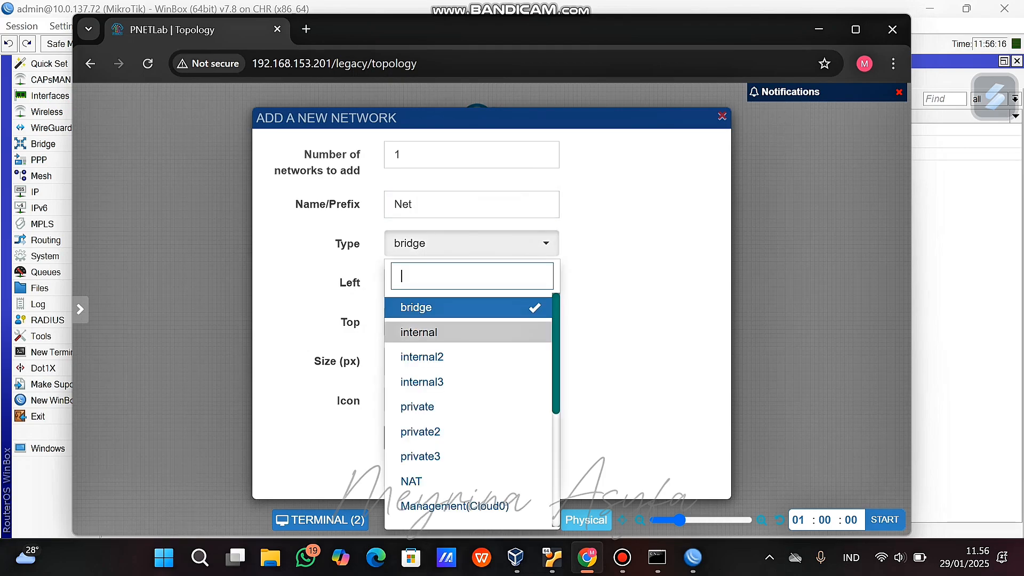
{"action": "left_click", "coordinate": [411, 481]}
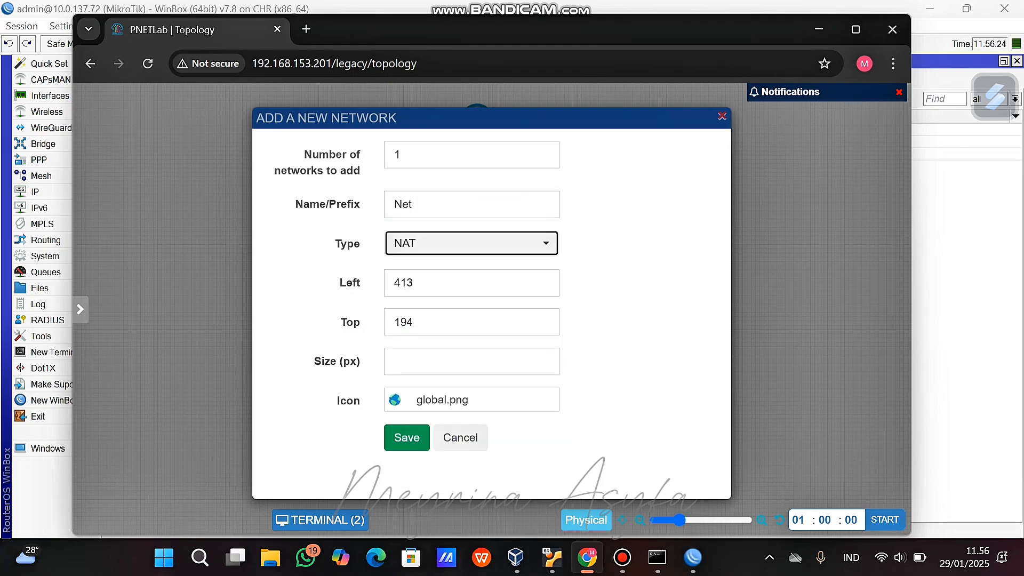
{"action": "left_click", "coordinate": [471, 204]}
{"action": "key", "text": "BackSpace"}
{"action": "key", "text": "BackSpace"}
{"action": "key", "text": "BackSpace"}
{"action": "type", "text": "Internet"}
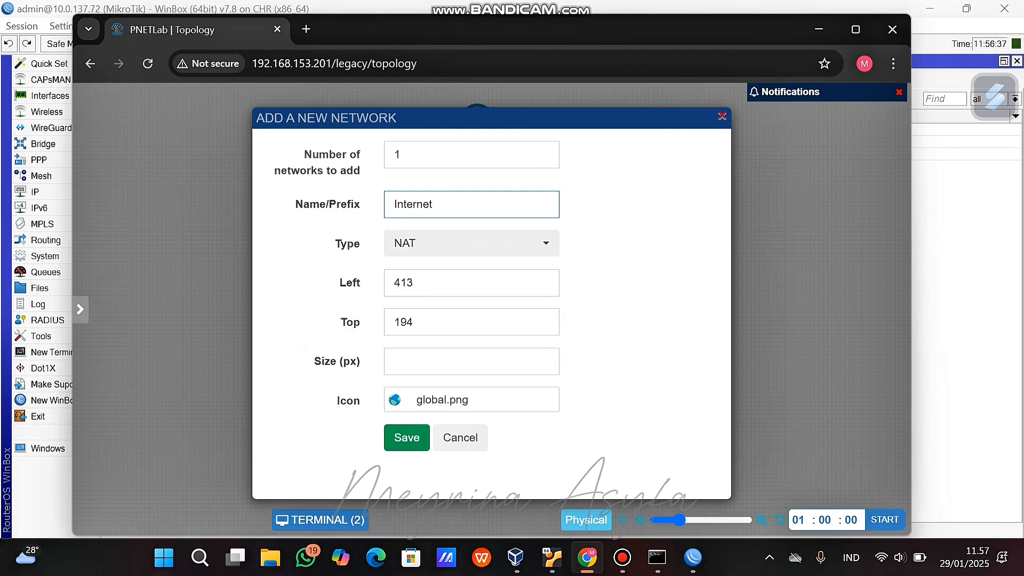
Give the Internet network the cloud.png icon and save it.
{"action": "left_click", "coordinate": [442, 400]}
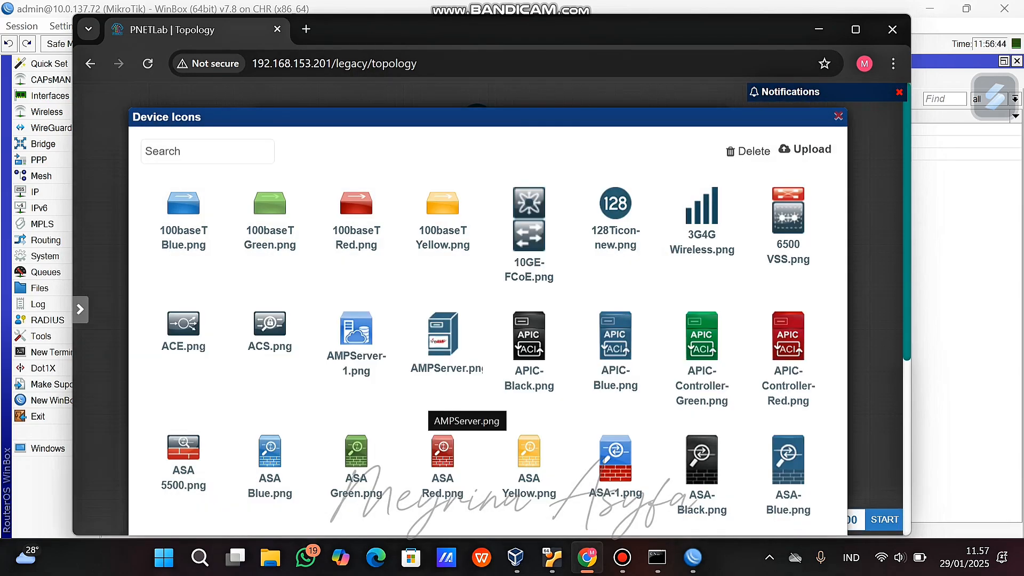
{"action": "left_click", "coordinate": [207, 151]}
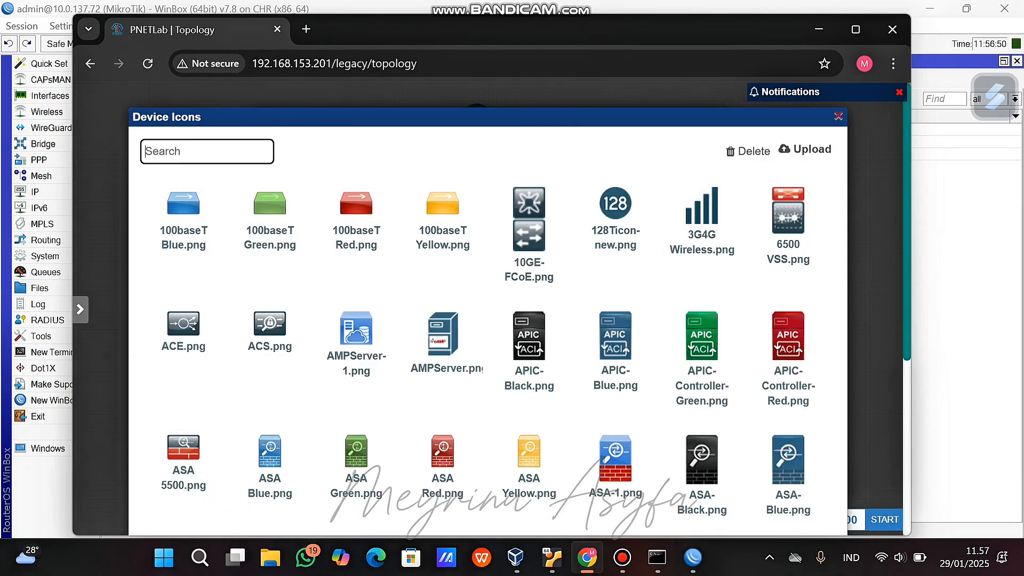
{"action": "type", "text": "clou"}
{"action": "left_click", "coordinate": [187, 297]}
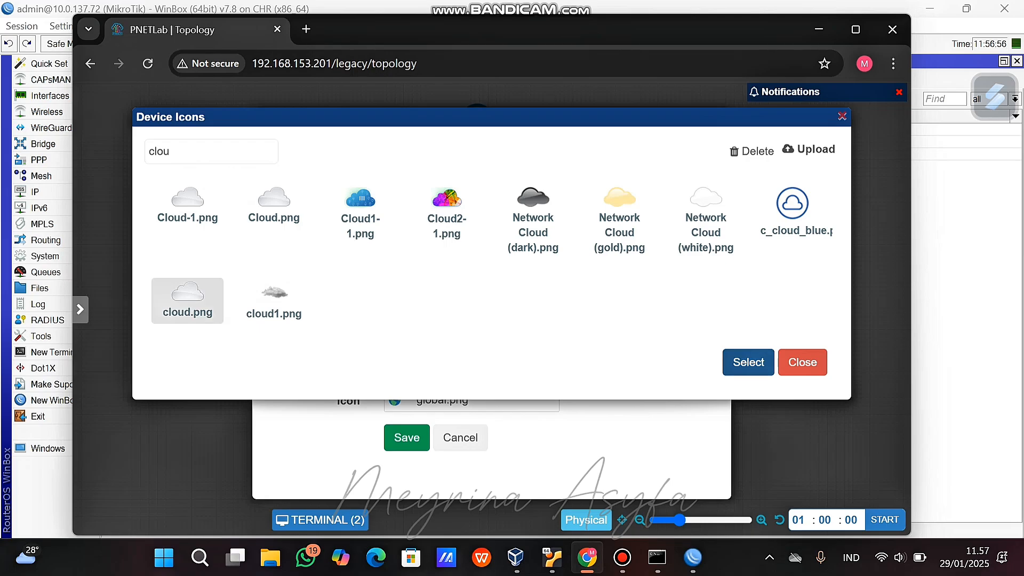
{"action": "left_click", "coordinate": [748, 363]}
{"action": "left_click", "coordinate": [405, 435]}
Place the Internet cloud above Mikrotik 1 and link it to Mikrotik 1's eth3.
{"action": "left_click_drag", "start_coordinate": [297, 176], "coordinate": [373, 141]}
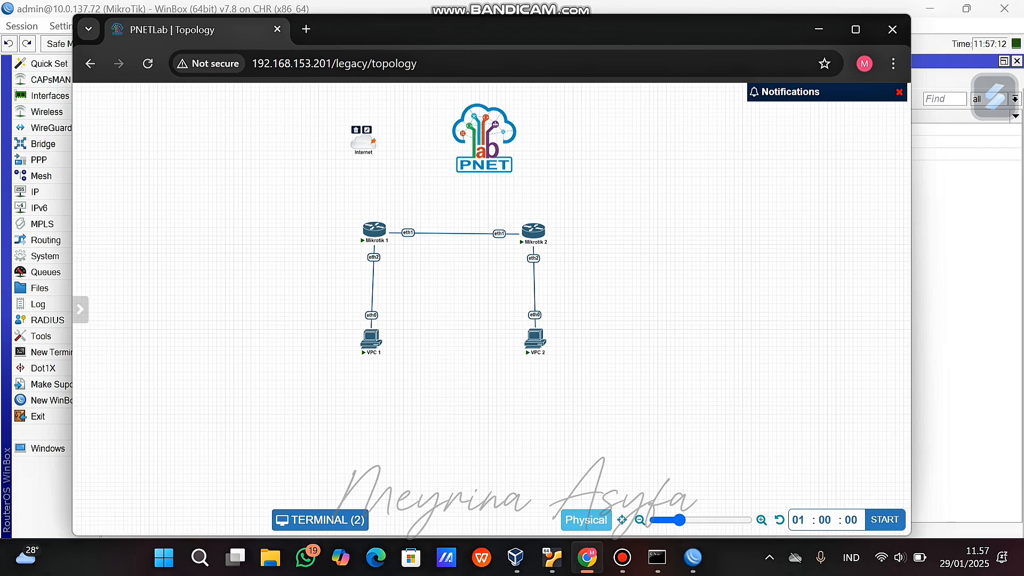
{"action": "left_click_drag", "start_coordinate": [375, 140], "coordinate": [374, 230]}
{"action": "left_click", "coordinate": [523, 455]}
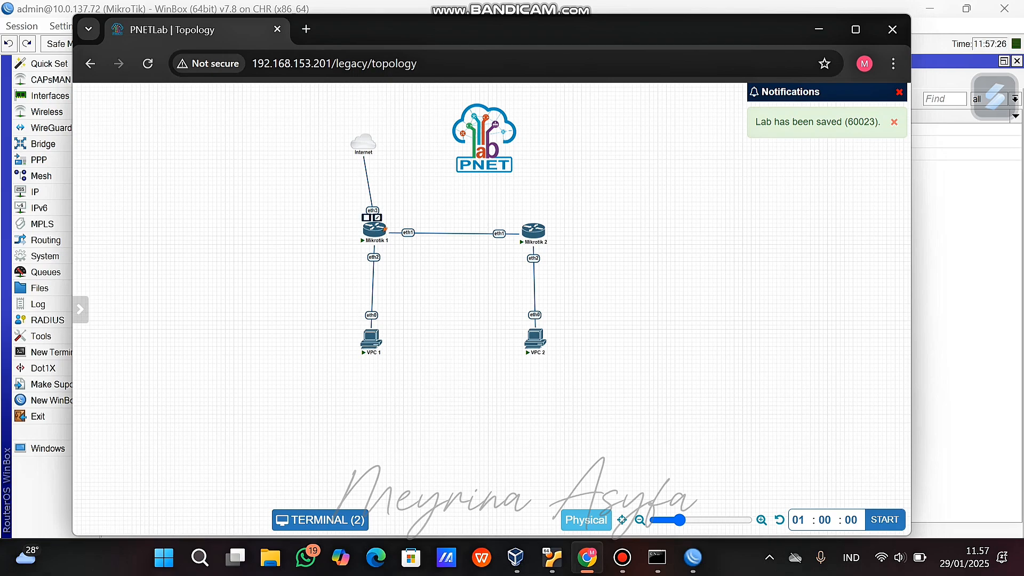
{"action": "left_click", "coordinate": [375, 229]}
List Mikrotik 1's DHCP clients and remove the one on ether1.
{"action": "type", "text": "ip"}
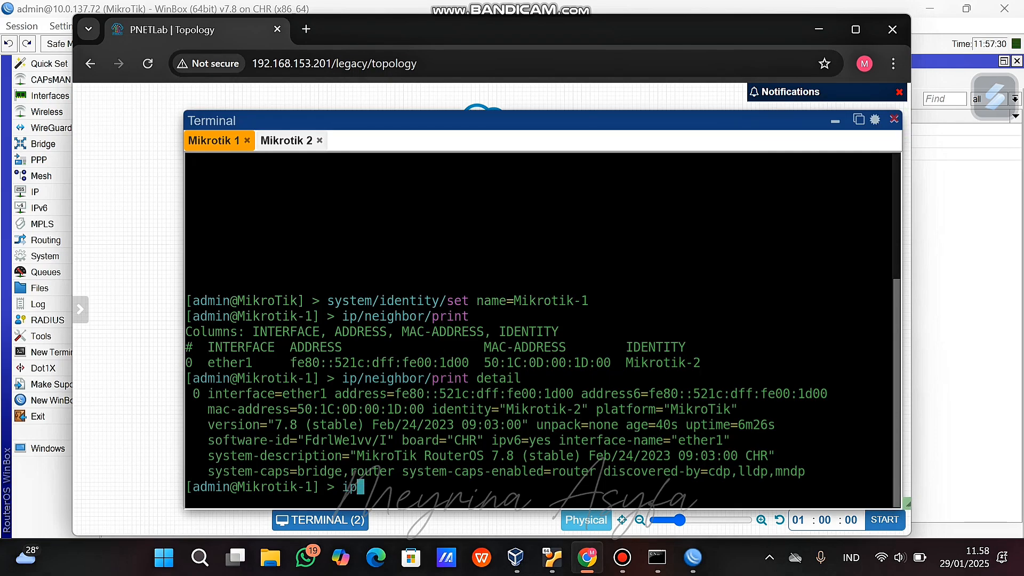
{"action": "type", "text": " dhcp-client print"}
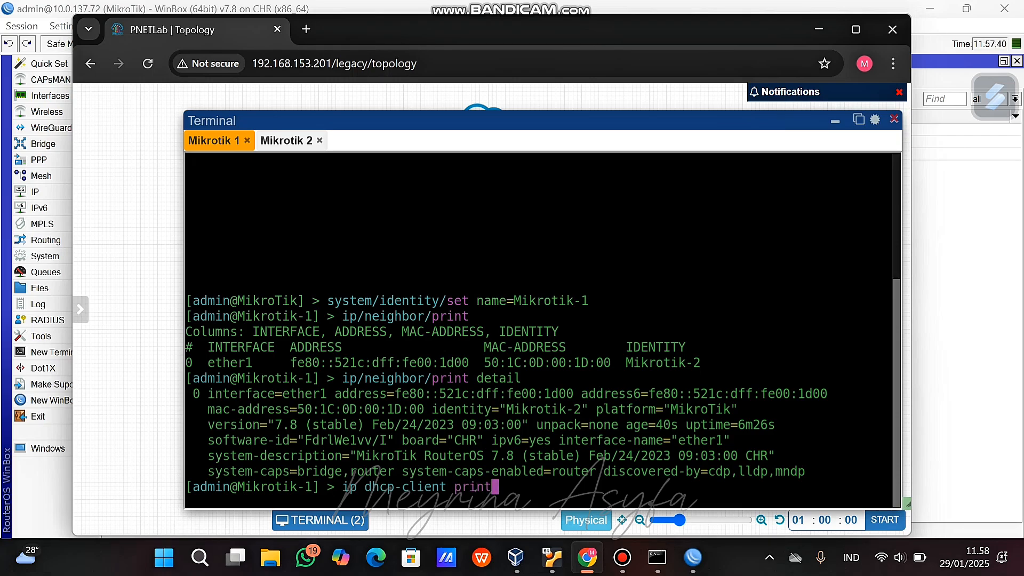
{"action": "key", "text": "Return"}
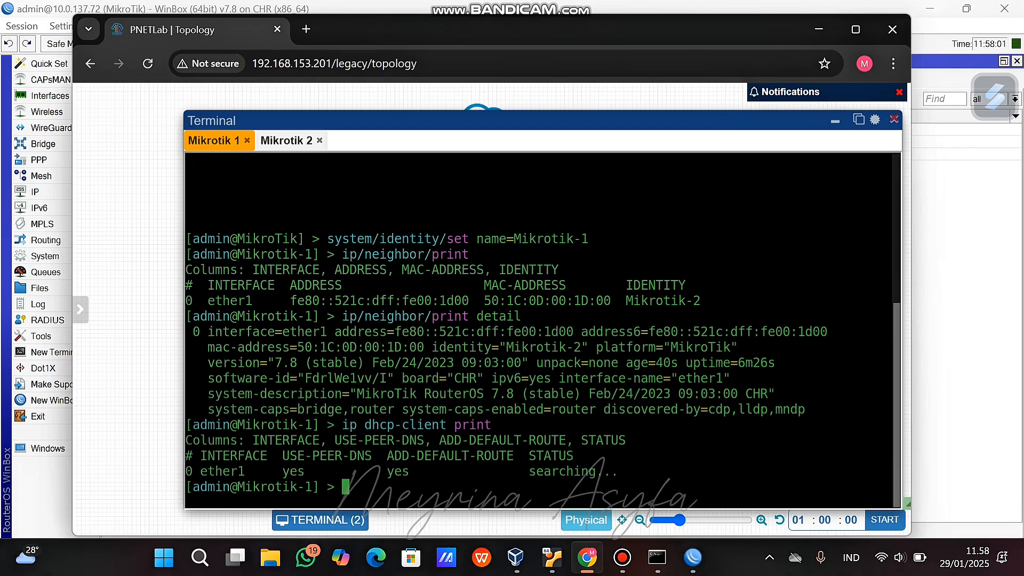
{"action": "type", "text": "ip/dhcp"}
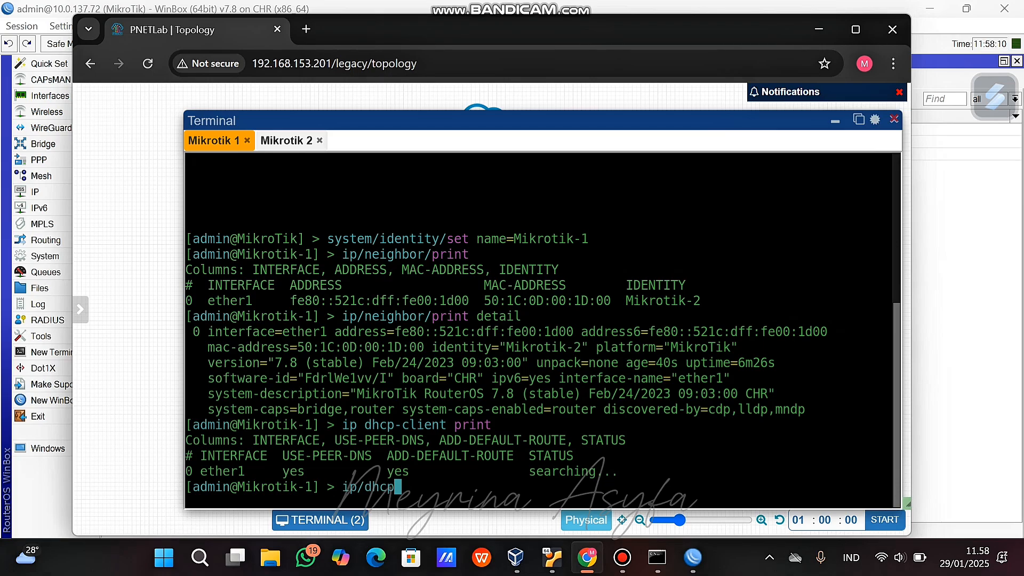
{"action": "type", "text": "-"}
{"action": "type", "text": "ient"}
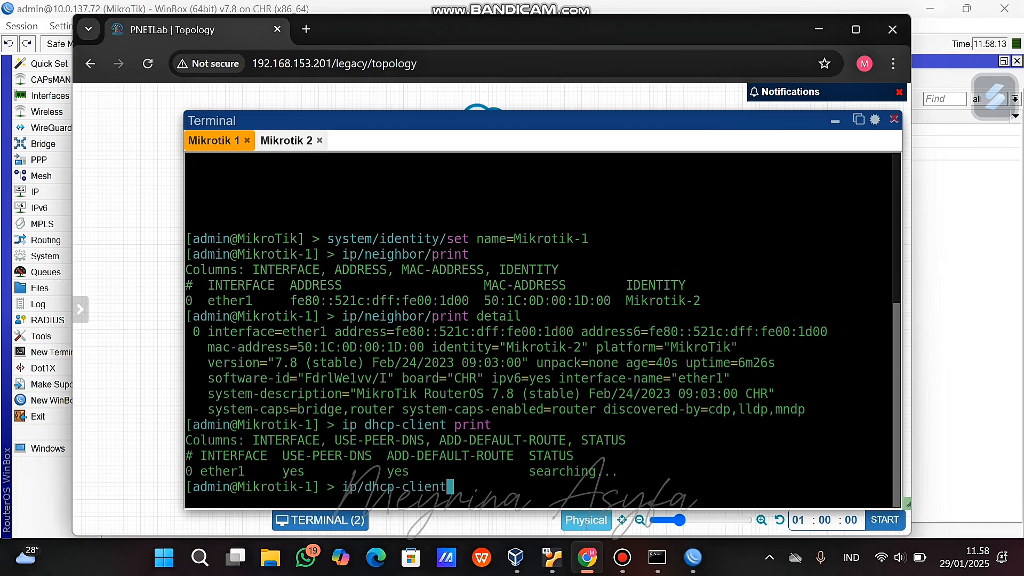
{"action": "type", "text": "/remove ether1"}
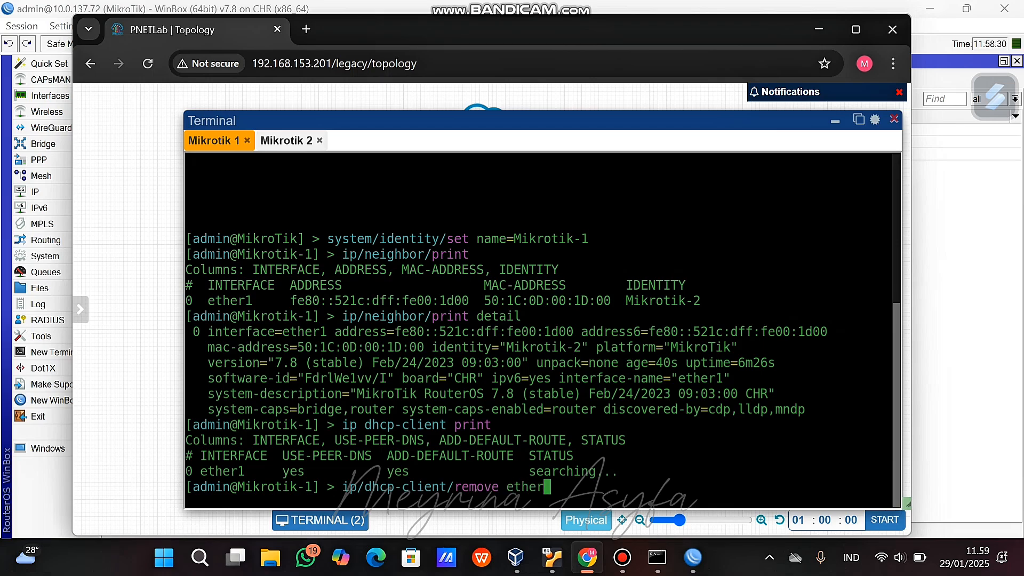
{"action": "key", "text": "Return"}
Add a DHCP client on interface ether3 with ip/dhcp-client/add.
{"action": "key", "text": "Up"}
{"action": "key", "text": "BackSpace"}
{"action": "key", "text": "BackSpace"}
{"action": "key", "text": "BackSpace"}
{"action": "key", "text": "BackSpace"}
{"action": "key", "text": "BackSpace"}
{"action": "key", "text": "BackSpace"}
{"action": "key", "text": "BackSpace"}
{"action": "key", "text": "BackSpace"}
{"action": "key", "text": "BackSpace"}
{"action": "key", "text": "BackSpace"}
{"action": "key", "text": "BackSpace"}
{"action": "key", "text": "BackSpace"}
{"action": "key", "text": "BackSpace"}
{"action": "type", "text": "add"}
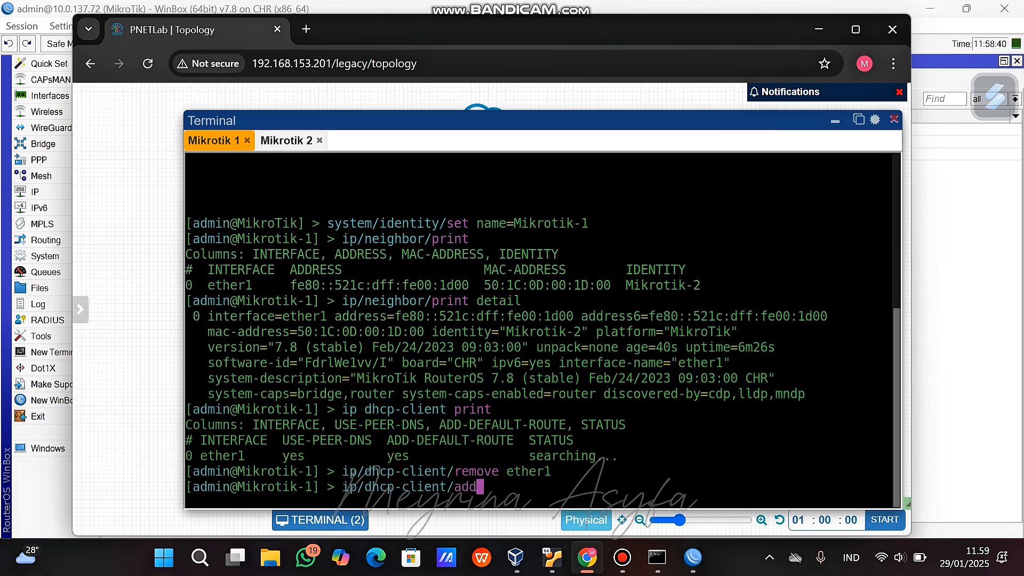
{"action": "key", "text": "Return"}
{"action": "type", "text": "ether3"}
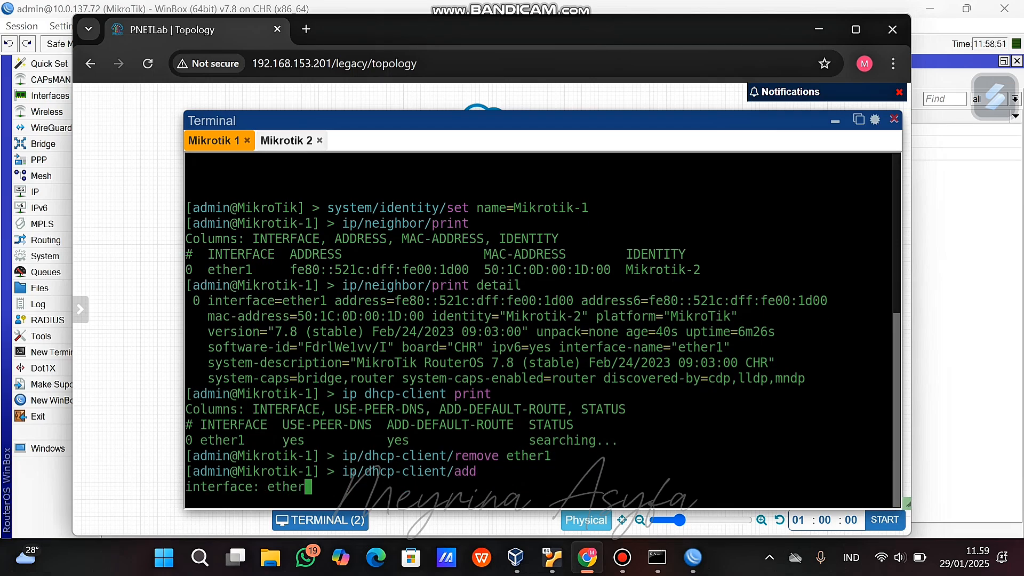
{"action": "key", "text": "Return"}
Print the DHCP clients to confirm ether3 is bound to 10.0.137.155/24.
{"action": "key", "text": "Up"}
{"action": "key", "text": "BackSpace"}
{"action": "key", "text": "BackSpace"}
{"action": "key", "text": "BackSpace"}
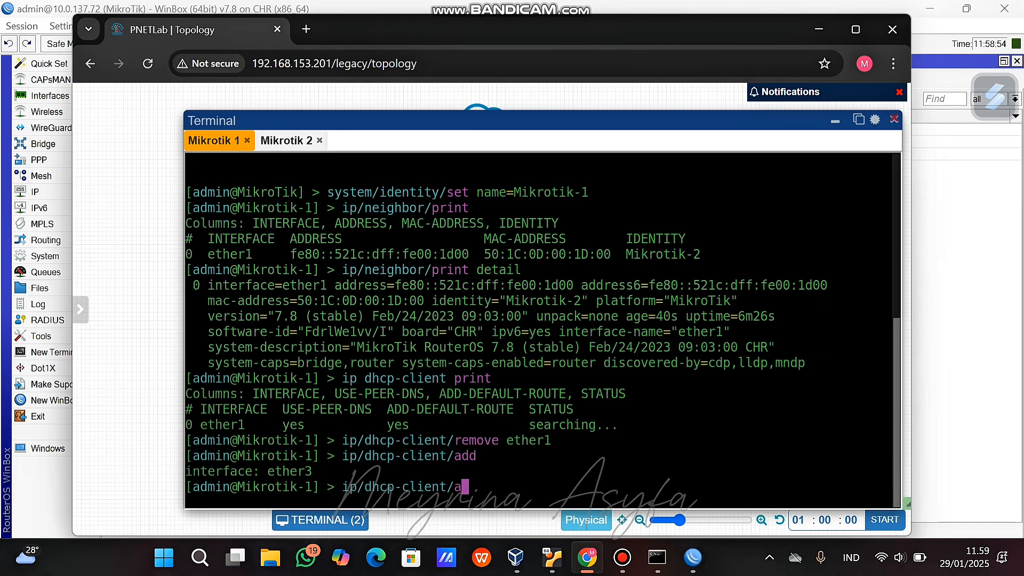
{"action": "type", "text": "print"}
{"action": "key", "text": "Return"}
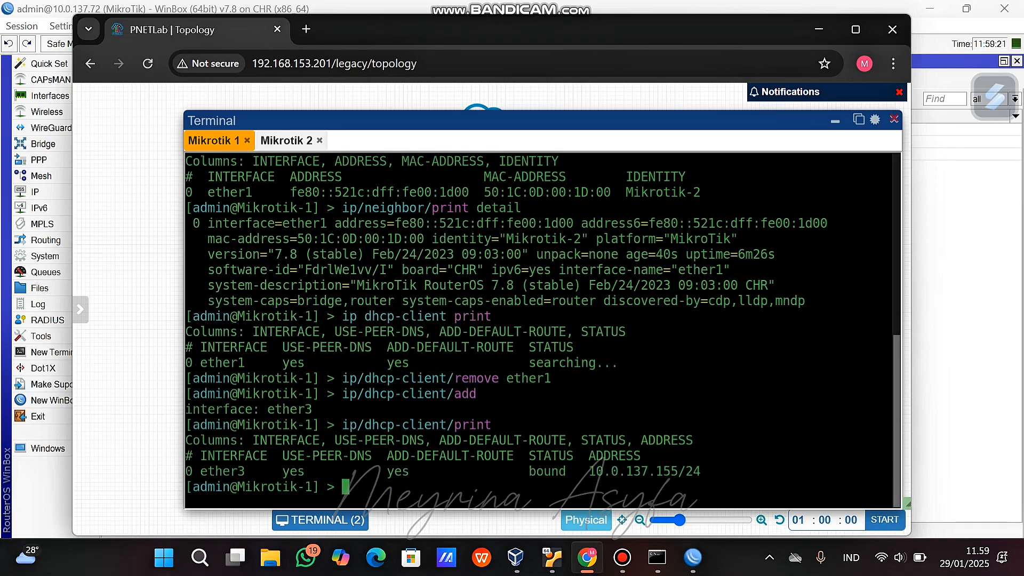
{"action": "key", "text": "super+s"}
Launch WinBox and shrink its window to reveal the terminal.
{"action": "type", "text": "win"}
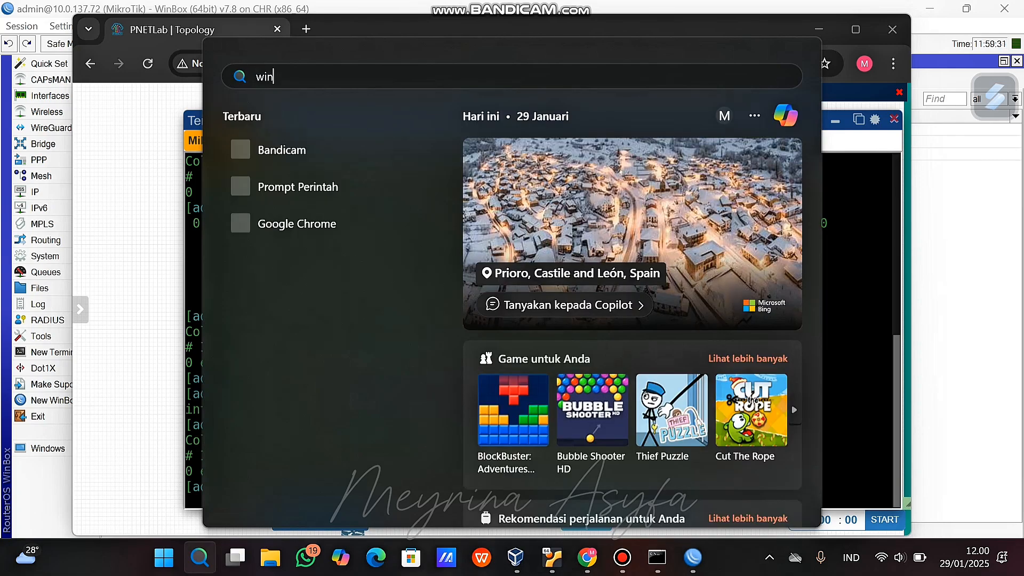
{"action": "type", "text": "box64.exe"}
{"action": "key", "text": "Return"}
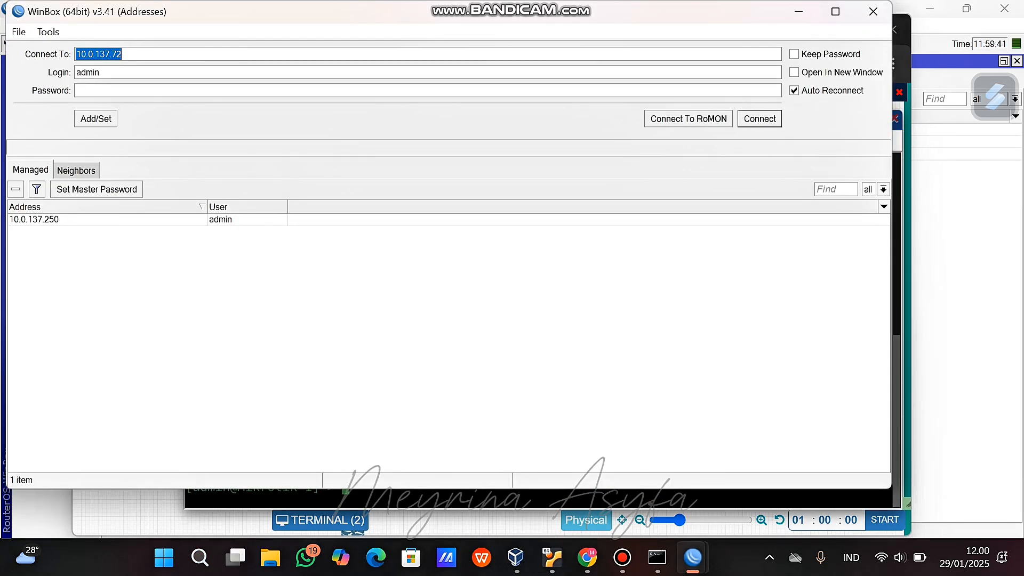
{"action": "key", "text": "BackSpace"}
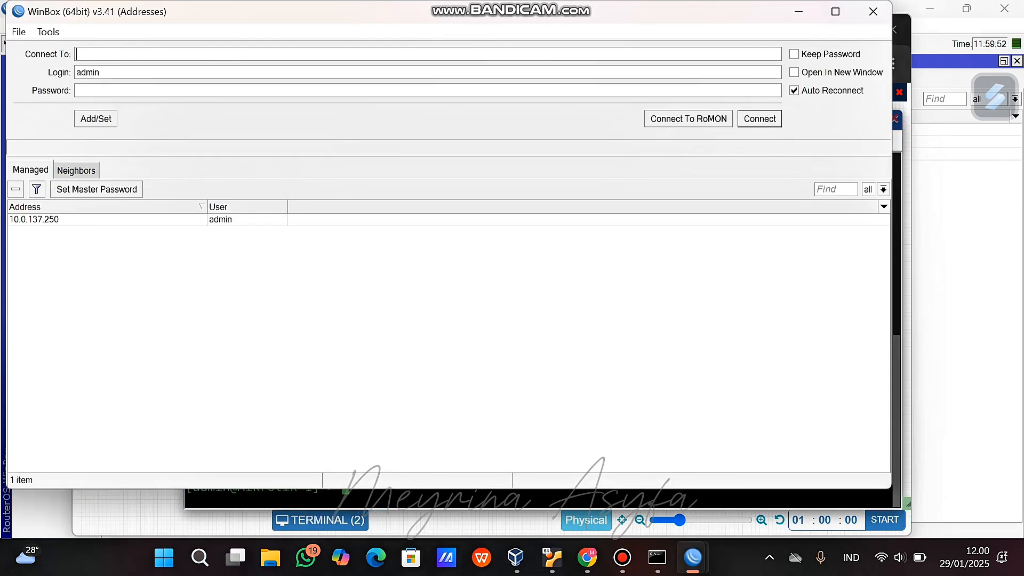
{"action": "left_click", "coordinate": [341, 463]}
{"action": "left_click_drag", "start_coordinate": [340, 488], "coordinate": [340, 385]}
Connect WinBox to Mikrotik-1 at 10.0.137.155 after abandoning a stalled 10.0.137.250 attempt.
{"action": "left_click", "coordinate": [320, 53]}
{"action": "type", "text": "10.0.137.155"}
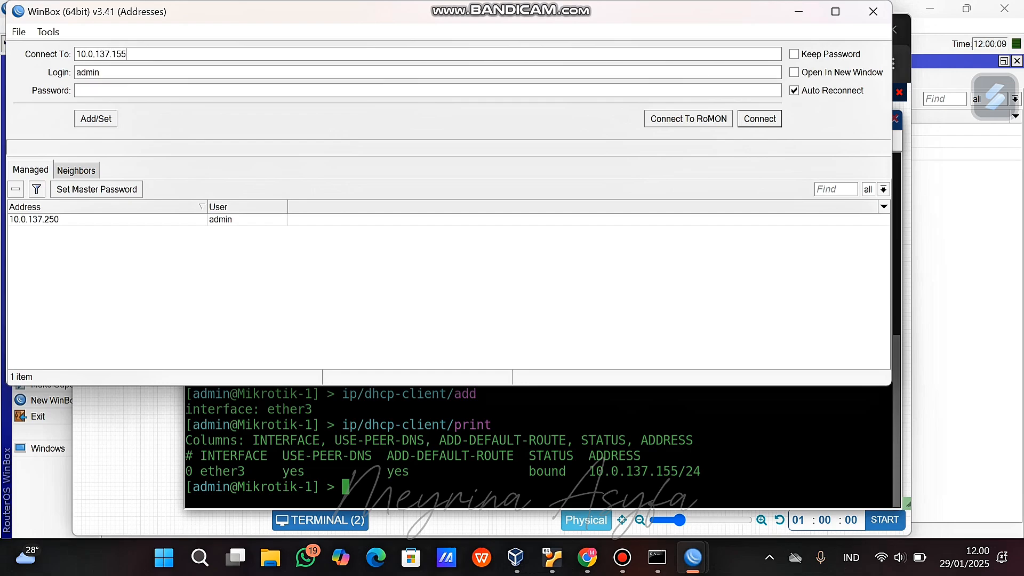
{"action": "left_click", "coordinate": [34, 219]}
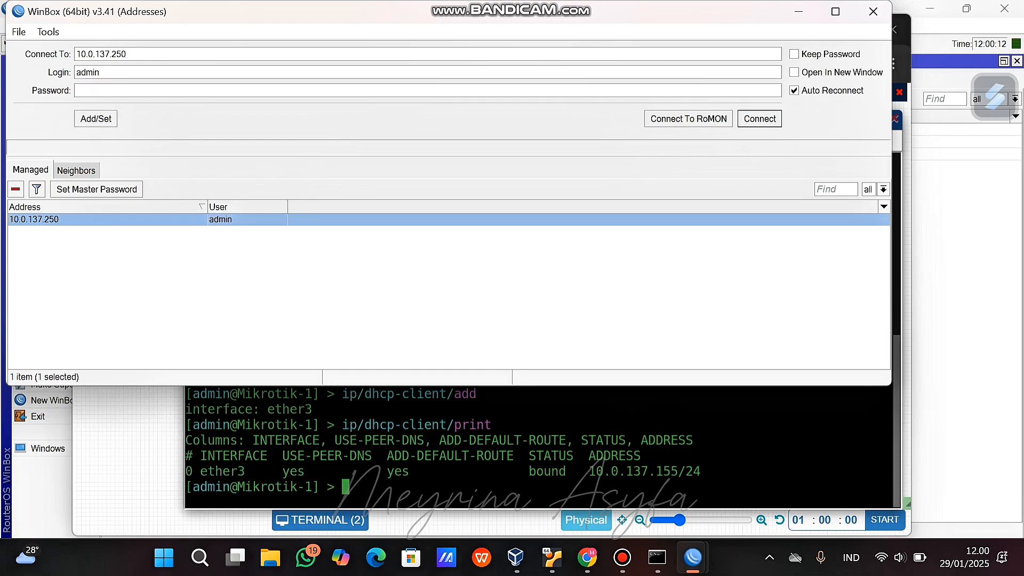
{"action": "left_click", "coordinate": [759, 119]}
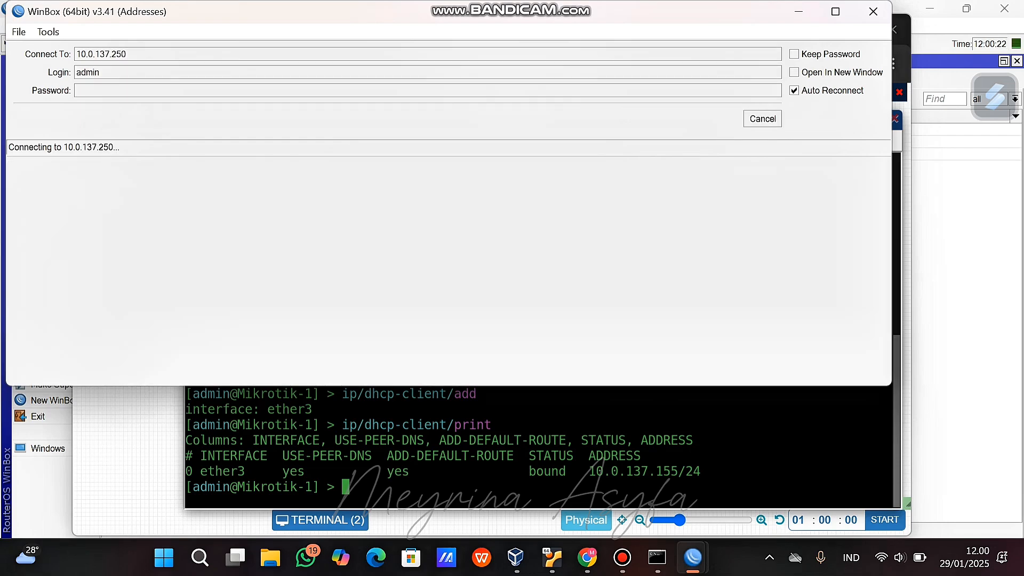
{"action": "left_click", "coordinate": [762, 119]}
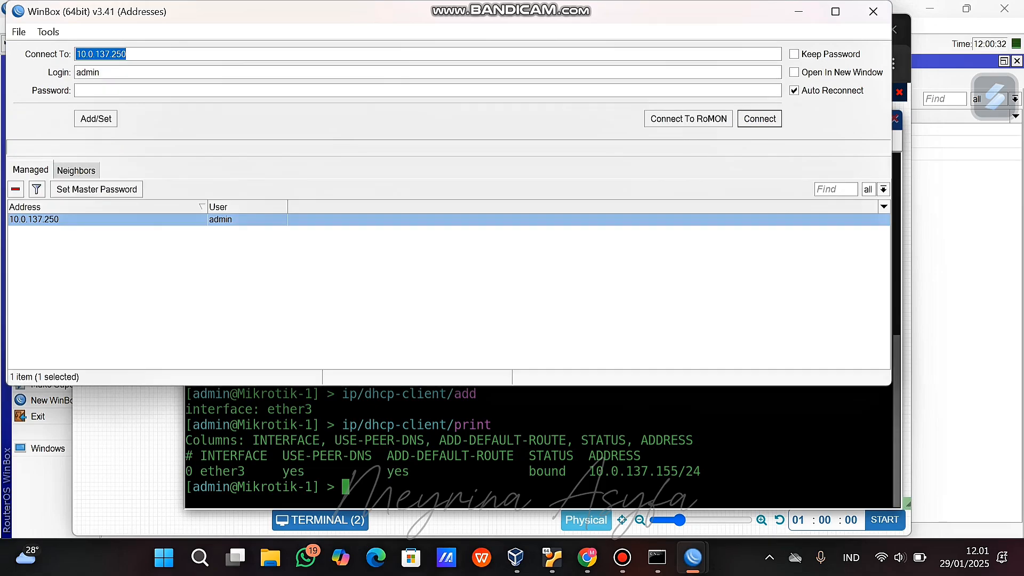
{"action": "type", "text": "10.1"}
{"action": "key", "text": "BackSpace"}
{"action": "type", "text": "0.137.155"}
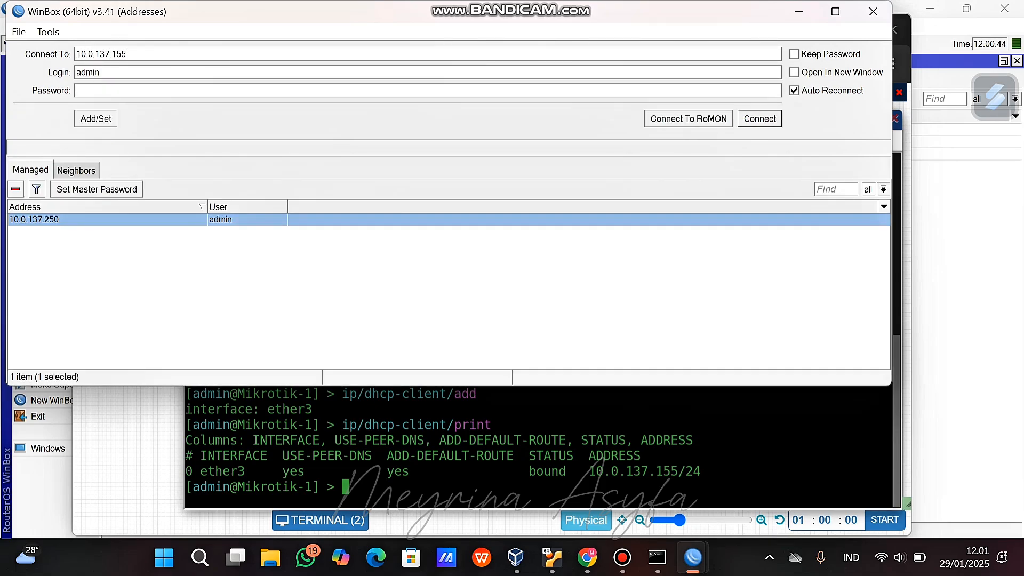
{"action": "key", "text": "Return"}
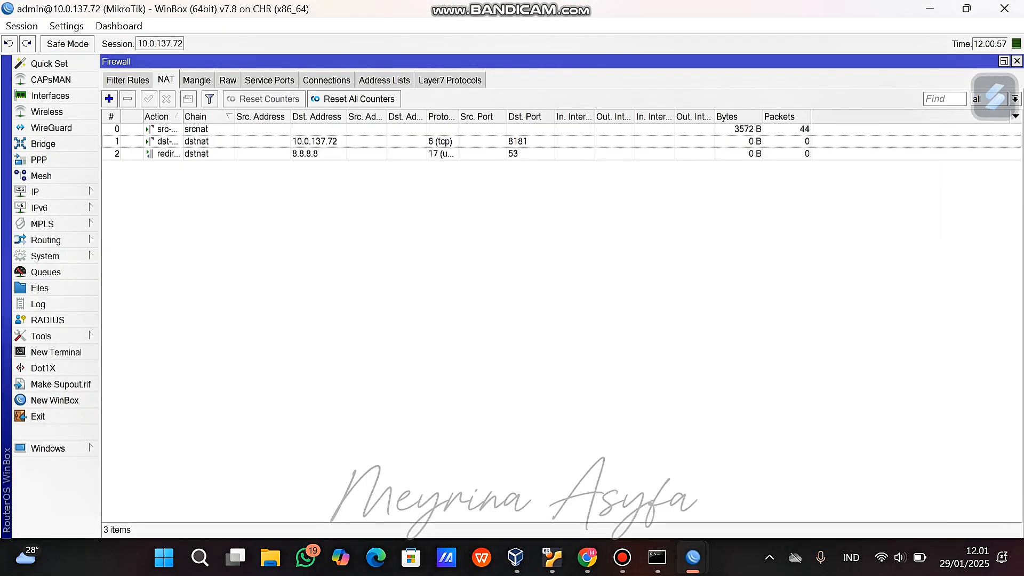
Close the old 10.0.137.72 session and maximize the Mikrotik-1 session window.
{"action": "key", "text": "alt+Tab"}
{"action": "mouse_move", "coordinate": [692, 558]}
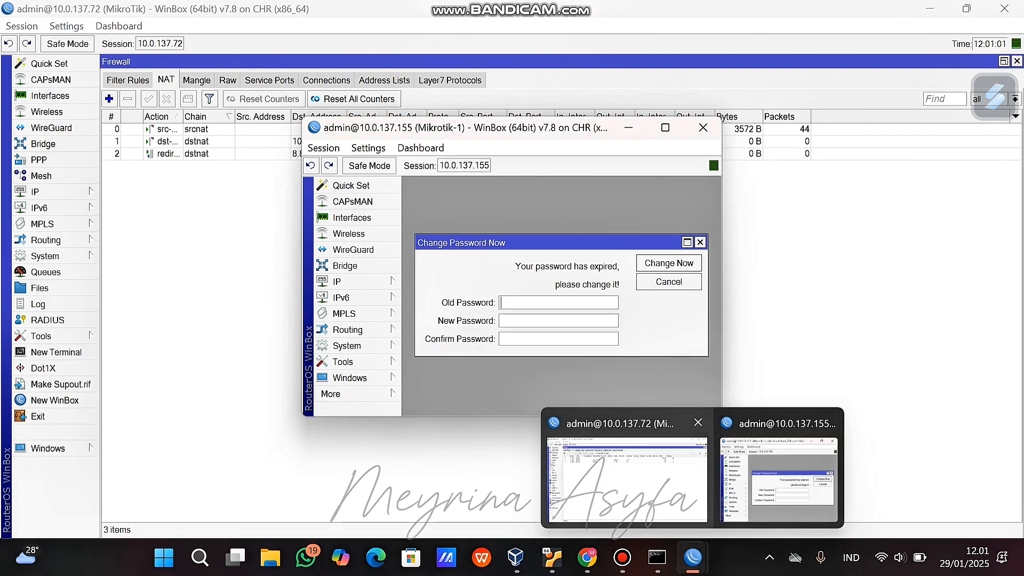
{"action": "left_click", "coordinate": [700, 421]}
{"action": "left_click", "coordinate": [665, 128]}
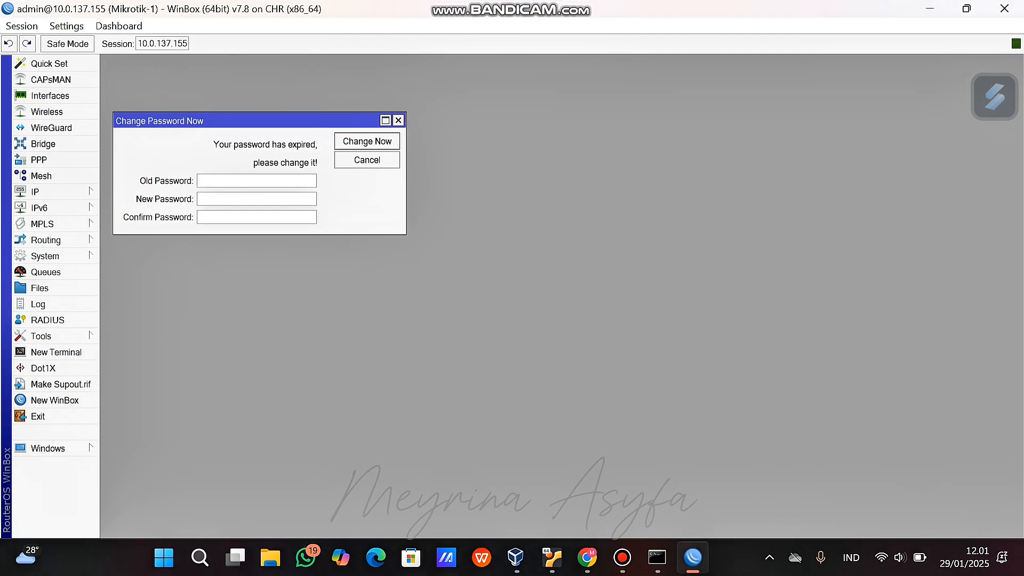
Enable RoMON on Mikrotik-1 under Tools > RoMON.
{"action": "left_click", "coordinate": [53, 335]}
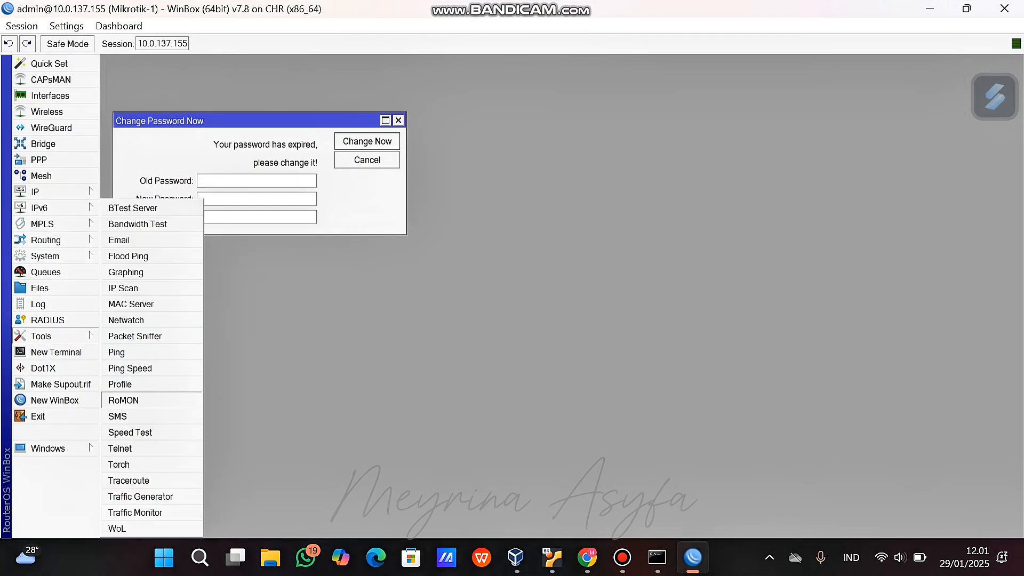
{"action": "left_click", "coordinate": [184, 398]}
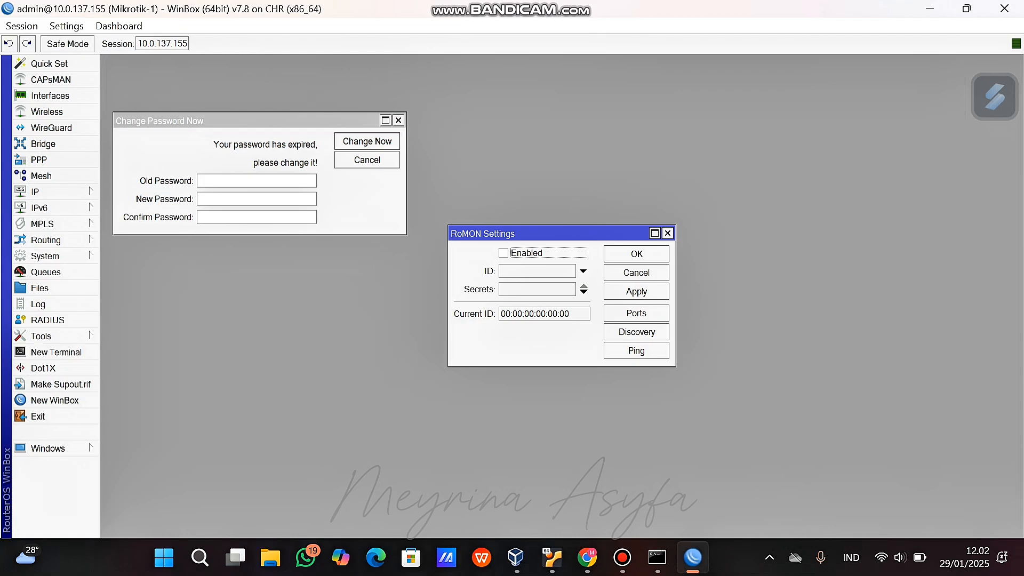
{"action": "key", "text": "space"}
{"action": "key", "text": "Return"}
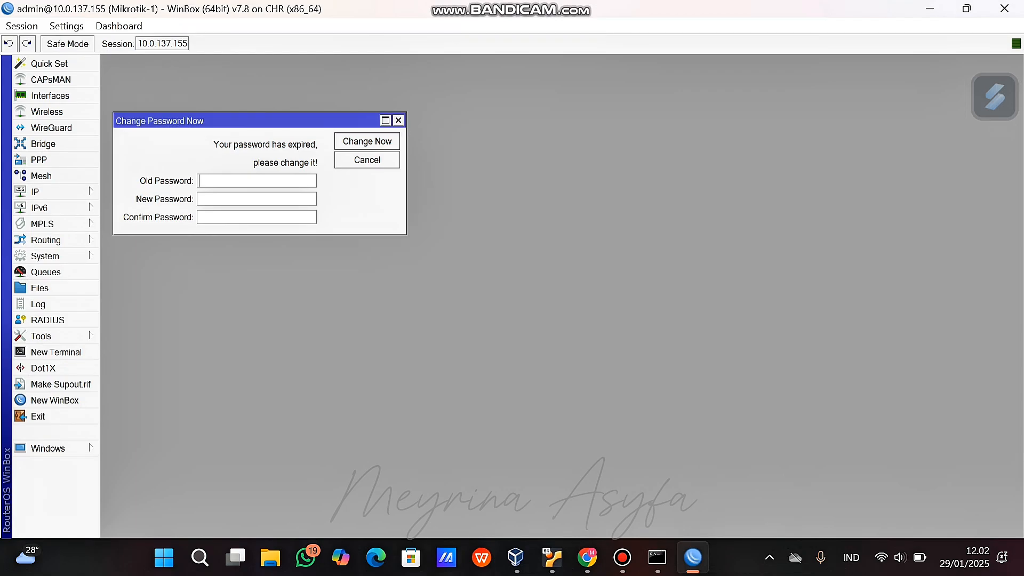
{"action": "left_click", "coordinate": [587, 557]}
Type tool/romon/set enable= at the Mikrotik 2 prompt.
{"action": "type", "text": "tool/romon."}
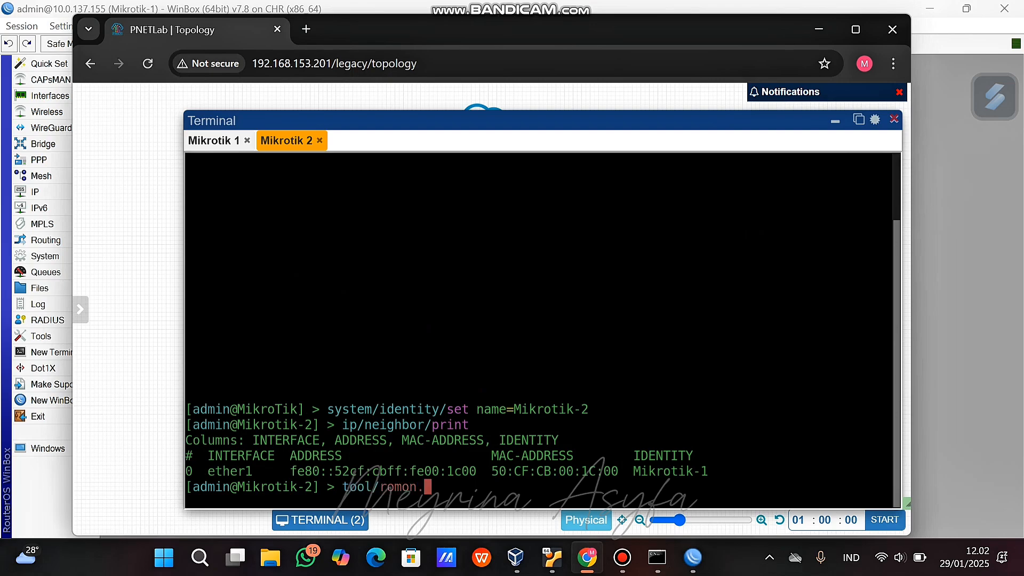
{"action": "key", "text": "BackSpace"}
{"action": "type", "text": "/set enable="}
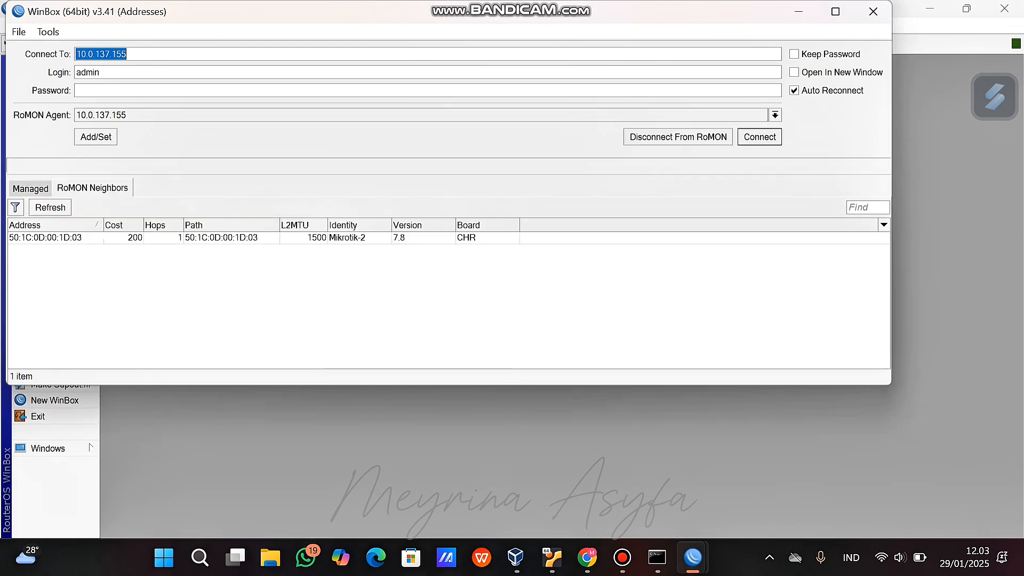
Connect to Mikrotik-2 (50:1C:0D:00:1D:03) via RoMON, then move the right-hand LAN label beside its link.
{"action": "left_click", "coordinate": [45, 238]}
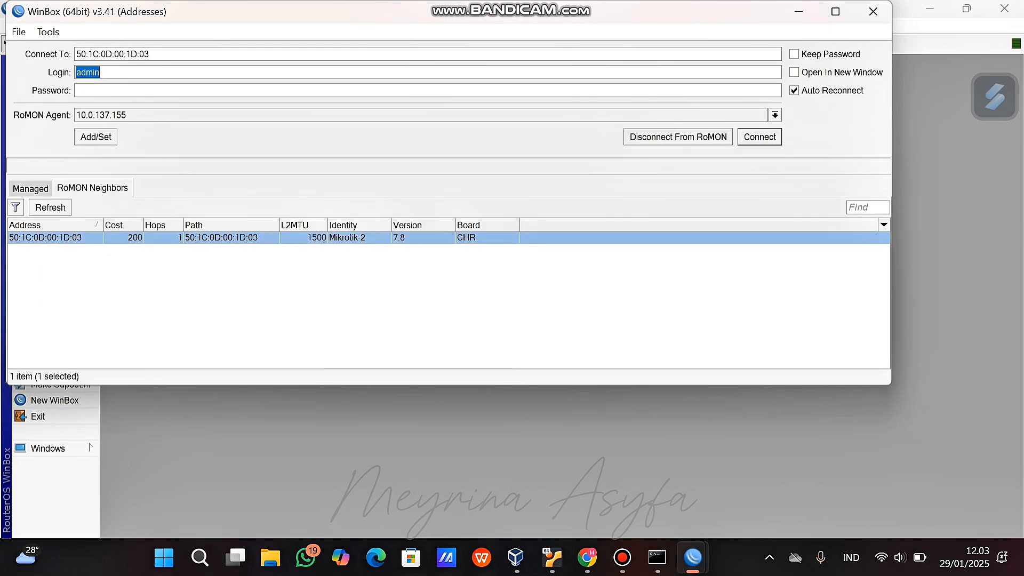
{"action": "key", "text": "Return"}
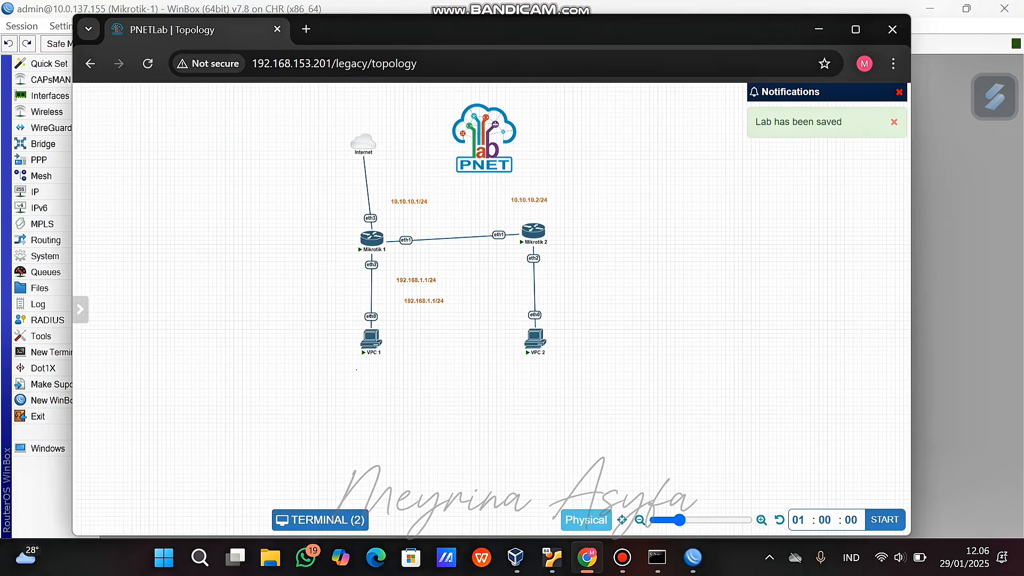
{"action": "left_click_drag", "start_coordinate": [423, 300], "coordinate": [504, 273]}
Nudge Mikrotik 2 and change its LAN label to 192.168.2.1/24.
{"action": "left_click_drag", "start_coordinate": [533, 228], "coordinate": [536, 240]}
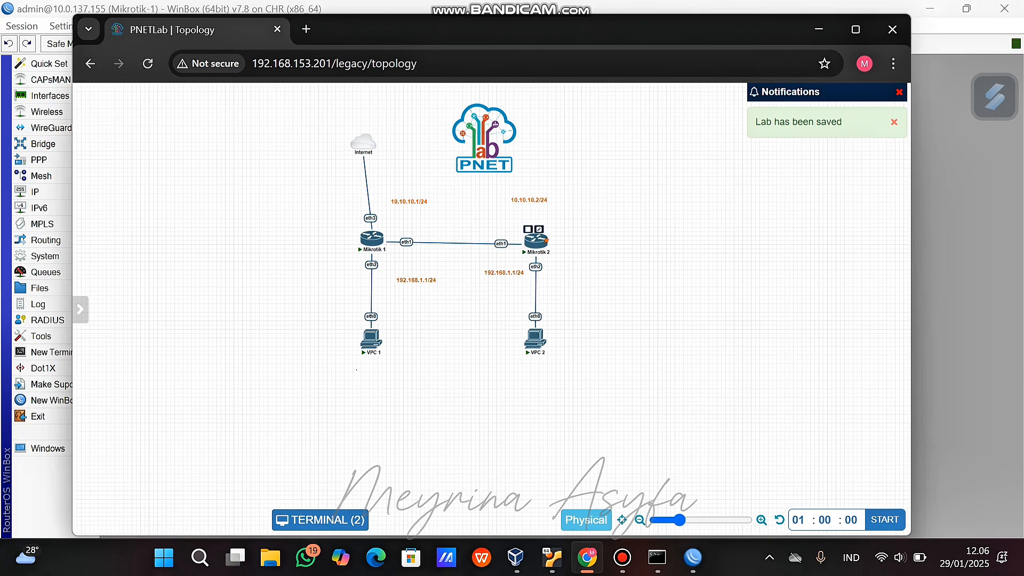
{"action": "double_click", "coordinate": [489, 261]}
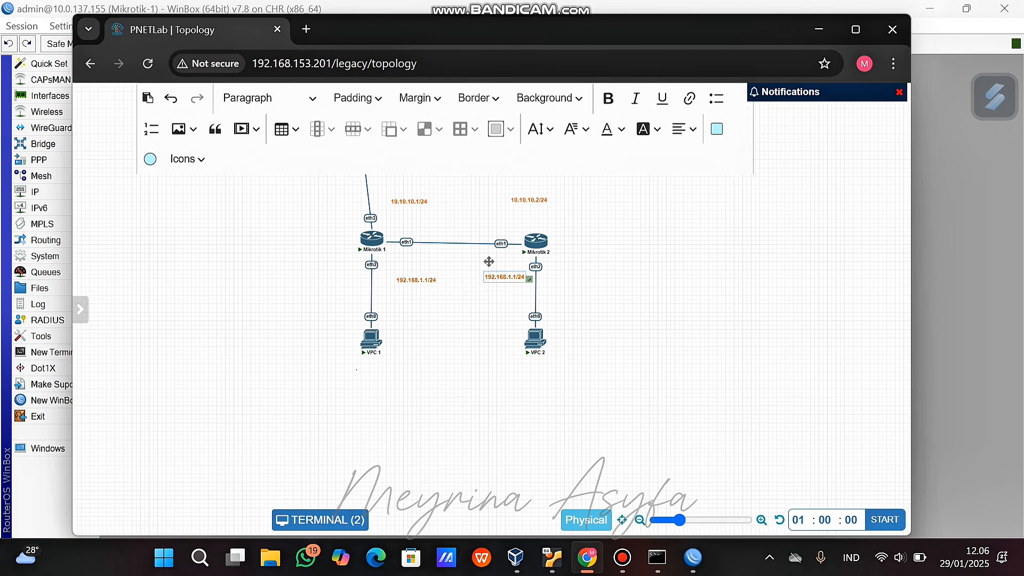
{"action": "key", "text": "BackSpace"}
{"action": "key", "text": "BackSpace"}
{"action": "key", "text": "BackSpace"}
{"action": "type", "text": "2.1"}
Duplicate the 192.168.1.1/24 label down beside VPC 1 and delete an overlapping copy.
{"action": "right_click", "coordinate": [415, 283]}
{"action": "left_click", "coordinate": [457, 318]}
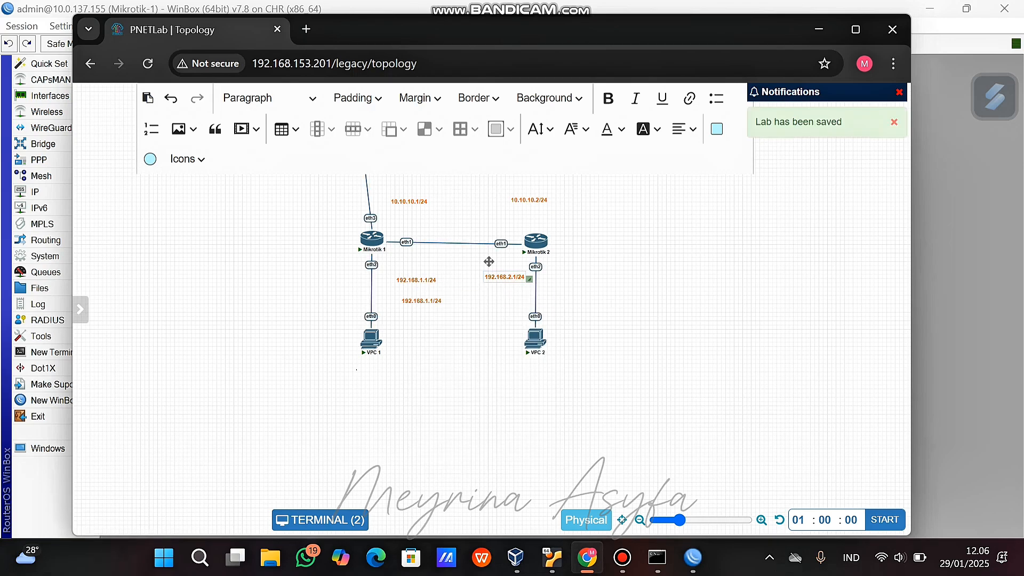
{"action": "left_click_drag", "start_coordinate": [421, 301], "coordinate": [420, 340]}
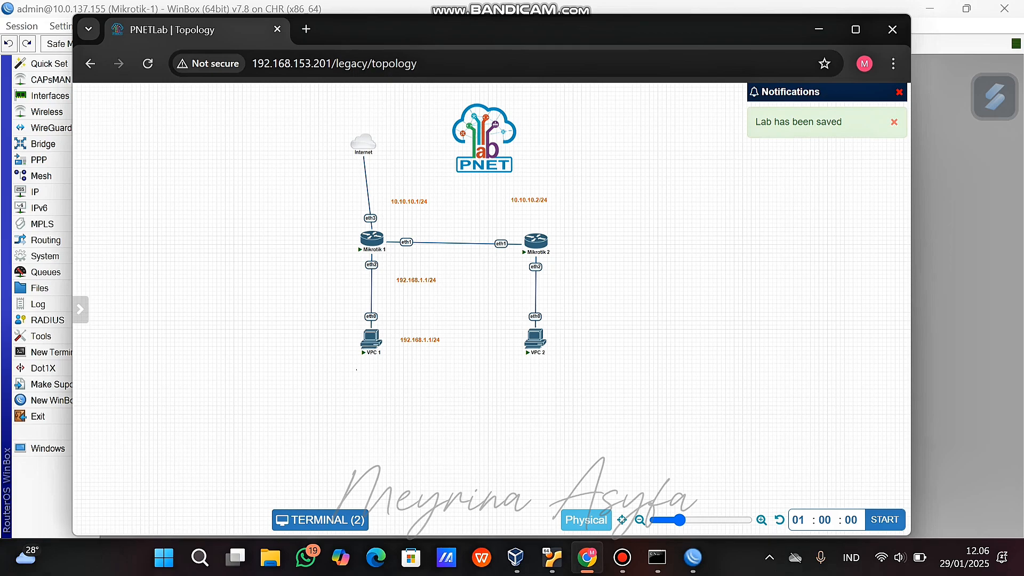
{"action": "left_click", "coordinate": [404, 329]}
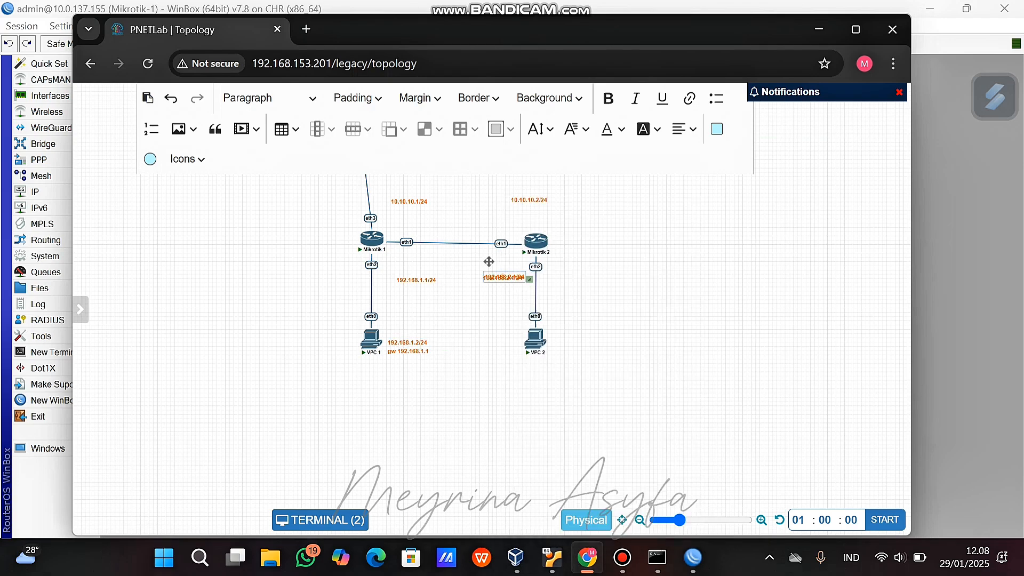
{"action": "right_click", "coordinate": [503, 273]}
{"action": "left_click", "coordinate": [544, 434]}
{"action": "left_click", "coordinate": [463, 188]}
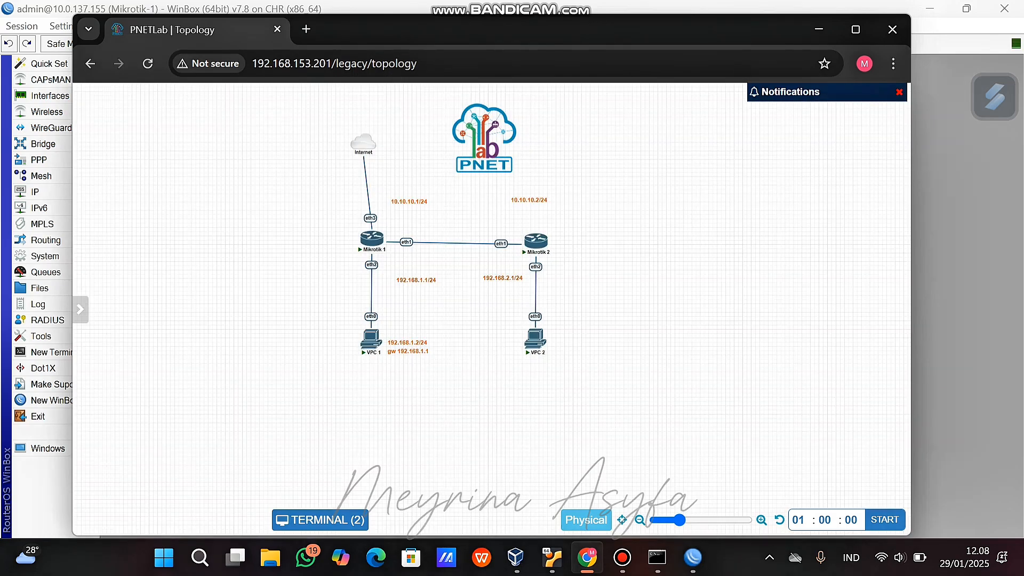
Copy the VPC 1 address label beside VPC 2 and edit it to 192.168.2.2/24.
{"action": "right_click", "coordinate": [388, 352]}
{"action": "left_click", "coordinate": [426, 397]}
{"action": "left_click_drag", "start_coordinate": [418, 369], "coordinate": [491, 342]}
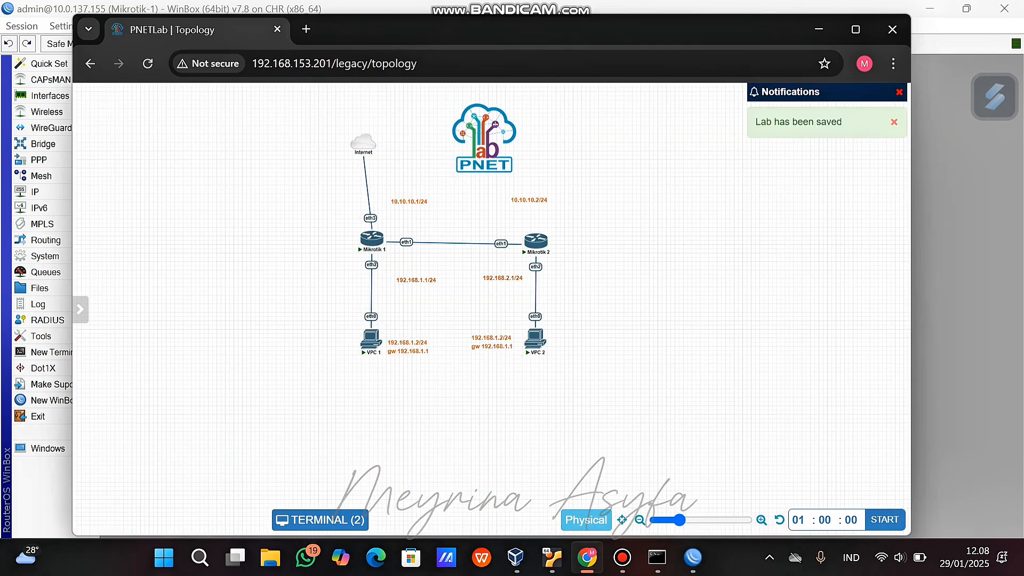
{"action": "double_click", "coordinate": [499, 338]}
{"action": "key", "text": "BackSpace"}
{"action": "type", "text": "2"}
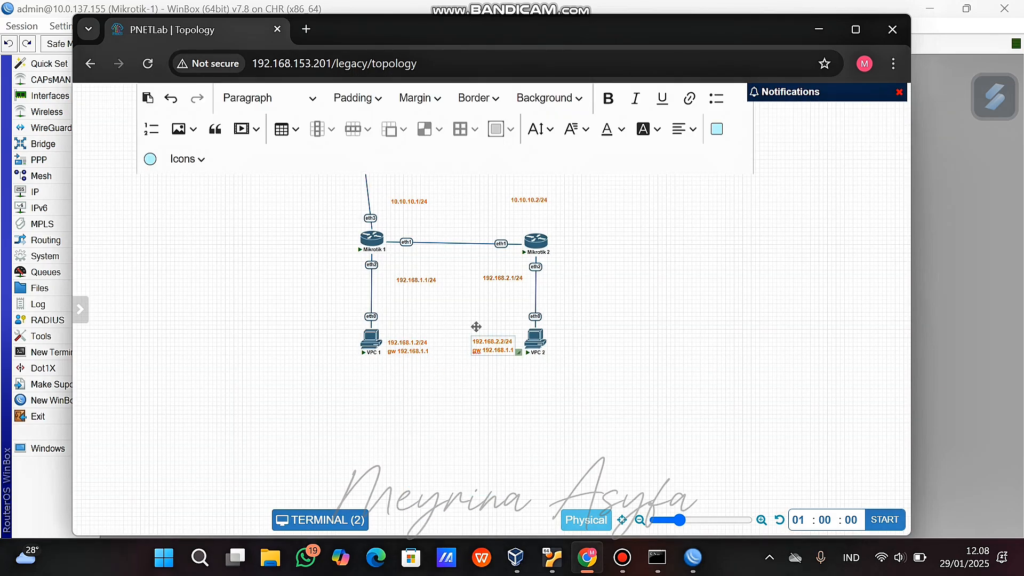
{"action": "left_click", "coordinate": [476, 326]}
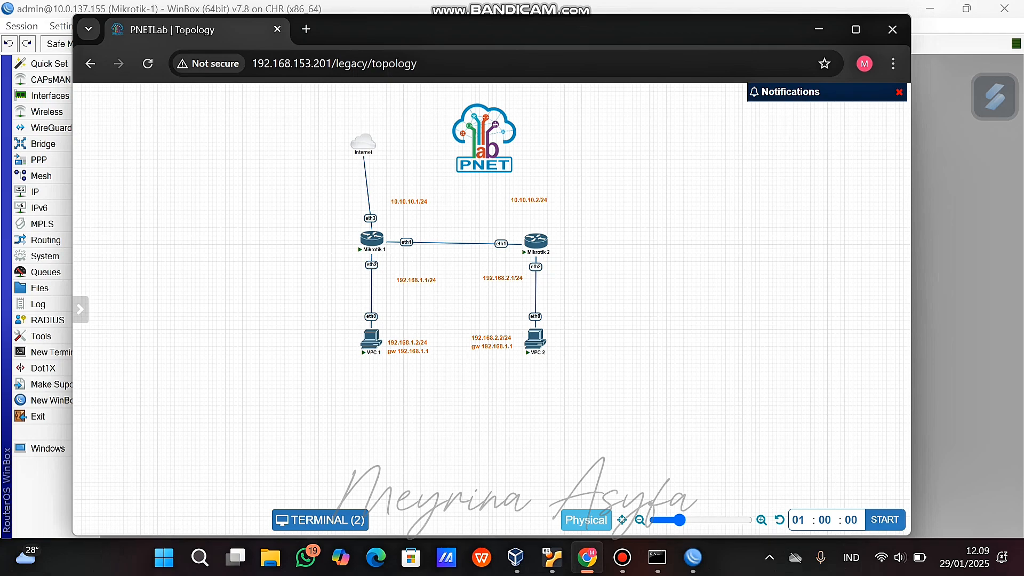
{"action": "left_click", "coordinate": [693, 557]}
On Mikrotik-1, save the IP address 10.10.10.1/24 on ether1.
{"action": "left_click", "coordinate": [627, 477]}
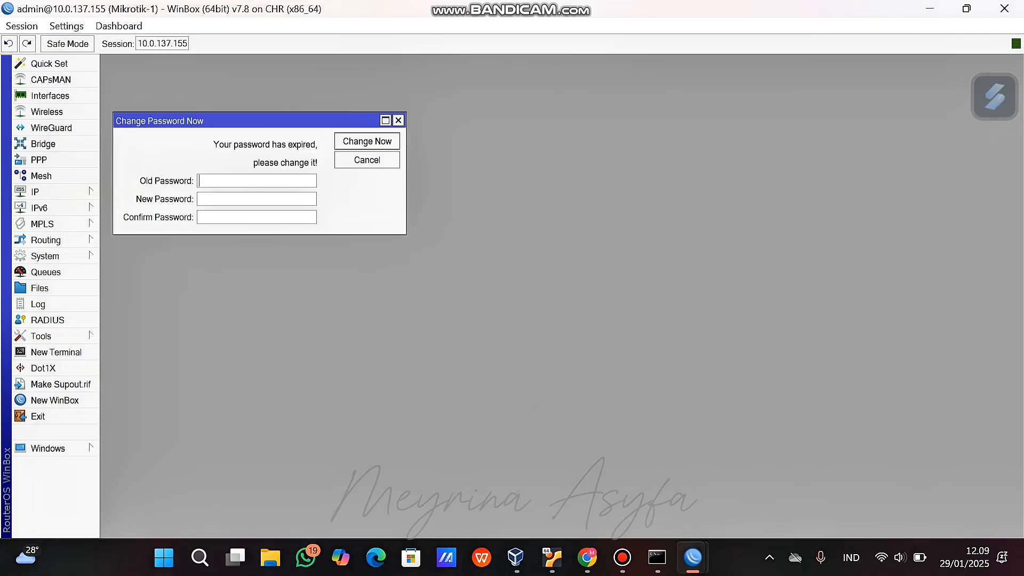
{"action": "left_click", "coordinate": [43, 191]}
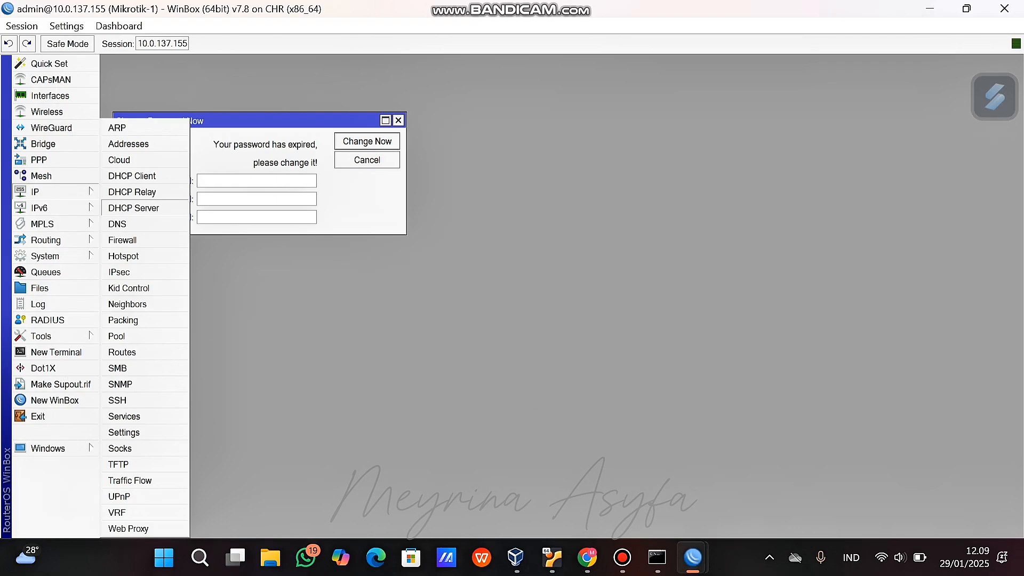
{"action": "left_click", "coordinate": [129, 143]}
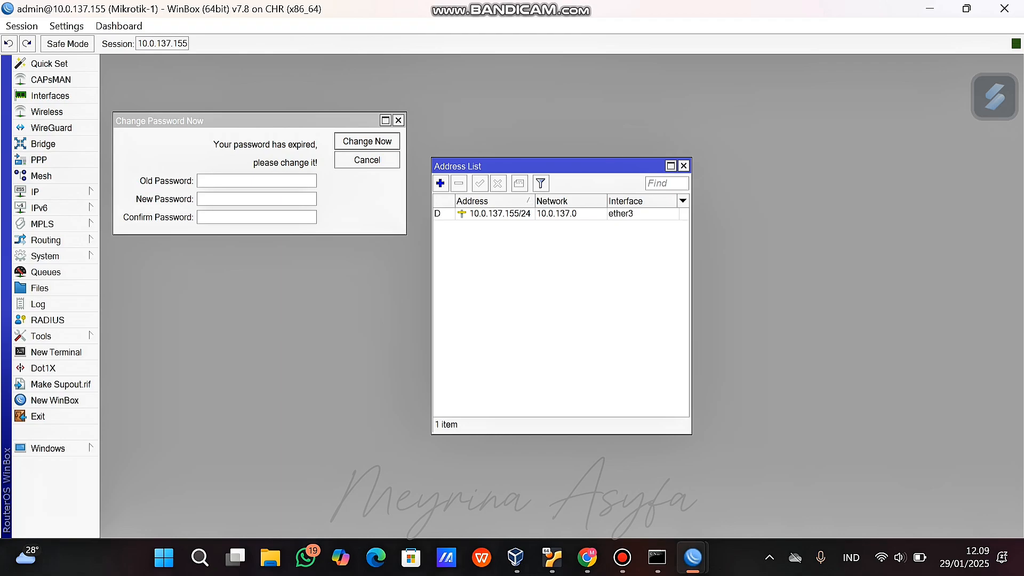
{"action": "type", "text": "10.10.10."}
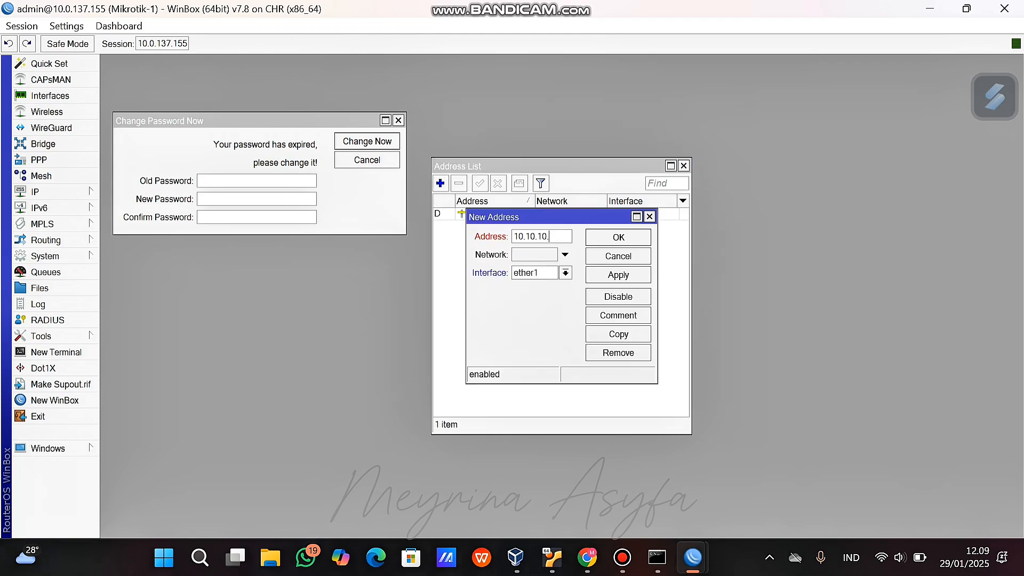
{"action": "type", "text": "1/24"}
{"action": "left_click", "coordinate": [618, 275]}
{"action": "left_click", "coordinate": [655, 237]}
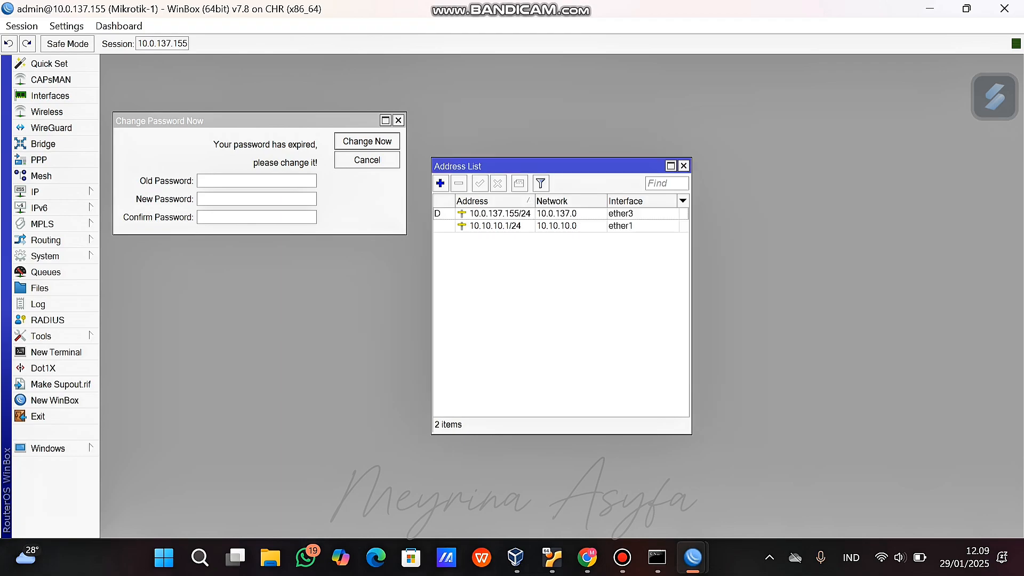
Add the address 192.168.1.1/24 and assign it to the ether2 interface.
{"action": "left_click", "coordinate": [439, 184]}
{"action": "type", "text": "192.168.1"}
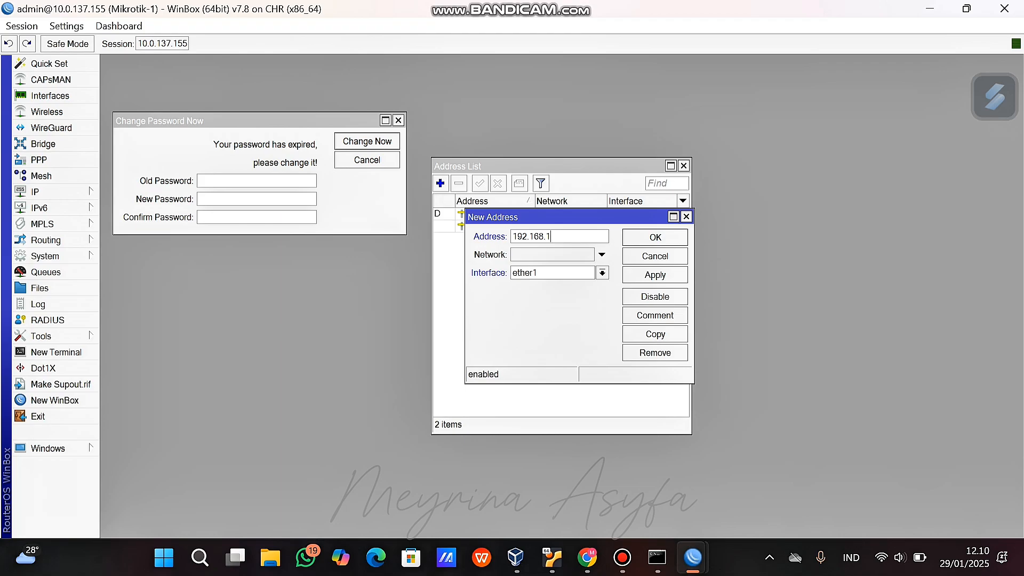
{"action": "type", "text": ".1/3"}
{"action": "key", "text": "BackSpace"}
{"action": "type", "text": "24"}
{"action": "key", "text": "Return"}
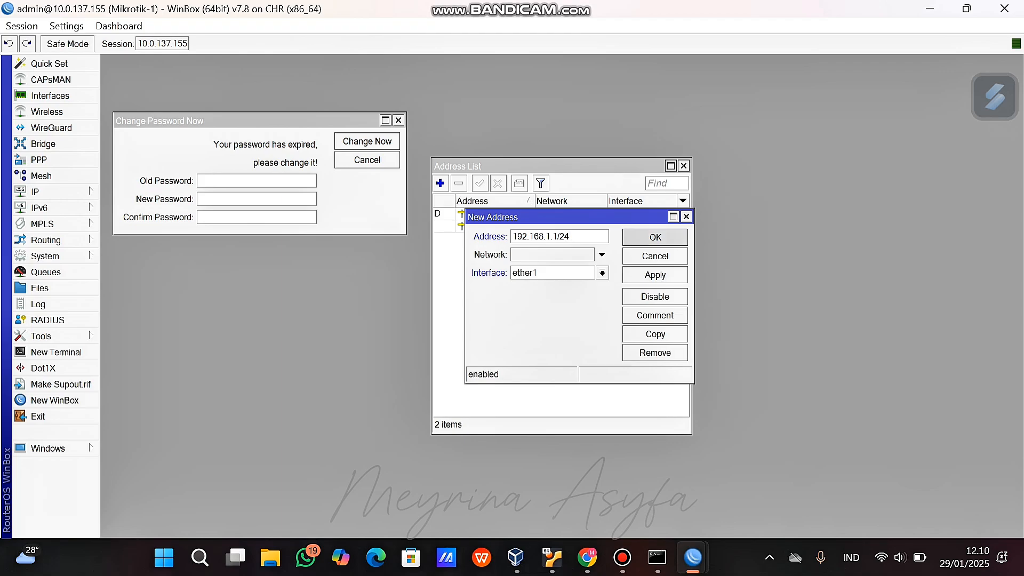
{"action": "double_click", "coordinate": [592, 240]}
{"action": "left_click", "coordinate": [601, 272]}
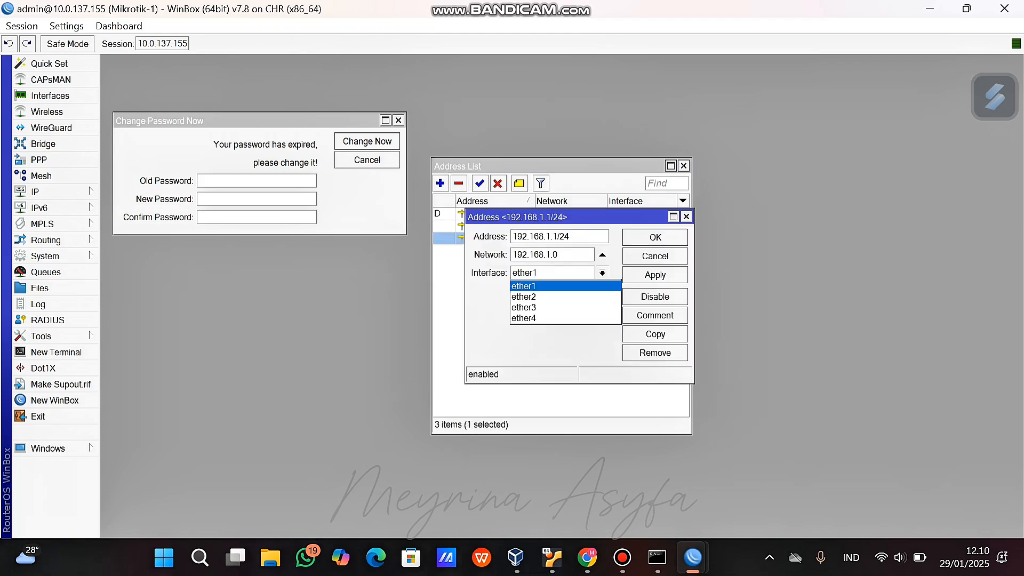
{"action": "left_click", "coordinate": [533, 294]}
{"action": "left_click", "coordinate": [654, 237]}
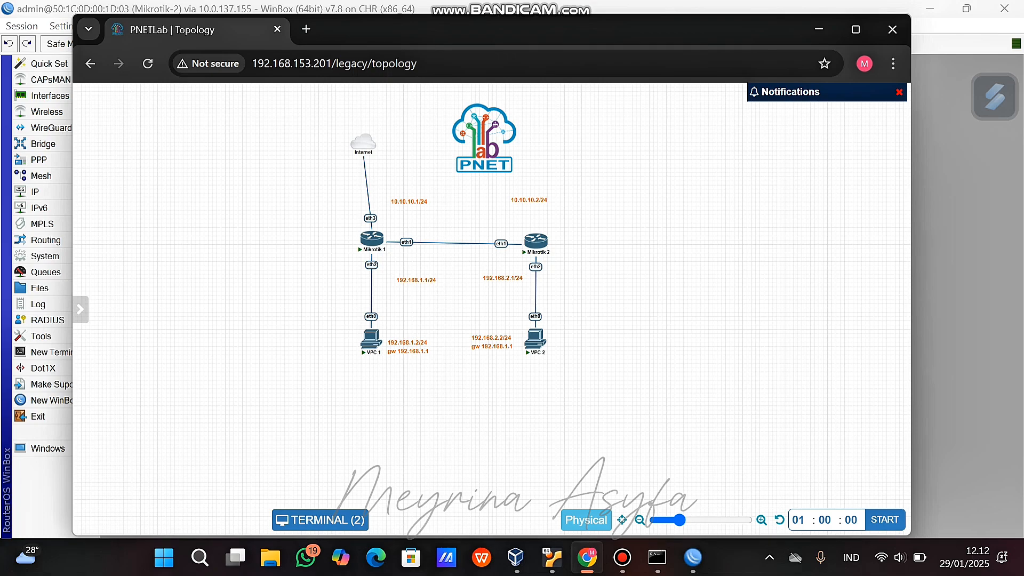
{"action": "mouse_move", "coordinate": [693, 558]}
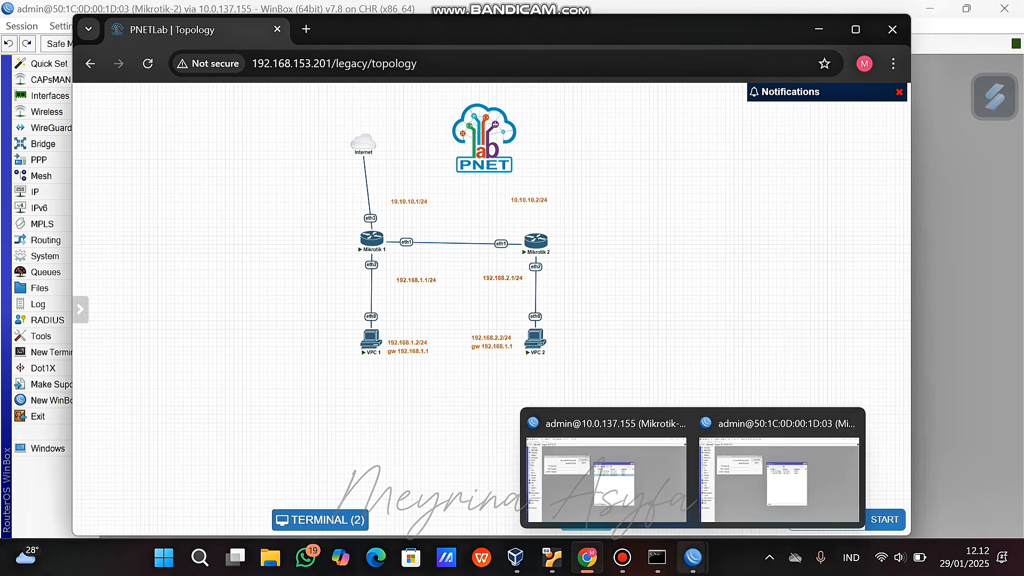
{"action": "left_click", "coordinate": [608, 470]}
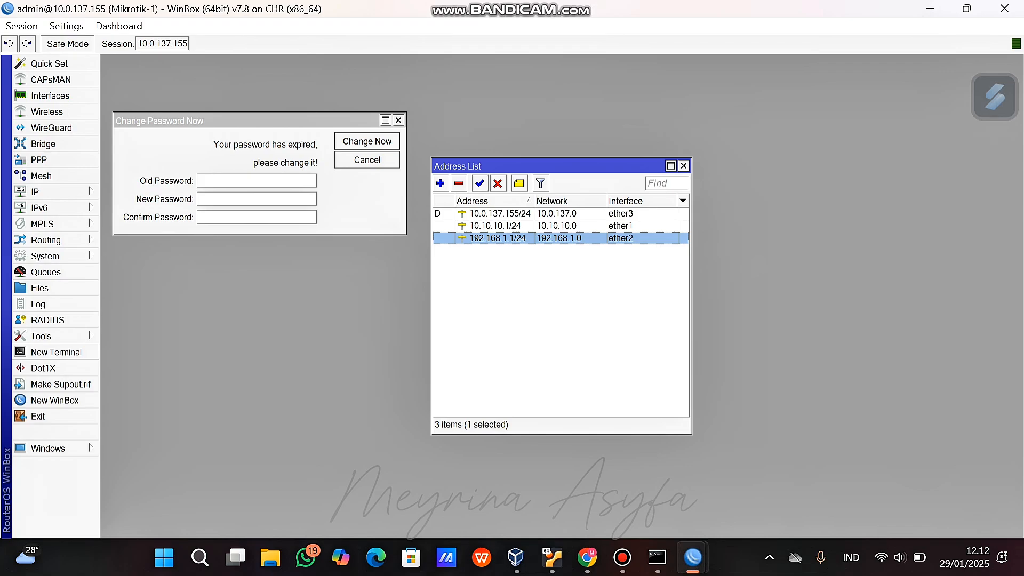
Set a new Mikrotik-1 password in a WinBox terminal, then bring PNETLab's topology forward.
{"action": "left_click", "coordinate": [56, 352]}
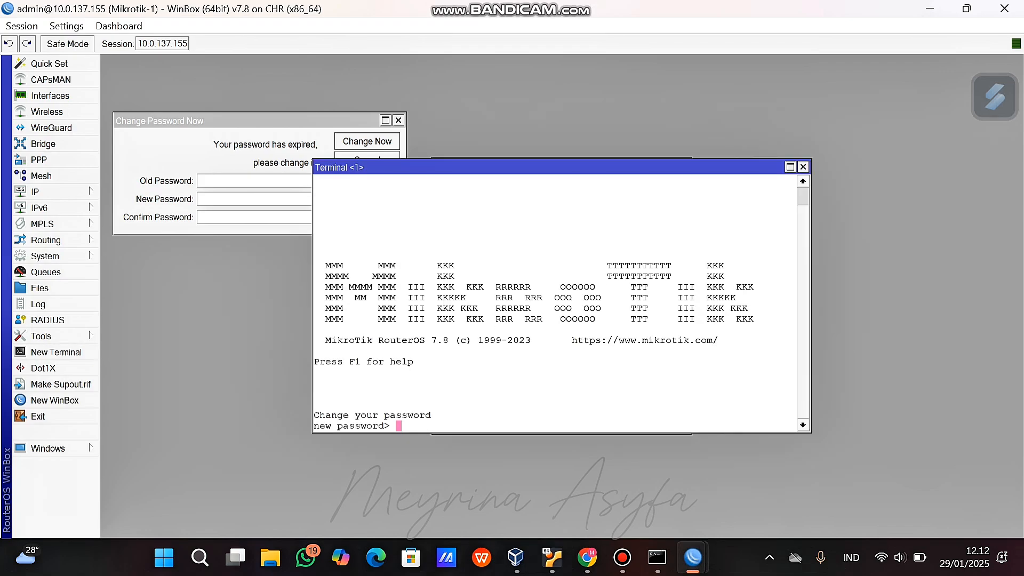
{"action": "key", "text": "Return"}
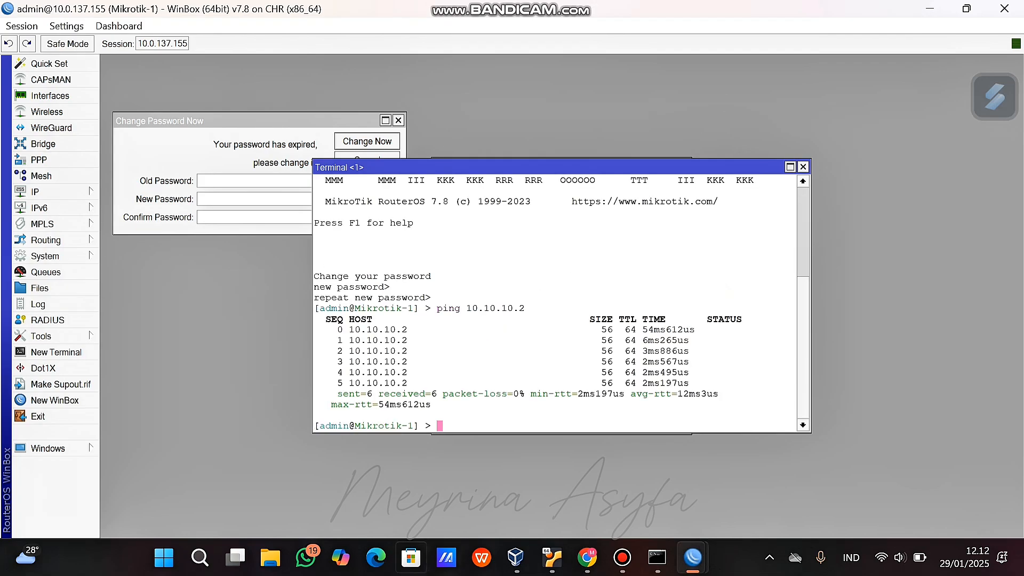
{"action": "mouse_move", "coordinate": [552, 557]}
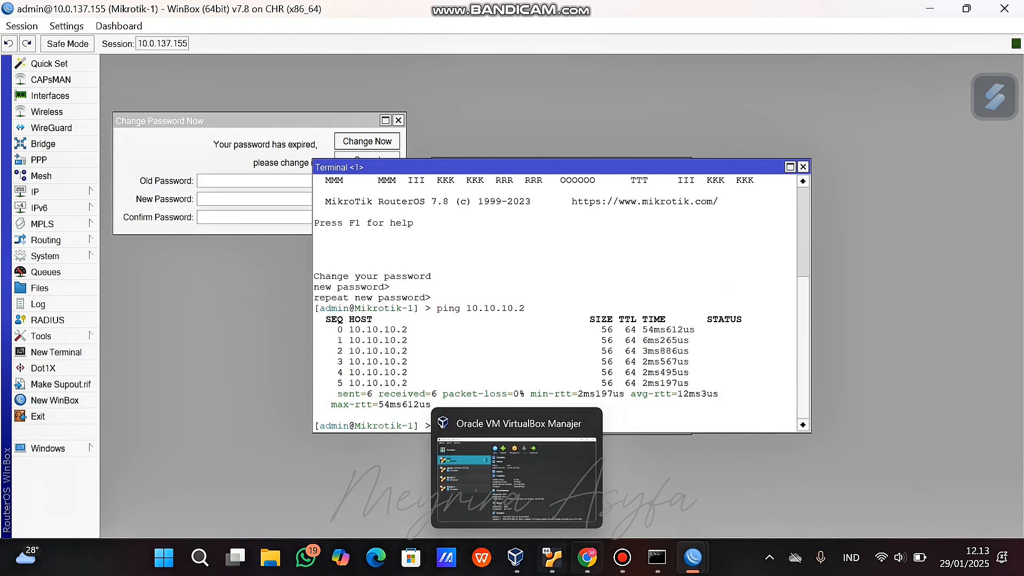
{"action": "left_click", "coordinate": [587, 558]}
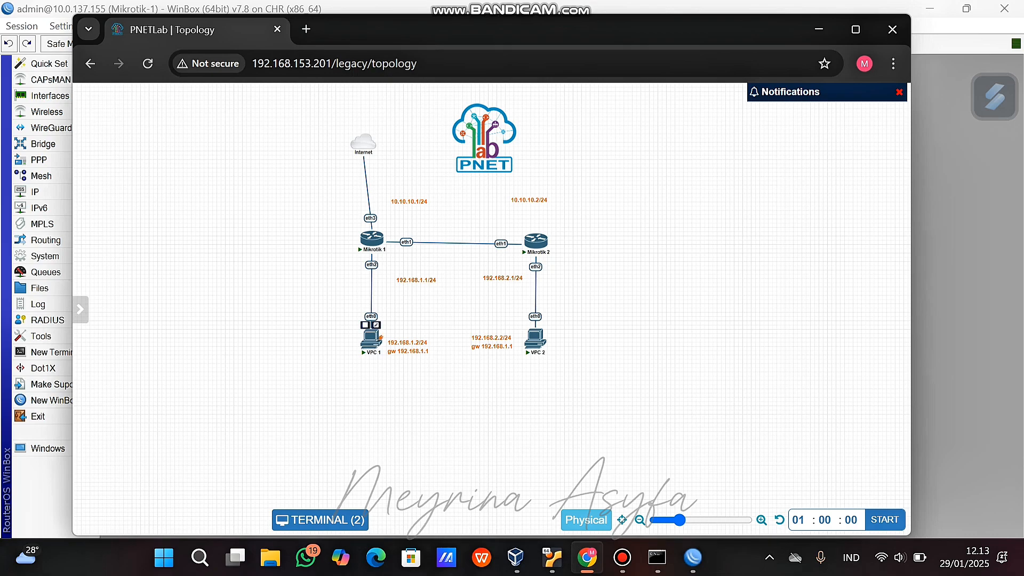
Configure VPC 1 with 'ip 192.168.1.2/24 192.168.1.1', then hide the terminal and reposition VPC 1.
{"action": "left_click", "coordinate": [371, 337]}
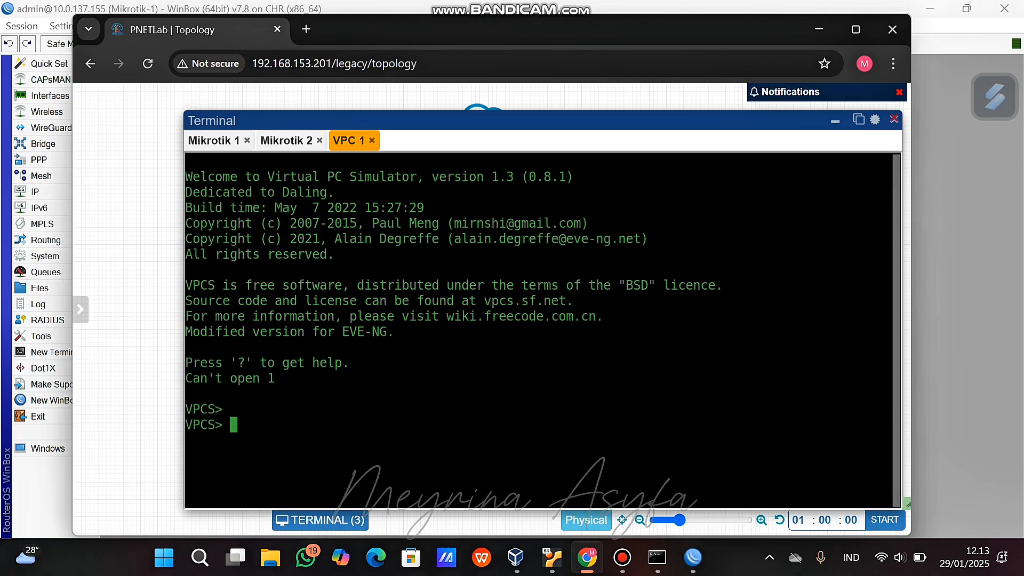
{"action": "type", "text": "ip 192.168"}
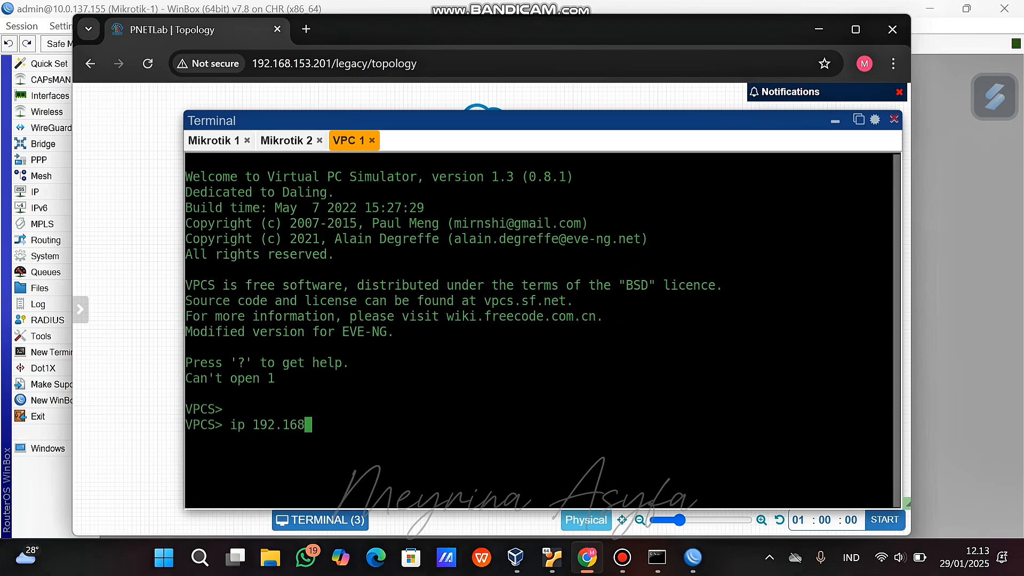
{"action": "type", "text": ".1.2/24 192"}
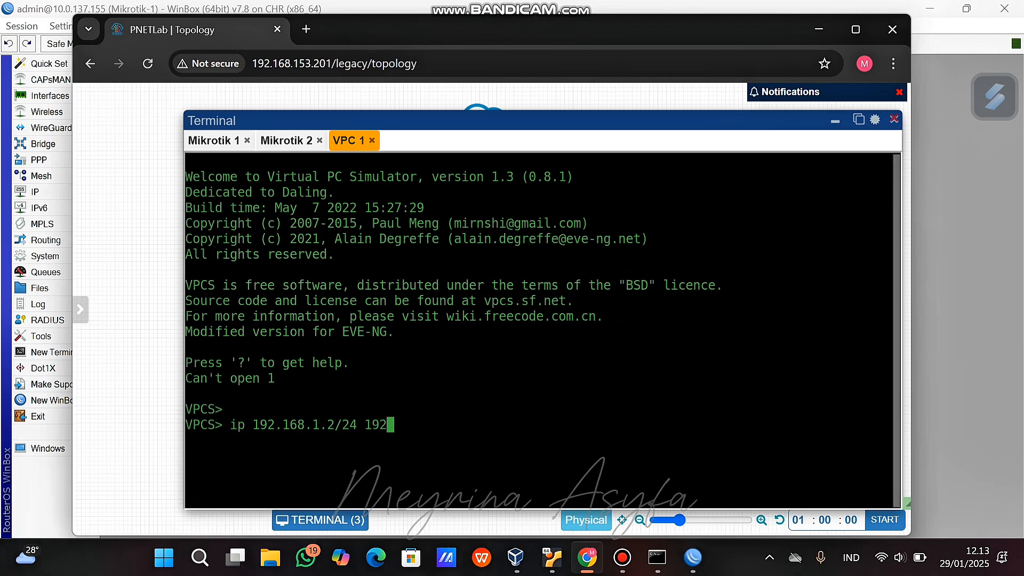
{"action": "type", "text": ".168.1.1"}
{"action": "key", "text": "Return"}
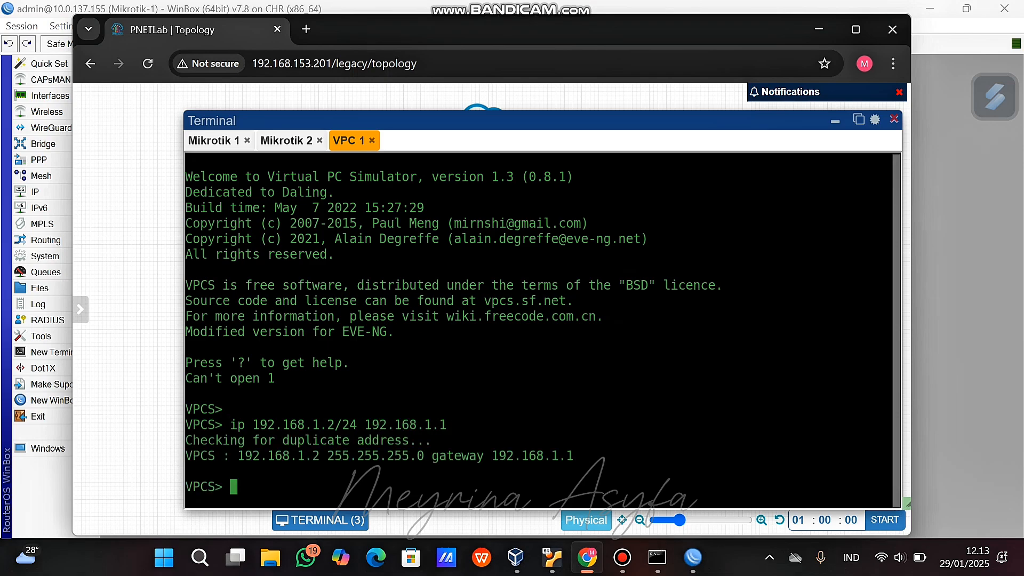
{"action": "left_click", "coordinate": [835, 121]}
{"action": "left_click_drag", "start_coordinate": [830, 118], "coordinate": [364, 340]}
Give VPC 2 the address 192.168.2.2/24 with gateway 192.168.2.1.
{"action": "left_click", "coordinate": [535, 339]}
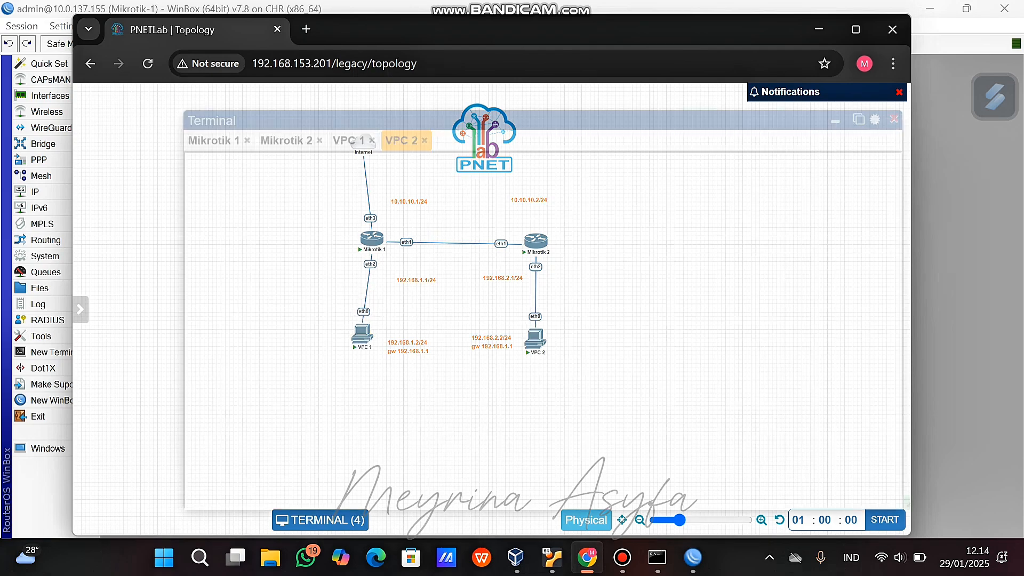
{"action": "type", "text": "ip 192.168"}
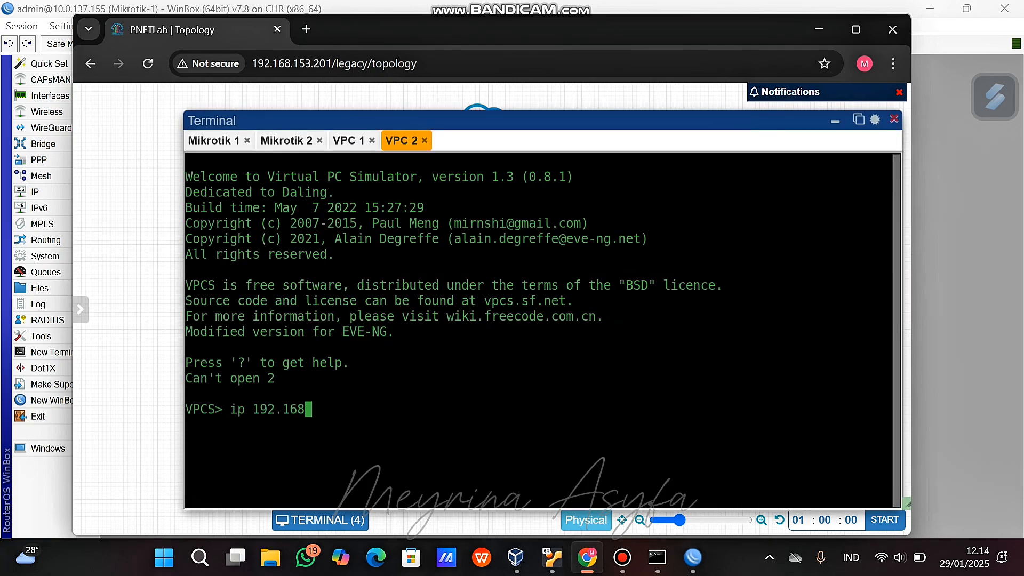
{"action": "type", "text": ".2.2/24 192."}
{"action": "key", "text": "ctrl+u"}
{"action": "type", "text": "ip "}
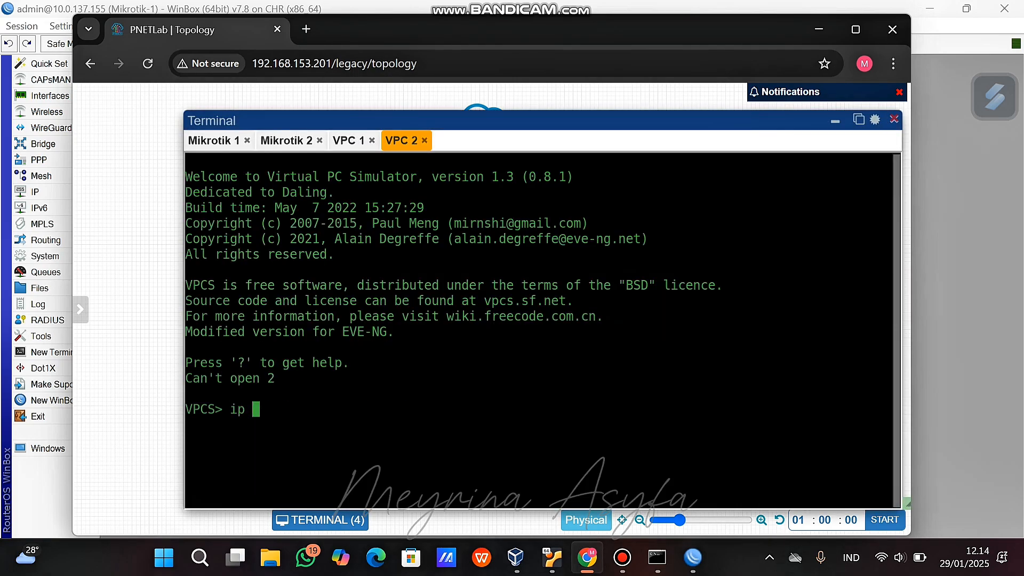
{"action": "type", "text": "192.168.2.2/24"}
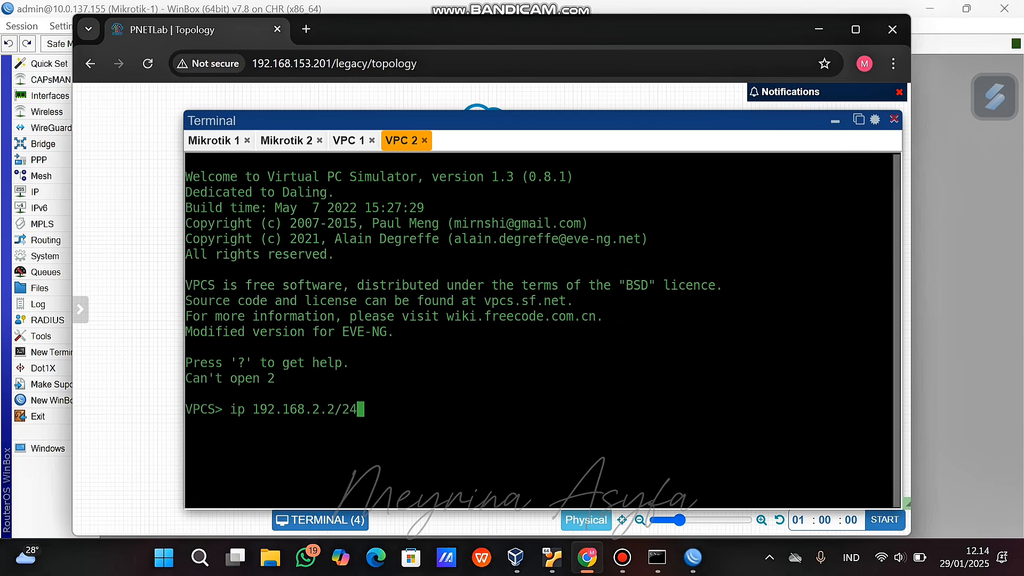
{"action": "type", "text": " 192.168.2"}
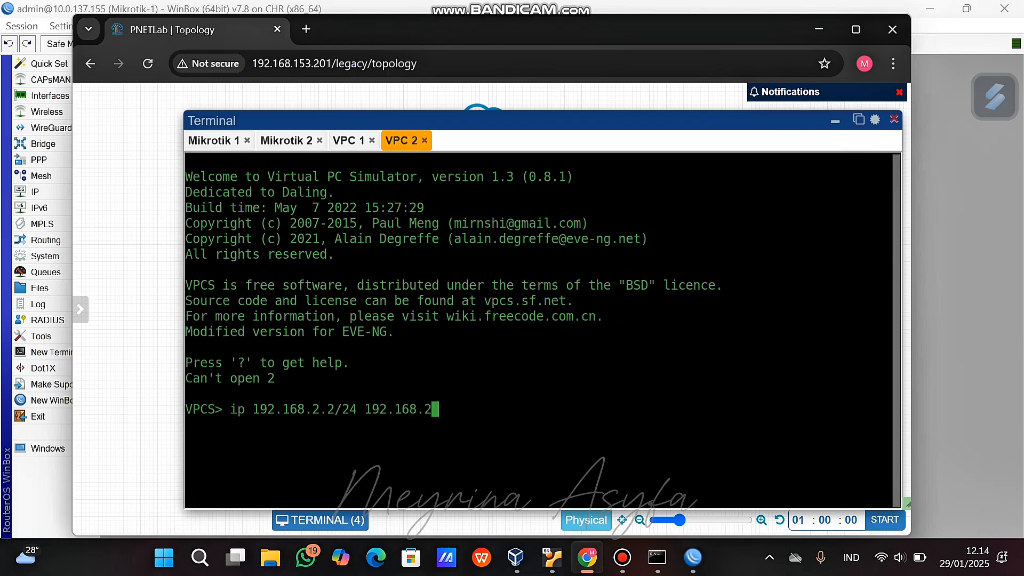
{"action": "type", "text": ".1"}
{"action": "key", "text": "Return"}
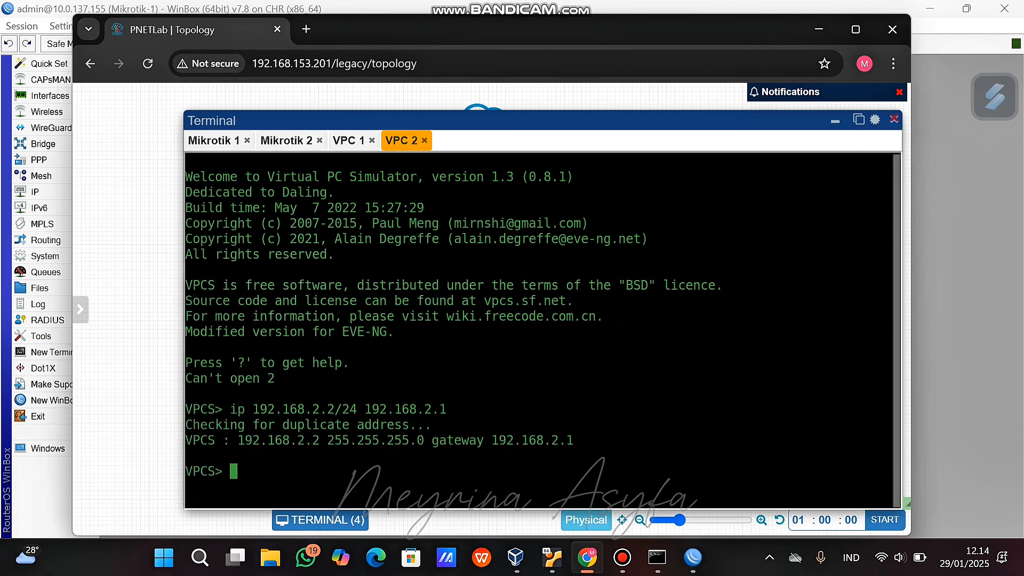
Ping gateway 192.168.1.1 from VPC 1 and gateway 192.168.2.1 from VPC 2.
{"action": "left_click", "coordinate": [348, 141]}
{"action": "type", "text": "ping 192."}
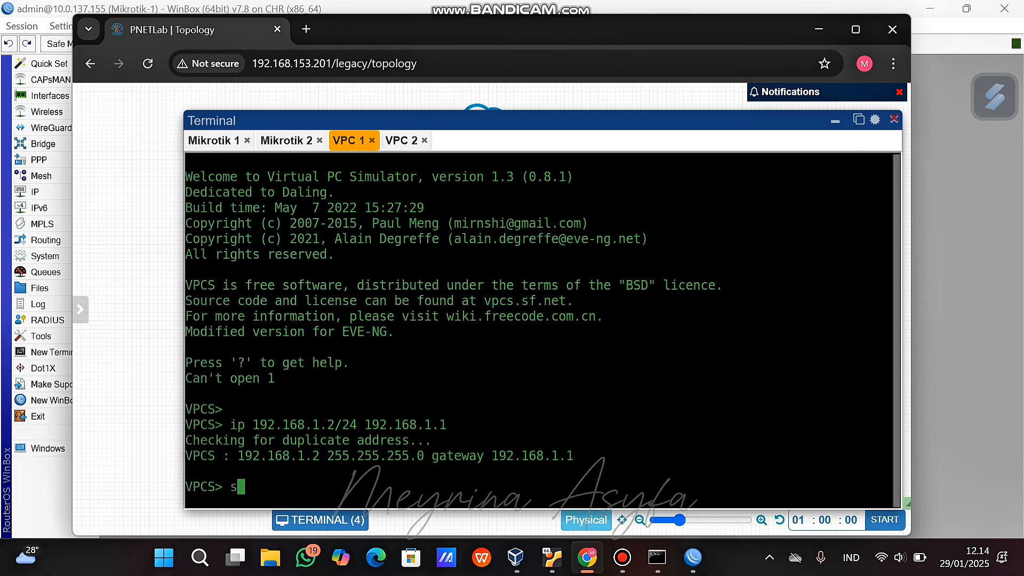
{"action": "type", "text": "168.1.1"}
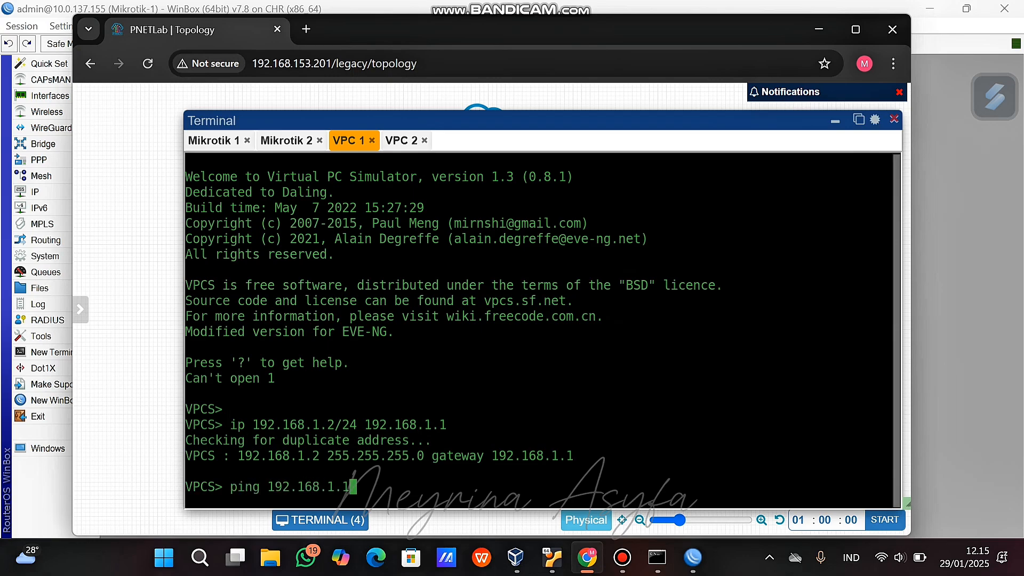
{"action": "key", "text": "Return"}
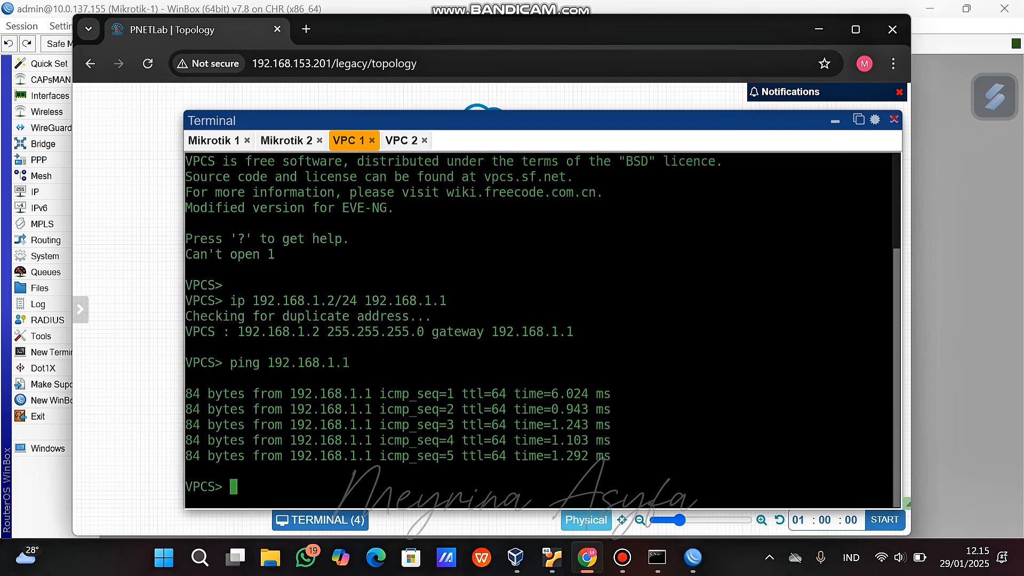
{"action": "left_click", "coordinate": [401, 141]}
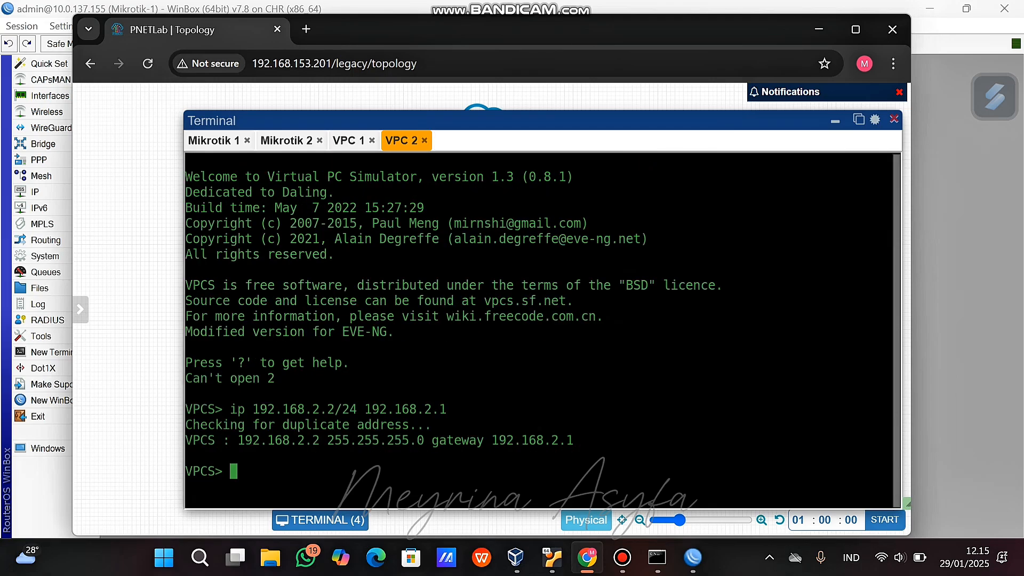
{"action": "type", "text": "ping 192.168.2.1"}
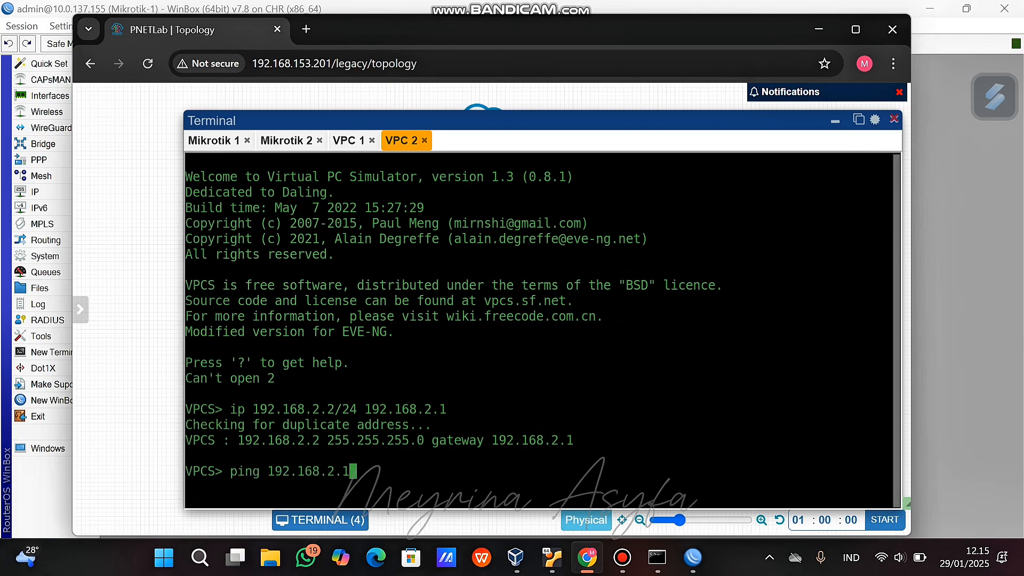
{"action": "key", "text": "Return"}
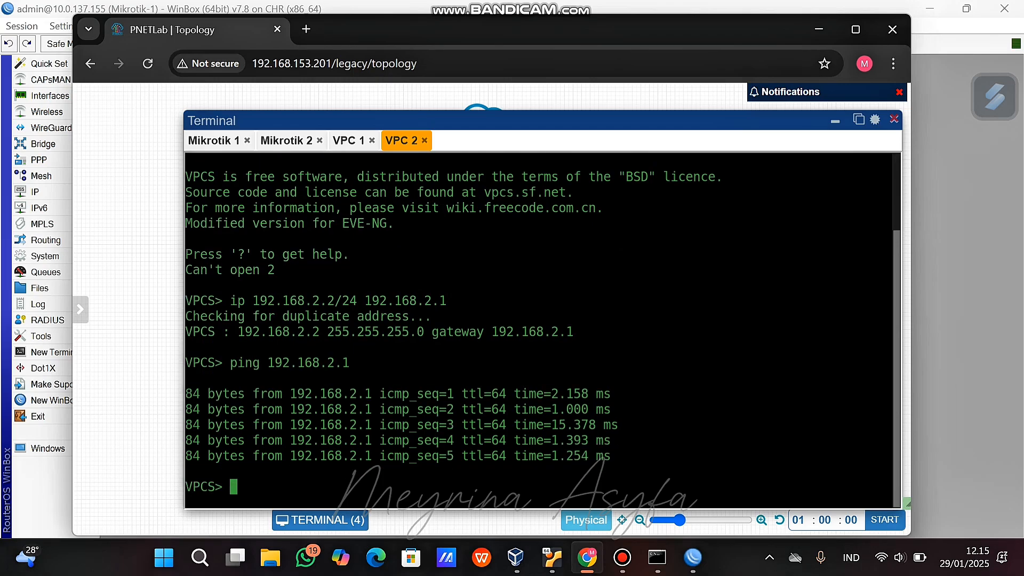
Ping 10.10.10.2 from VPC 1 and 10.10.10.1 from VPC 2, stopping both timed-out pings.
{"action": "left_click", "coordinate": [348, 140]}
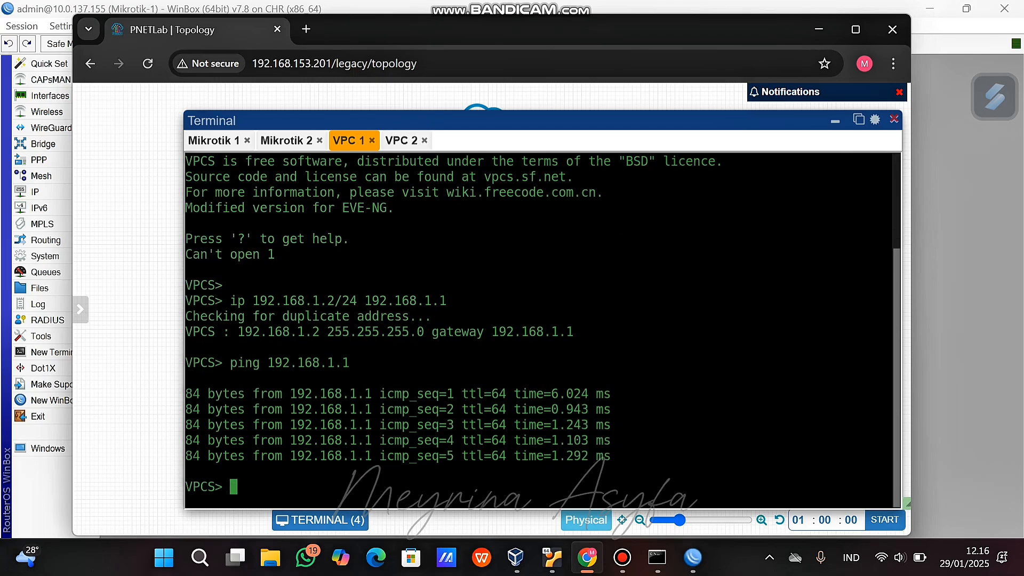
{"action": "type", "text": "ping 10.10.10.2"}
{"action": "key", "text": "Return"}
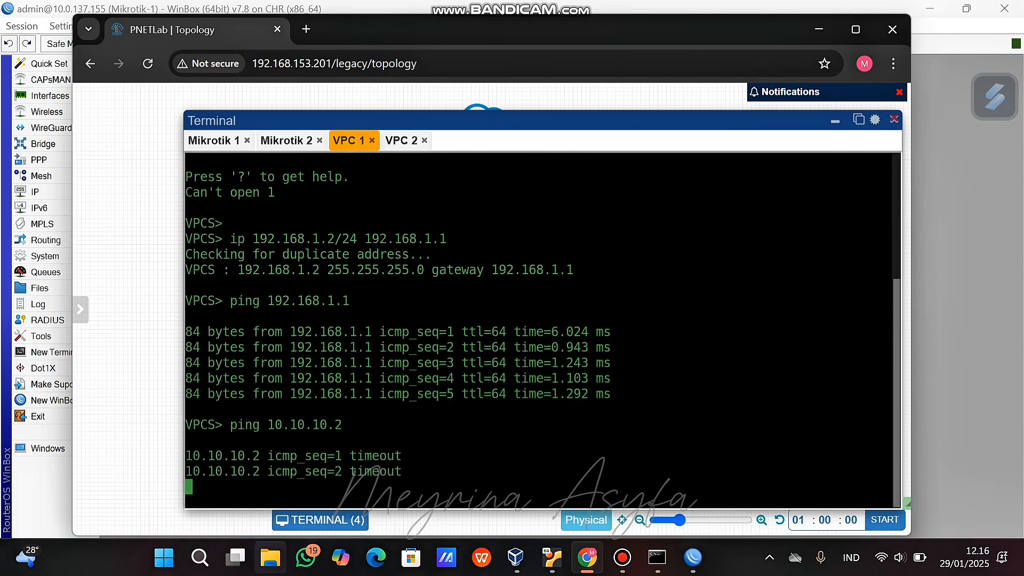
{"action": "key", "text": "ctrl+c"}
{"action": "left_click", "coordinate": [402, 141]}
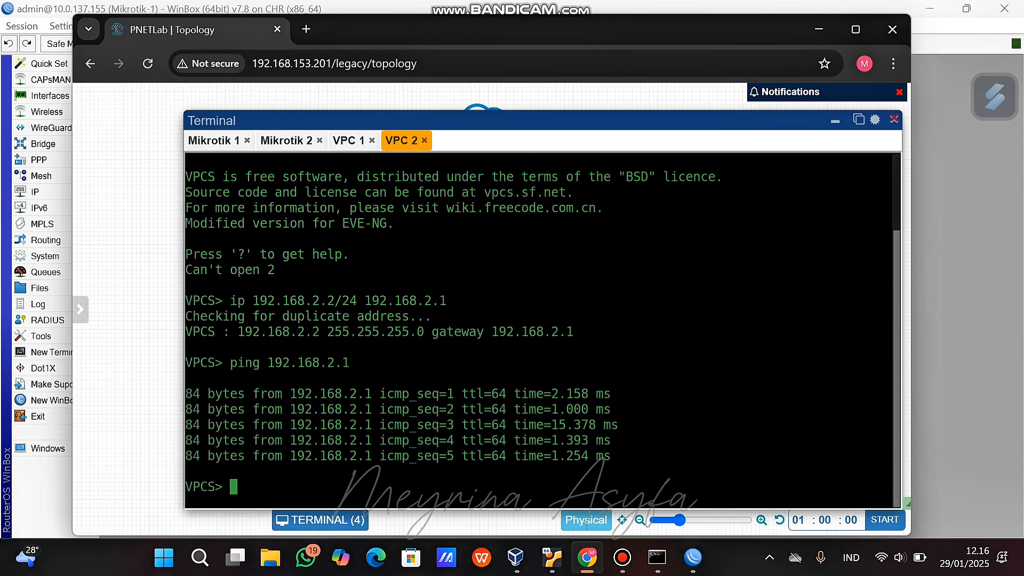
{"action": "type", "text": "ping 10.10.10"}
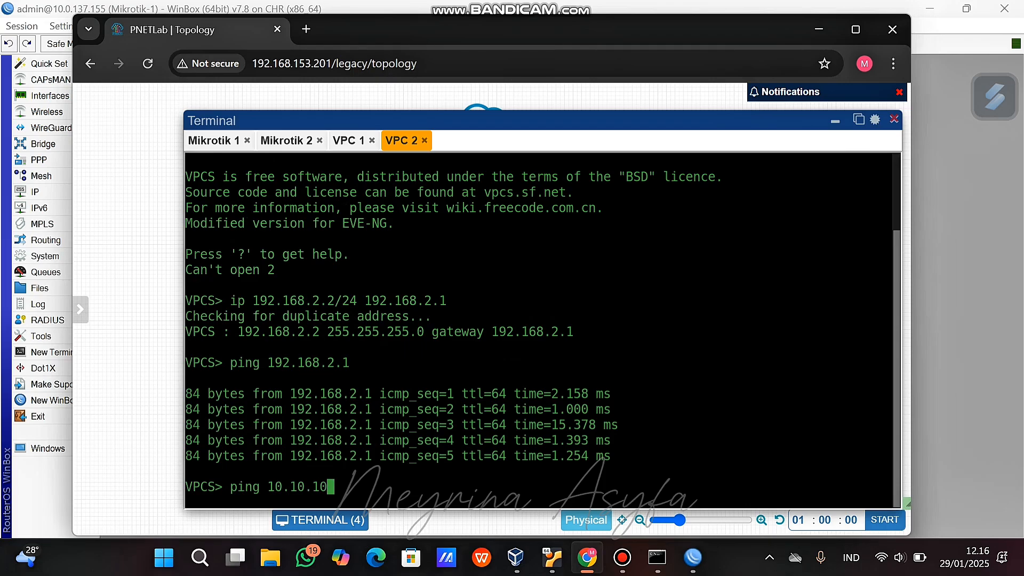
{"action": "type", "text": ".1"}
{"action": "key", "text": "Return"}
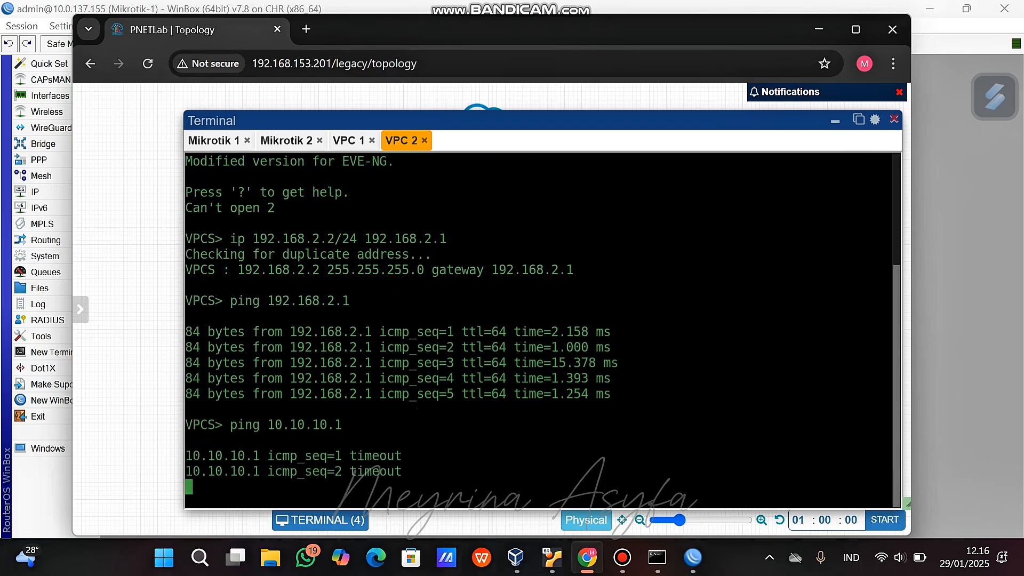
{"action": "key", "text": "ctrl+c"}
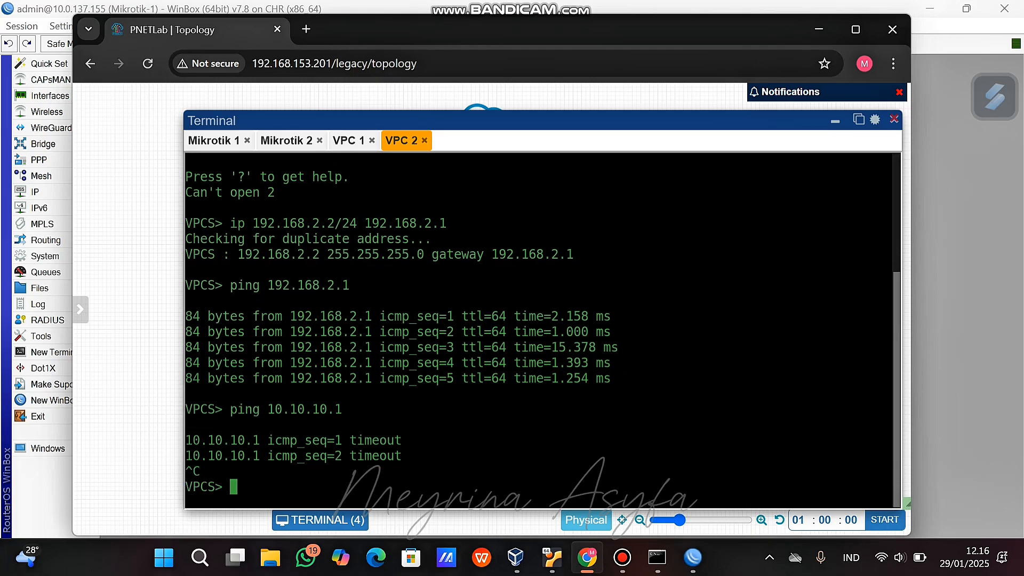
Ping 192.168.2.2 from VPC 1 and 192.168.1.2 from VPC 2, then hide the consoles.
{"action": "left_click", "coordinate": [621, 557]}
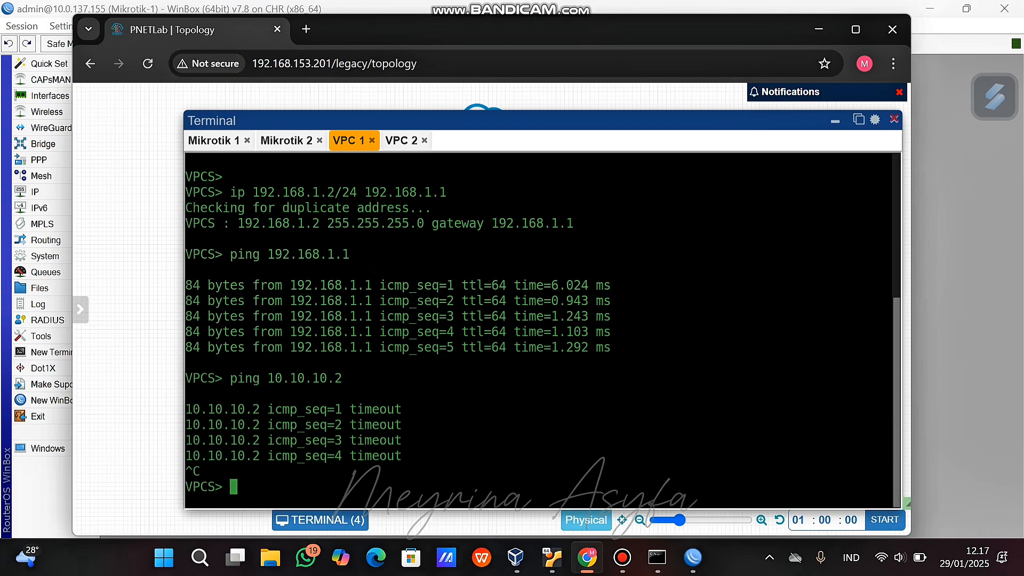
{"action": "type", "text": "ping 192.168.2.2"}
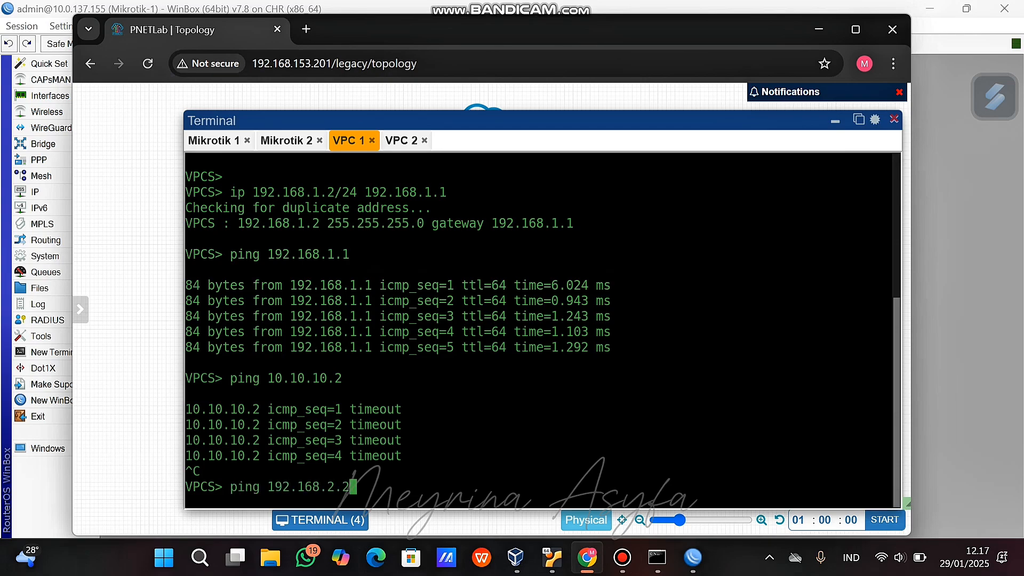
{"action": "key", "text": "Return"}
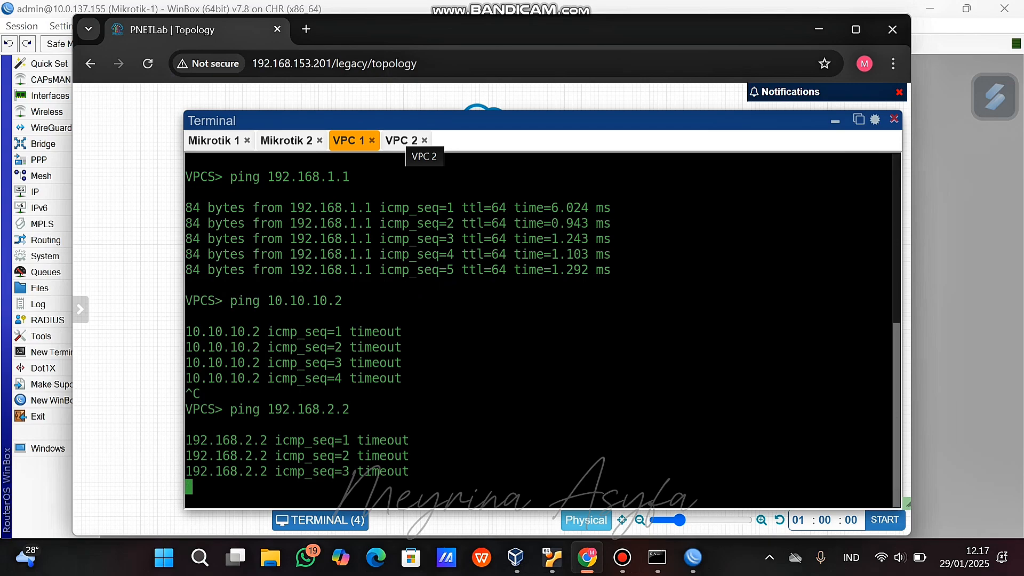
{"action": "left_click", "coordinate": [407, 140]}
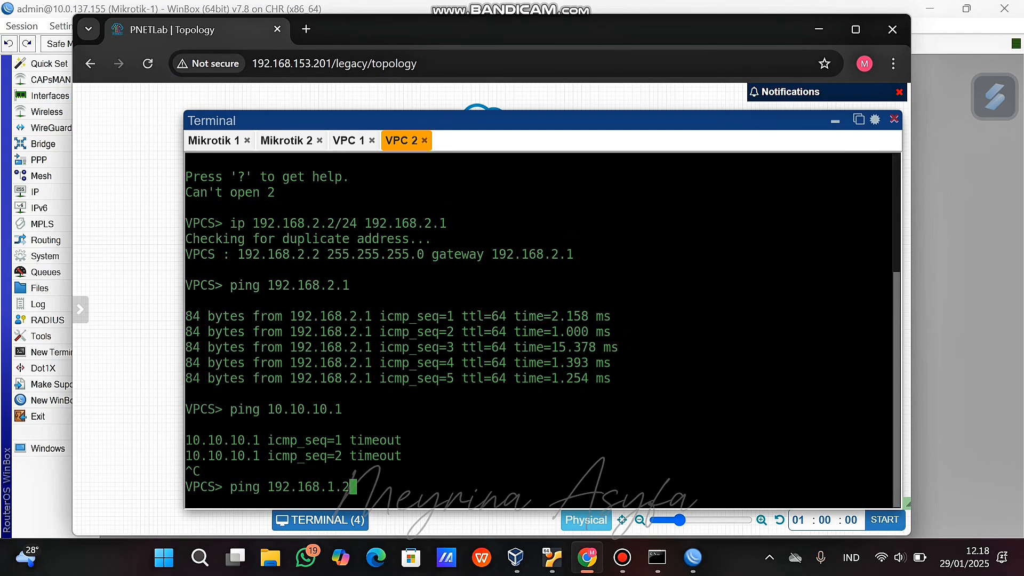
{"action": "key", "text": "Return"}
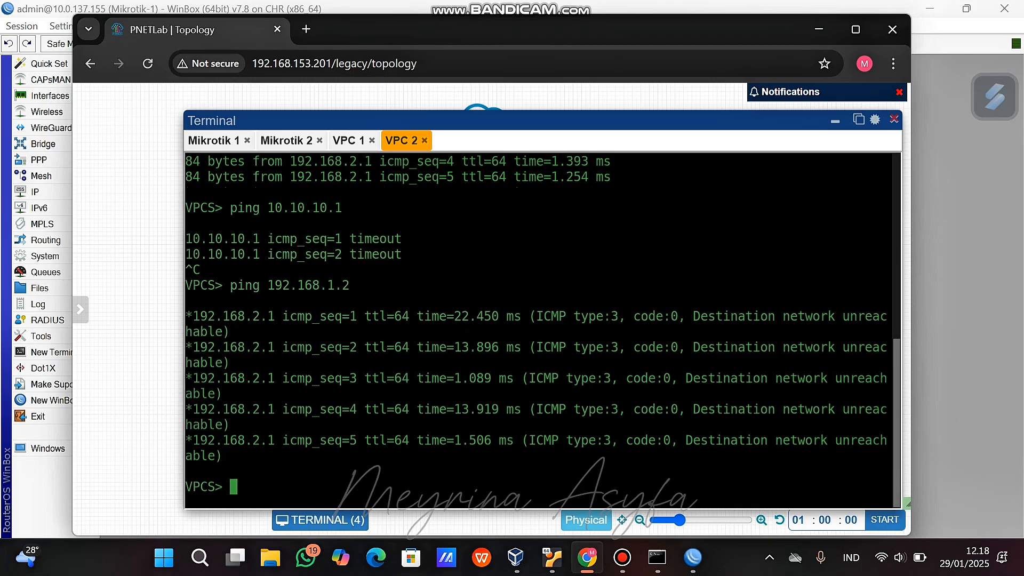
{"action": "left_click", "coordinate": [835, 121]}
On Mikrotik-1, add a static route to 192.168.2.0/24 via gateway 10.10.10.2.
{"action": "mouse_move", "coordinate": [693, 557]}
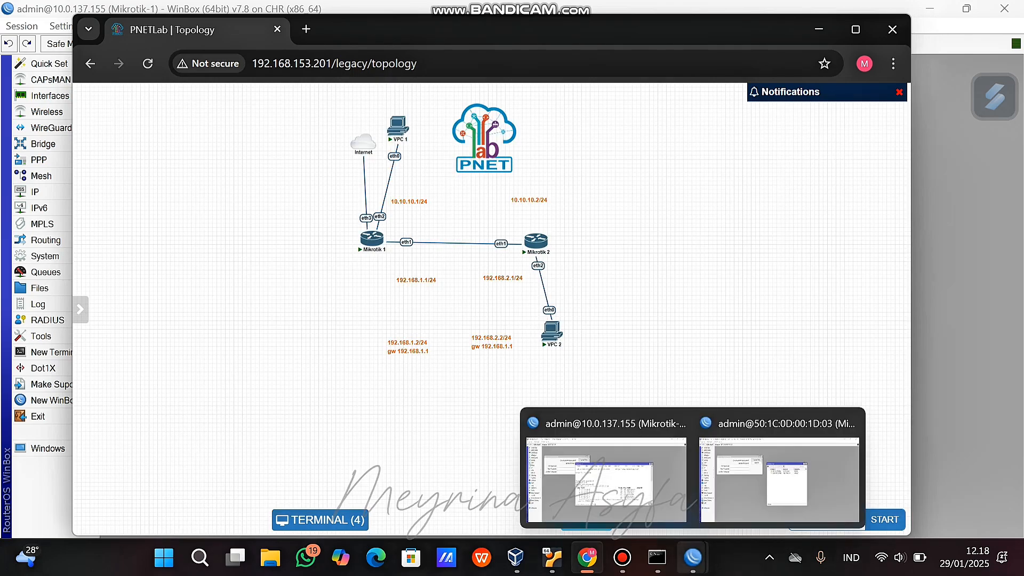
{"action": "left_click", "coordinate": [605, 478]}
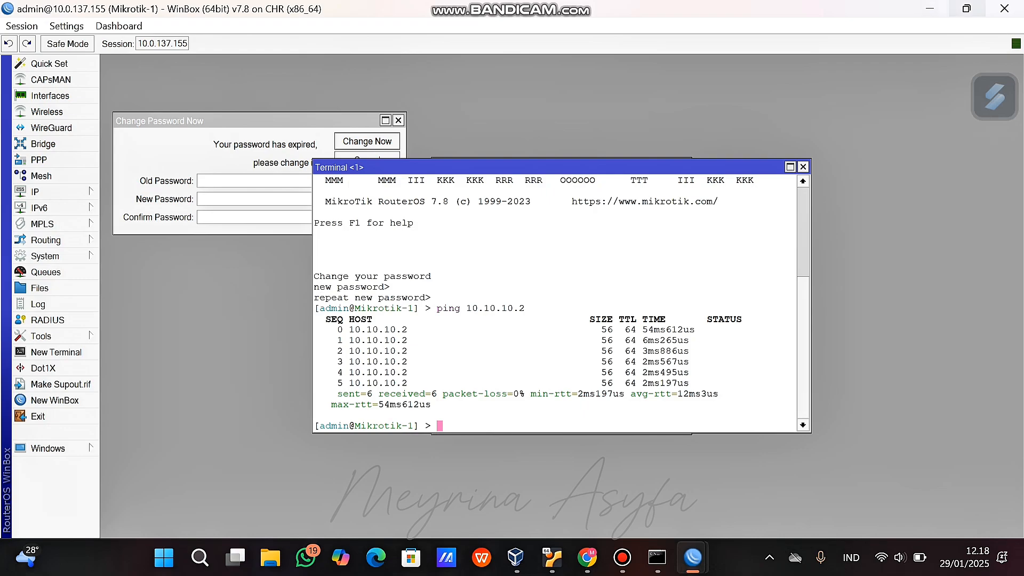
{"action": "left_click", "coordinate": [966, 8]}
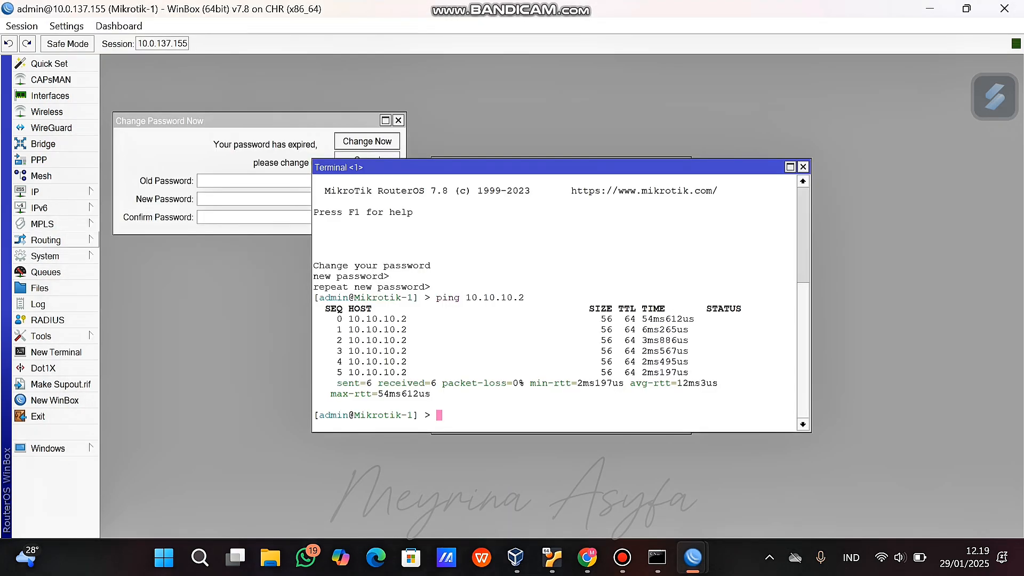
{"action": "left_click", "coordinate": [48, 191]}
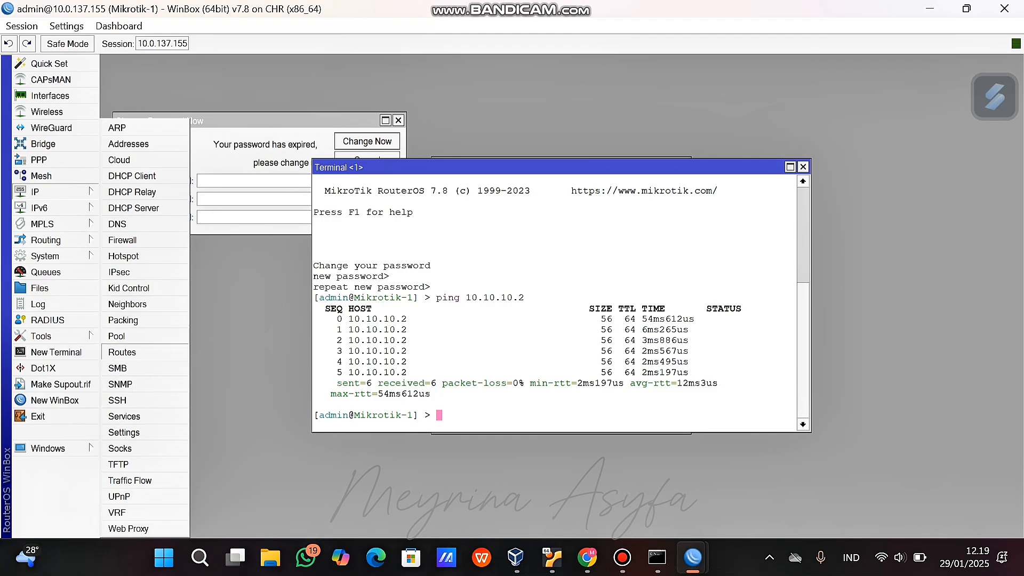
{"action": "left_click", "coordinate": [122, 352]}
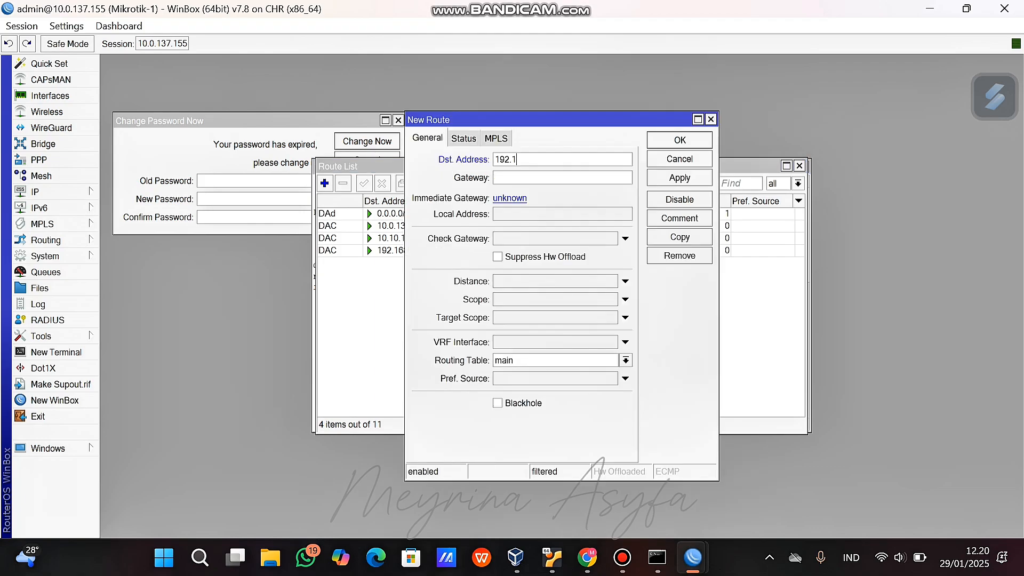
{"action": "type", "text": "68.2,"}
{"action": "key", "text": "BackSpace"}
{"action": "type", "text": ".0/24"}
{"action": "key", "text": "Tab"}
{"action": "type", "text": "10.10.10.2"}
{"action": "key", "text": "Return"}
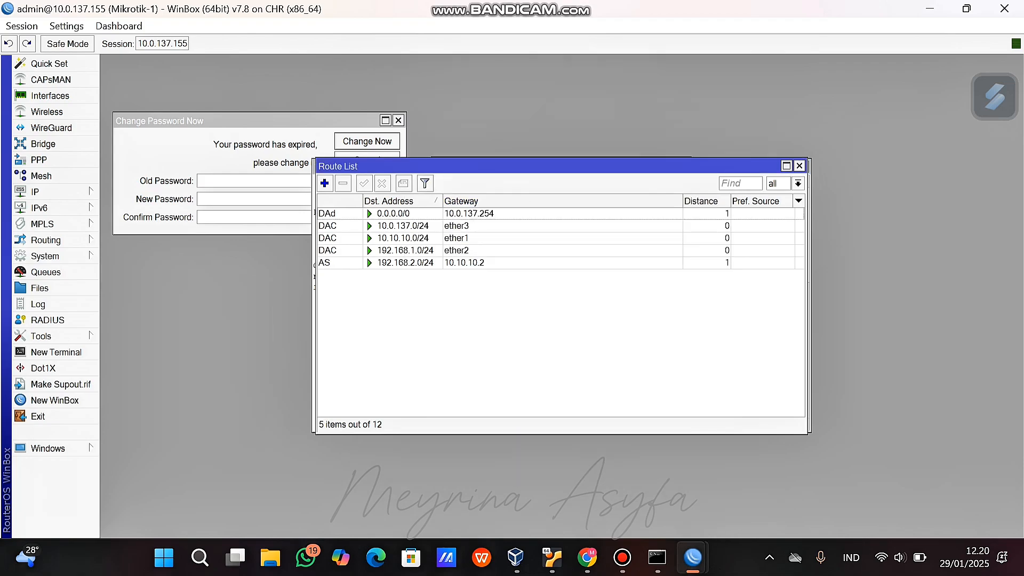
On Mikrotik-2, add a static route to 192.168.1.0/24 via 10.10.10.1, then return to PNETLab.
{"action": "left_click", "coordinate": [693, 558]}
{"action": "left_click", "coordinate": [779, 474]}
{"action": "type", "text": "192"}
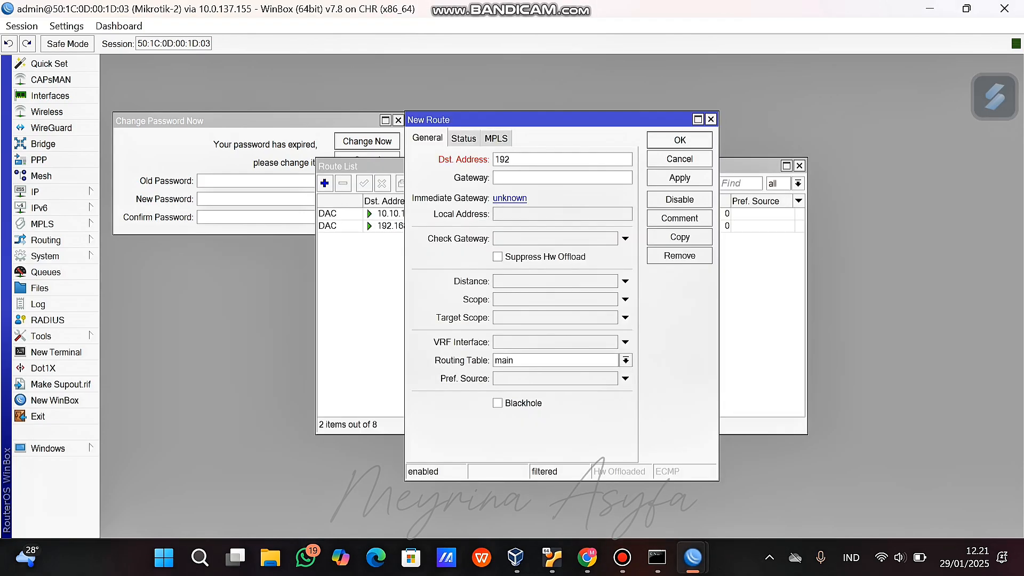
{"action": "type", "text": ".168.1.0/24"}
{"action": "type", "text": "10.10.10.1"}
{"action": "left_click", "coordinate": [679, 178]}
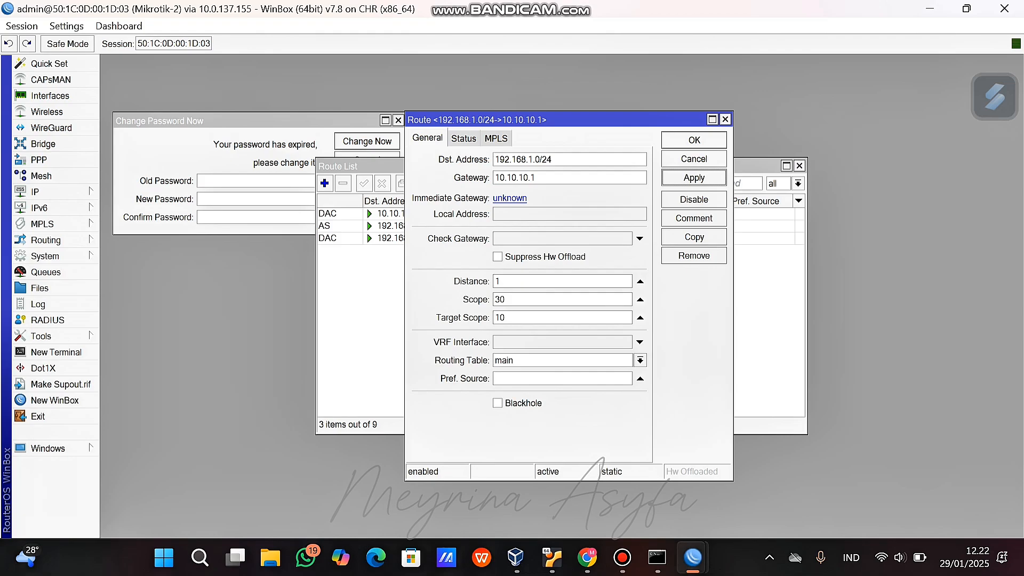
{"action": "left_click", "coordinate": [587, 557]}
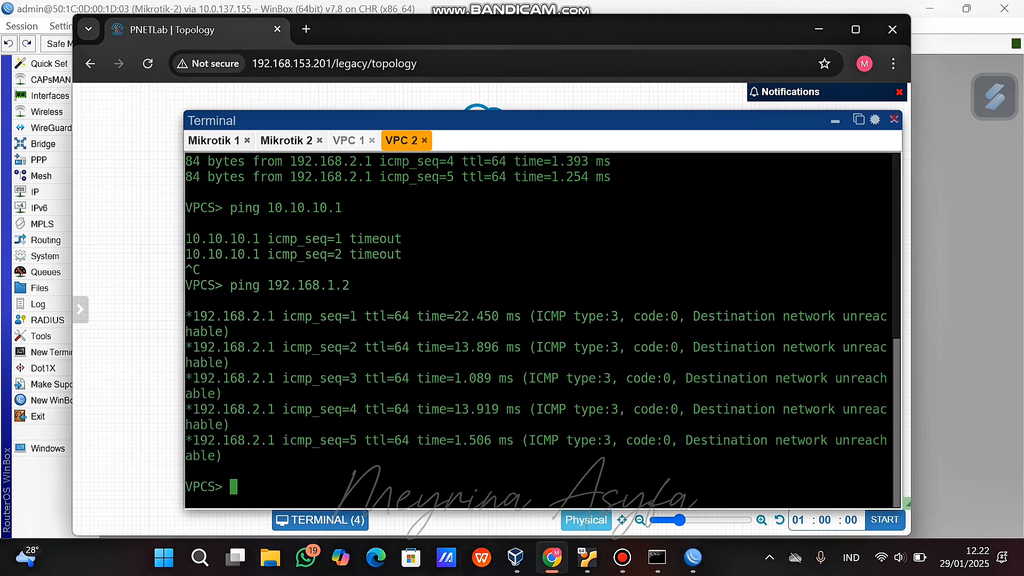
Ping 192.168.2.2 from VPC 1 and 192.168.1.2 from VPC 2.
{"action": "left_click", "coordinate": [348, 141]}
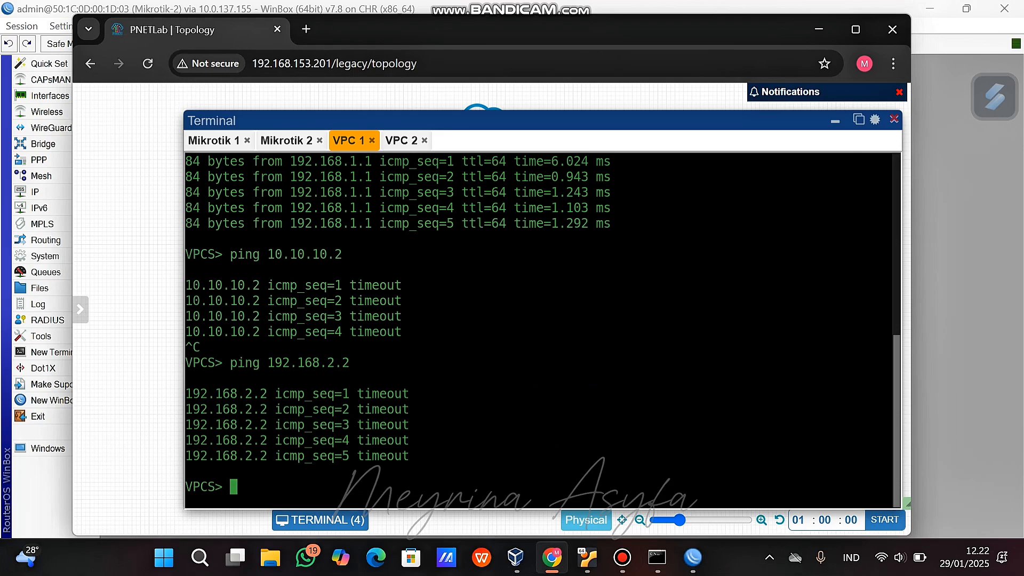
{"action": "type", "text": "ping 192.168"}
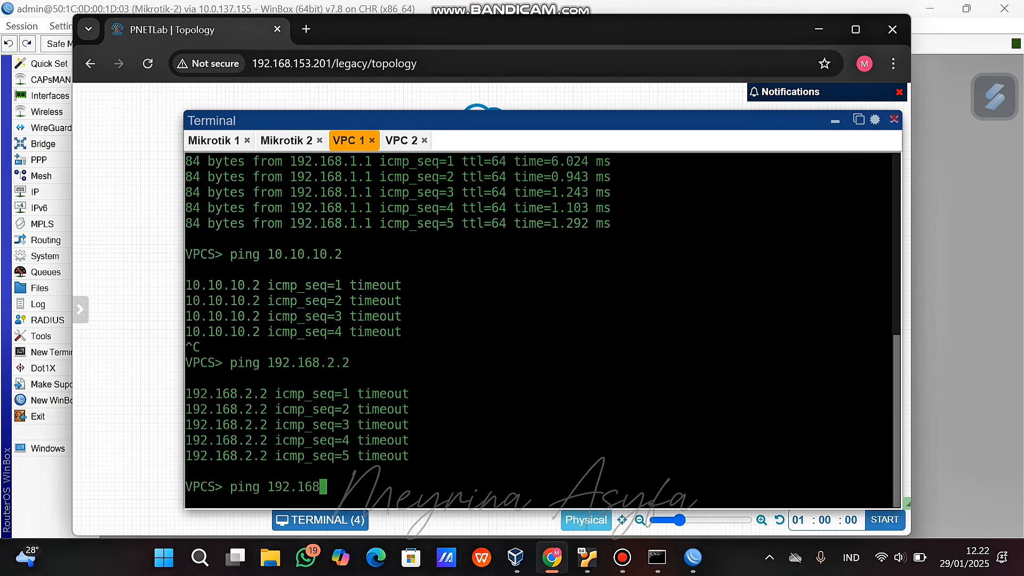
{"action": "type", "text": ".2.2"}
{"action": "key", "text": "Return"}
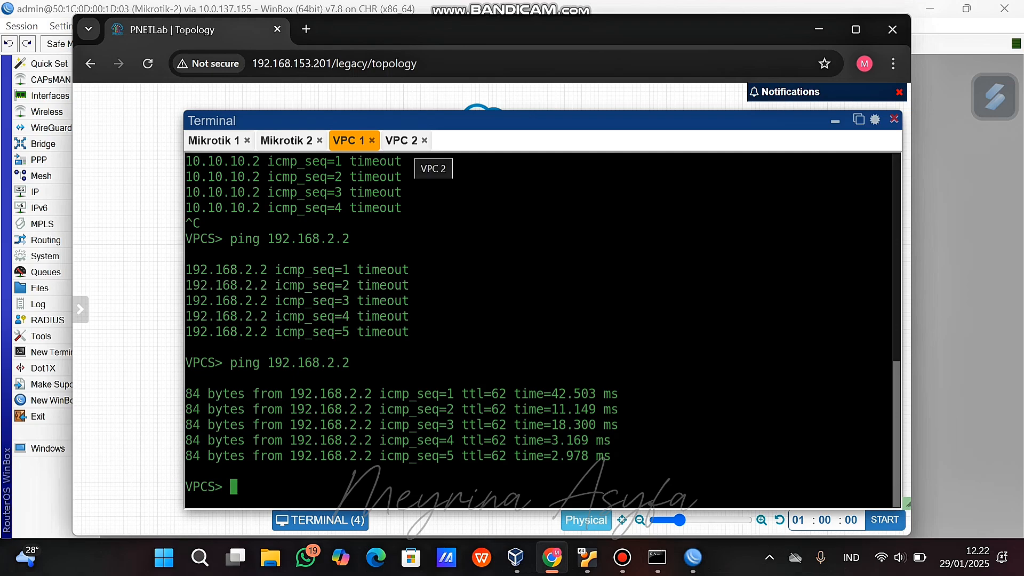
{"action": "left_click", "coordinate": [401, 140]}
{"action": "type", "text": "ping "}
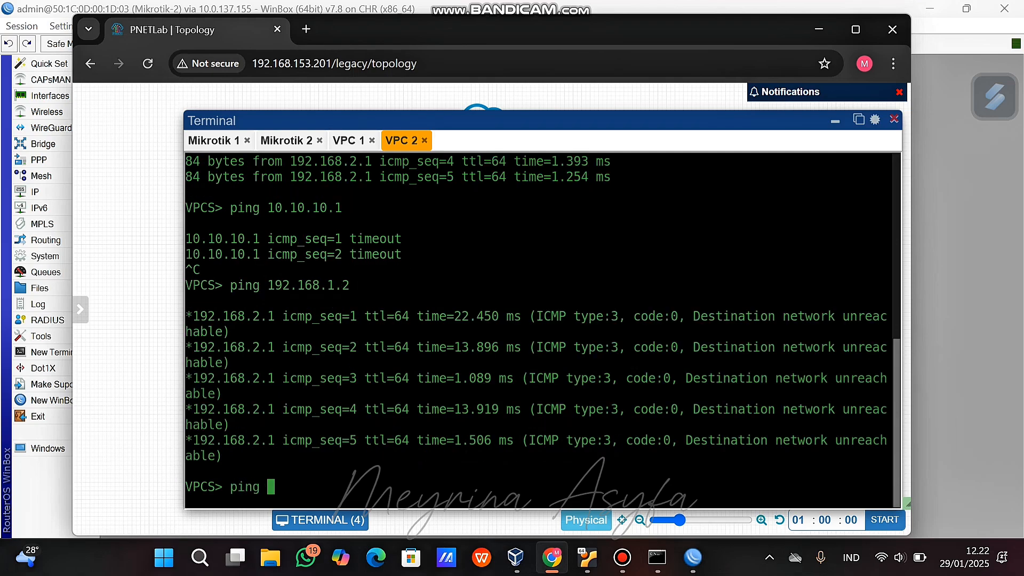
{"action": "type", "text": "192.168.1.2"}
{"action": "key", "text": "Return"}
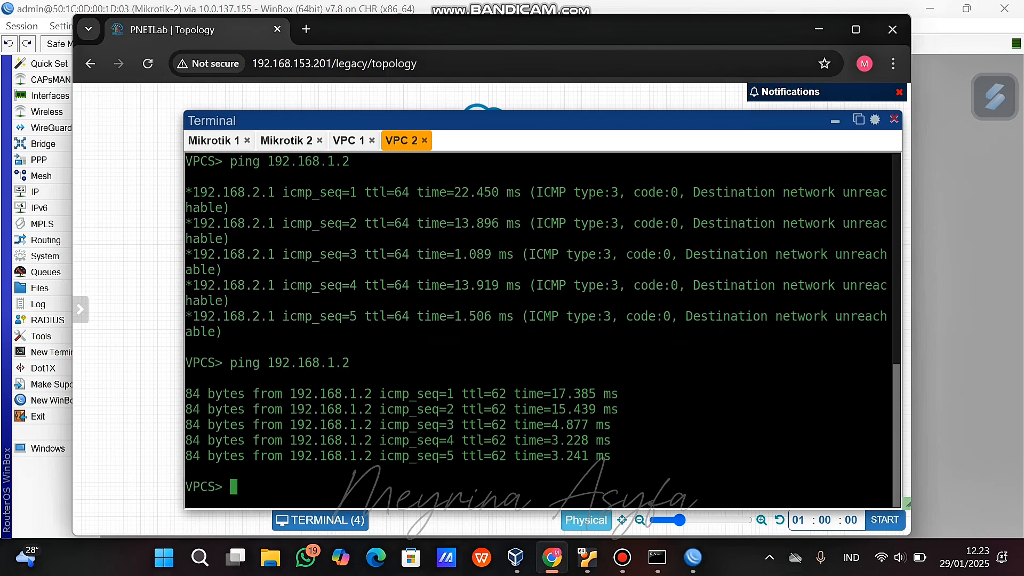
Trace 192.168.2.2 from VPC 1 and 192.168.1.2 from VPC 2, then hide the consoles.
{"action": "left_click", "coordinate": [348, 141]}
{"action": "type", "text": "trace 192"}
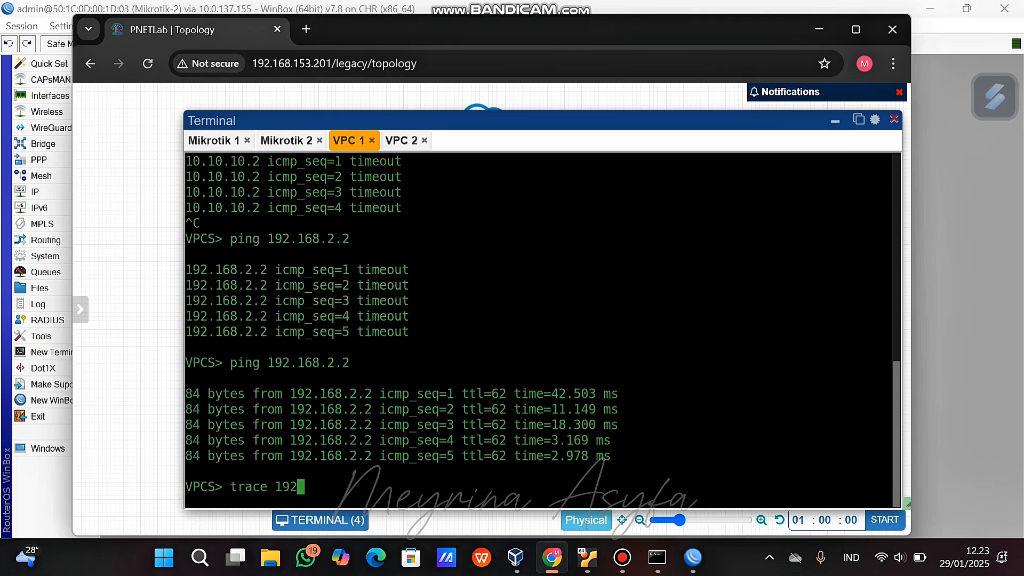
{"action": "type", "text": ".168.2.2"}
{"action": "key", "text": "Return"}
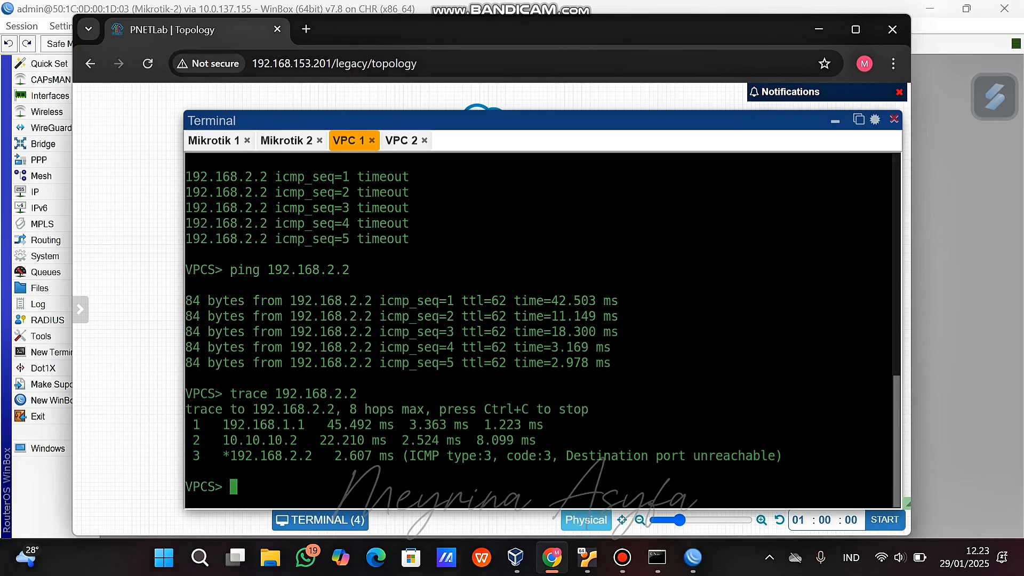
{"action": "left_click_drag", "start_coordinate": [223, 425], "coordinate": [311, 425]}
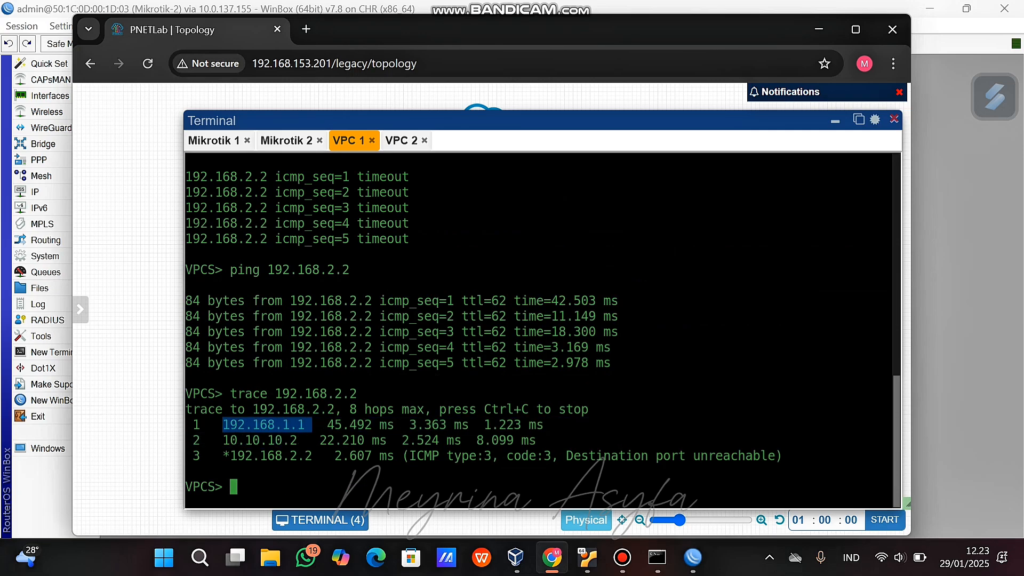
{"action": "left_click", "coordinate": [312, 426]}
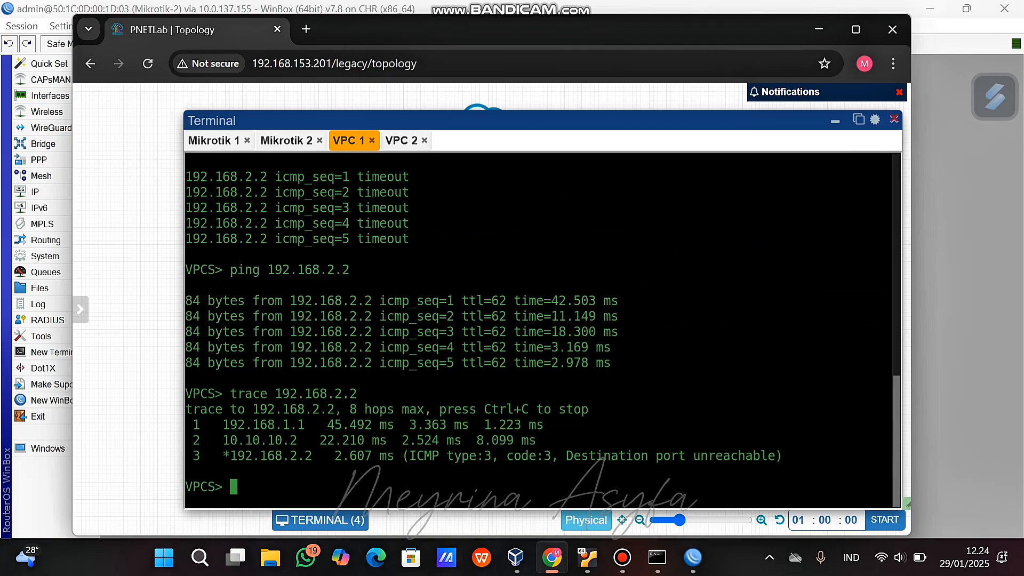
{"action": "left_click", "coordinate": [401, 141]}
{"action": "type", "text": "trace 192.16"}
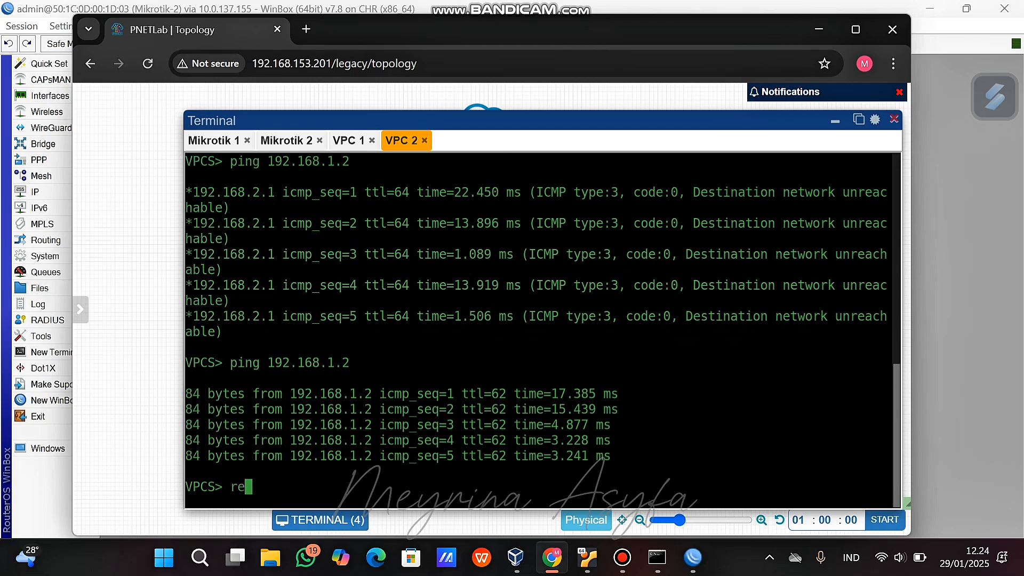
{"action": "type", "text": "8.1.2"}
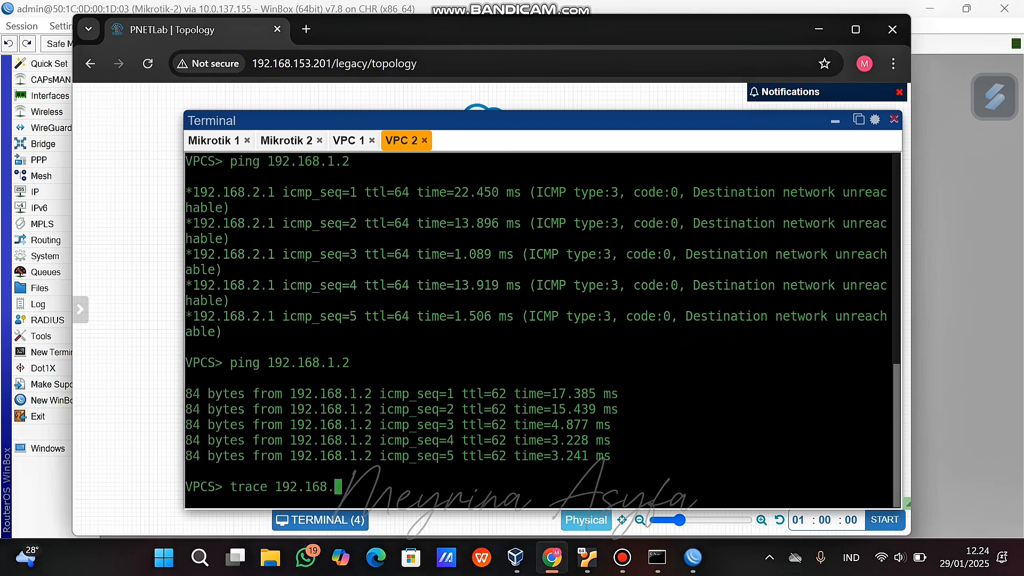
{"action": "key", "text": "Return"}
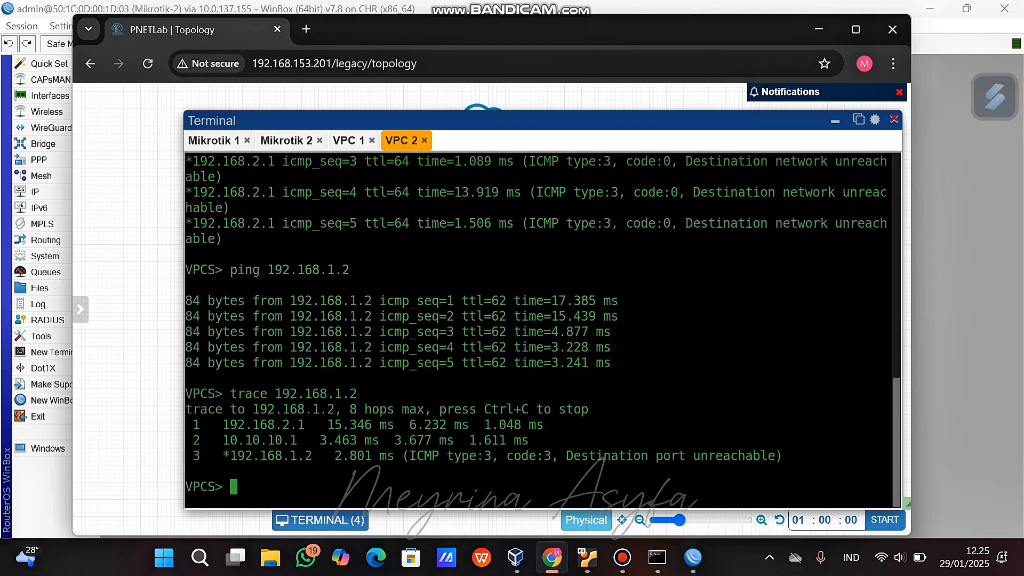
{"action": "left_click", "coordinate": [835, 121]}
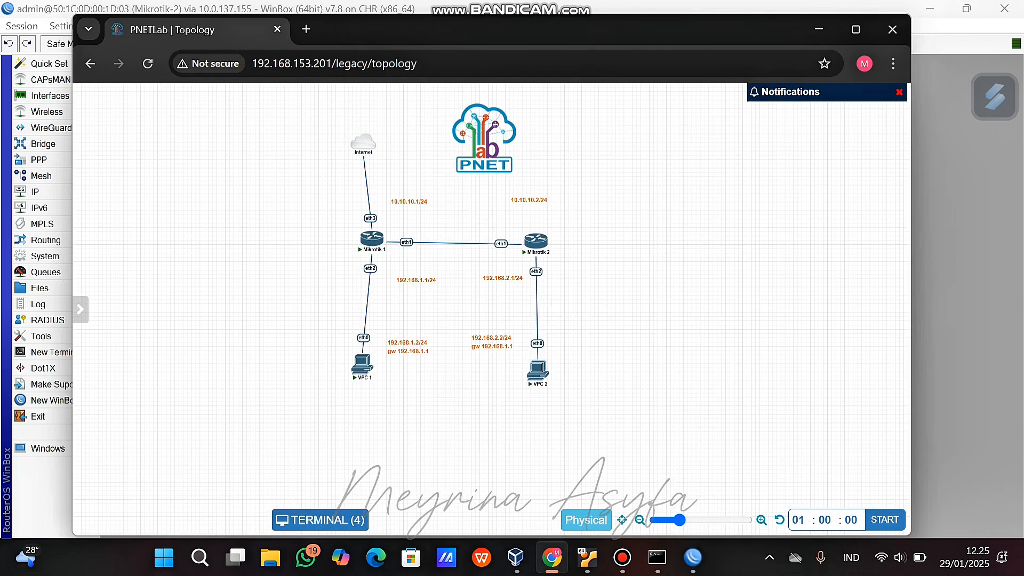
Add a MikroTik RouterOS node named Mikrotik 3 with its Qemu Options cleared.
{"action": "right_click", "coordinate": [660, 240]}
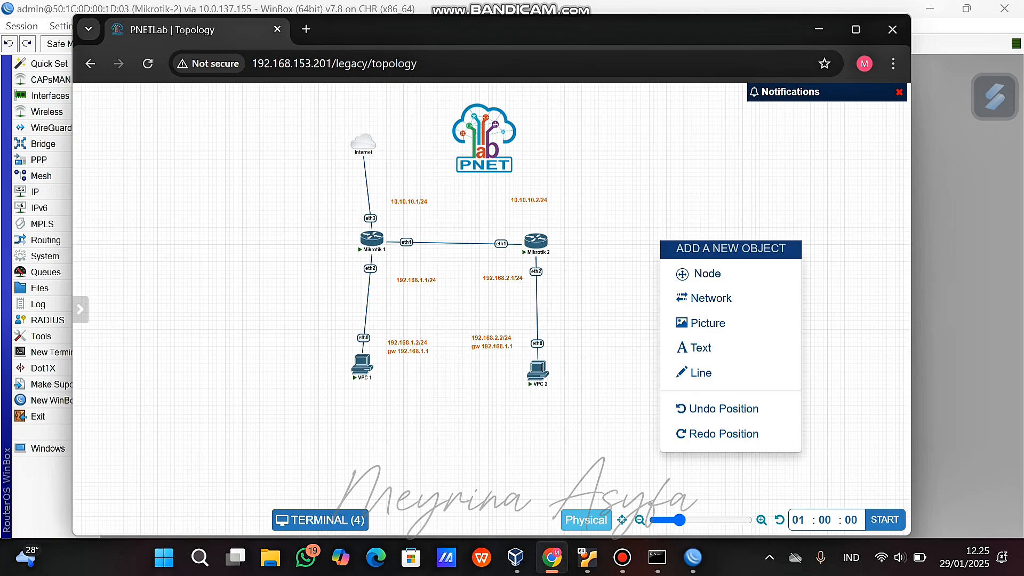
{"action": "left_click", "coordinate": [707, 274]}
{"action": "left_click", "coordinate": [224, 299]}
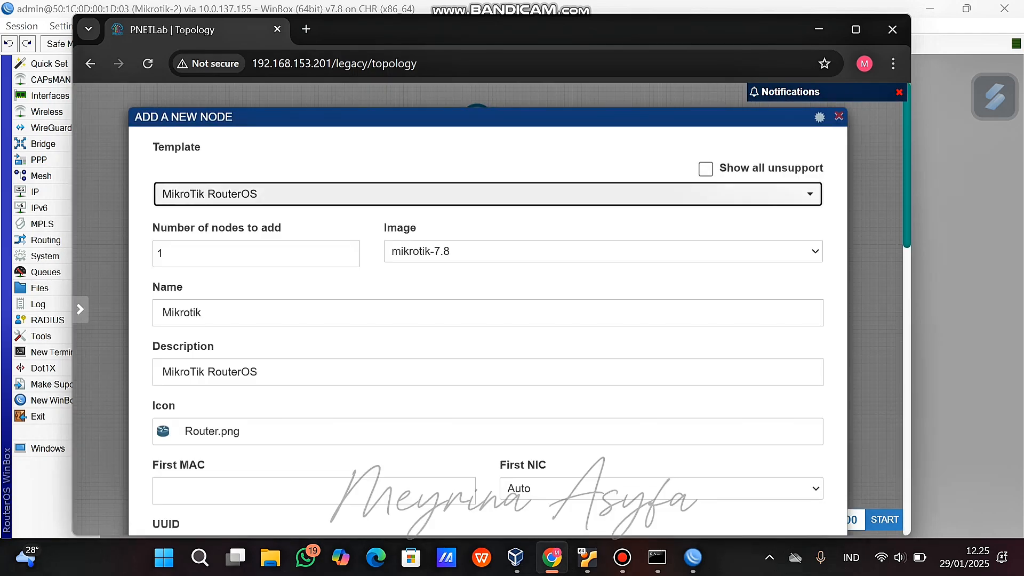
{"action": "left_click", "coordinate": [205, 312]}
{"action": "type", "text": "3"}
{"action": "scroll", "coordinate": [488, 320], "scroll_direction": "down", "scroll_amount": 10}
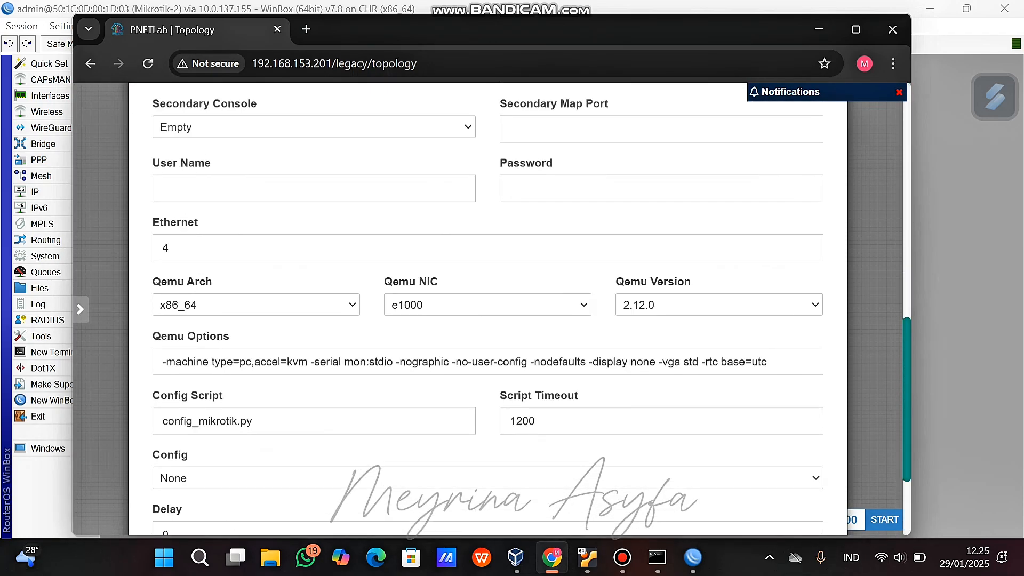
{"action": "double_click", "coordinate": [164, 362]}
{"action": "key", "text": "ctrl+a"}
{"action": "key", "text": "BackSpace"}
{"action": "scroll", "coordinate": [488, 320], "scroll_direction": "down", "scroll_amount": 5}
{"action": "left_click", "coordinate": [453, 484]}
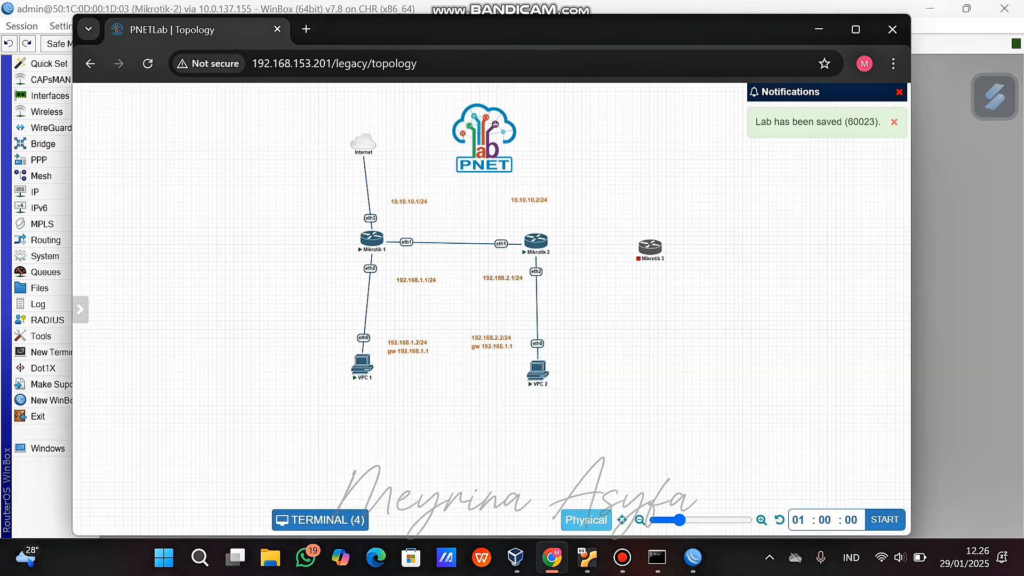
Add a Virtual PC (VPCS) node and link Mikrotik 2 toward Mikrotik 3.
{"action": "right_click", "coordinate": [631, 322]}
{"action": "left_click", "coordinate": [676, 352]}
{"action": "left_click", "coordinate": [251, 331]}
{"action": "scroll", "coordinate": [487, 320], "scroll_direction": "down", "scroll_amount": 5}
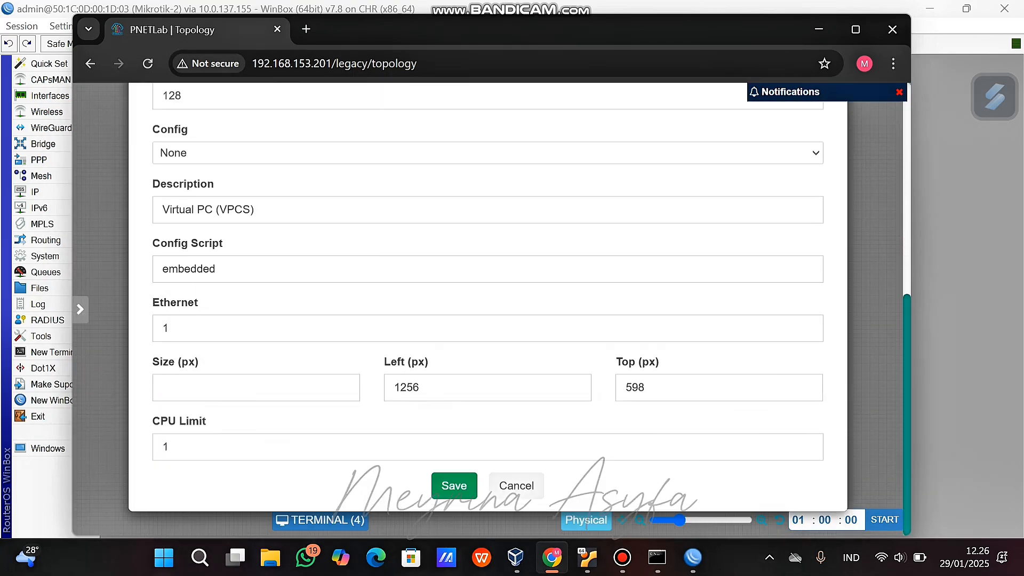
{"action": "left_click", "coordinate": [453, 486]}
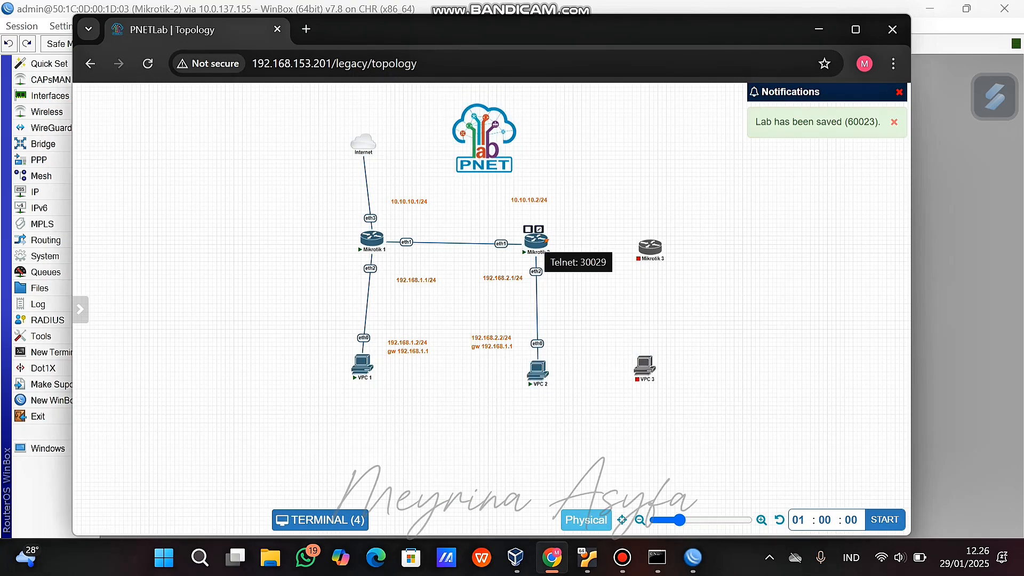
{"action": "left_click_drag", "start_coordinate": [547, 239], "coordinate": [627, 246]}
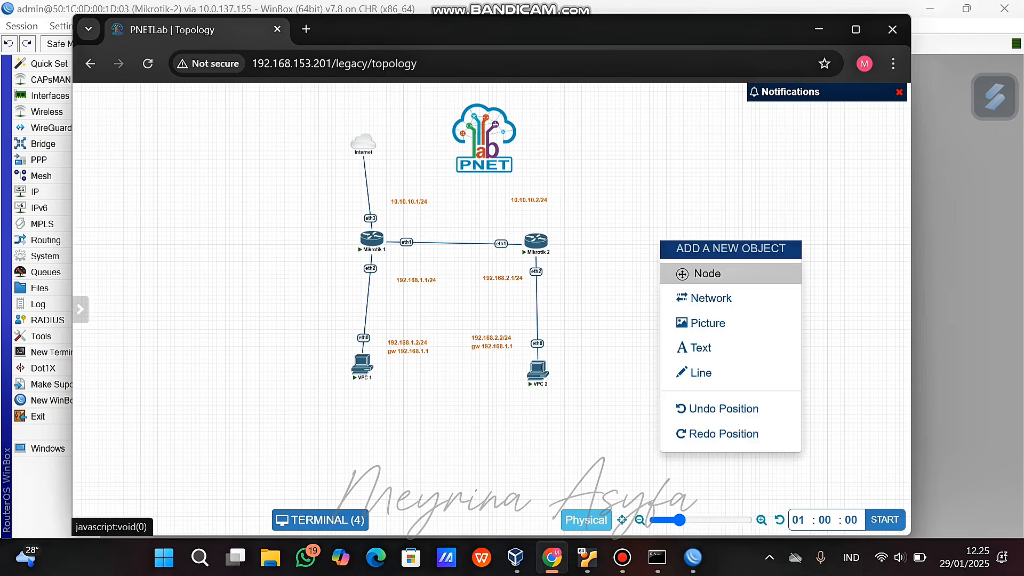
Add the Mikrotik 3 RouterOS node again, with empty Qemu Options.
{"action": "left_click", "coordinate": [703, 273]}
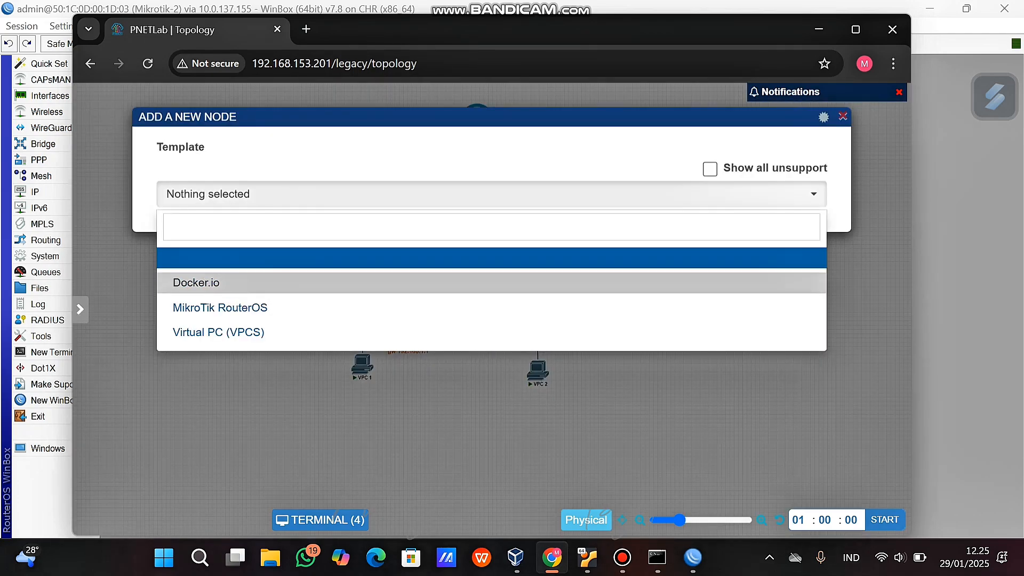
{"action": "left_click", "coordinate": [219, 307]}
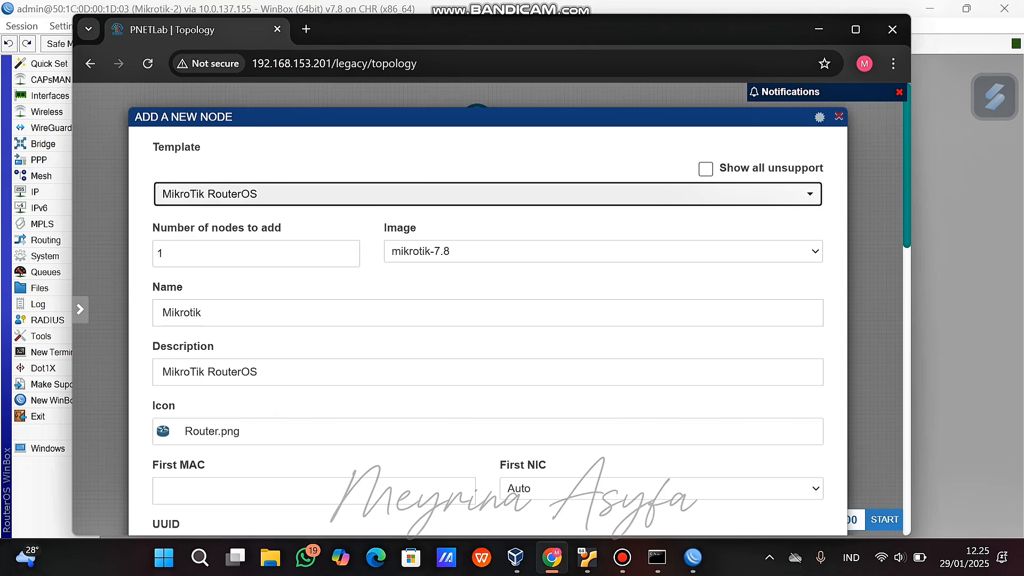
{"action": "left_click", "coordinate": [224, 313]}
{"action": "type", "text": "3"}
{"action": "scroll", "coordinate": [320, 341], "scroll_direction": "down", "scroll_amount": 8}
{"action": "left_click_drag", "start_coordinate": [162, 362], "coordinate": [167, 362]}
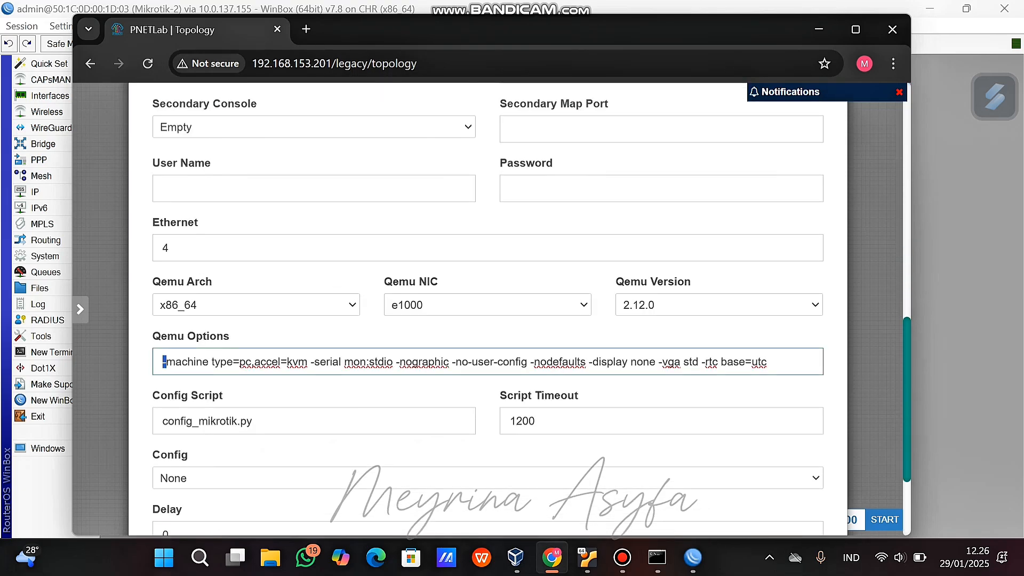
{"action": "key", "text": "ctrl+a"}
{"action": "key", "text": "BackSpace"}
{"action": "scroll", "coordinate": [455, 374], "scroll_direction": "down", "scroll_amount": 3}
{"action": "left_click", "coordinate": [454, 486]}
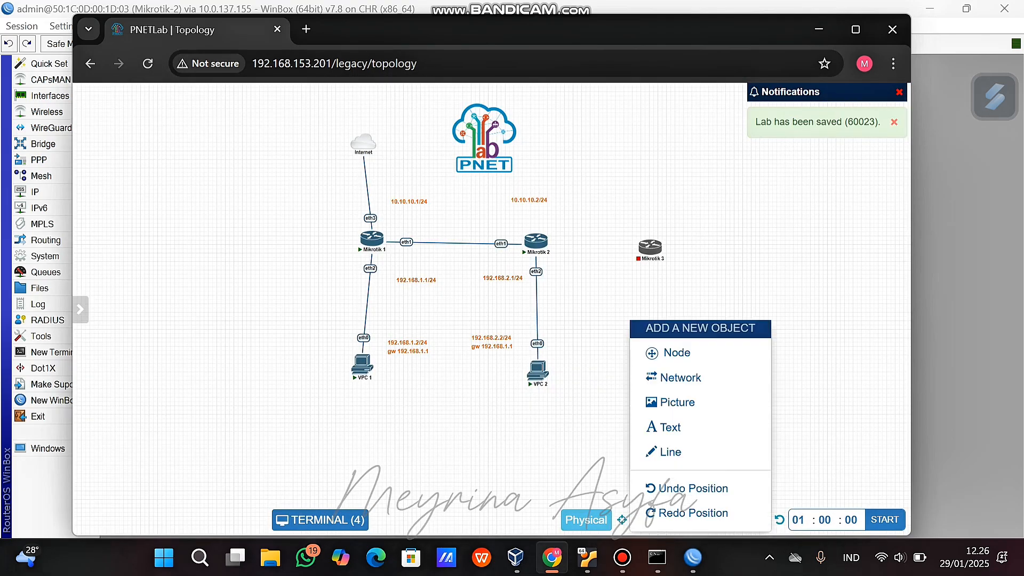
Add the VPC 3 virtual PC node and connect Mikrotik 2 to Mikrotik 3.
{"action": "left_click", "coordinate": [676, 352]}
{"action": "left_click", "coordinate": [224, 398]}
{"action": "scroll", "coordinate": [480, 320], "scroll_direction": "down", "scroll_amount": 6}
{"action": "left_click", "coordinate": [454, 486]}
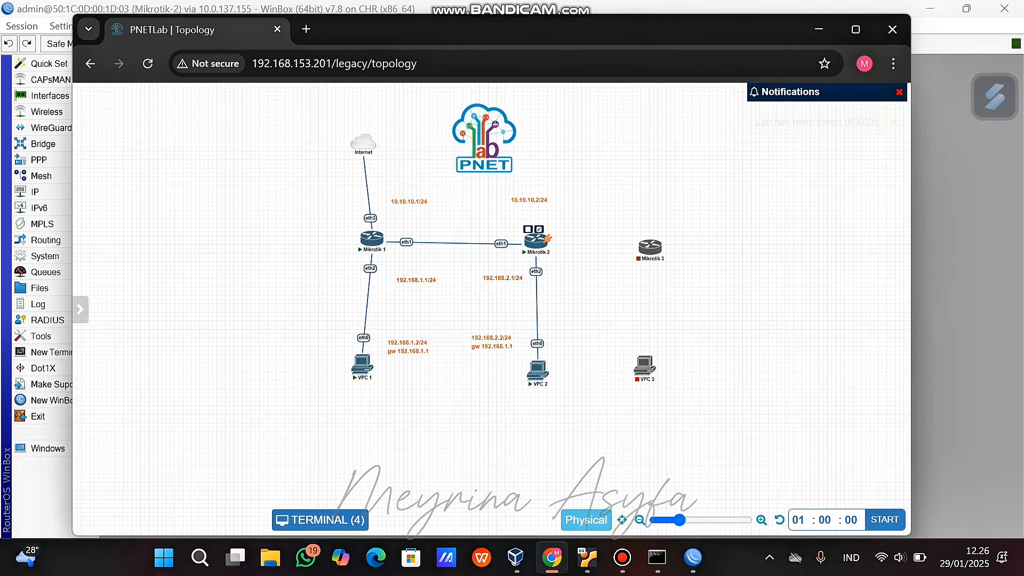
{"action": "left_click_drag", "start_coordinate": [547, 238], "coordinate": [645, 367]}
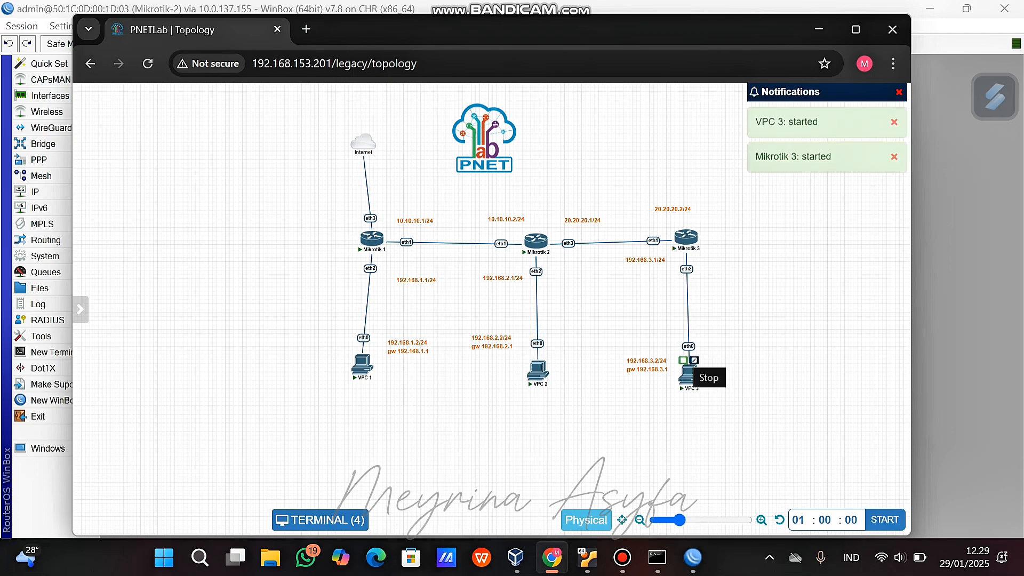
Open Mikrotik 3's console from the lab topology.
{"action": "mouse_move", "coordinate": [622, 557]}
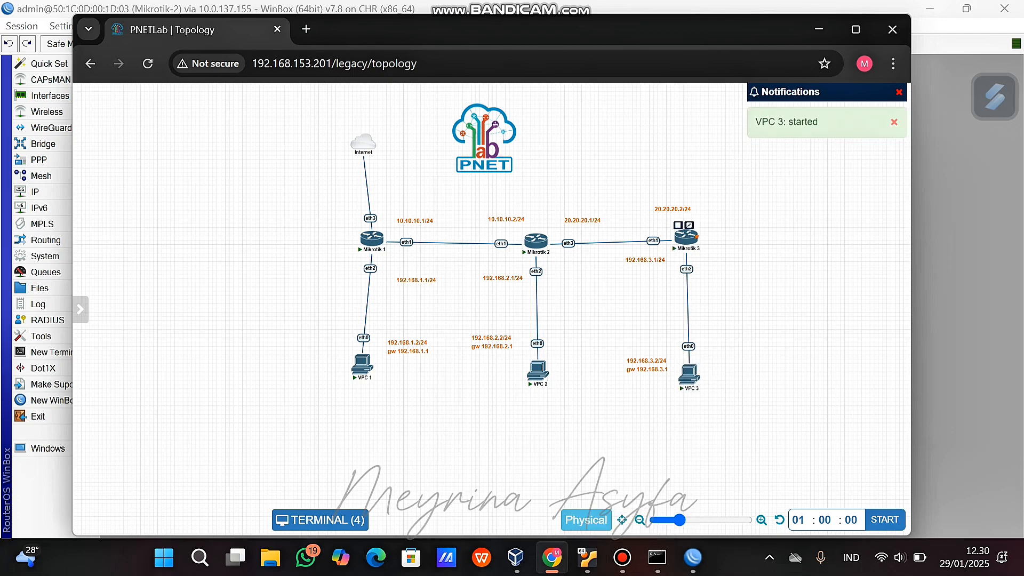
{"action": "left_click", "coordinate": [686, 238]}
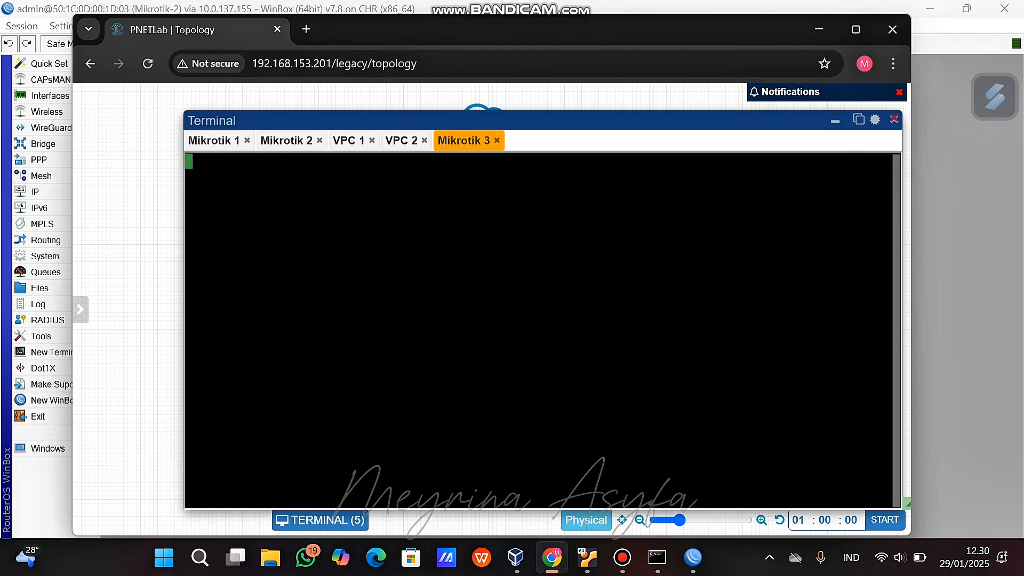
Log in to Mikrotik 3 as admin and set a new password.
{"action": "key", "text": "Return"}
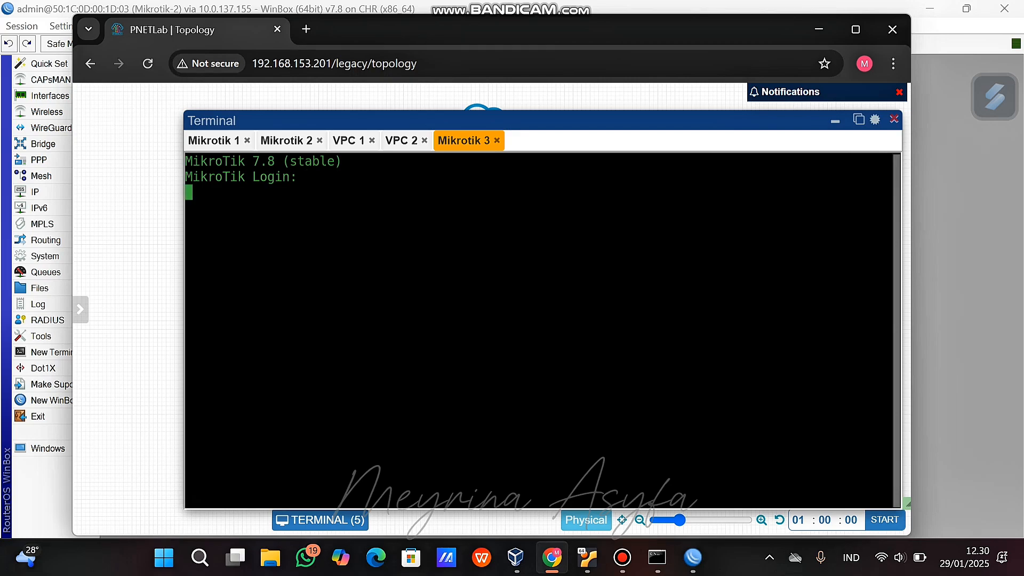
{"action": "type", "text": "admin"}
{"action": "key", "text": "Return"}
{"action": "key", "text": "Return"}
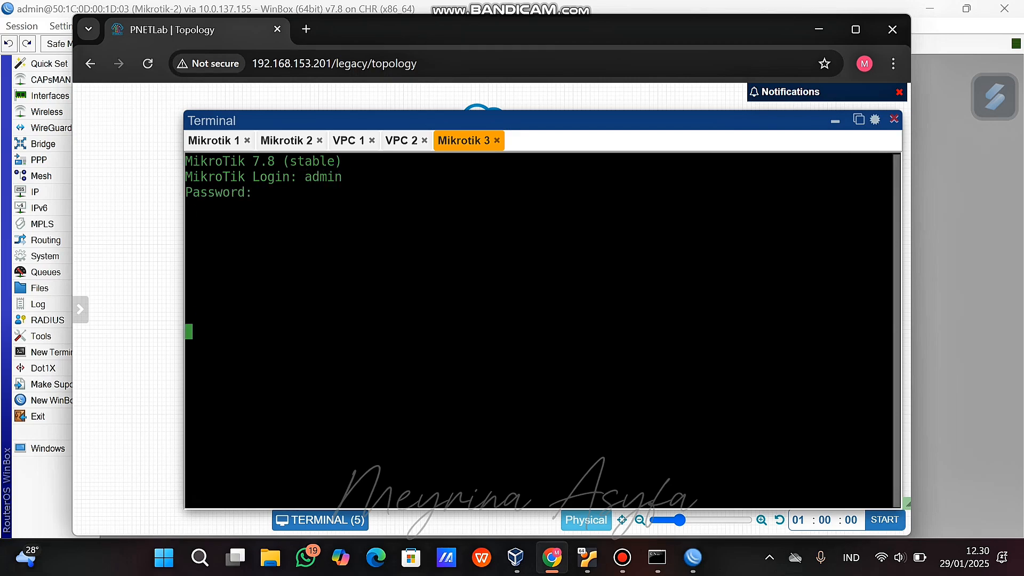
{"action": "type", "text": "n"}
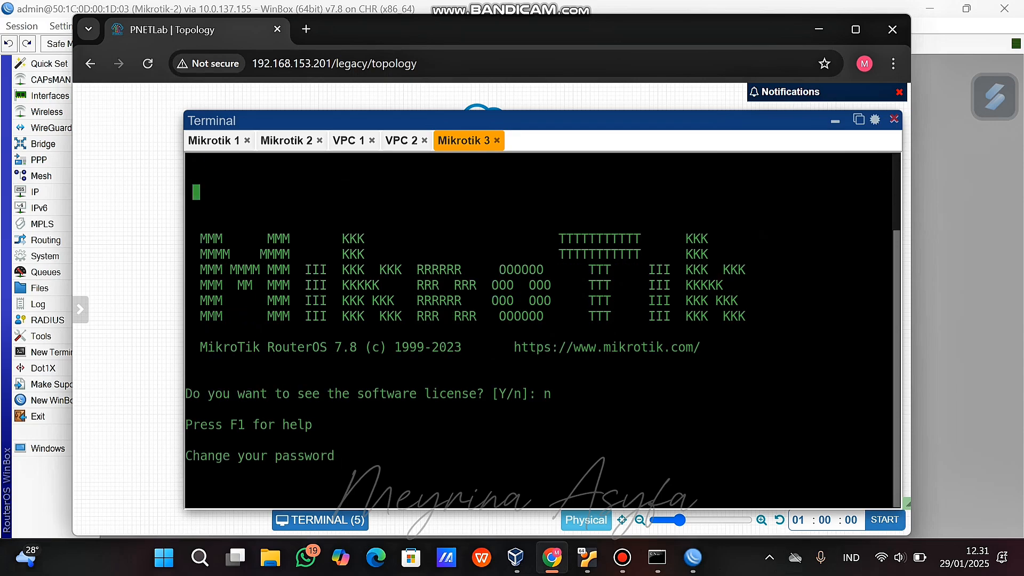
{"action": "key", "text": "Return"}
Rename the router with system/identity/set name=Mikrotik-3 and enable RoMON via tool/romon/set.
{"action": "type", "text": "system"}
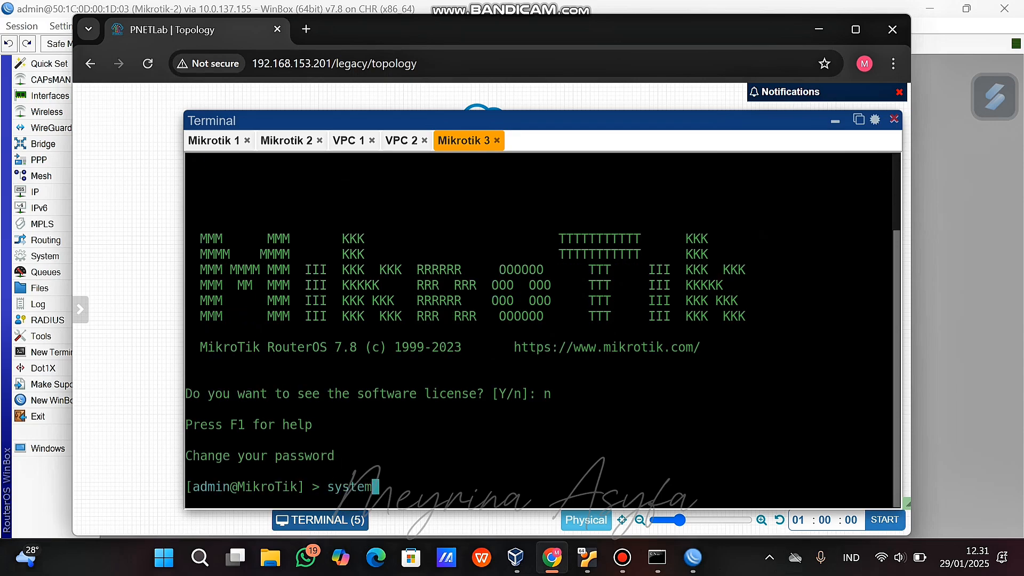
{"action": "type", "text": "/identity/set name"}
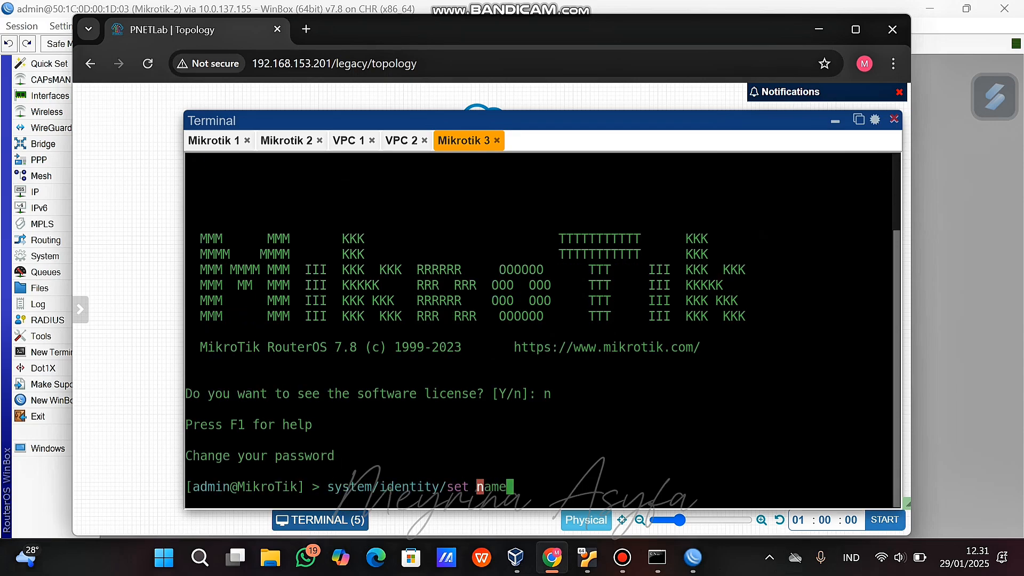
{"action": "type", "text": "=Mikrotik-3"}
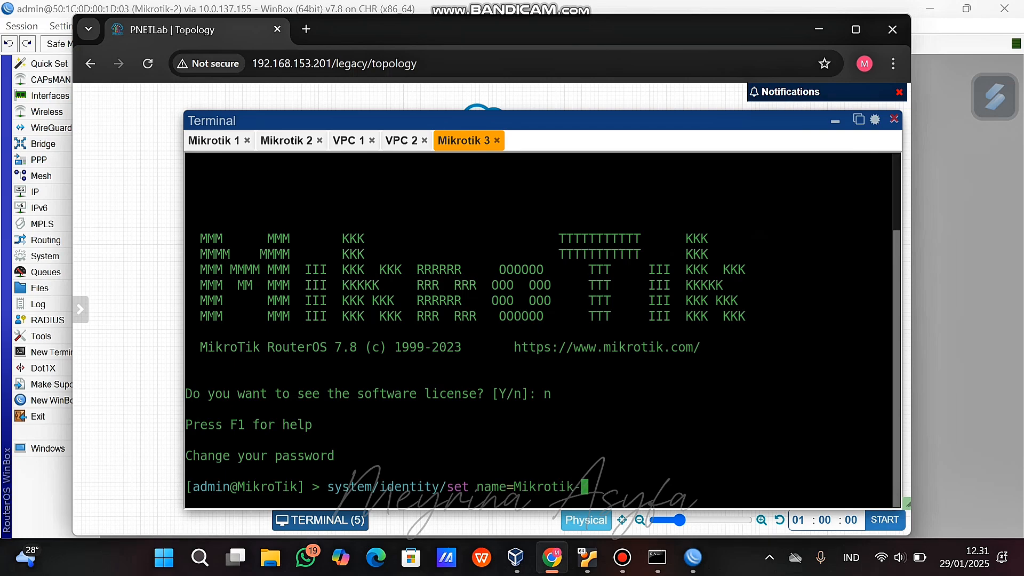
{"action": "key", "text": "Return"}
{"action": "type", "text": "tool"}
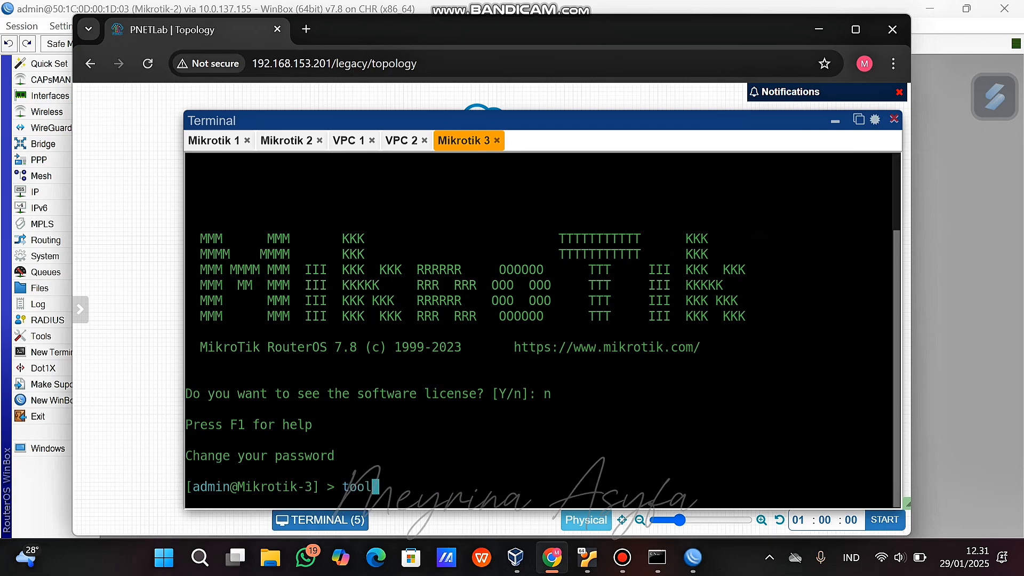
{"action": "type", "text": "/romon/set ena"}
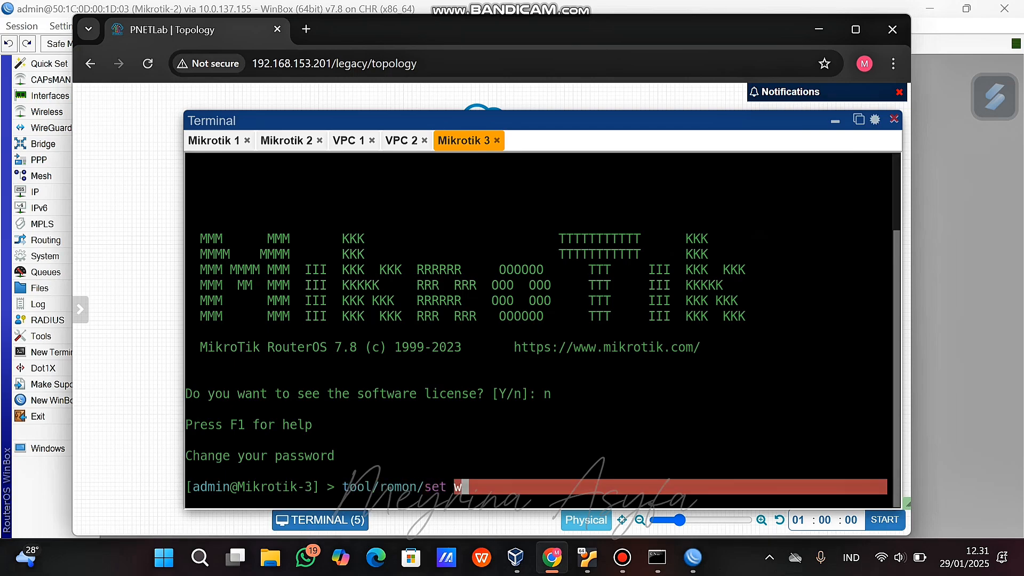
{"action": "type", "text": "ble"}
{"action": "key", "text": "Return"}
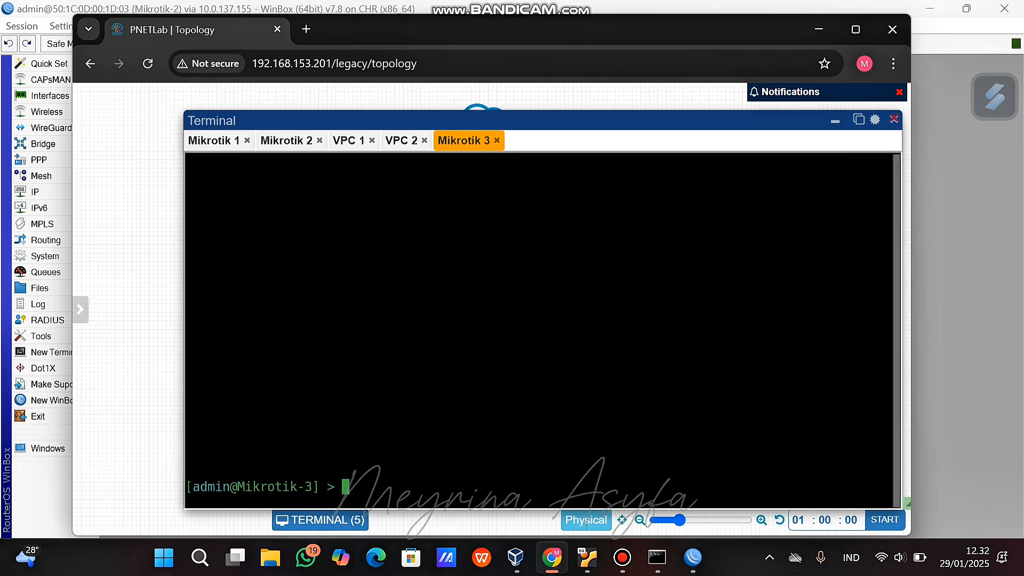
{"action": "key", "text": "Up"}
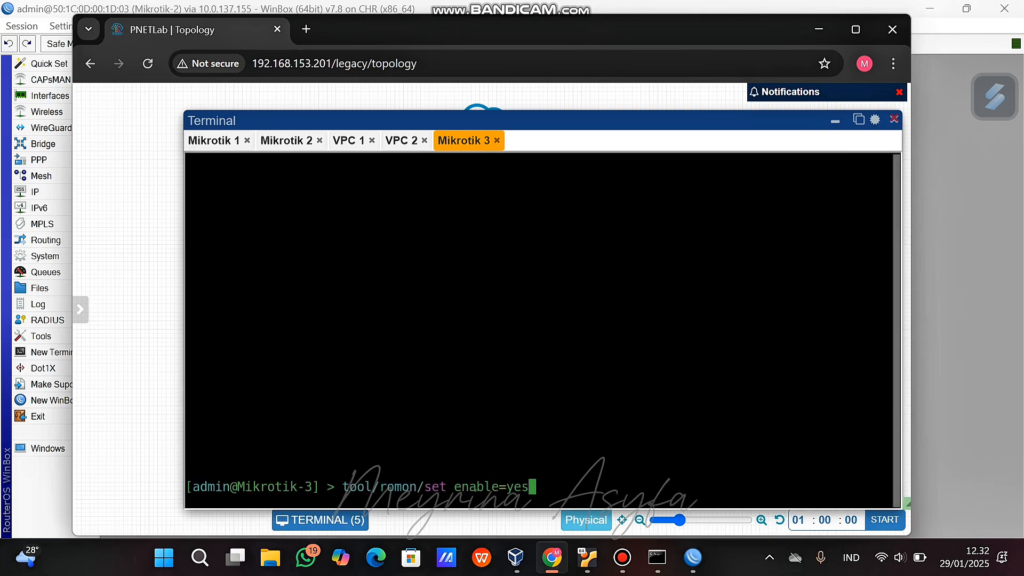
{"action": "key", "text": "Up"}
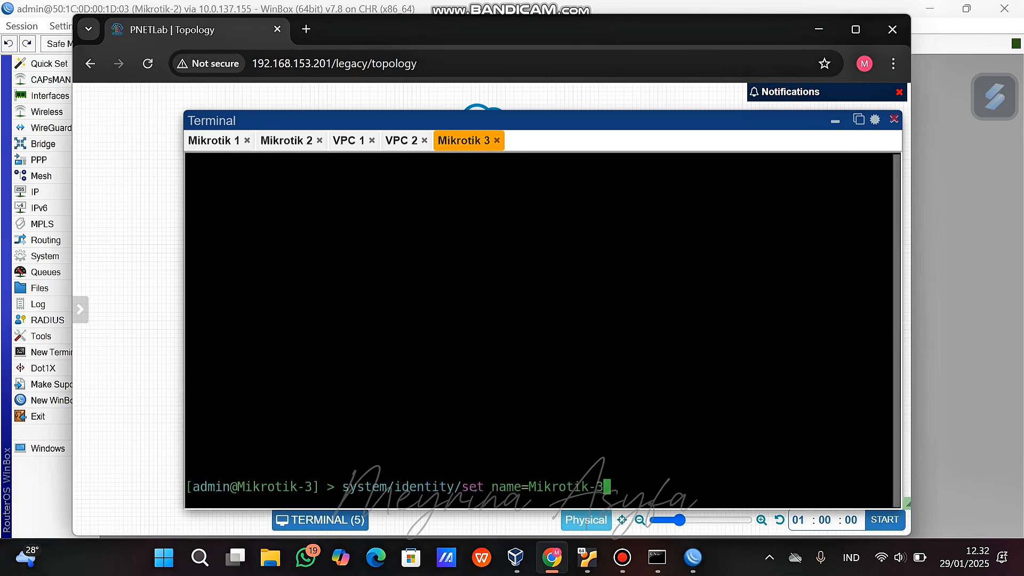
{"action": "key", "text": "Return"}
{"action": "key", "text": "Up"}
{"action": "key", "text": "Up"}
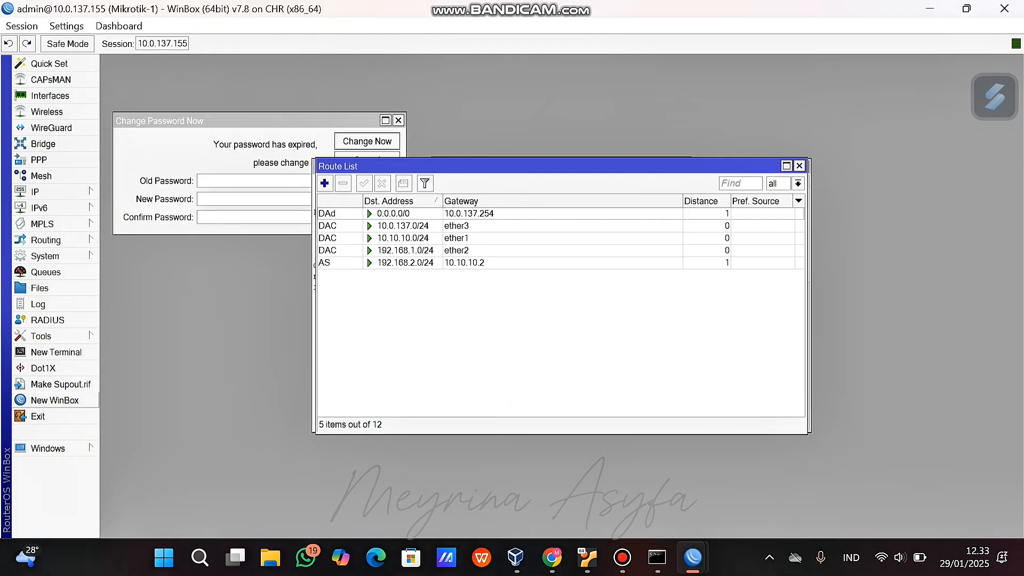
Connect to Mikrotik-3 (50:AF:7D:00:20:03) over RoMON from a new WinBox launcher.
{"action": "left_click", "coordinate": [54, 400]}
{"action": "left_click", "coordinate": [688, 119]}
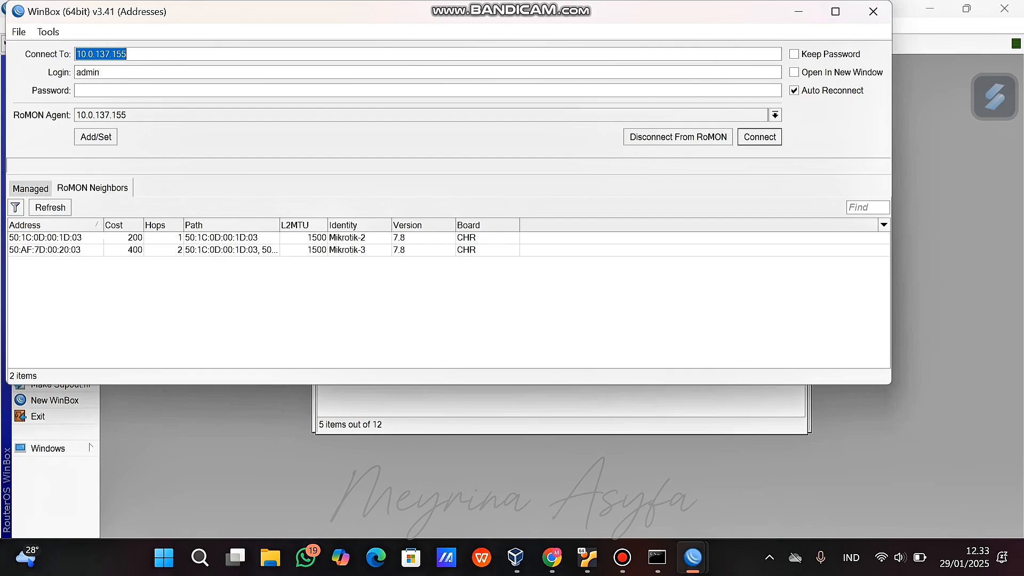
{"action": "left_click", "coordinate": [347, 250]}
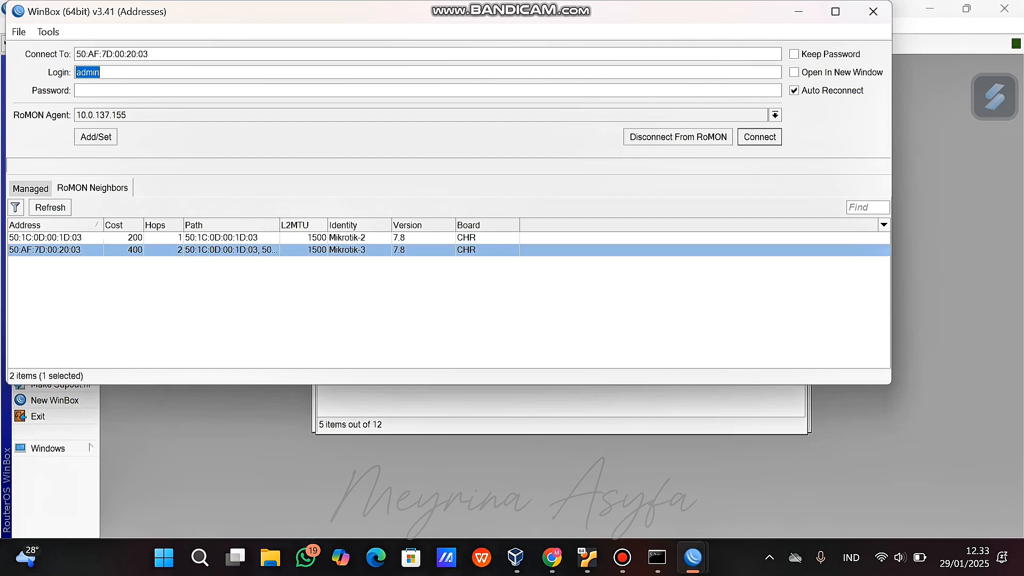
{"action": "left_click", "coordinate": [759, 137]}
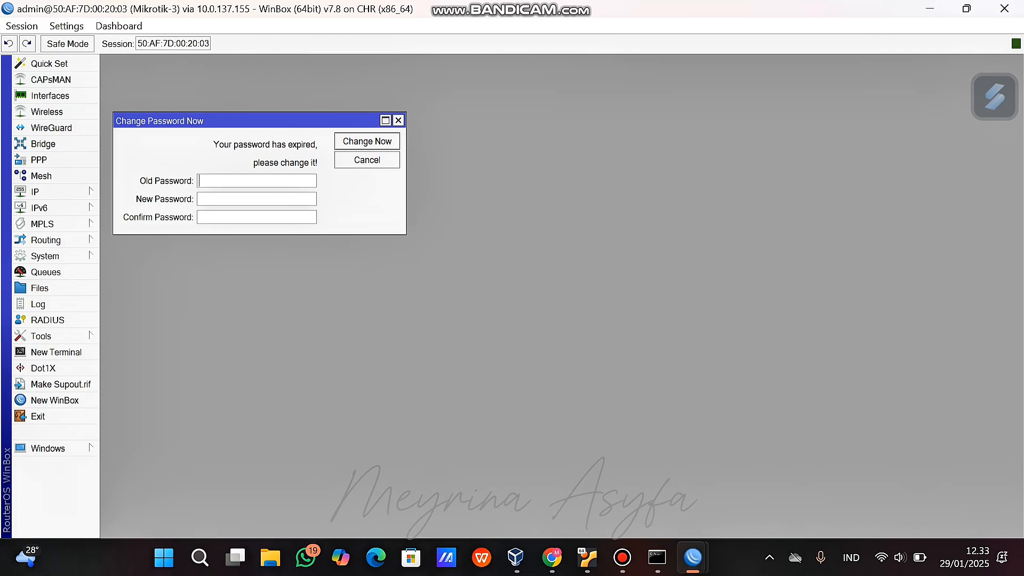
Enter address 20.20.20.1/24 on Mikrotik-2 and choose its interface.
{"action": "key", "text": "alt+Tab"}
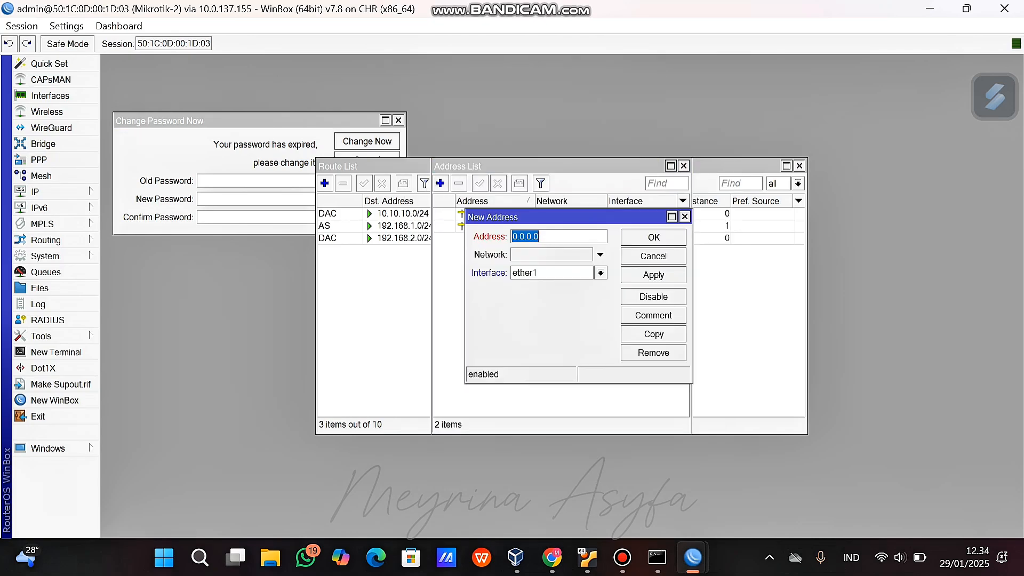
{"action": "type", "text": "20.20.20.1/24"}
{"action": "left_click", "coordinate": [600, 272]}
{"action": "left_click", "coordinate": [549, 306]}
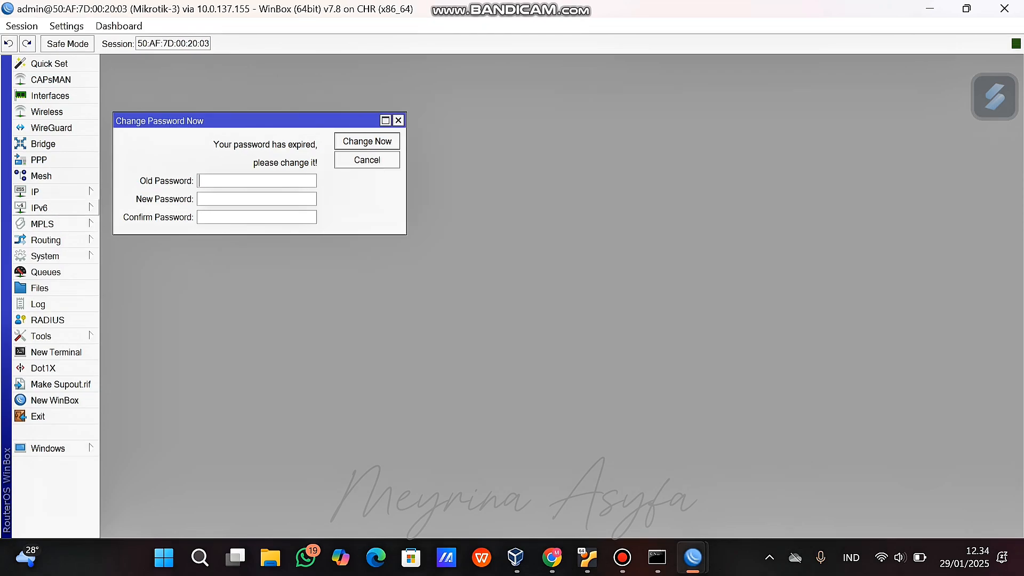
Under IP > Addresses, add 20.20.20.2/24 on ether1 and 192.168.3.1/24 on ether2 on Mikrotik-3.
{"action": "left_click", "coordinate": [54, 192]}
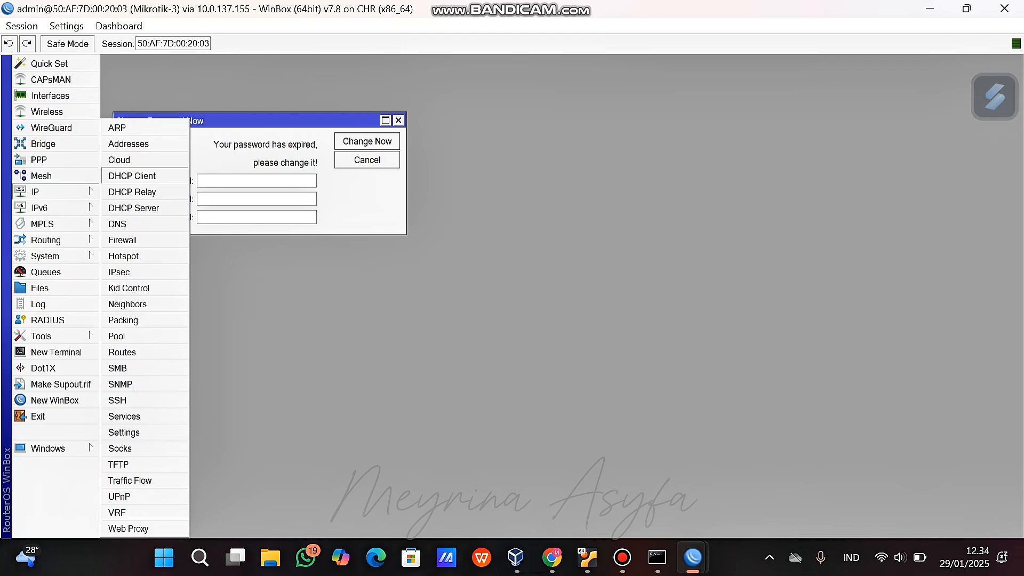
{"action": "left_click", "coordinate": [129, 143]}
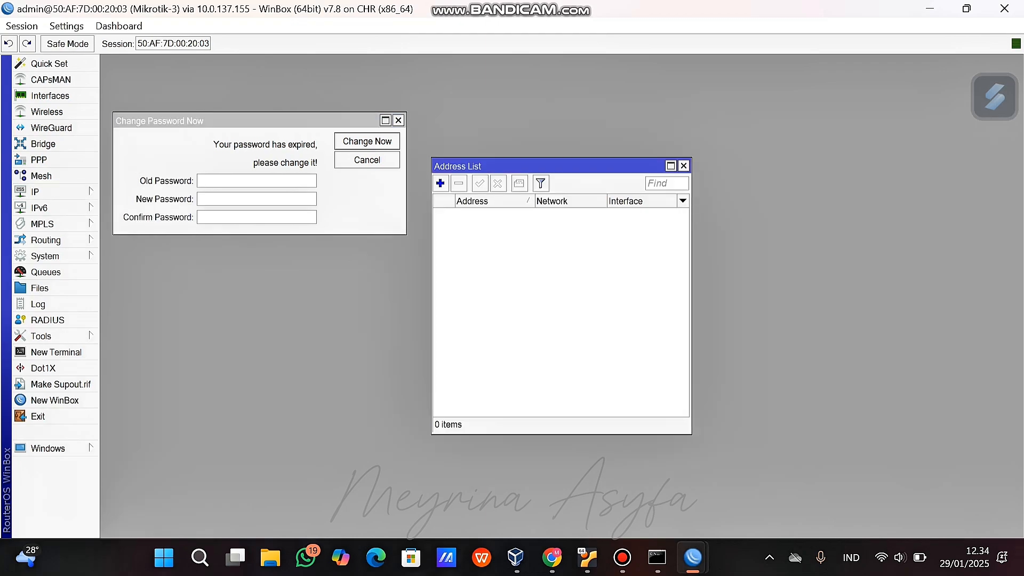
{"action": "left_click", "coordinate": [441, 183]}
{"action": "type", "text": "20.20.20."}
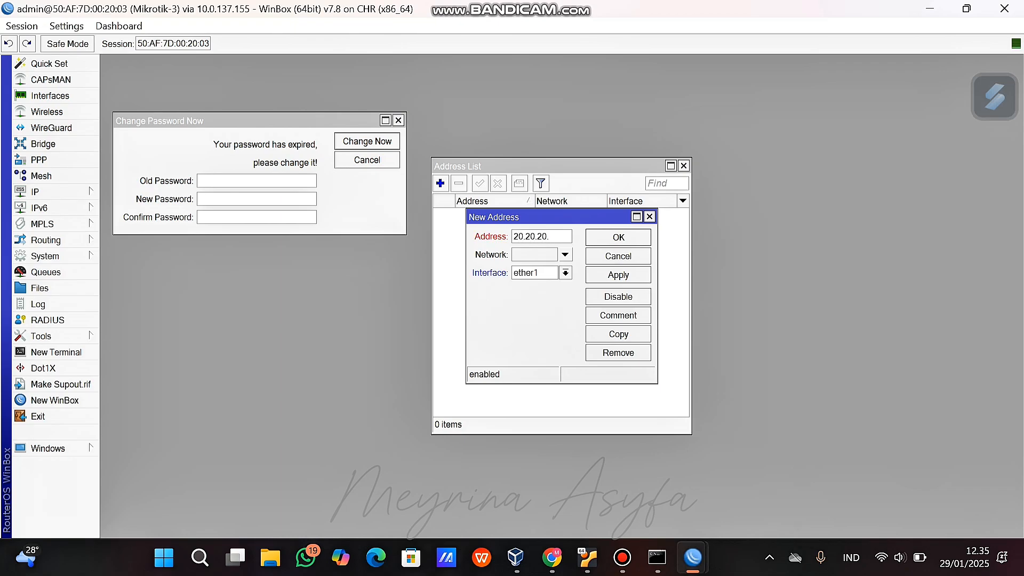
{"action": "type", "text": "2"}
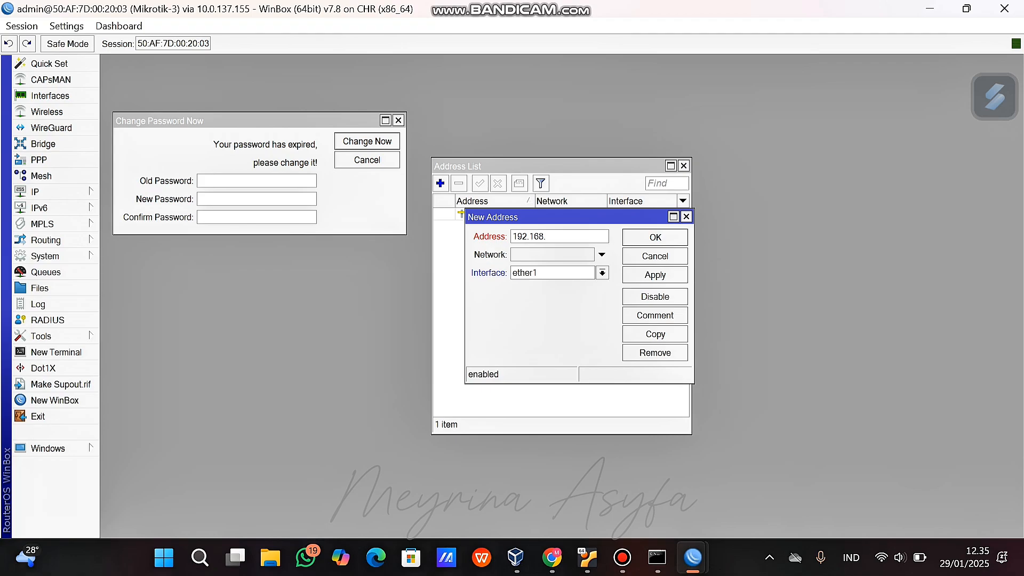
{"action": "type", "text": "3.1/24"}
{"action": "left_click", "coordinate": [602, 272]}
{"action": "left_click", "coordinate": [524, 297]}
{"action": "left_click", "coordinate": [655, 236]}
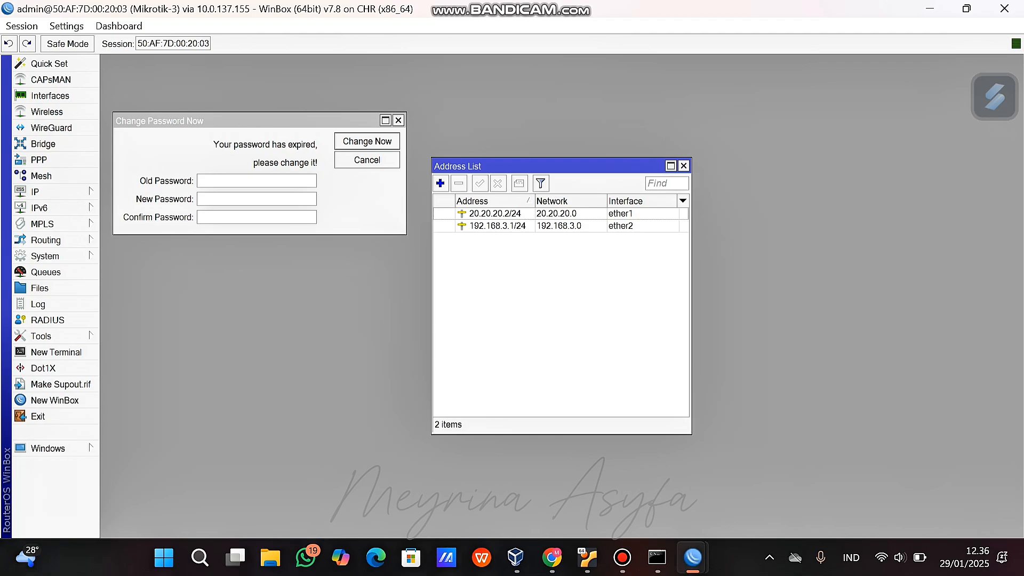
Run 'ip 192.168.3.2/24 192.168.3.1' in the VPC 3 terminal.
{"action": "key", "text": "alt+Tab"}
{"action": "type", "text": "ip "}
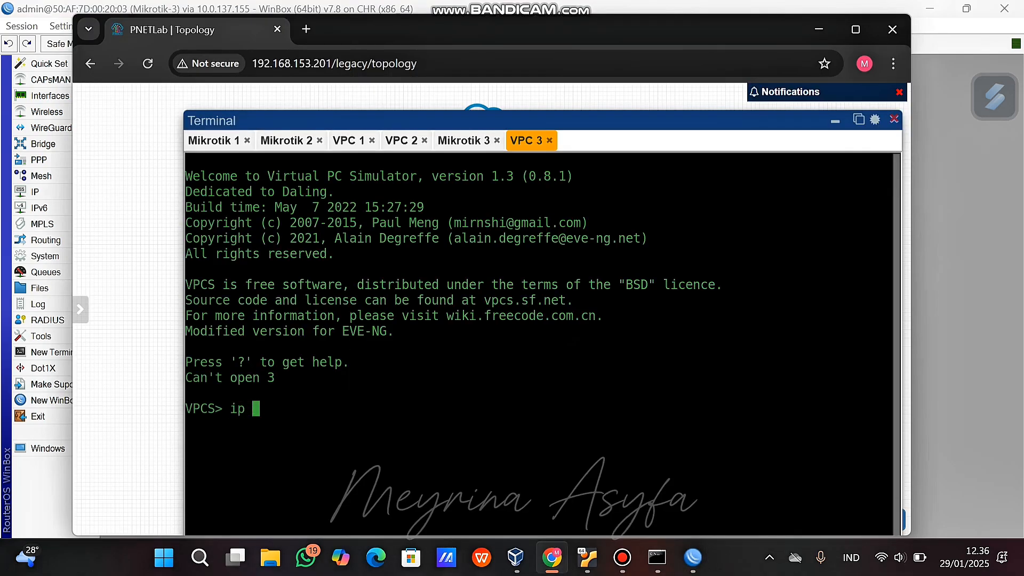
{"action": "type", "text": "192.168.3.2/"}
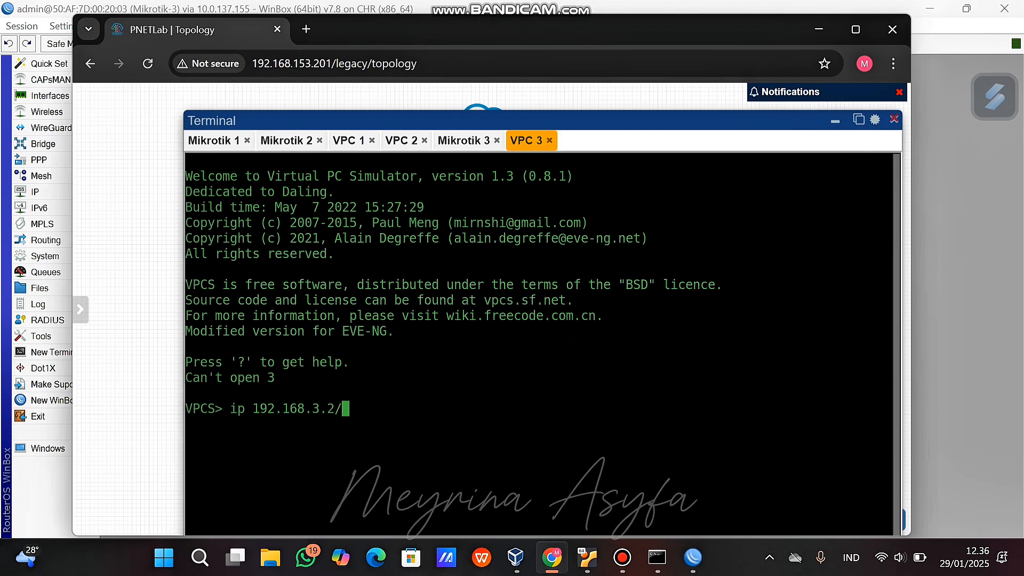
{"action": "type", "text": "24 192.168."}
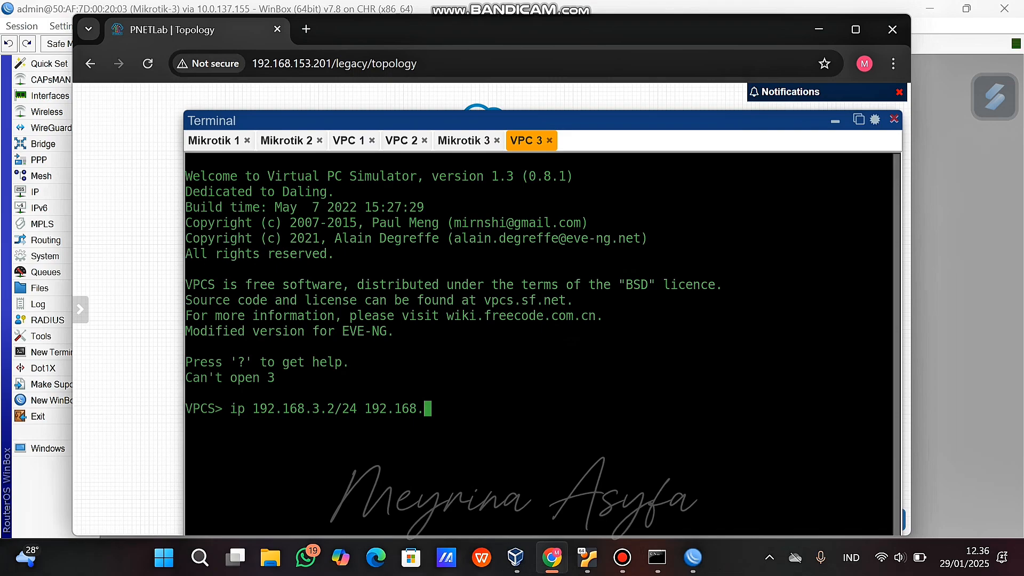
{"action": "type", "text": "3.1"}
{"action": "key", "text": "Return"}
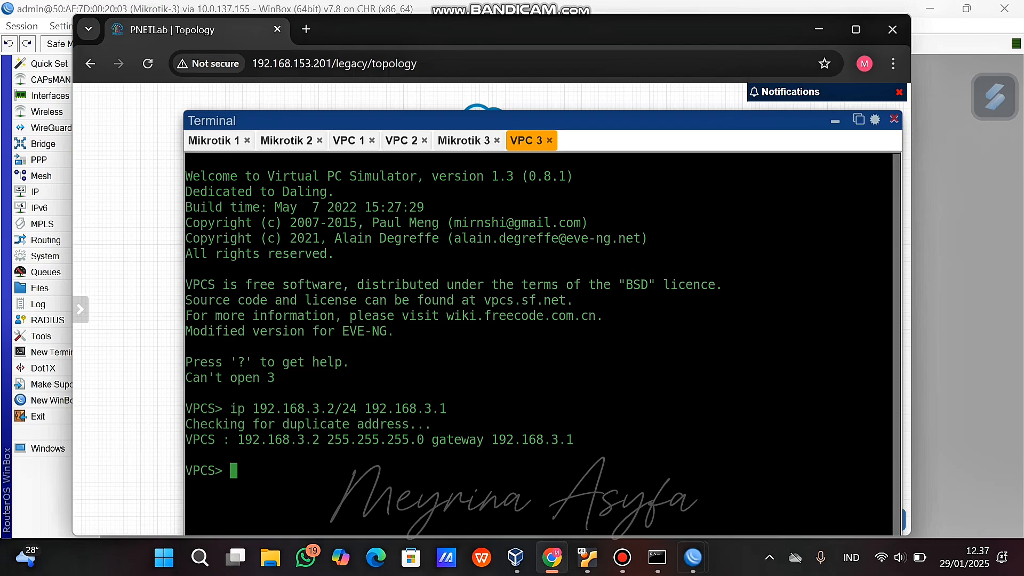
Hide the terminal panel and drag the Mikrotik 1 node further left on the canvas.
{"action": "mouse_move", "coordinate": [693, 557]}
{"action": "left_click", "coordinate": [532, 485]}
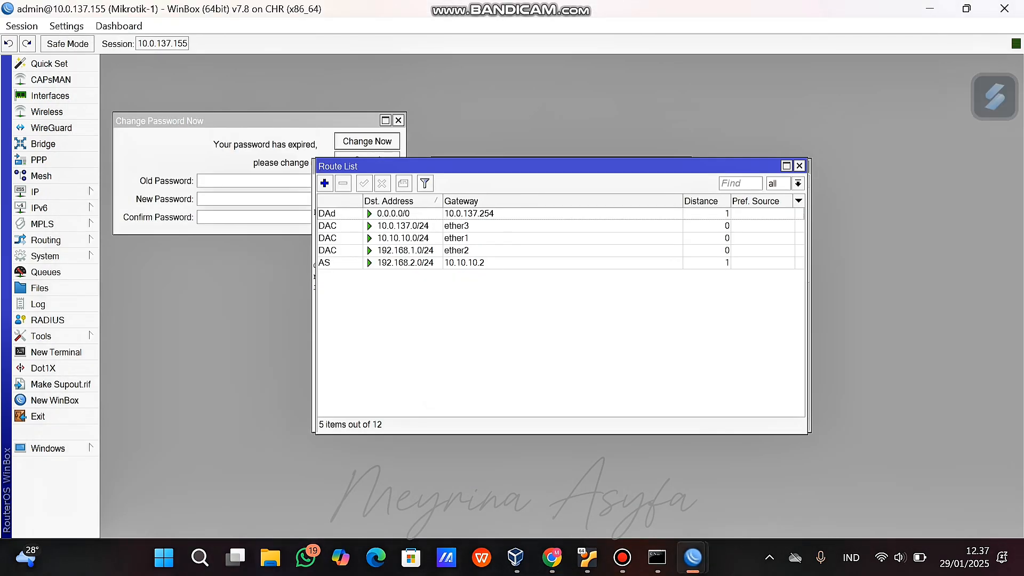
{"action": "left_click", "coordinate": [552, 557]}
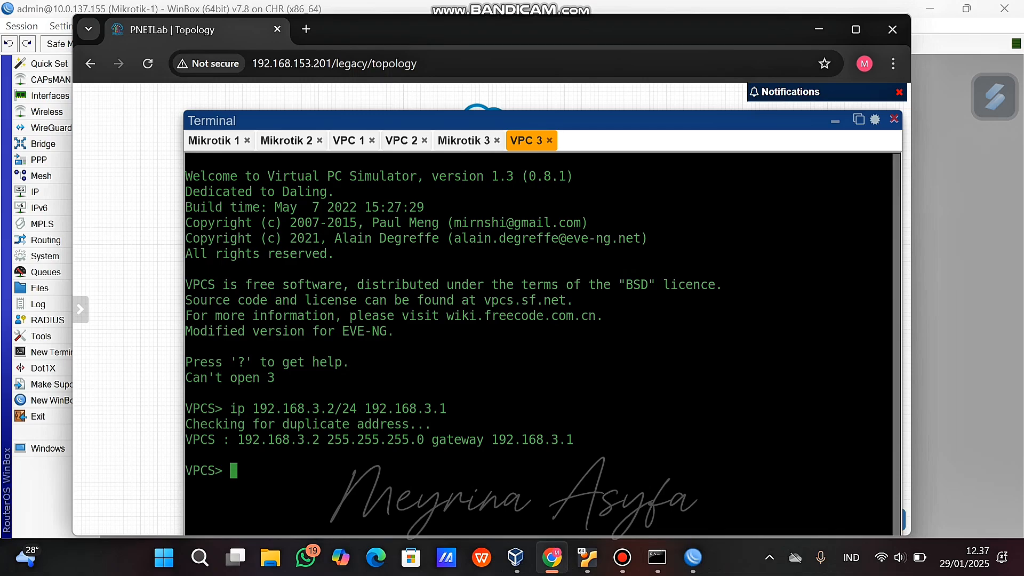
{"action": "left_click", "coordinate": [835, 121]}
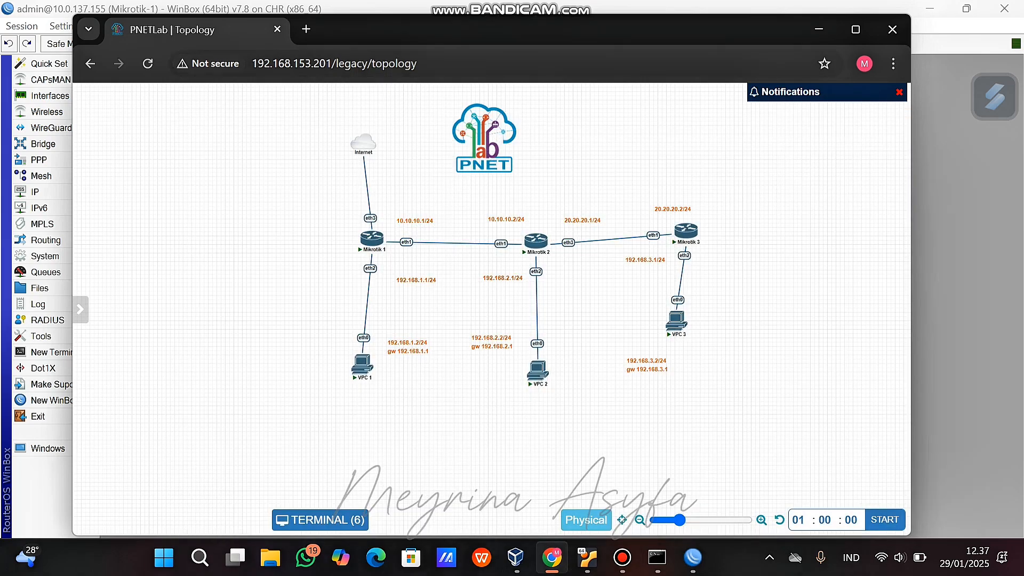
{"action": "mouse_move", "coordinate": [382, 238]}
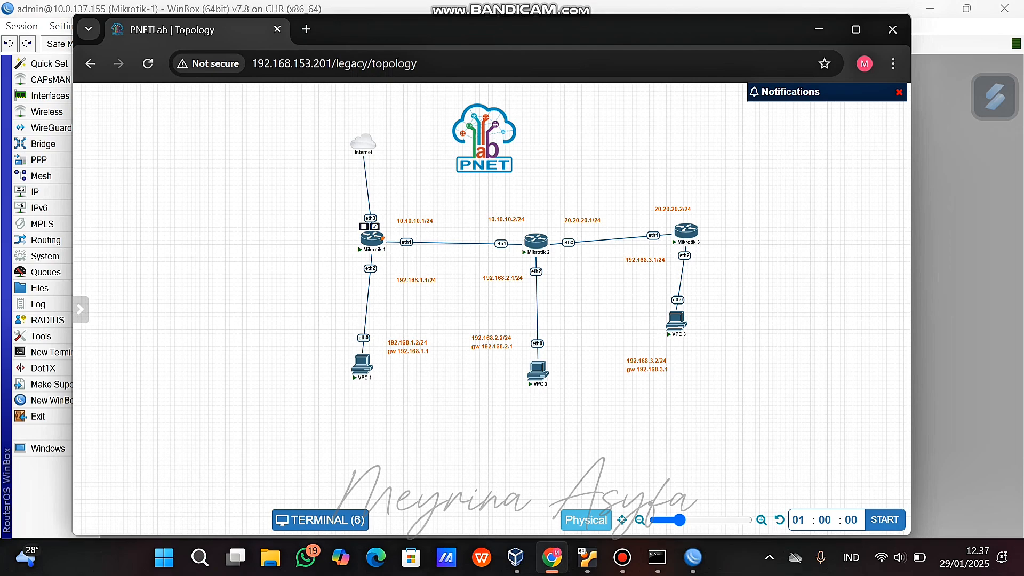
{"action": "left_click_drag", "start_coordinate": [383, 237], "coordinate": [316, 238]}
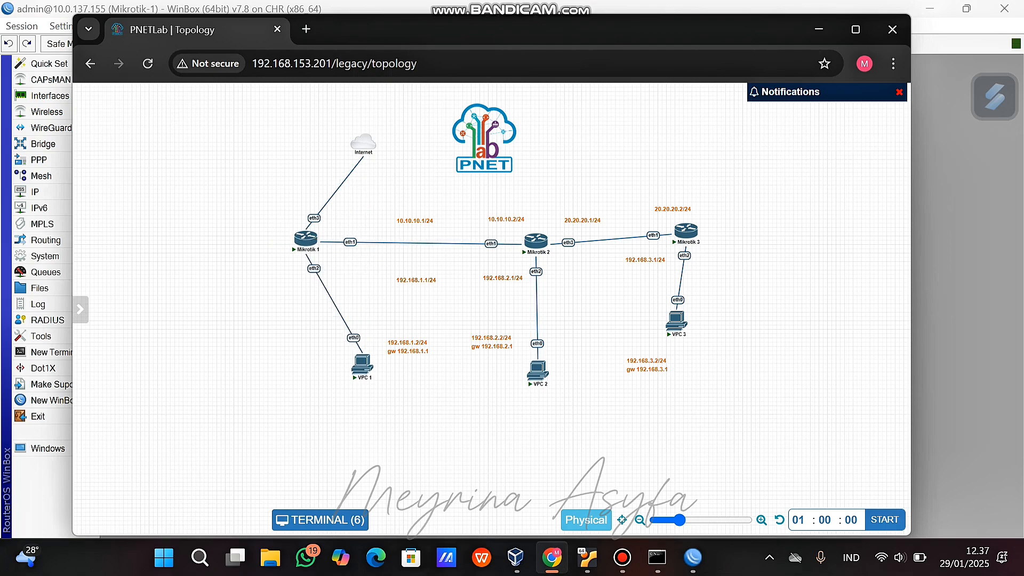
{"action": "left_click", "coordinate": [622, 557]}
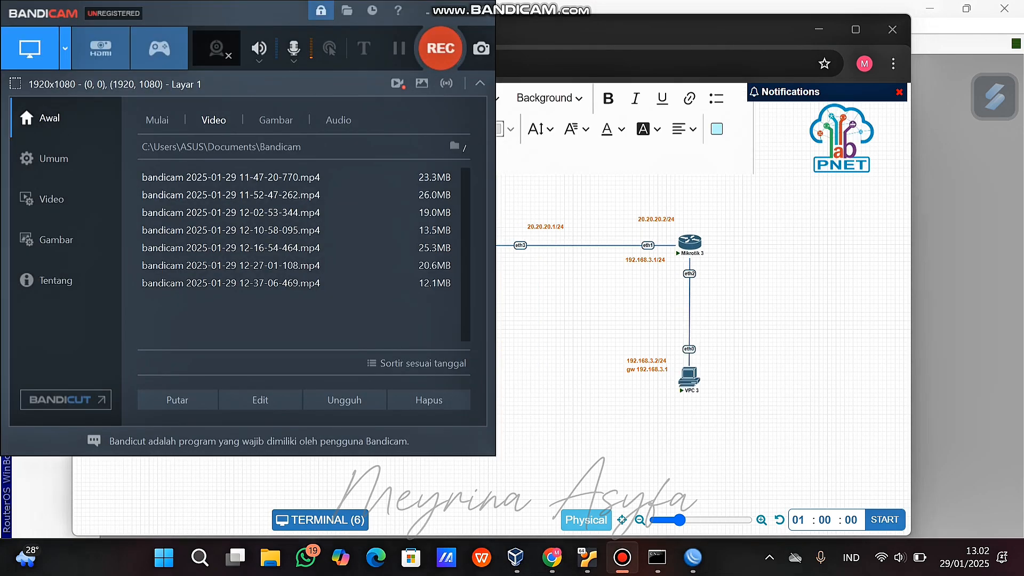
Add DAC 10.10.10.x and 'AS 192.168.3.0/24' lines to Mikrotik 1's routing note, then nudge it.
{"action": "key", "text": "F12"}
{"action": "left_click", "coordinate": [427, 11]}
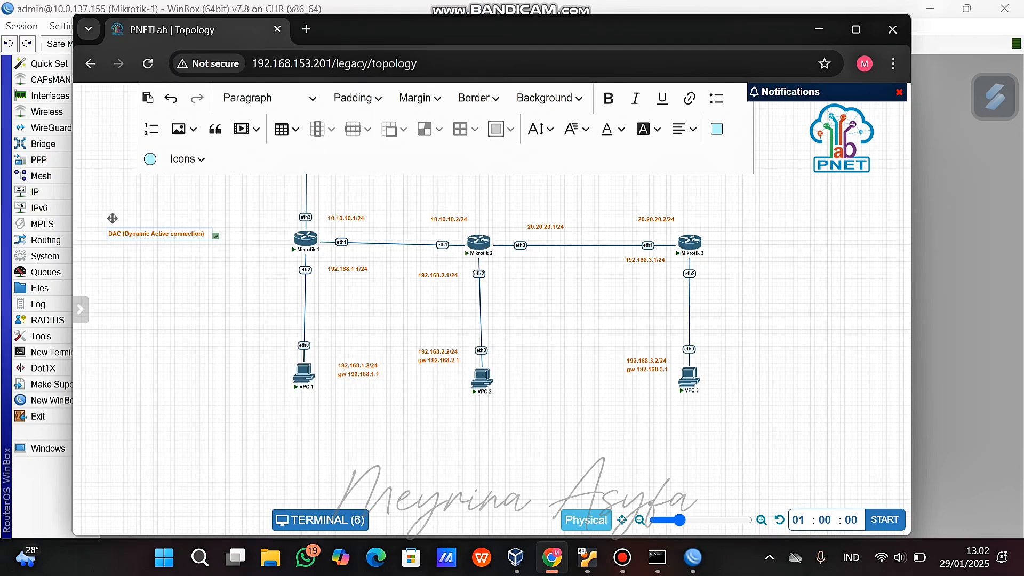
{"action": "key", "text": "Return"}
{"action": "type", "text": "DAC 10.10."}
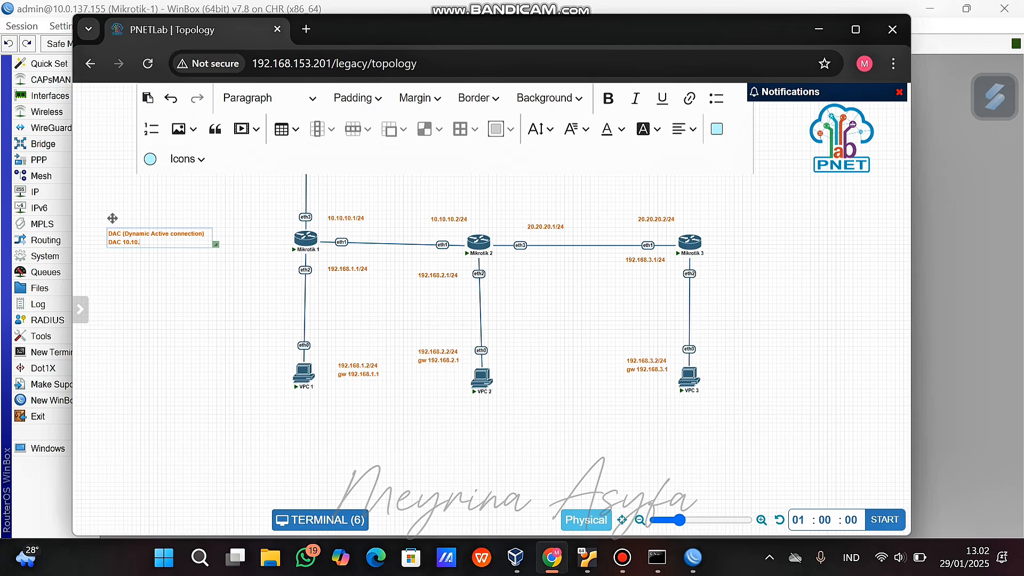
{"action": "type", "text": "10.10.2"}
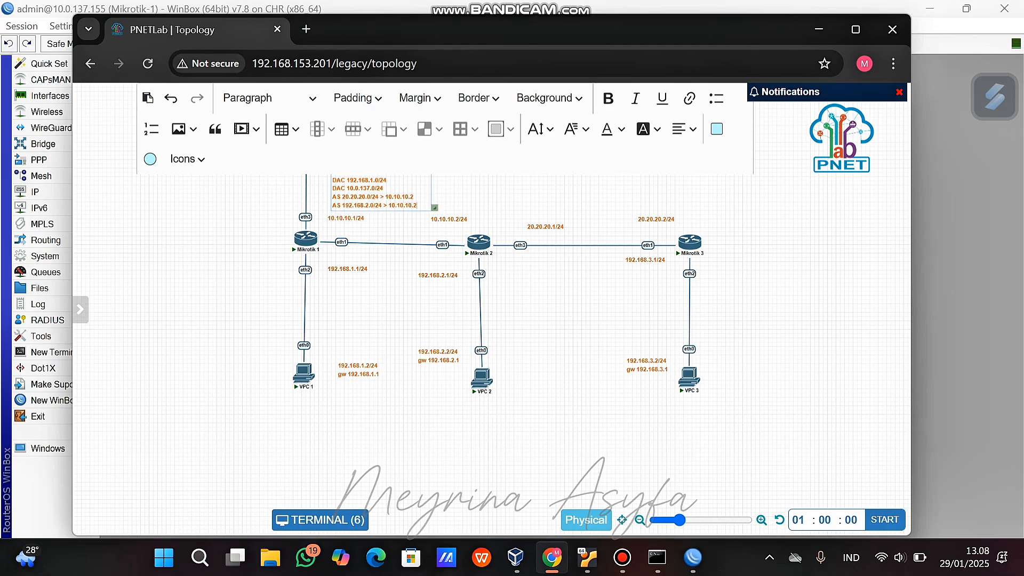
{"action": "key", "text": "Return"}
{"action": "type", "text": "AS 192.168.3.0/"}
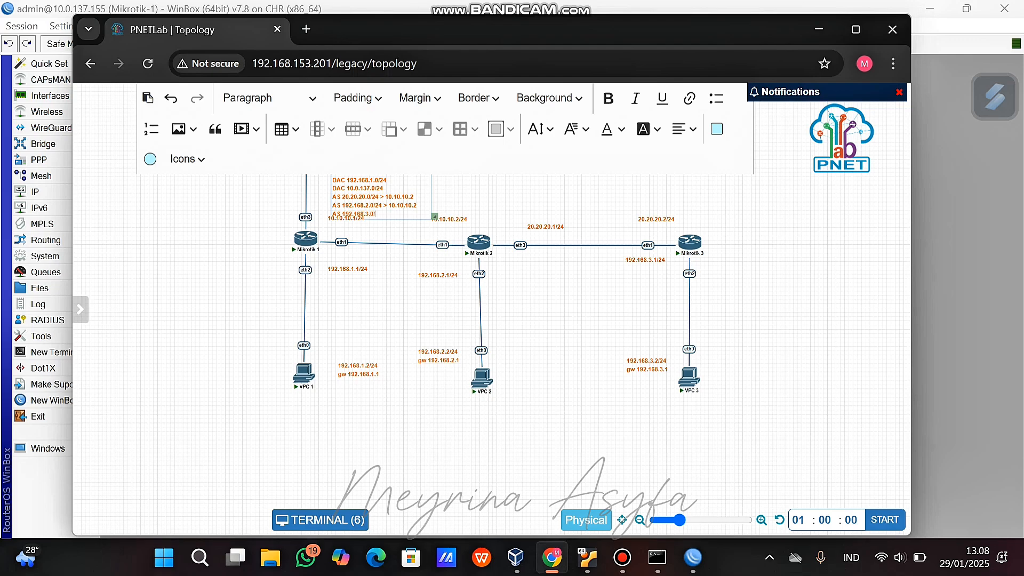
{"action": "type", "text": "24"}
{"action": "type", "text": "10.10.10.2"}
{"action": "left_click", "coordinate": [392, 309]}
{"action": "left_click_drag", "start_coordinate": [373, 188], "coordinate": [379, 173]}
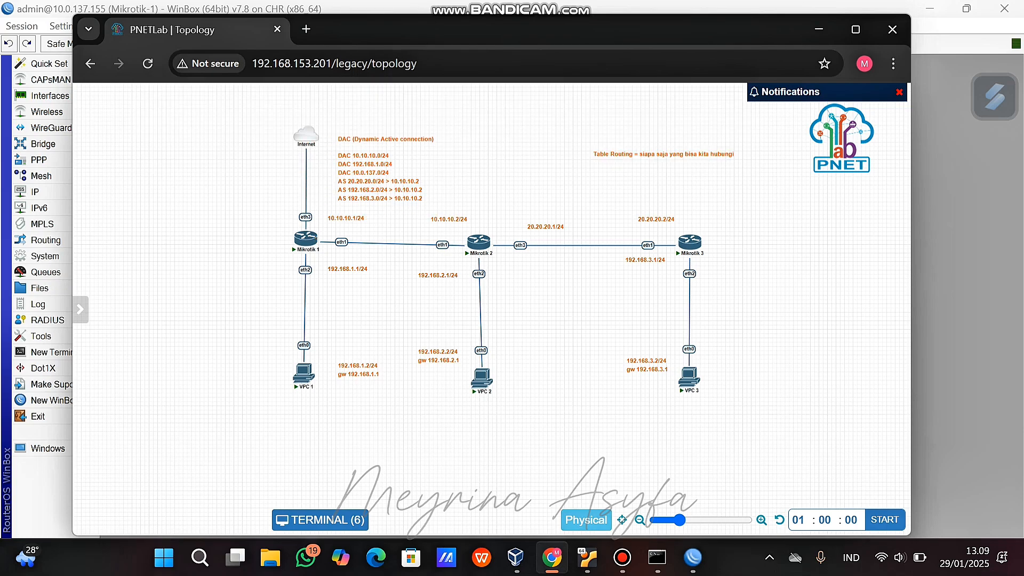
Bring Mikrotik-1's WinBox session forward and open IP > Routes.
{"action": "mouse_move", "coordinate": [693, 557]}
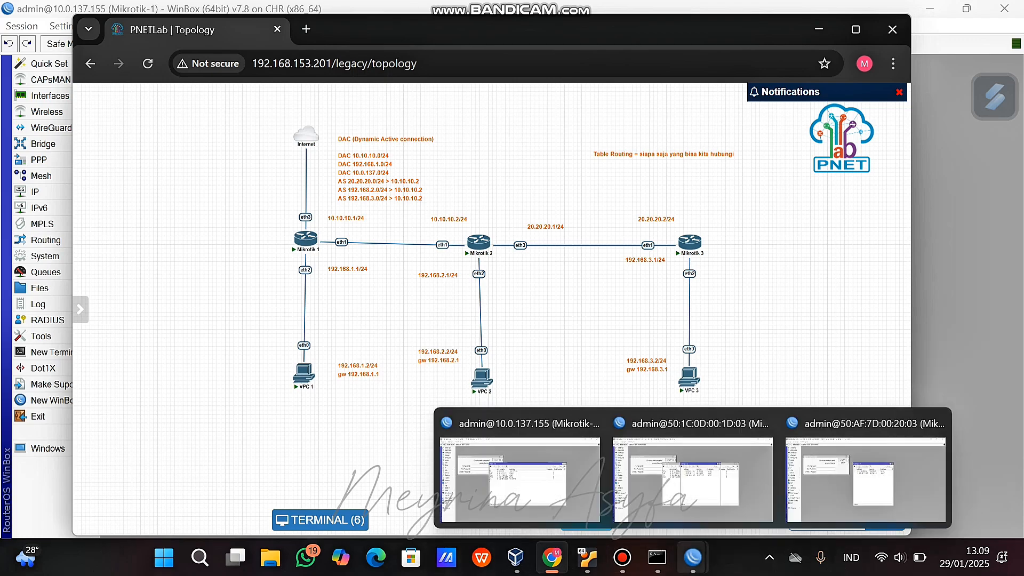
{"action": "left_click", "coordinate": [533, 469]}
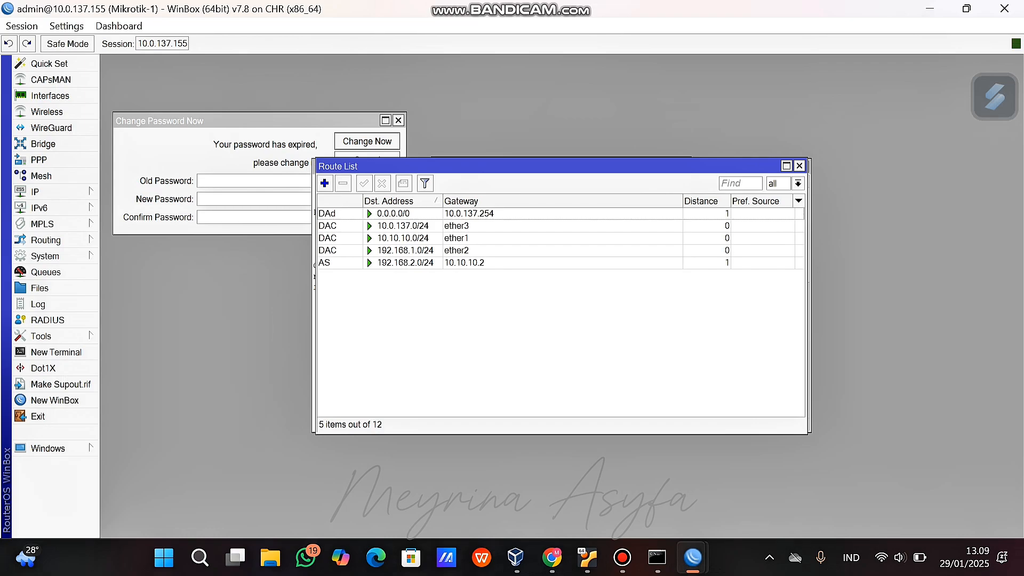
{"action": "left_click", "coordinate": [43, 191]}
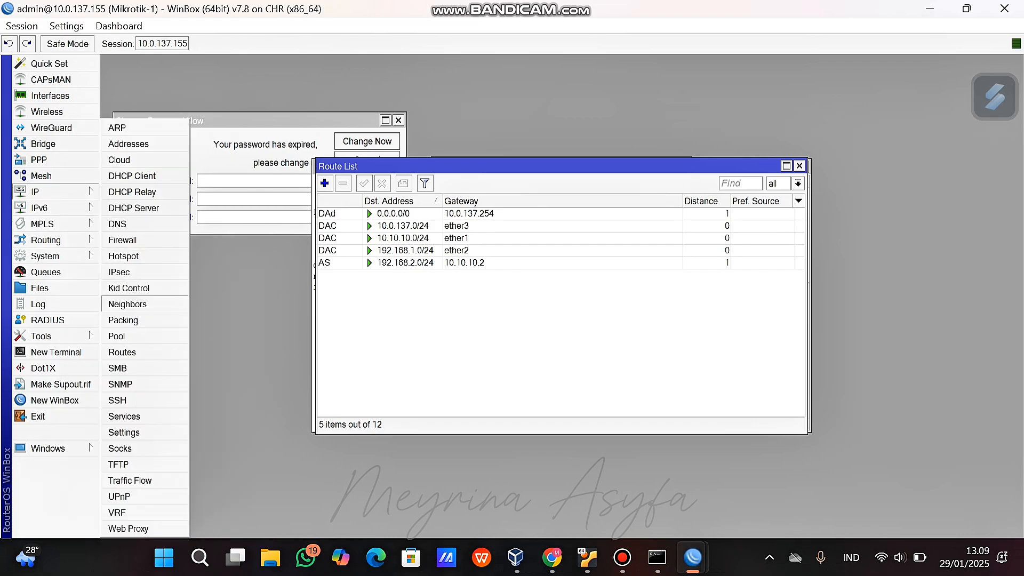
{"action": "left_click", "coordinate": [122, 352]}
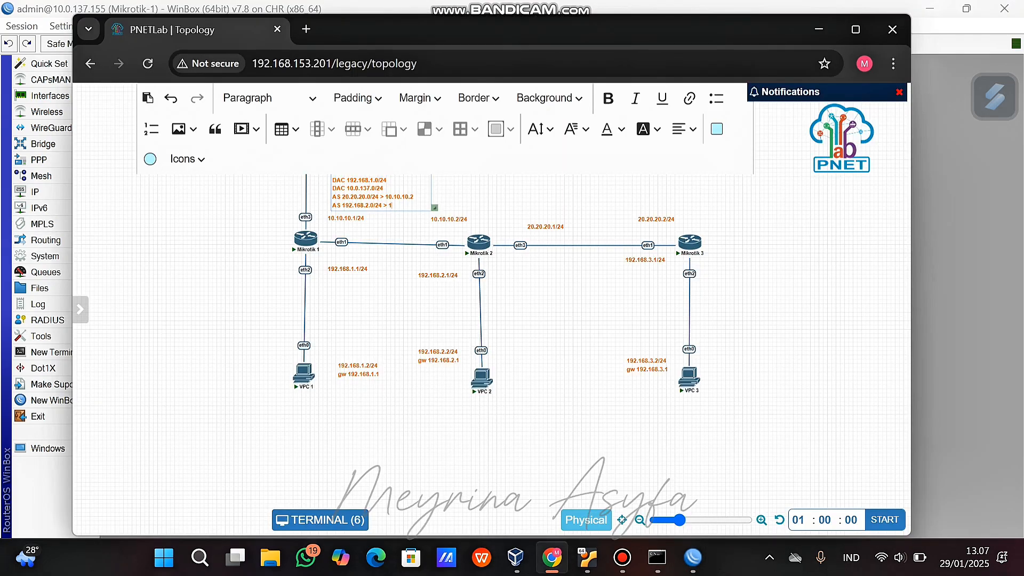
Continue the routing note toward 'AS 192.168.3.0/24 > 10.10.10.2', nudge it, and refocus Mikrotik-1.
{"action": "type", "text": "0.10.10.2"}
{"action": "key", "text": "Return"}
{"action": "type", "text": "ASV"}
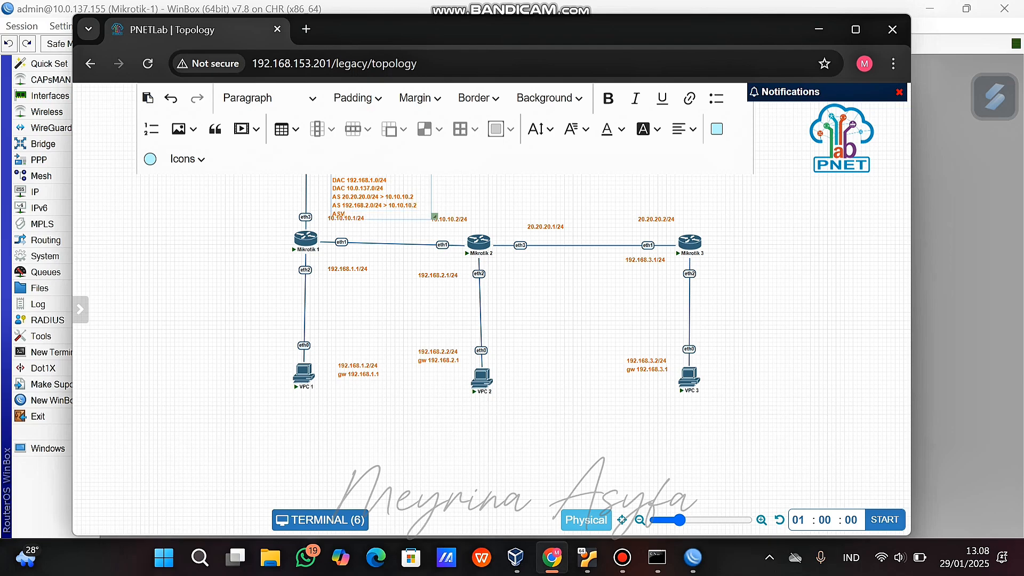
{"action": "type", "text": "92.168.3.0"}
{"action": "type", "text": "/24"}
{"action": "type", "text": " > 10.10.10.2"}
{"action": "left_click", "coordinate": [506, 186]}
{"action": "left_click_drag", "start_coordinate": [374, 184], "coordinate": [380, 170]}
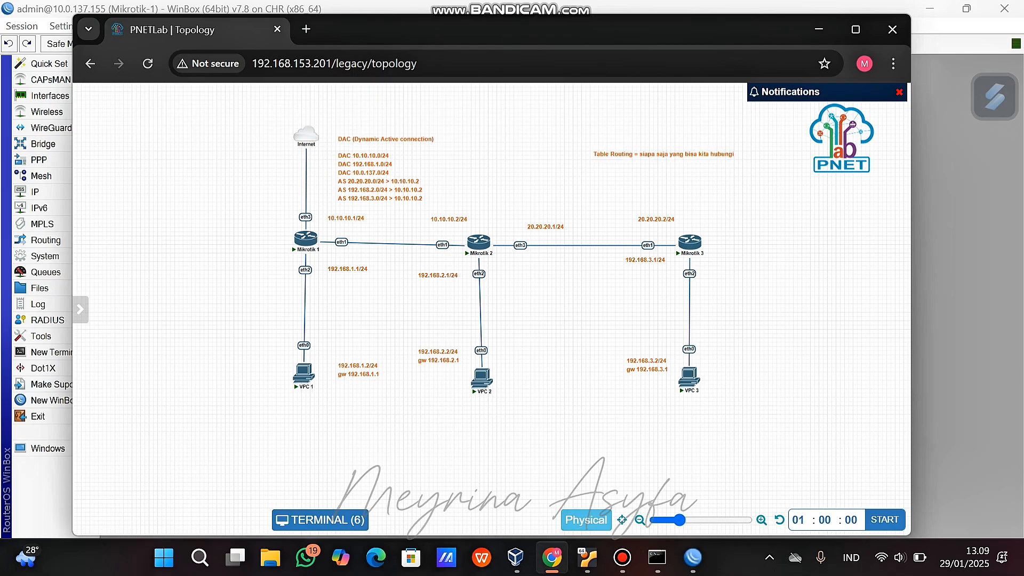
{"action": "mouse_move", "coordinate": [692, 557]}
{"action": "left_click", "coordinate": [520, 470]}
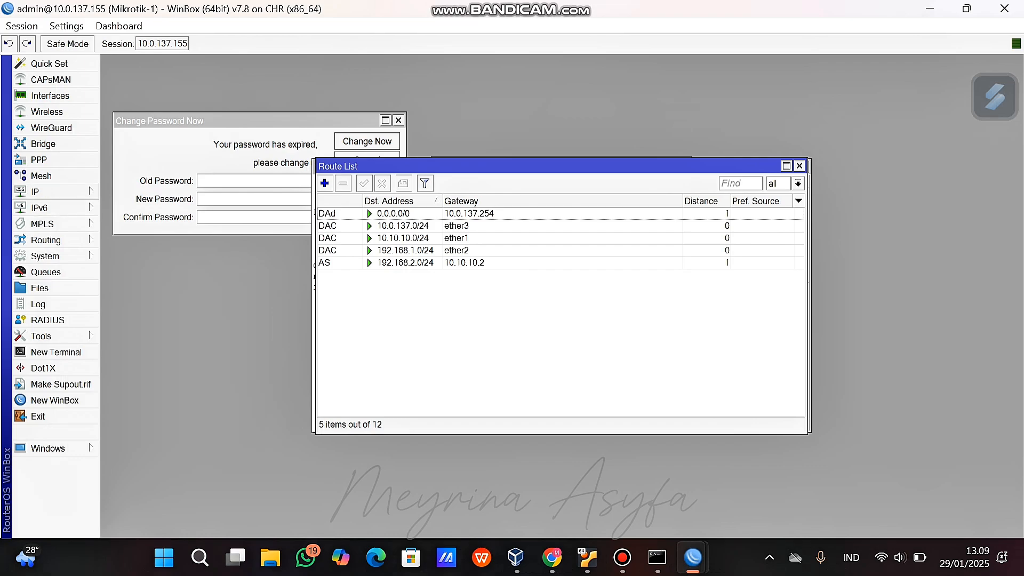
Add the line 'AS 192.168.3.0/24 > 10.10.10.2' to the note and place it above Mikrotik-1.
{"action": "left_click", "coordinate": [48, 192]}
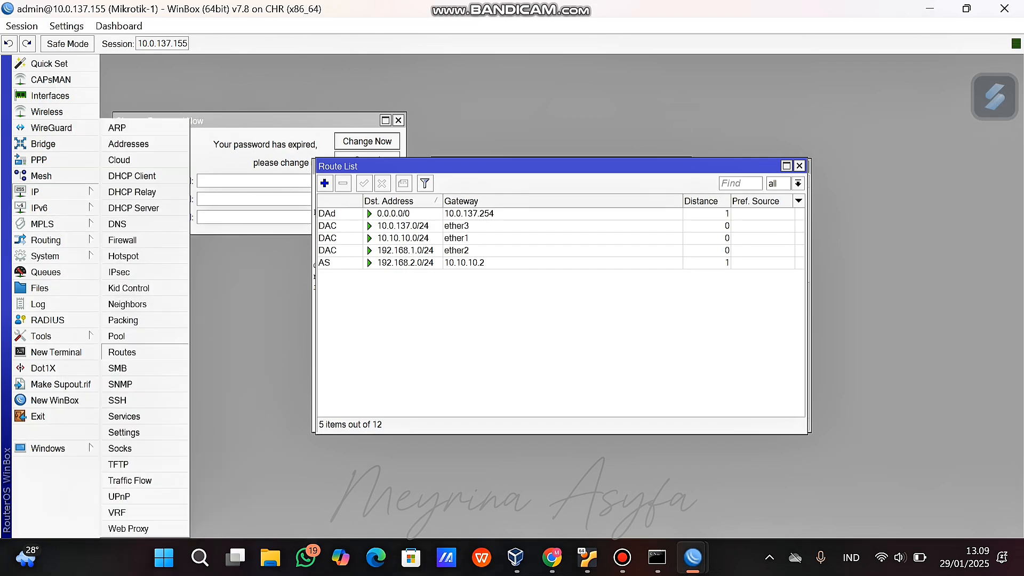
{"action": "left_click", "coordinate": [122, 352]}
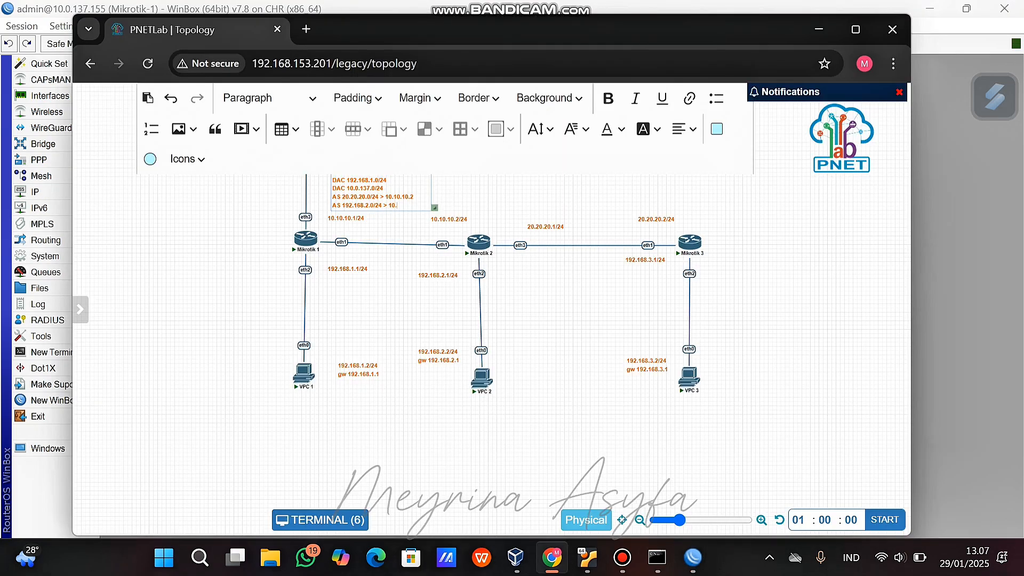
{"action": "type", "text": "0.10.10.2"}
{"action": "key", "text": "Return"}
{"action": "type", "text": "ASV"}
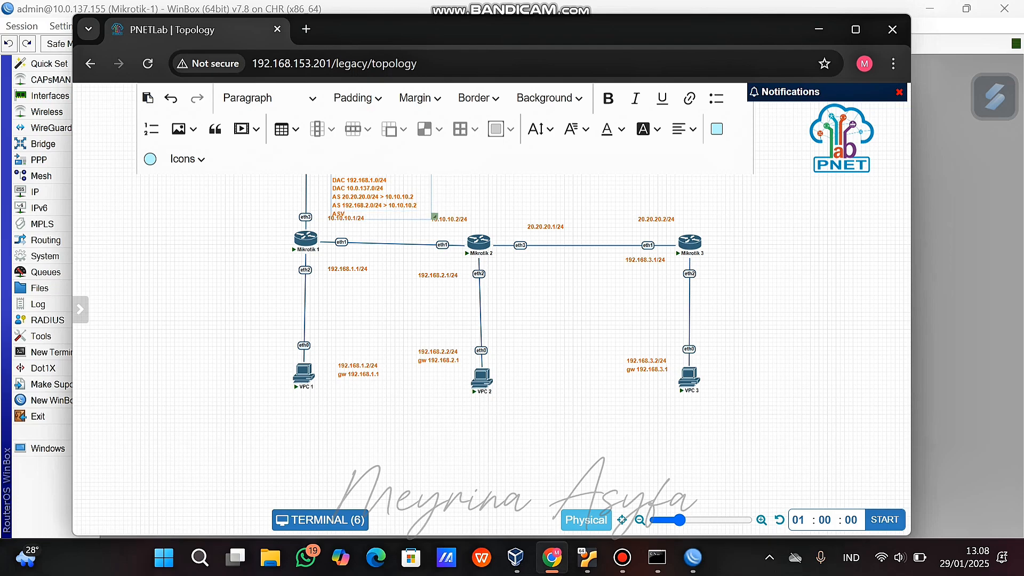
{"action": "type", "text": "1"}
{"action": "key", "text": "BackSpace"}
{"action": "key", "text": "BackSpace"}
{"action": "type", "text": "192.168.3.0/24 > 10.10.10"}
{"action": "left_click", "coordinate": [480, 186]}
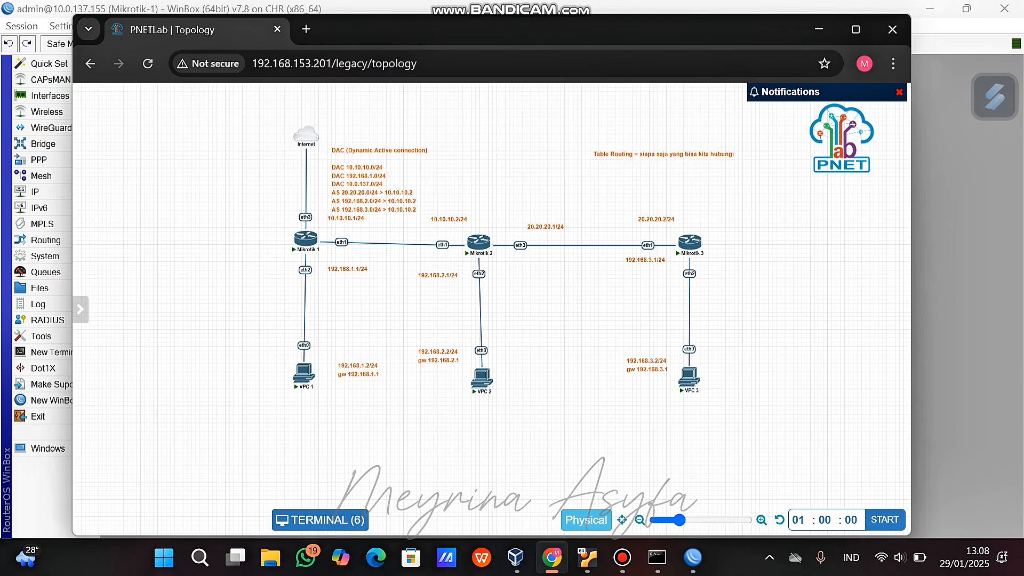
{"action": "mouse_move", "coordinate": [374, 182]}
{"action": "left_mouse_down"}
{"action": "mouse_move", "coordinate": [351, 175]}
{"action": "mouse_move", "coordinate": [380, 173]}
{"action": "left_mouse_up"}
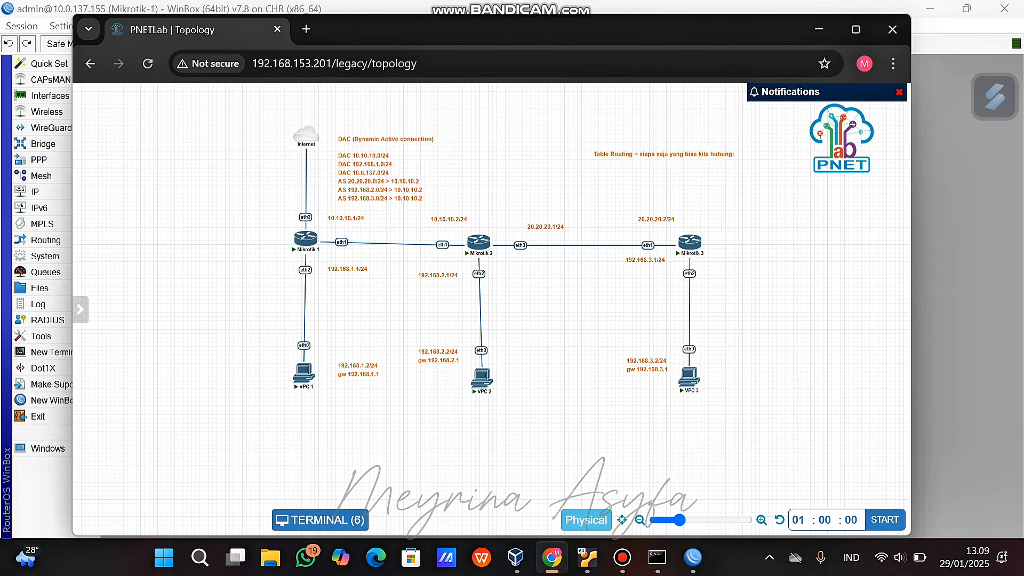
Bring Mikrotik-1's WinBox route list back to the front.
{"action": "mouse_move", "coordinate": [692, 558]}
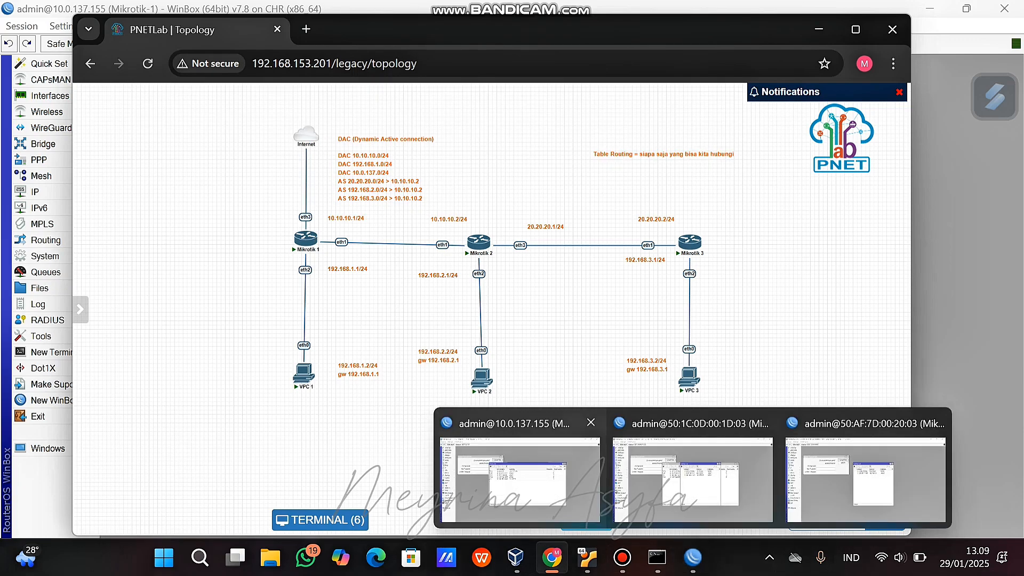
{"action": "left_click", "coordinate": [533, 469]}
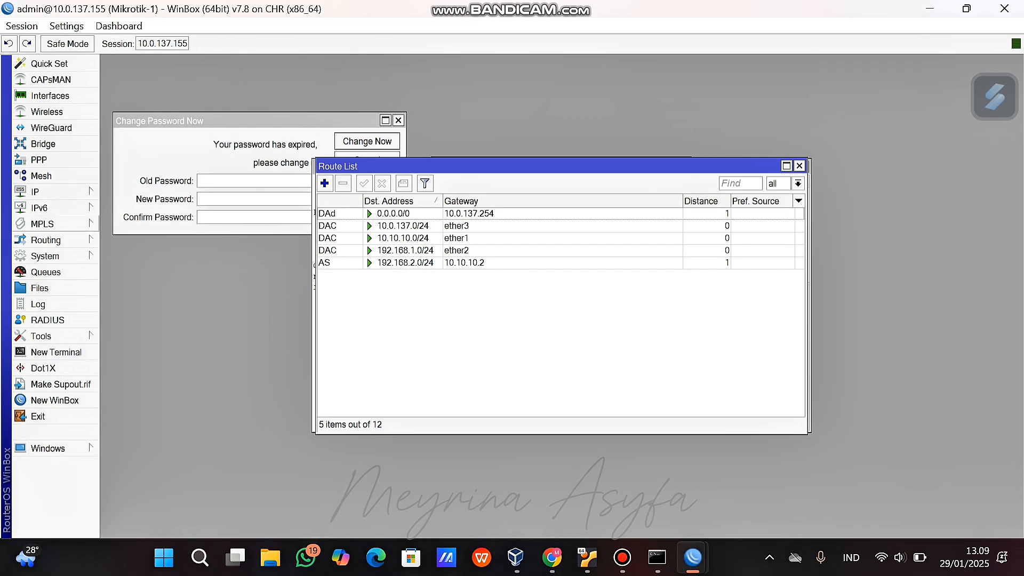
{"action": "left_click", "coordinate": [42, 191]}
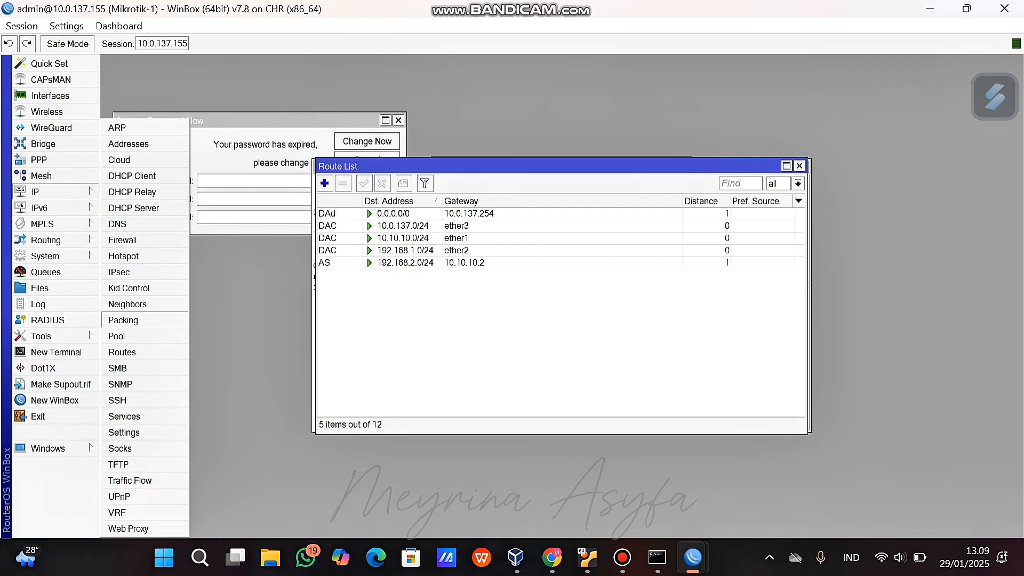
{"action": "left_click", "coordinate": [122, 352]}
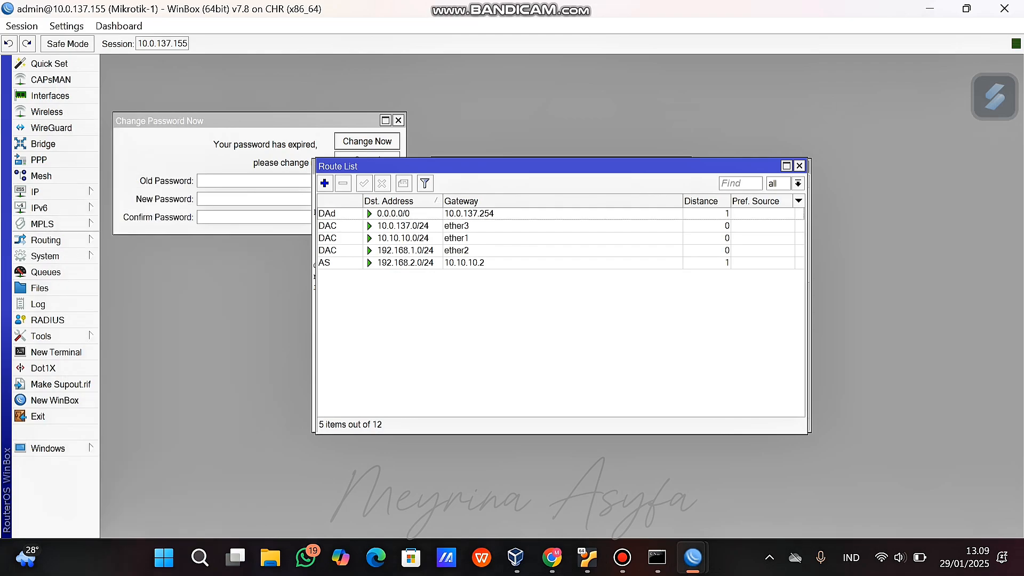
Add static routes to 20.20.20.0/24 and 192.168.2.0/24 via gateway 10.10.10.2 on Mikrotik-1.
{"action": "left_click", "coordinate": [43, 191]}
{"action": "left_click", "coordinate": [122, 352]}
{"action": "left_click", "coordinate": [324, 183]}
{"action": "type", "text": "20.20.2"}
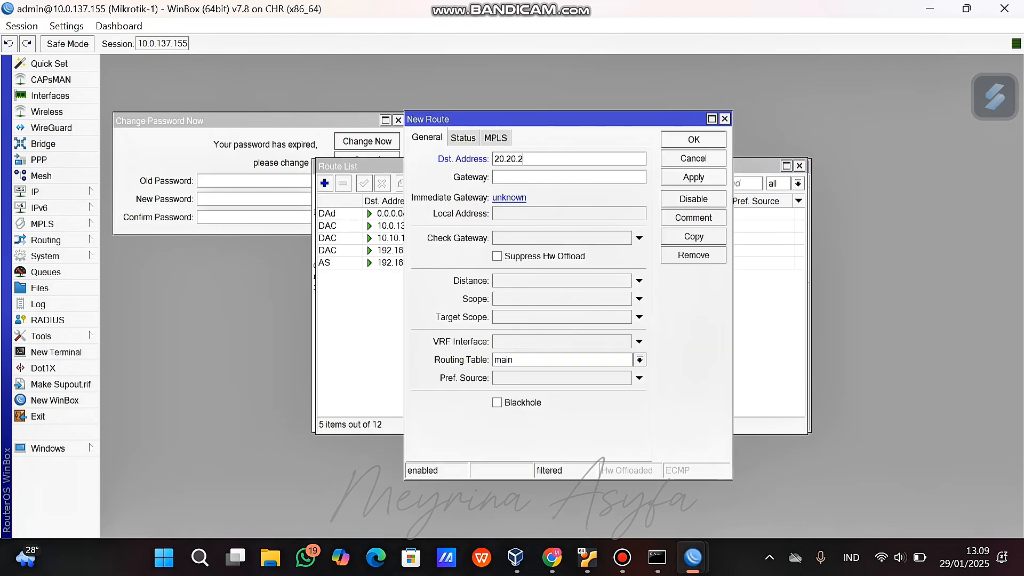
{"action": "type", "text": "0."}
{"action": "type", "text": "0/24"}
{"action": "type", "text": "10.10.10.2"}
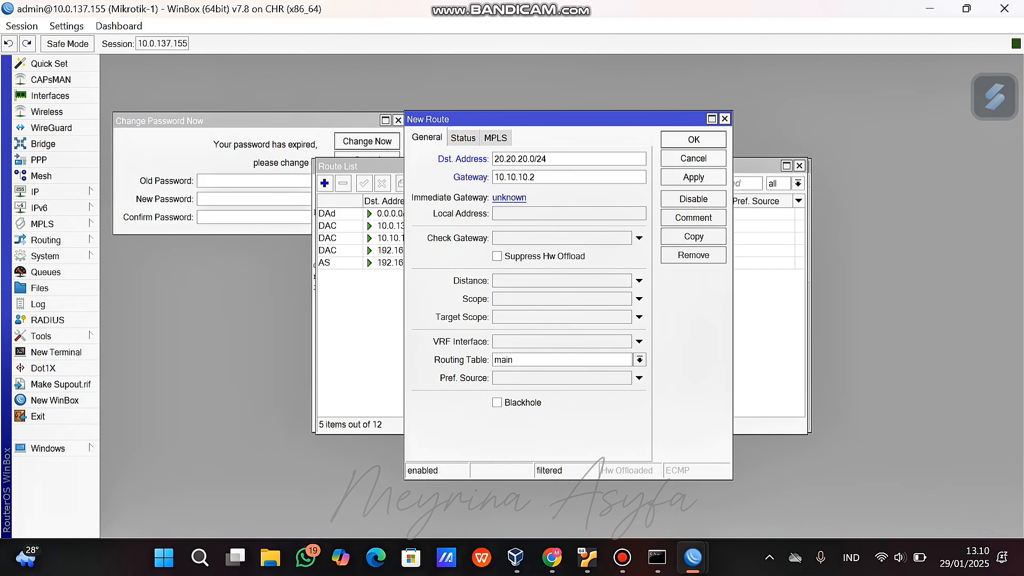
{"action": "left_click", "coordinate": [693, 177]}
{"action": "left_click", "coordinate": [693, 140]}
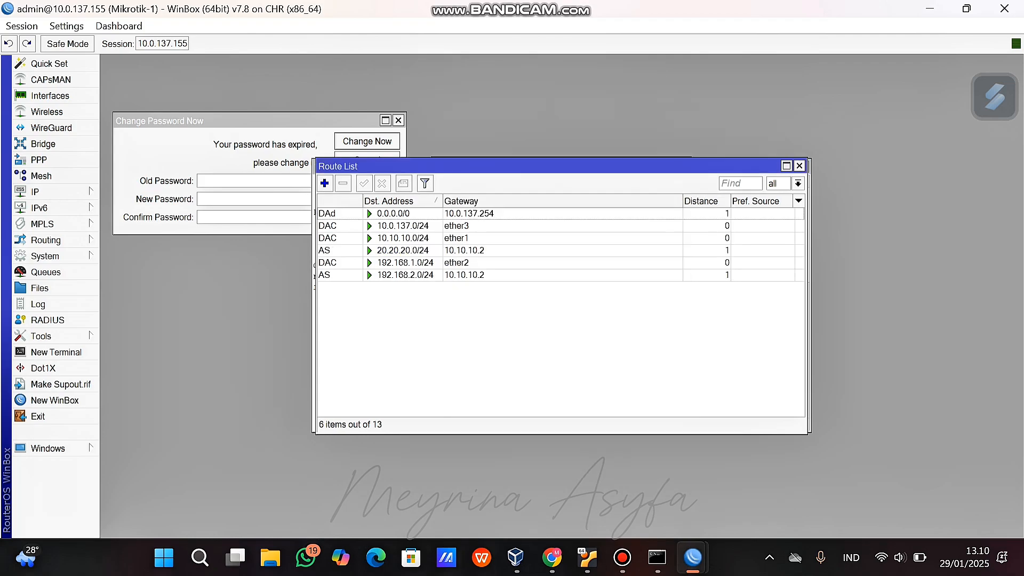
{"action": "key", "text": "Insert"}
{"action": "type", "text": "192.168."}
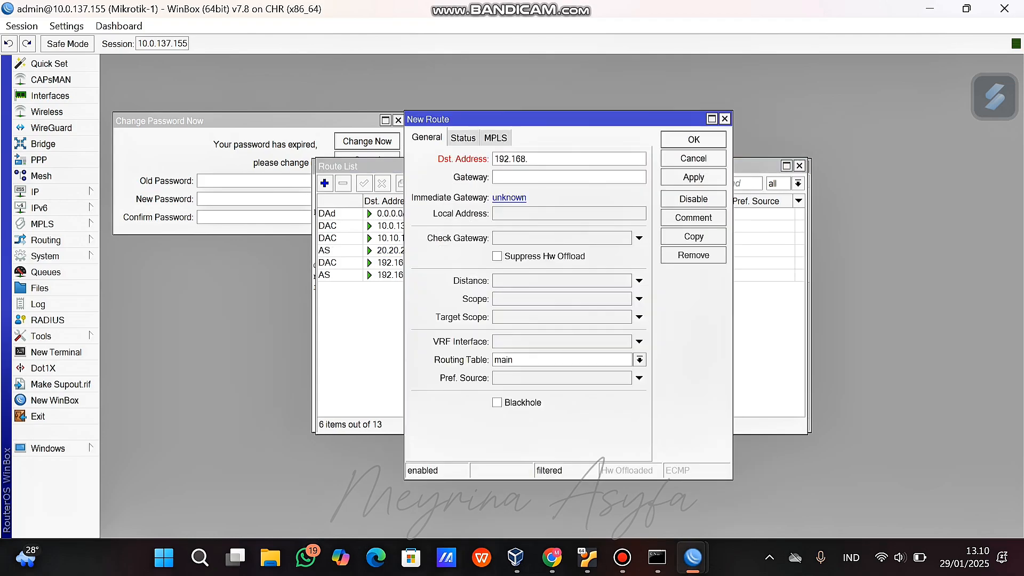
{"action": "type", "text": "2.0/24"}
{"action": "key", "text": "Tab"}
{"action": "type", "text": "10.10.10.2"}
{"action": "left_click", "coordinate": [694, 177]}
{"action": "left_click", "coordinate": [693, 139]}
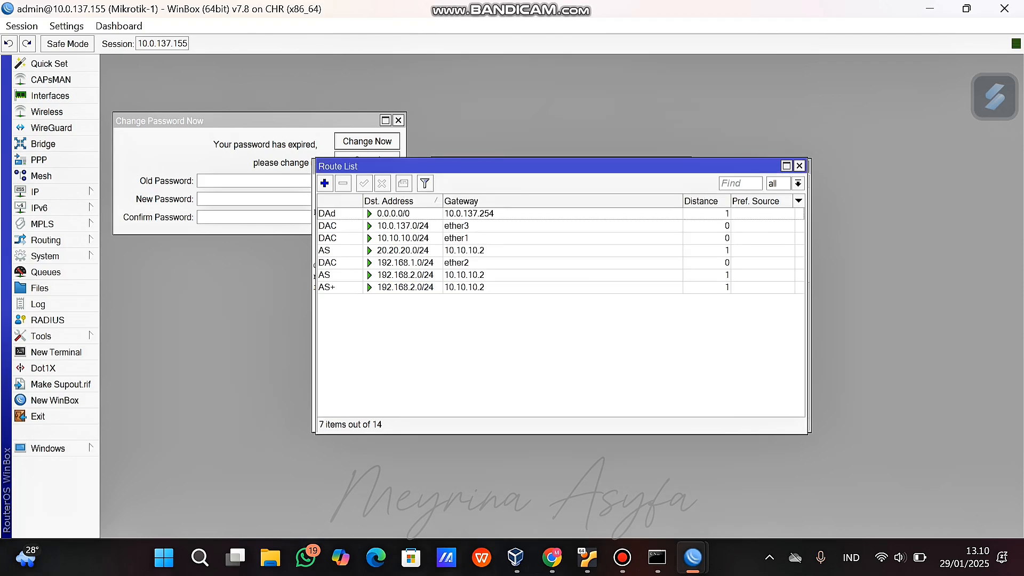
Add a static route to 192.168.3.0/24 via gateway 10.10.10.2.
{"action": "left_click", "coordinate": [324, 182]}
{"action": "key", "text": "BackSpace"}
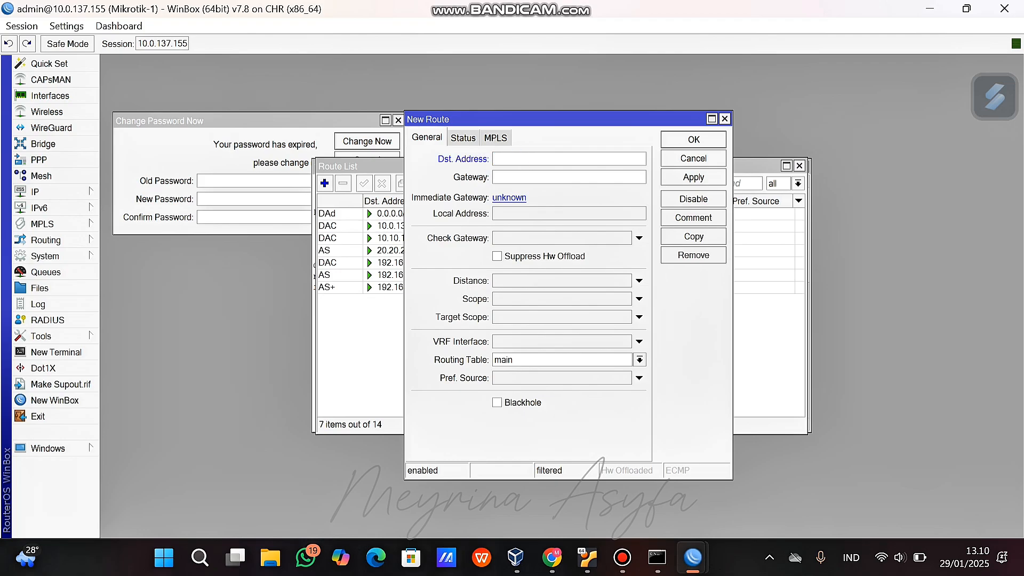
{"action": "type", "text": "192.1678"}
{"action": "key", "text": "BackSpace"}
{"action": "key", "text": "BackSpace"}
{"action": "type", "text": "8.3.0"}
{"action": "type", "text": "/24"}
{"action": "type", "text": "10"}
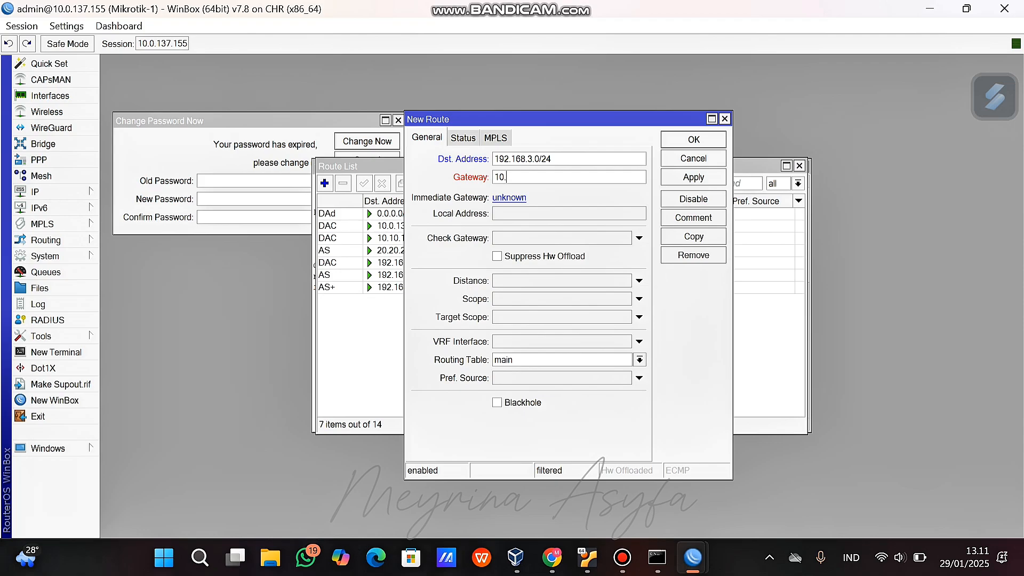
{"action": "type", "text": ".10.10.2"}
{"action": "left_click", "coordinate": [693, 177]}
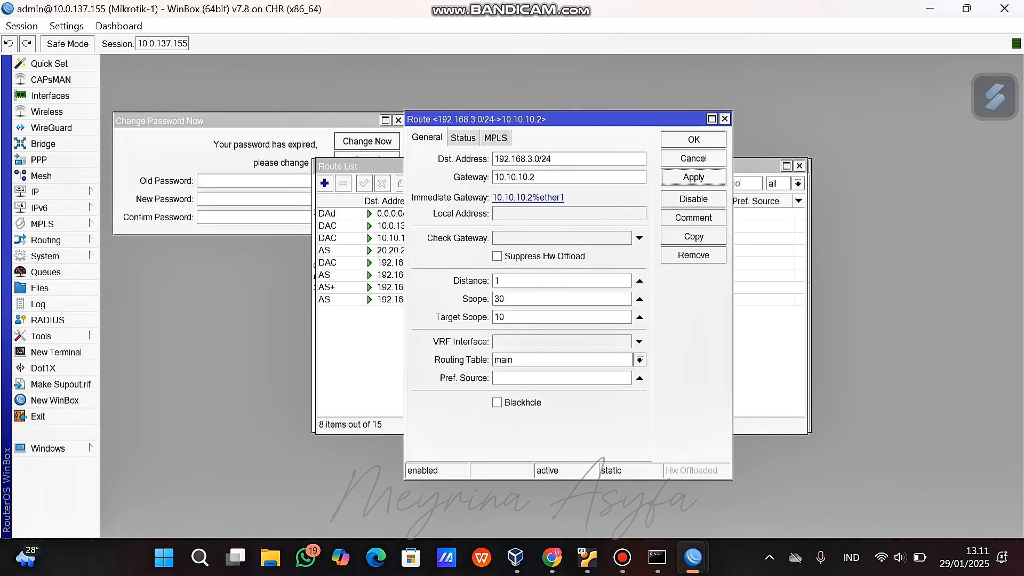
{"action": "key", "text": "Return"}
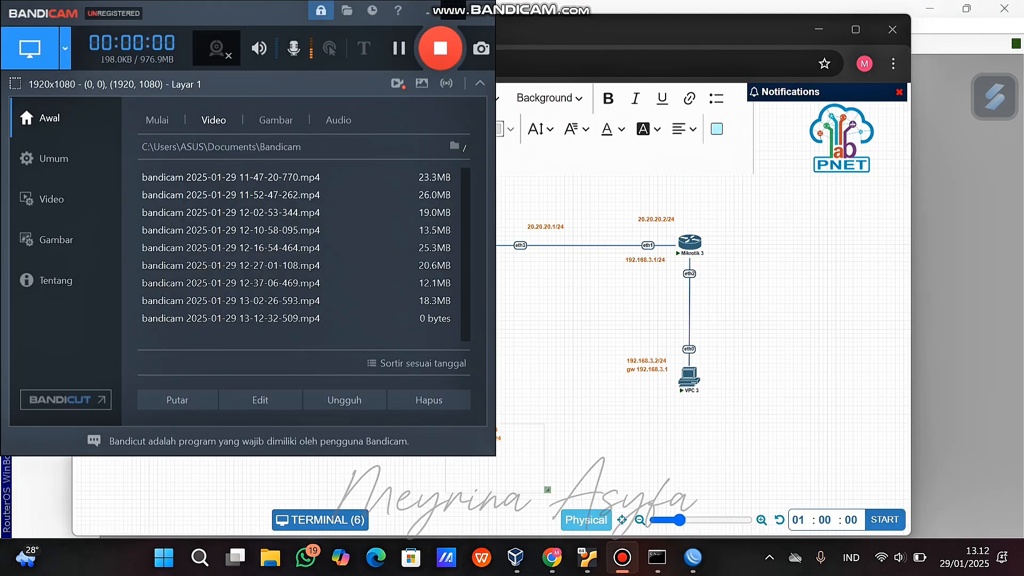
Finish 'DAC 20.20.20.0/24' in the VPC 2 note and begin a new line 'AS 192.168.1'.
{"action": "left_click", "coordinate": [453, 9]}
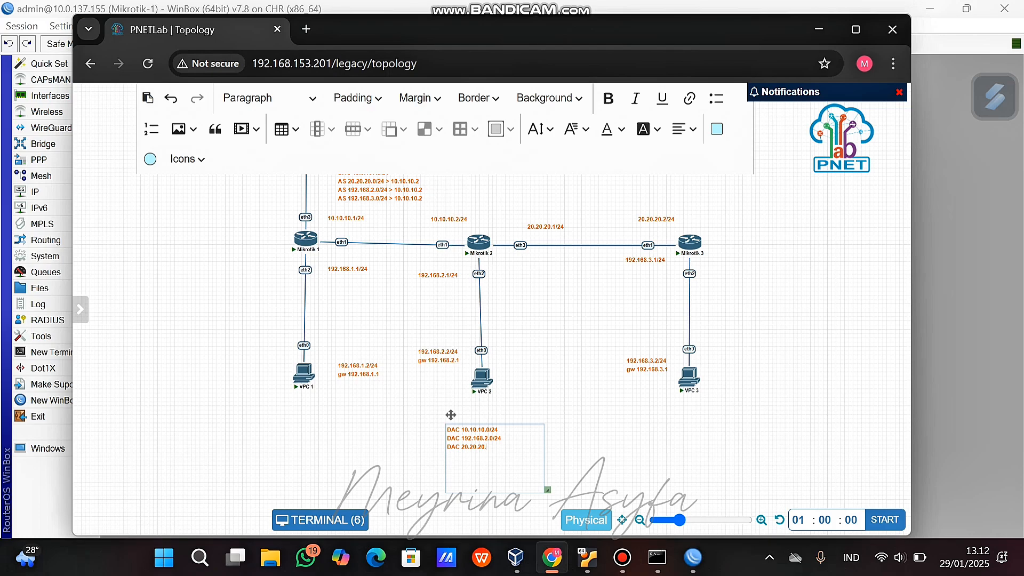
{"action": "type", "text": "24"}
{"action": "left_click", "coordinate": [576, 432]}
{"action": "left_click_drag", "start_coordinate": [472, 434], "coordinate": [474, 421]}
{"action": "double_click", "coordinate": [474, 421]}
{"action": "type", "text": "A"}
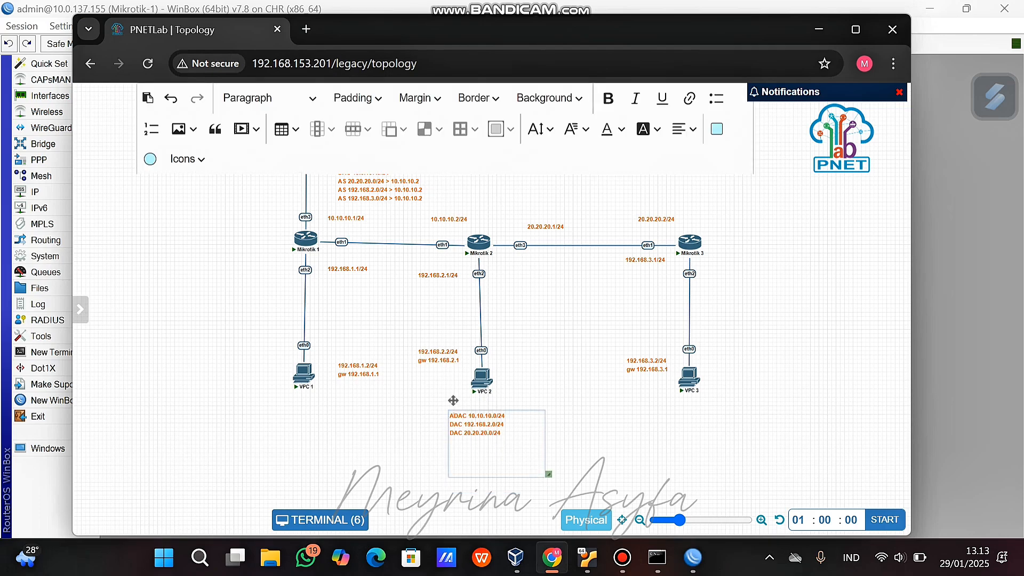
{"action": "type", "text": "S"}
{"action": "triple_click", "coordinate": [496, 433]}
{"action": "left_click", "coordinate": [501, 433]}
{"action": "key", "text": "Return"}
{"action": "type", "text": "AS 192.168.1.0/24"}
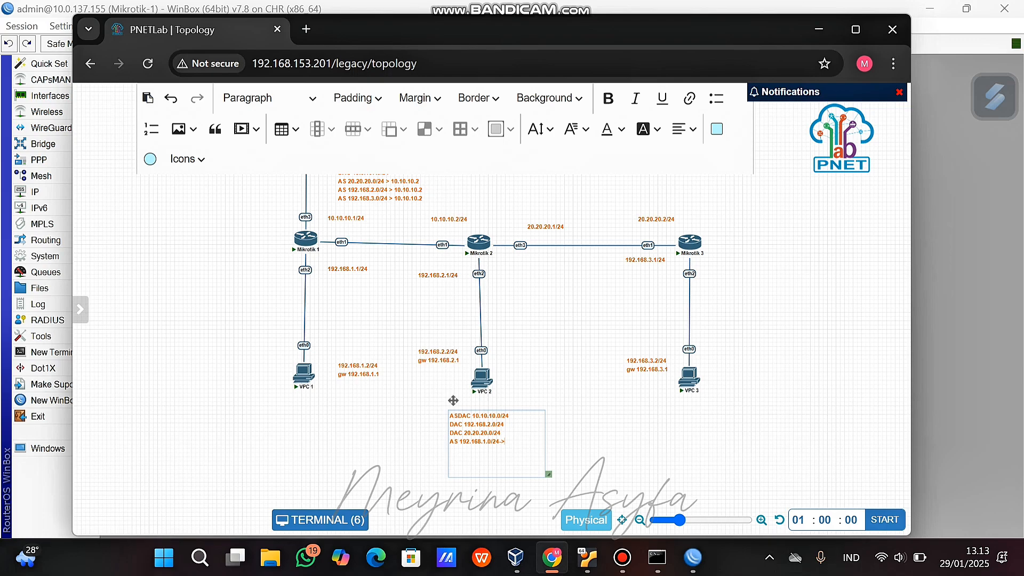
Finish the Mikrotik 2 note with '-> 10.10.10.1' and add 'AS 192.168.3.0/24 -> 20.20.20.2'.
{"action": "type", "text": "->10.10.10.1"}
{"action": "key", "text": "Return"}
{"action": "type", "text": "AS 192.168.3.0/24-> 20."}
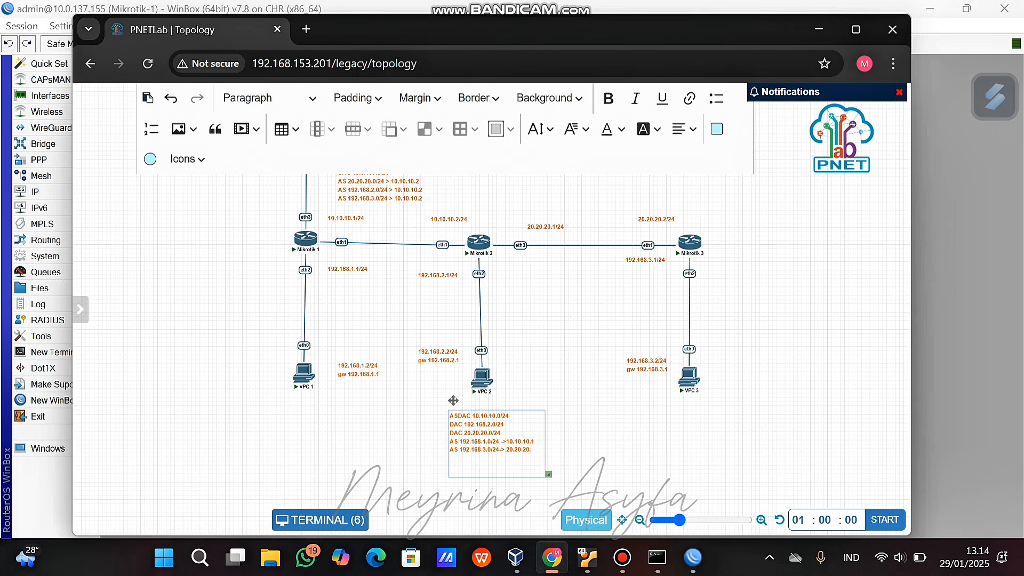
{"action": "type", "text": "2"}
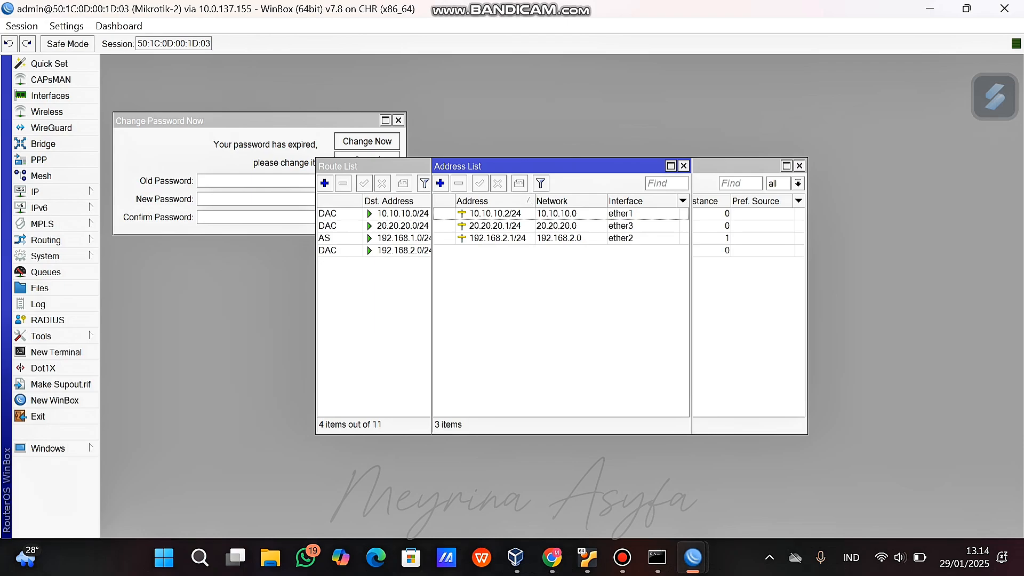
On Mikrotik-2, add a static route to 192.168.3.0/24 with gateway 20.20.20.2.
{"action": "left_click", "coordinate": [684, 165]}
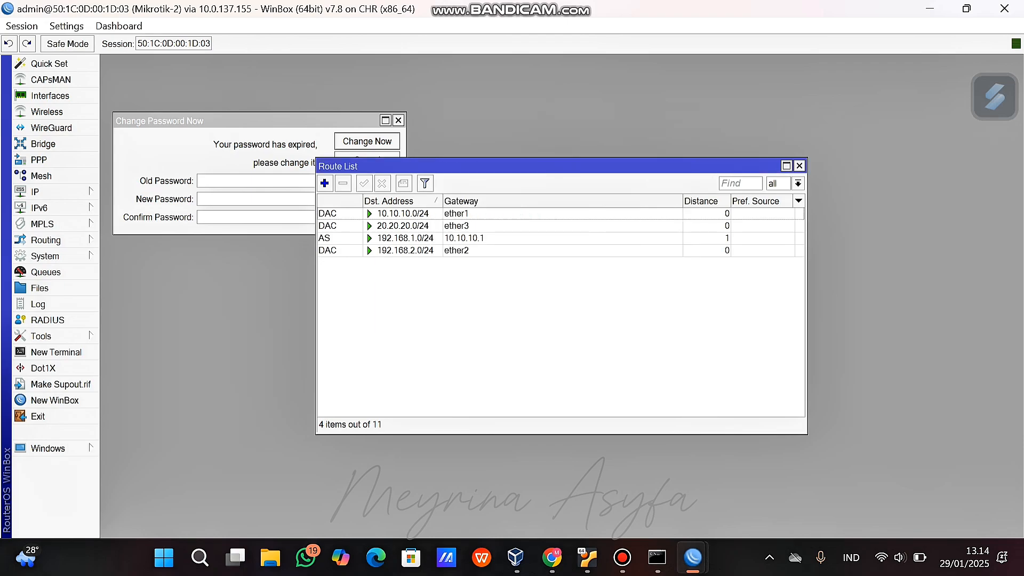
{"action": "left_click", "coordinate": [325, 183]}
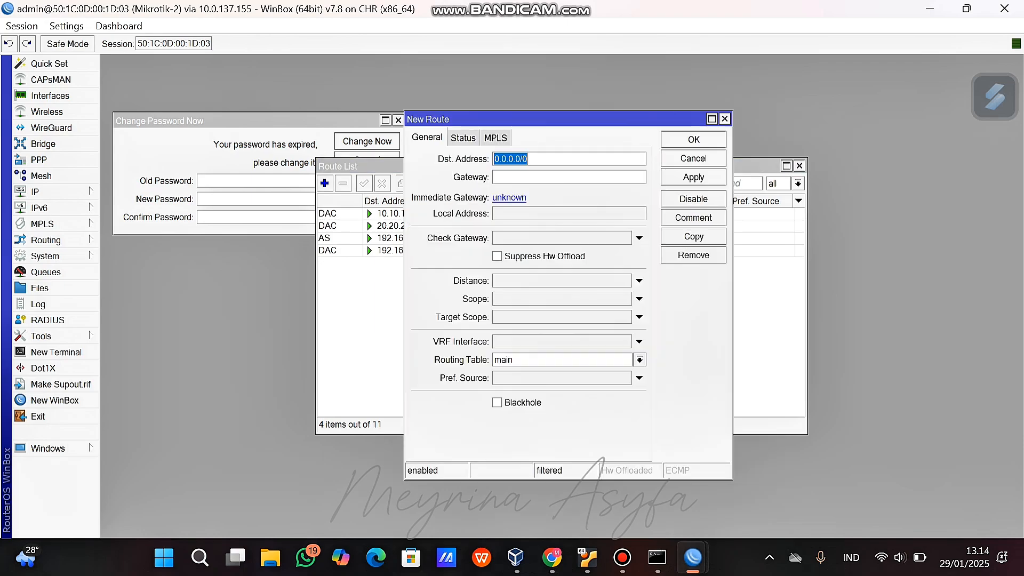
{"action": "type", "text": "192.168.3.0/24"}
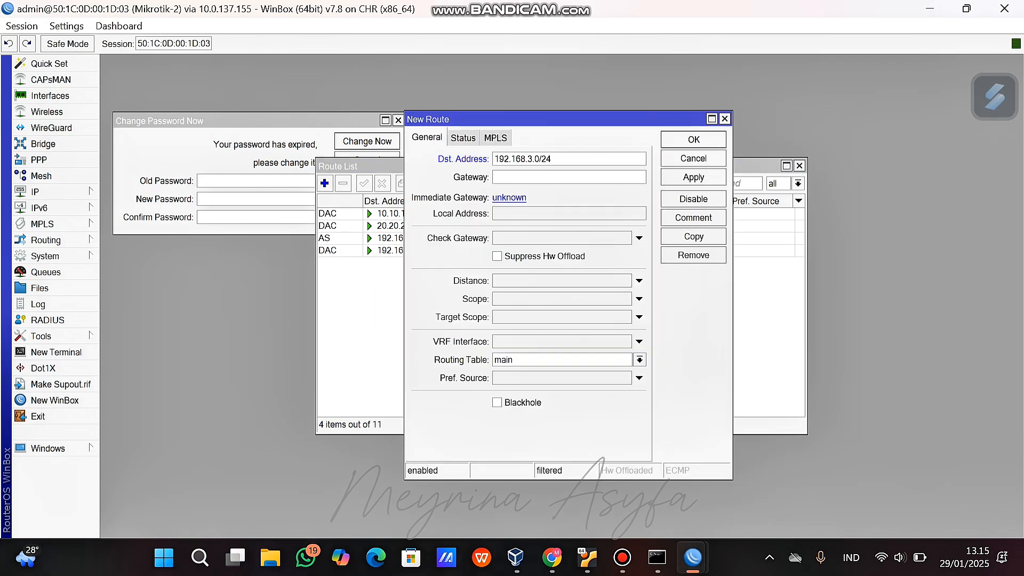
{"action": "key", "text": "Tab"}
{"action": "type", "text": "20.20.20.2"}
{"action": "key", "text": "Return"}
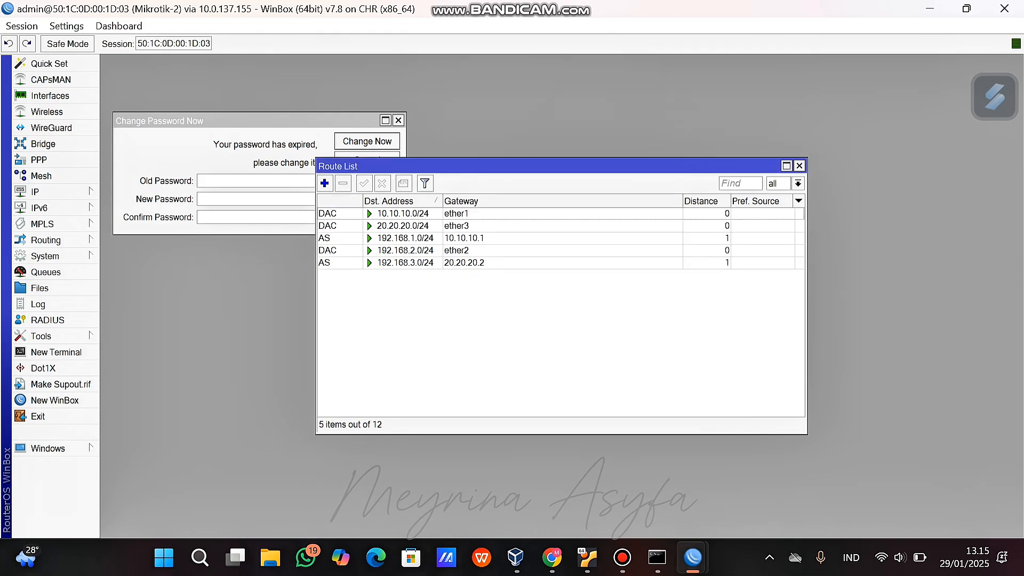
{"action": "left_click", "coordinate": [552, 558]}
Correct 'ASDAC' to 'DAC' in the Mikrotik 2 routing note.
{"action": "left_click", "coordinate": [603, 426]}
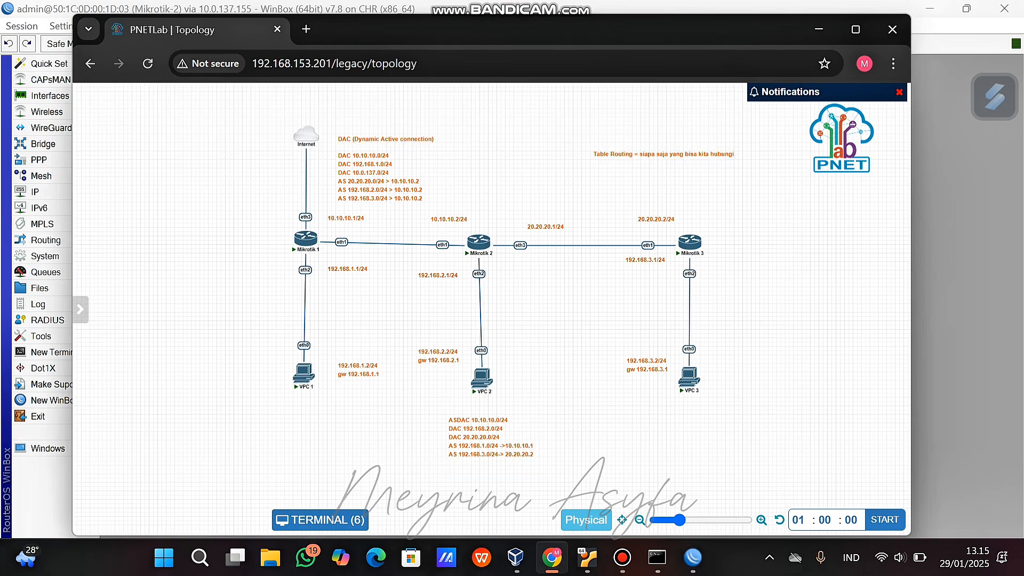
{"action": "double_click", "coordinate": [477, 435]}
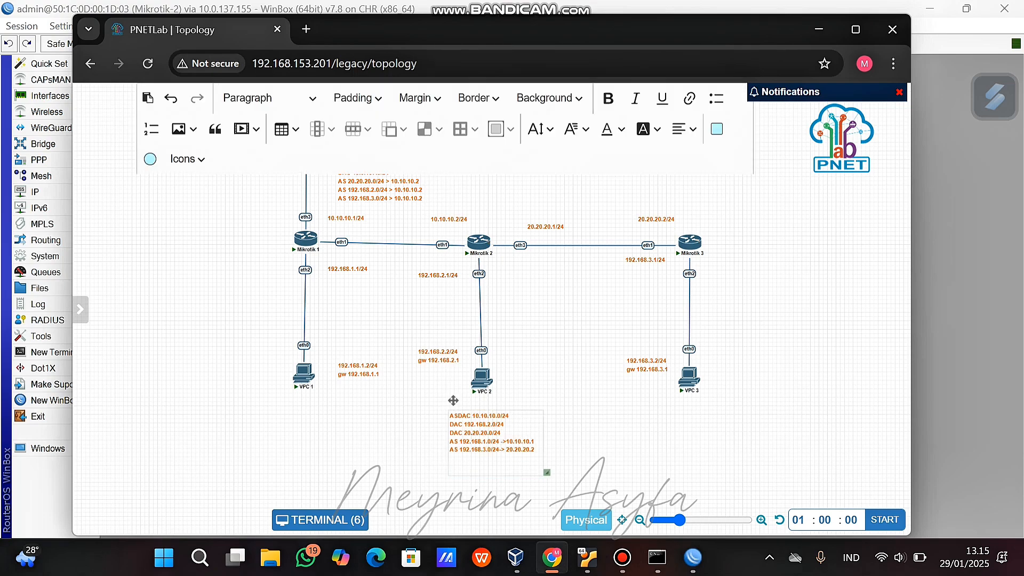
{"action": "double_click", "coordinate": [478, 434]}
{"action": "left_click", "coordinate": [457, 416]}
{"action": "key", "text": "BackSpace"}
{"action": "key", "text": "BackSpace"}
{"action": "left_click", "coordinate": [598, 432]}
Duplicate the routing note and place the copy beside Mikrotik 3.
{"action": "right_click", "coordinate": [502, 433]}
{"action": "left_click", "coordinate": [550, 402]}
{"action": "left_click_drag", "start_coordinate": [514, 476], "coordinate": [759, 258]}
{"action": "double_click", "coordinate": [759, 259]}
{"action": "left_click_drag", "start_coordinate": [754, 268], "coordinate": [797, 294]}
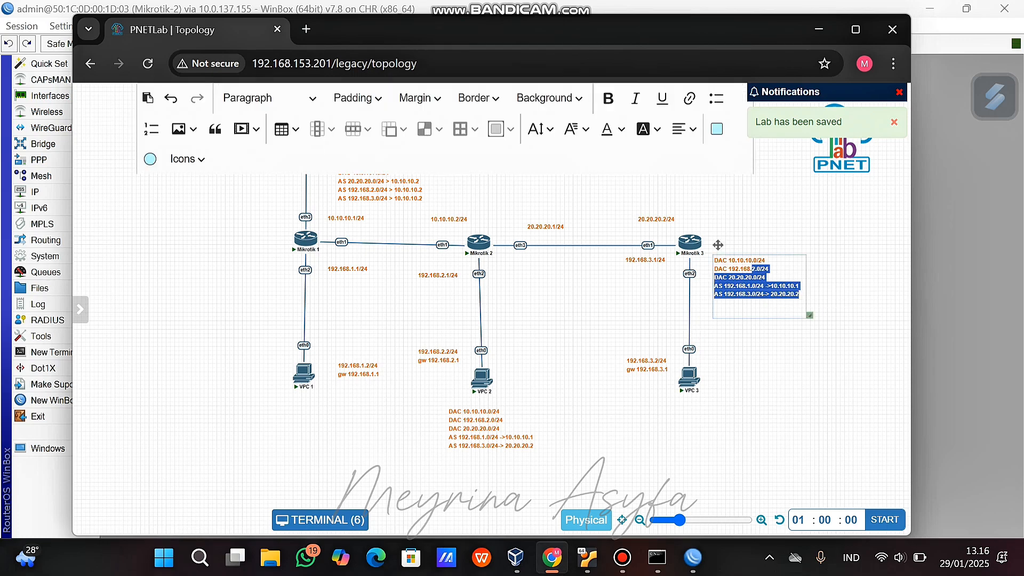
{"action": "left_click", "coordinate": [774, 342]}
{"action": "left_click_drag", "start_coordinate": [763, 262], "coordinate": [810, 266]}
Rewrite the copy as DAC 20.20.20.0/24, DAC 192.168.3.0/24, AS 10.10.10.0/24 -> 20.20.20.1.
{"action": "double_click", "coordinate": [764, 244]}
{"action": "type", "text": "20.20.20."}
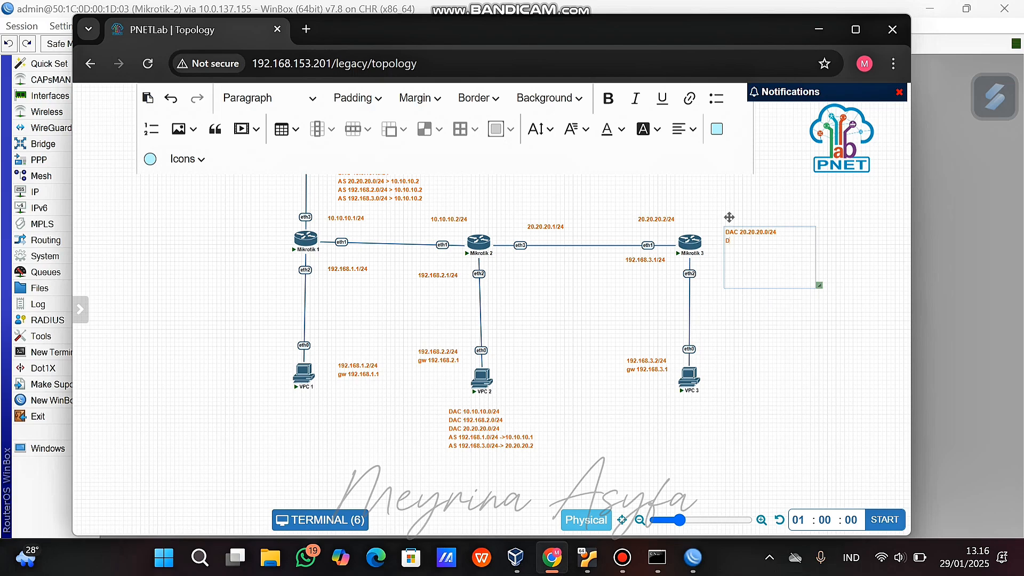
{"action": "type", "text": "0/24"}
{"action": "key", "text": "Return"}
{"action": "type", "text": "DAC 192.168.3.0/24 AS 10.10.10.0/24 -> 20.20.20.1"}
{"action": "key", "text": "Return"}
Add 'AS 192.168.2.0/24 -> 20.20.20.1' and 'AS 192.168.1.0/24 -> 20.20.20.1' to the Mikrotik 3 note.
{"action": "type", "text": "AS 192.168.2.0"}
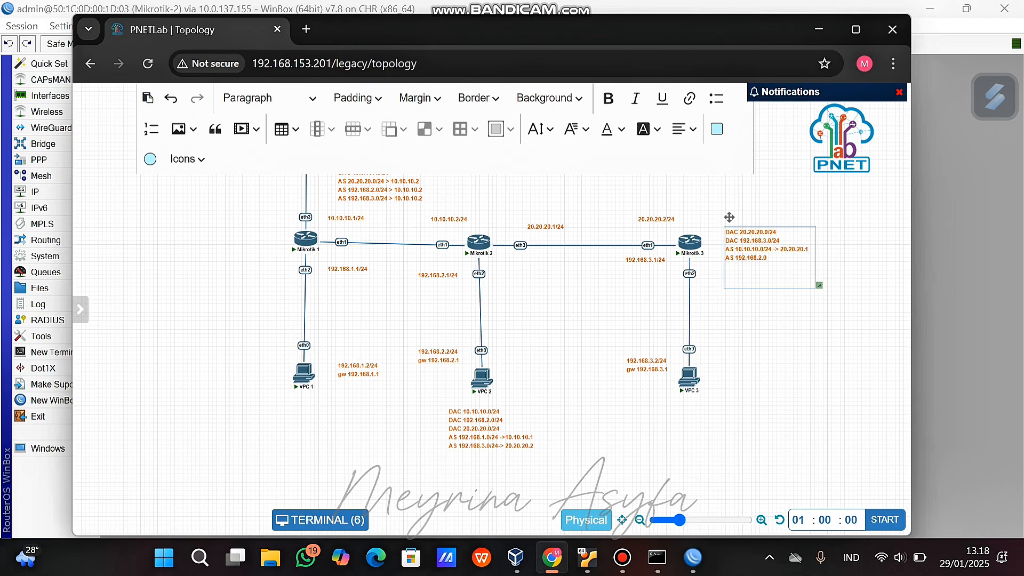
{"action": "type", "text": "/24"}
{"action": "type", "text": "0"}
{"action": "type", "text": ".20"}
{"action": "type", "text": "S"}
{"action": "type", "text": "68"}
{"action": "type", "text": ".1"}
{"action": "type", "text": "20,"}
{"action": "type", "text": "20.2"}
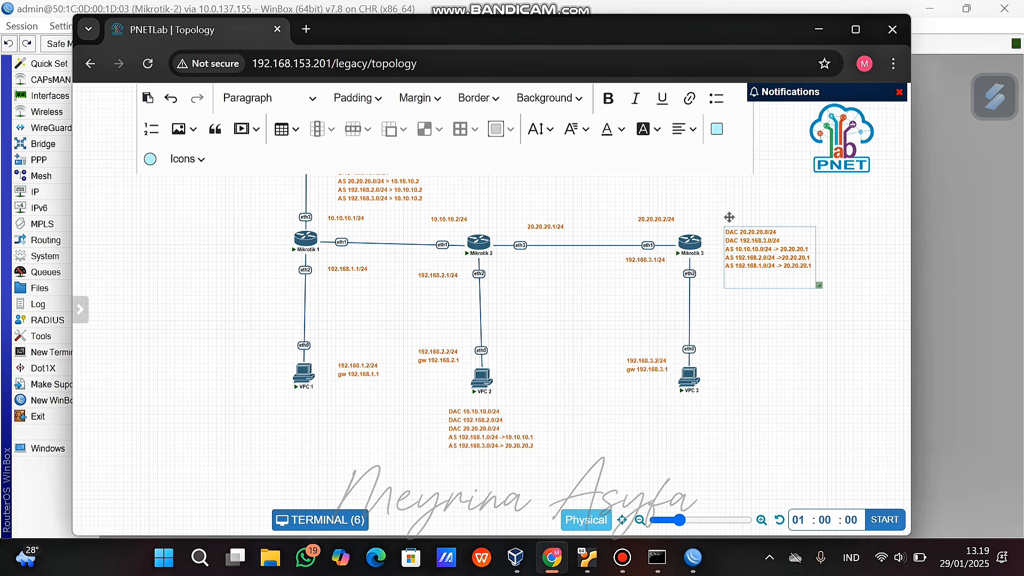
{"action": "double_click", "coordinate": [751, 265]}
Open the IP Routes list on the Mikrotik-3 WinBox session.
{"action": "mouse_move", "coordinate": [693, 557]}
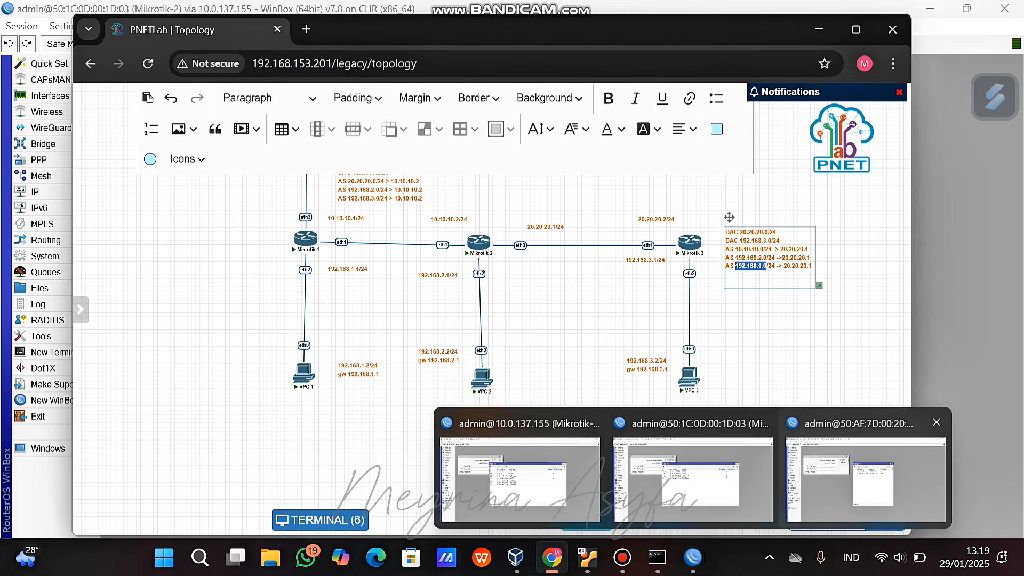
{"action": "left_click", "coordinate": [862, 464]}
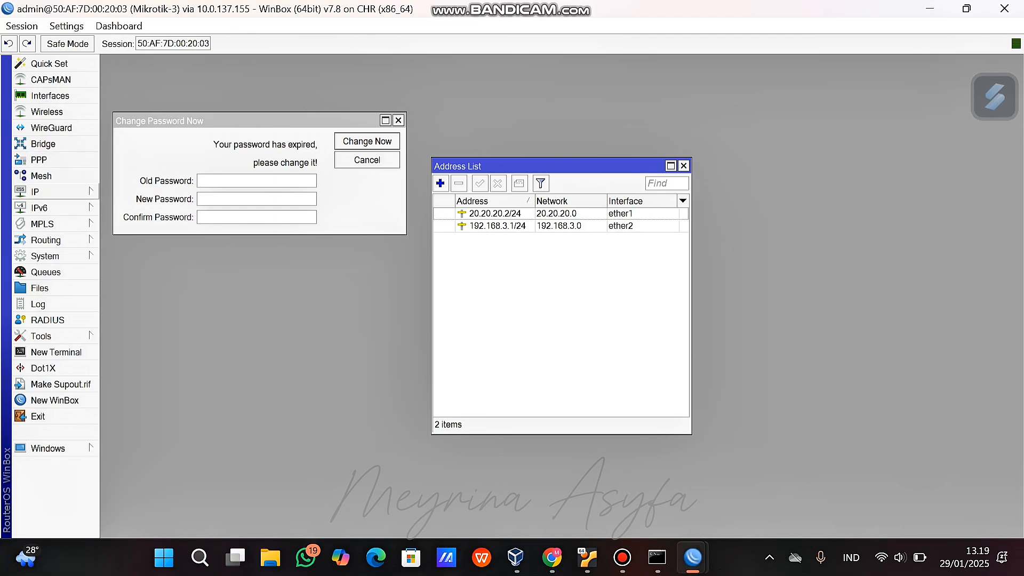
{"action": "left_click", "coordinate": [46, 240]}
{"action": "left_click", "coordinate": [35, 192]}
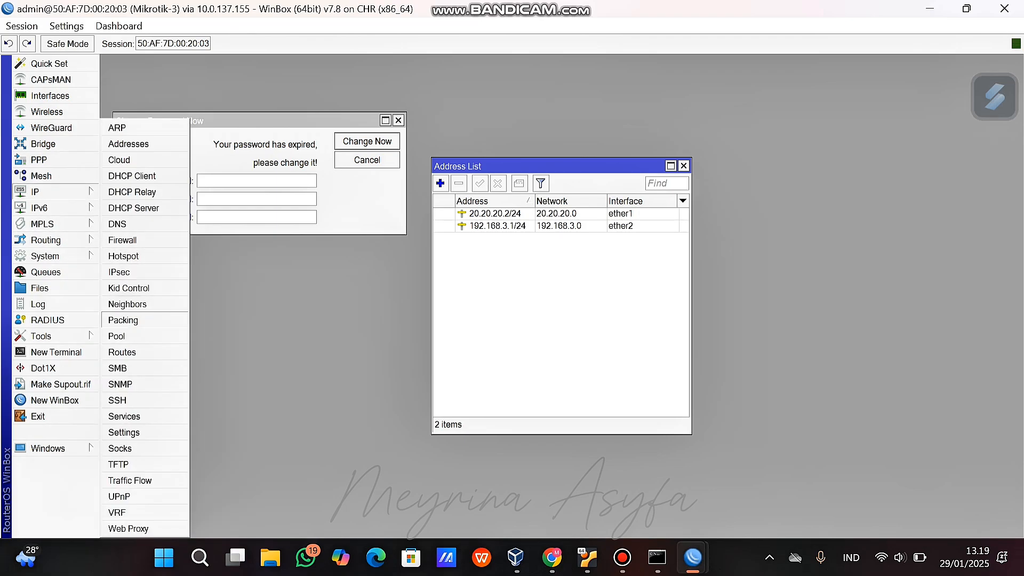
{"action": "left_click", "coordinate": [120, 351]}
Add static routes to 10.10.10.0/24 and 192.168.2.0/24 via gateway 20.20.20.1.
{"action": "left_click", "coordinate": [324, 183]}
{"action": "type", "text": "10.210.10"}
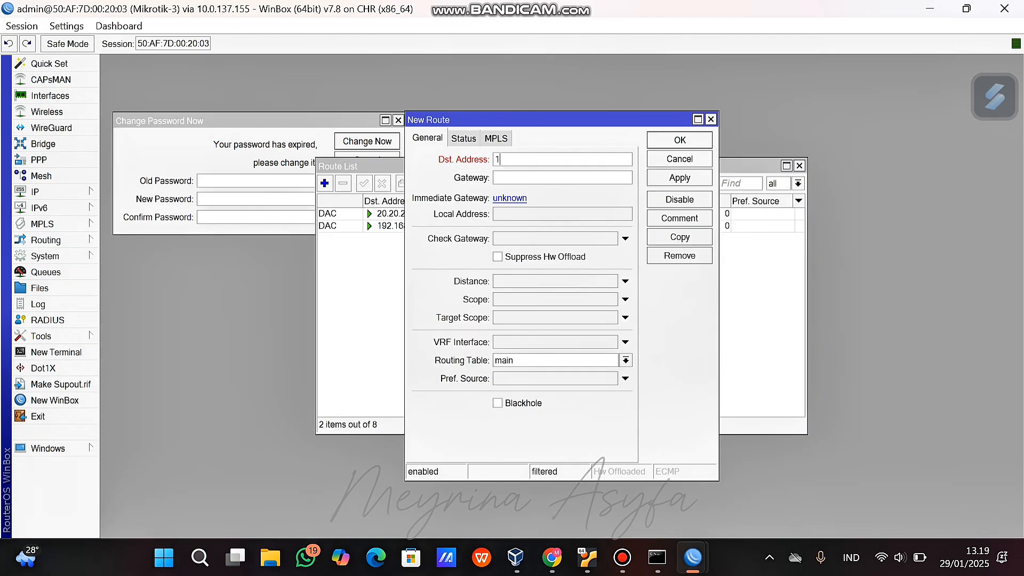
{"action": "key", "text": "BackSpace"}
{"action": "key", "text": "BackSpace"}
{"action": "key", "text": "BackSpace"}
{"action": "key", "text": "BackSpace"}
{"action": "key", "text": "BackSpace"}
{"action": "key", "text": "BackSpace"}
{"action": "type", "text": "10.10.0/24"}
{"action": "key", "text": "Tab"}
{"action": "type", "text": "20."}
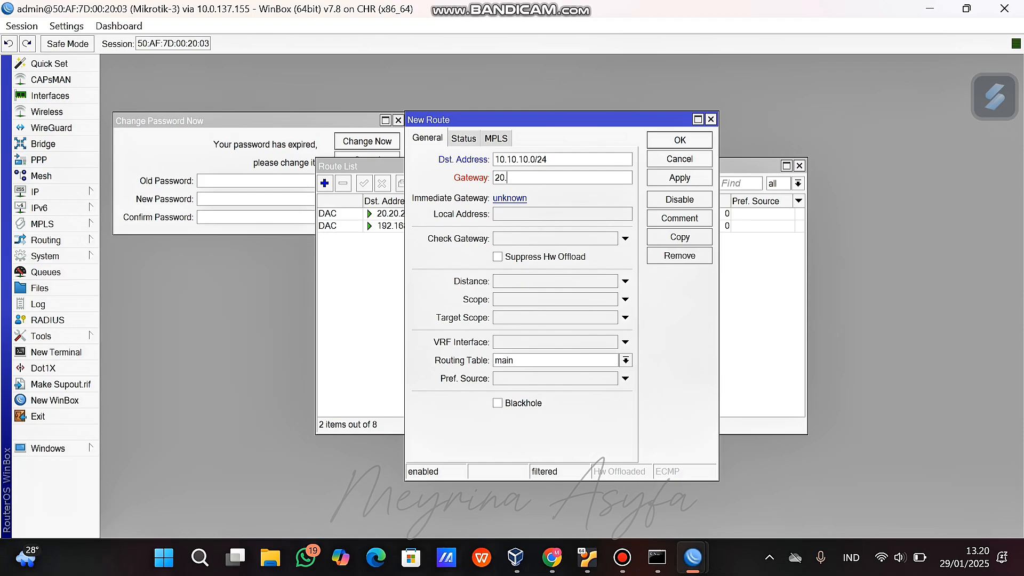
{"action": "type", "text": "20.20.1"}
{"action": "key", "text": "Return"}
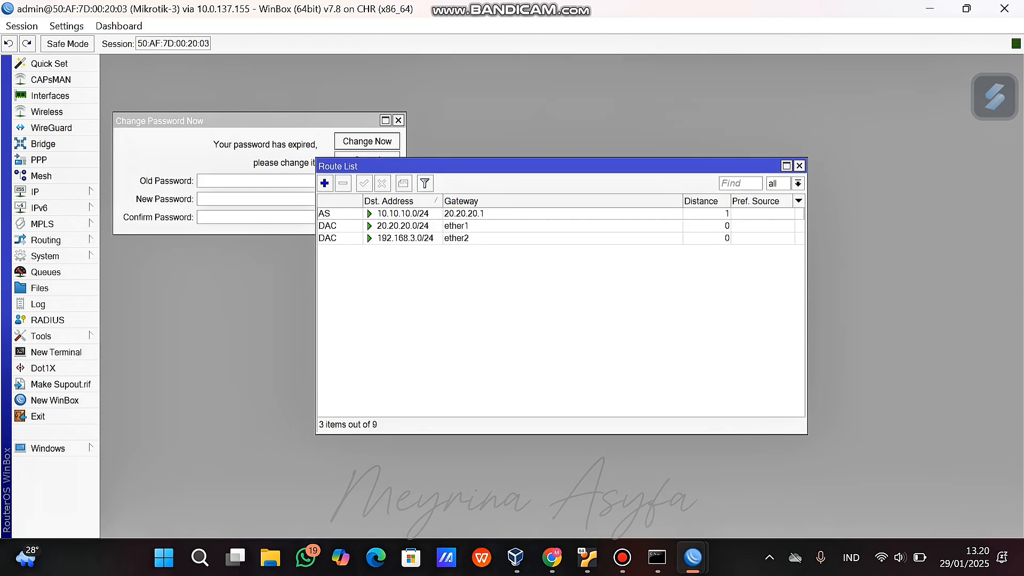
{"action": "key", "text": "Insert"}
{"action": "type", "text": "192.168"}
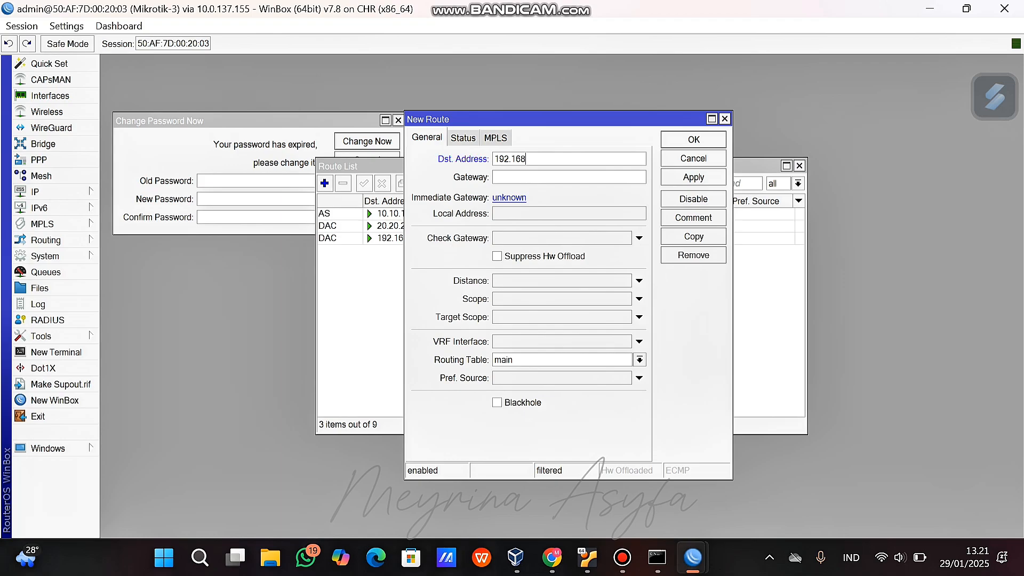
{"action": "type", "text": ".2.0/24"}
{"action": "key", "text": "Tab"}
{"action": "type", "text": "20.20.20.1"}
{"action": "key", "text": "Return"}
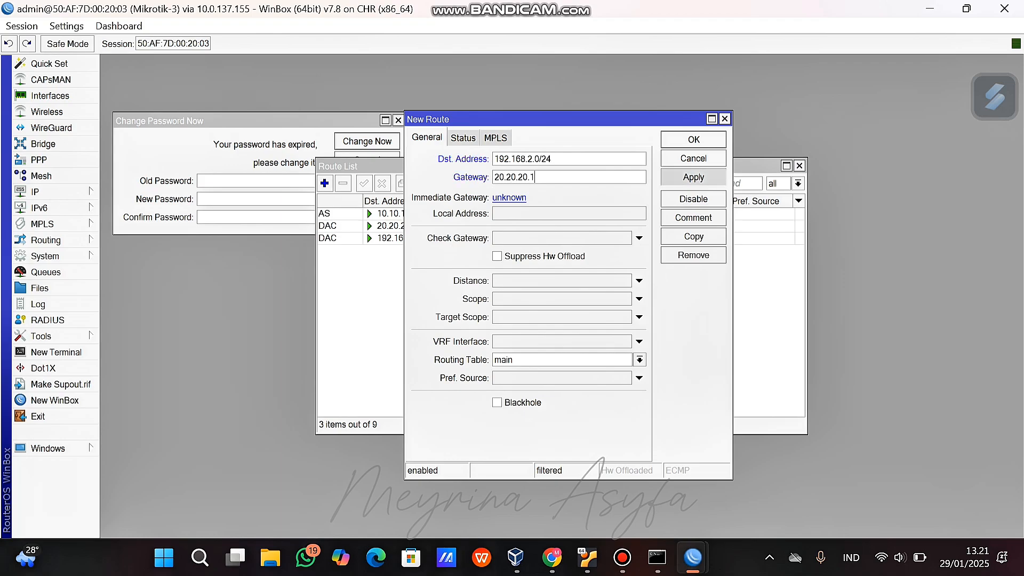
Add a static route to 192.168.1.0/24 via gateway 20.20.20.1.
{"action": "left_click", "coordinate": [324, 183]}
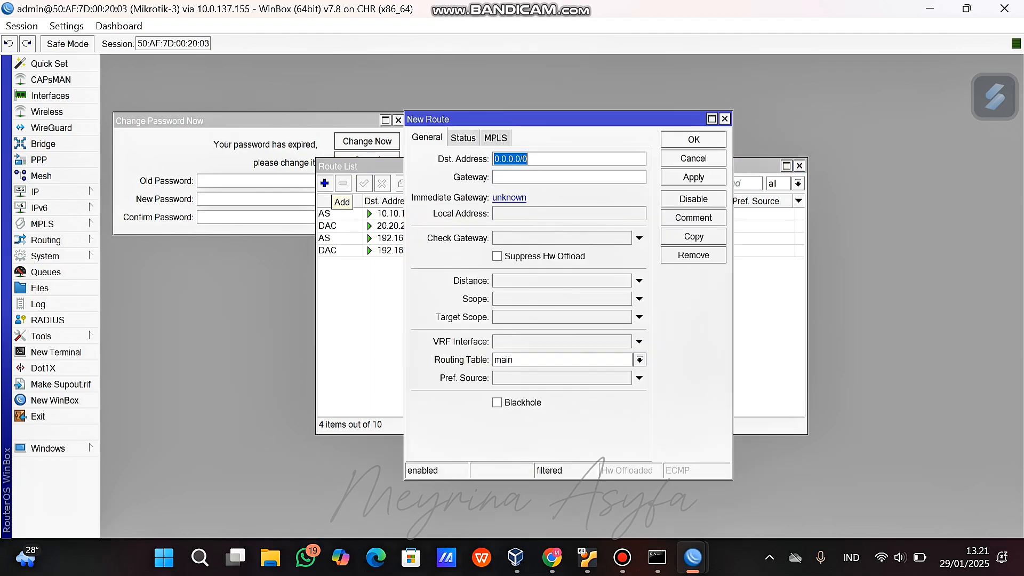
{"action": "type", "text": "192.168.1"}
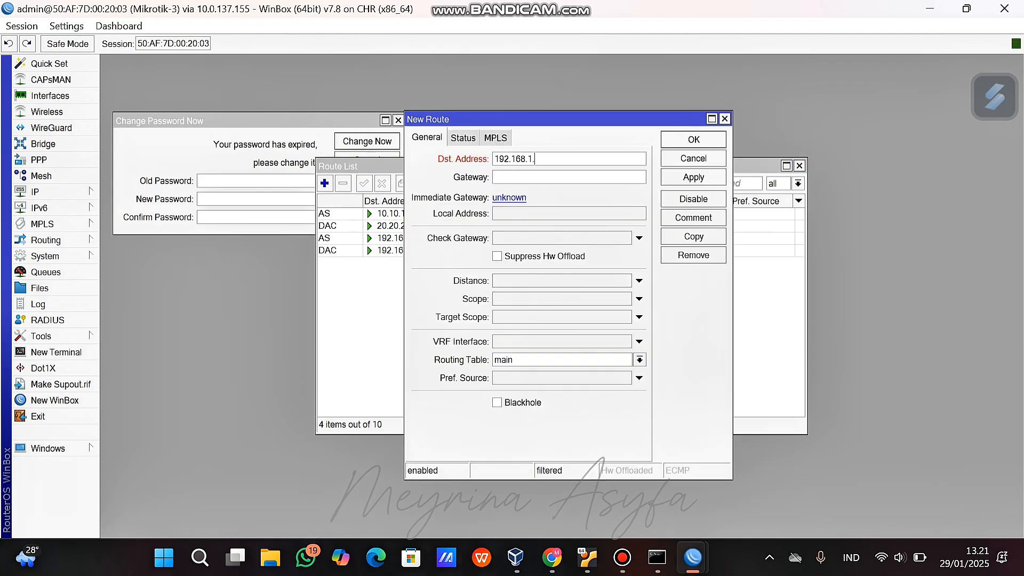
{"action": "type", "text": ".0/24"}
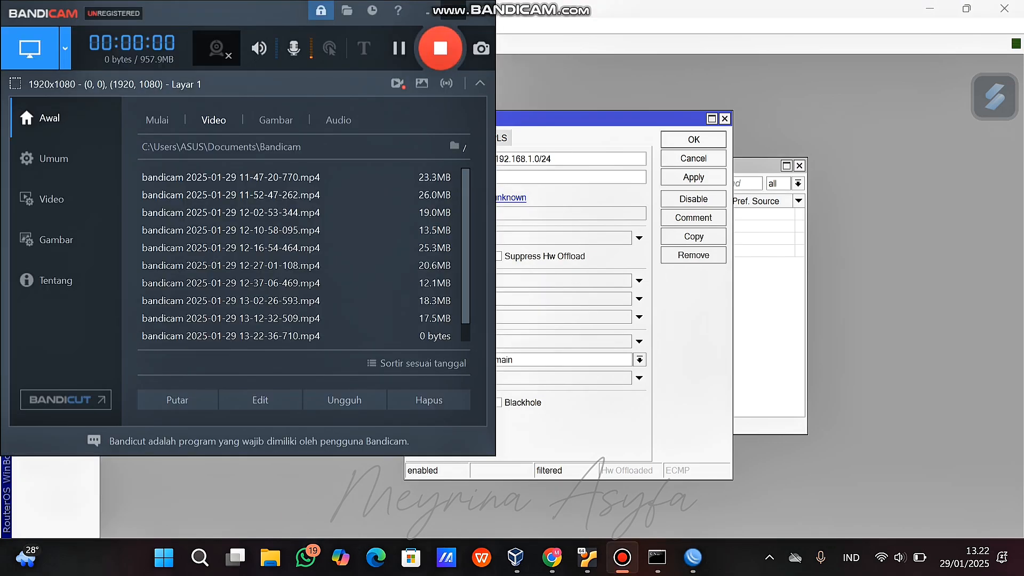
{"action": "left_click", "coordinate": [453, 10]}
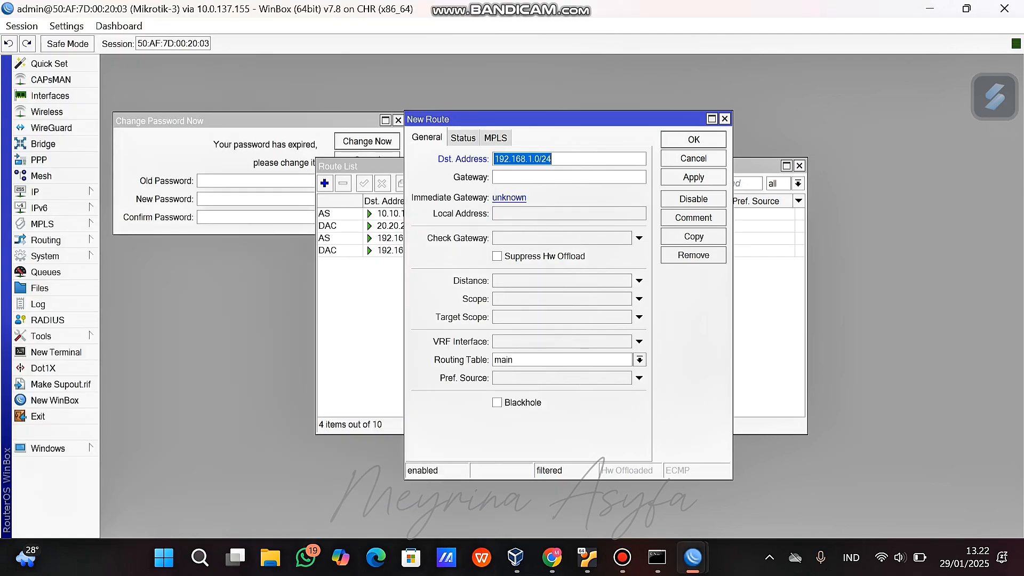
{"action": "left_click", "coordinate": [533, 178]}
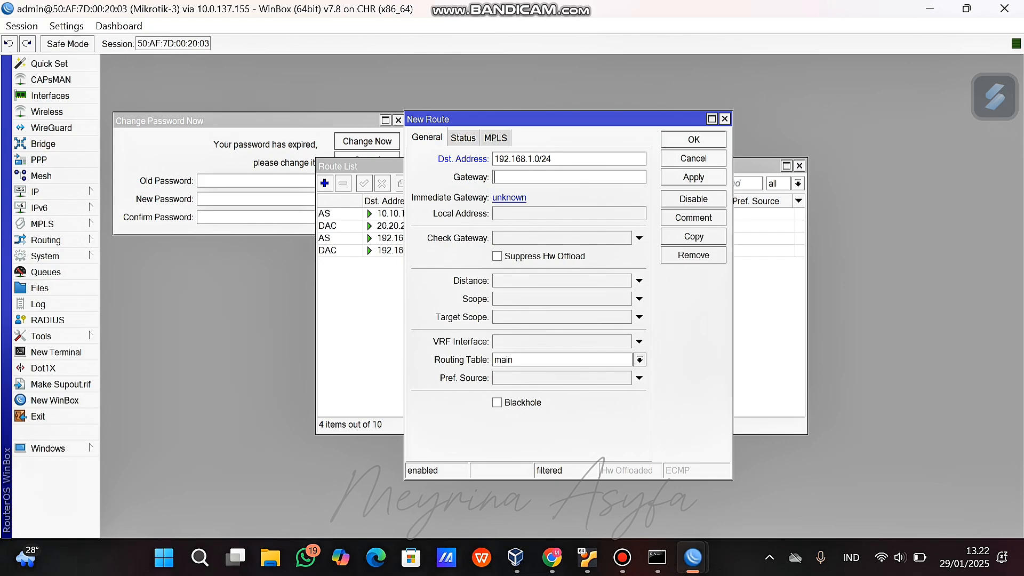
{"action": "type", "text": "20.20.20.21"}
{"action": "key", "text": "BackSpace"}
{"action": "type", "text": "1"}
{"action": "left_click", "coordinate": [693, 177]}
{"action": "left_click", "coordinate": [694, 140]}
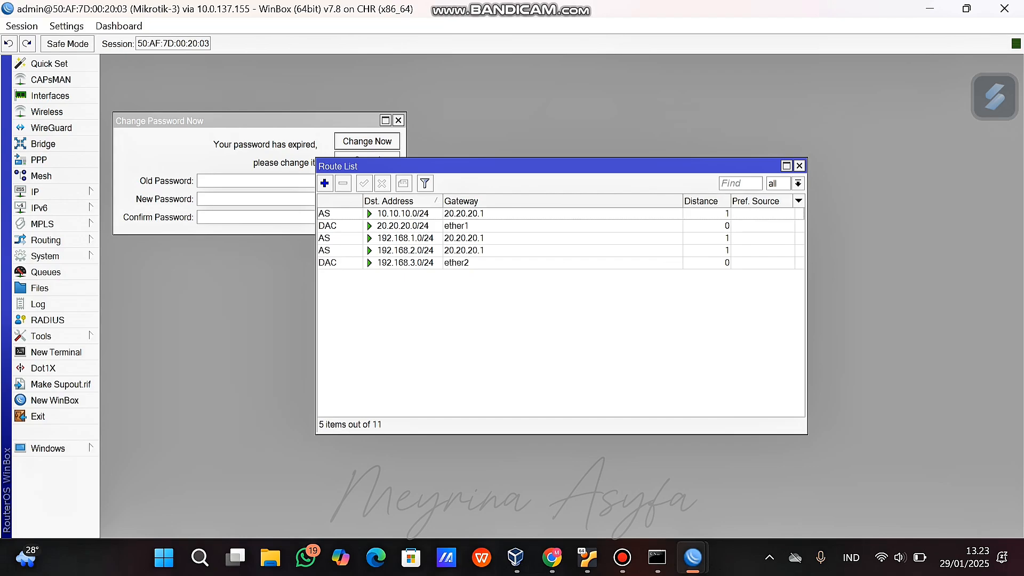
Inspect Mikrotik-3's 192.168.2.0/24 and 192.168.1.0/24 routes, then return to the PNETLab topology.
{"action": "double_click", "coordinate": [407, 251]}
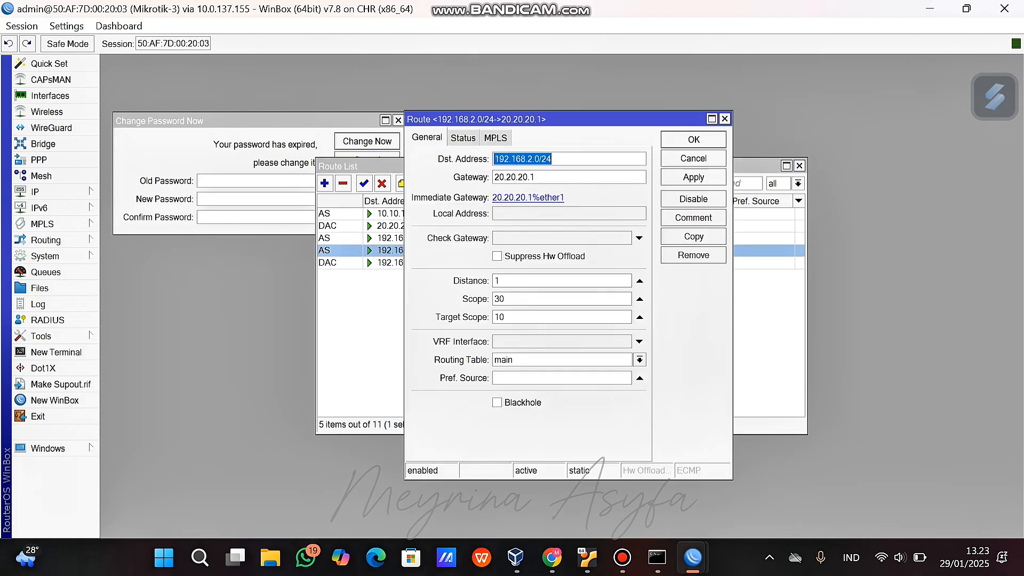
{"action": "left_click", "coordinate": [360, 331]}
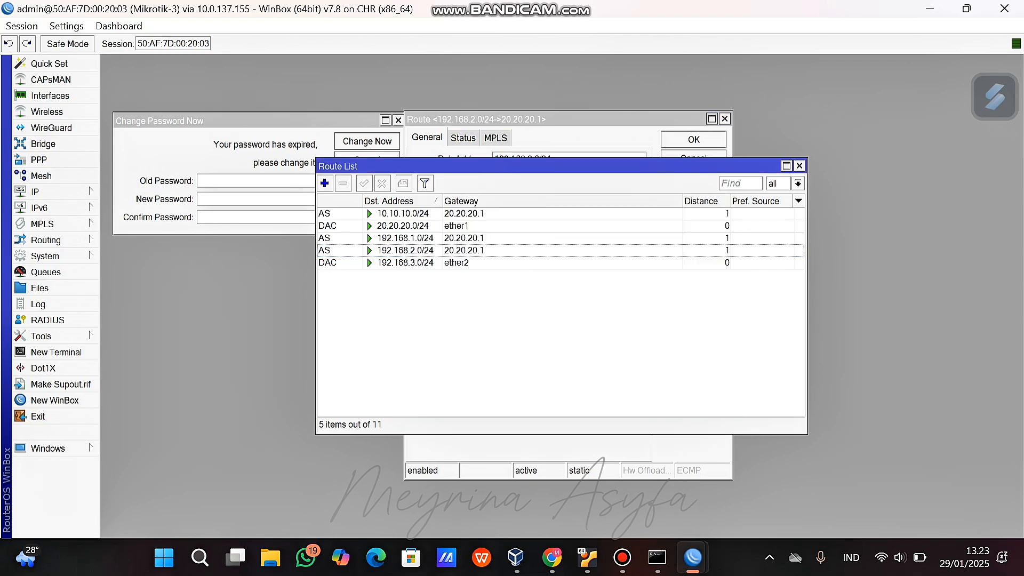
{"action": "double_click", "coordinate": [408, 238]}
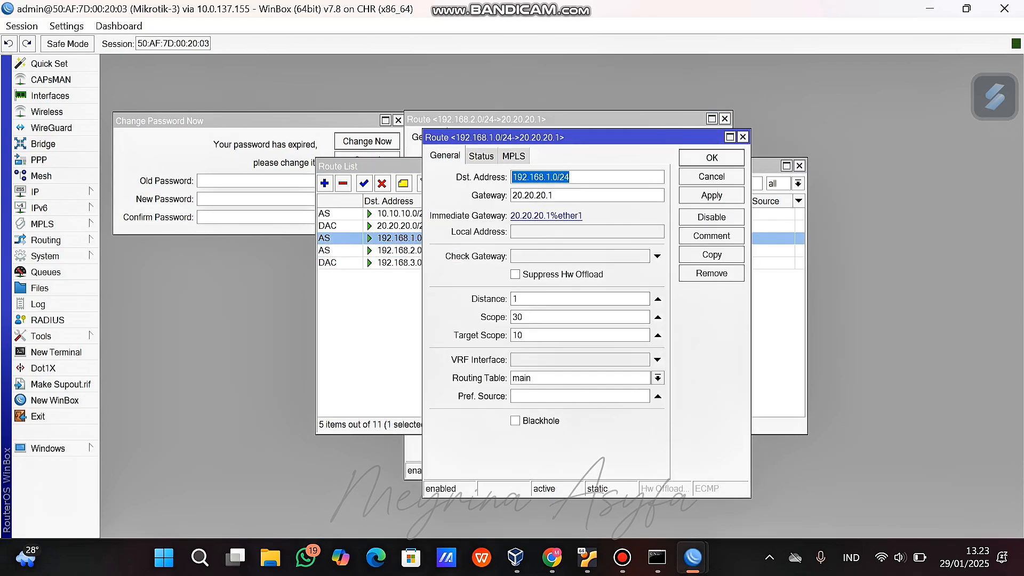
{"action": "left_click", "coordinate": [711, 196]}
{"action": "left_click", "coordinate": [711, 158]}
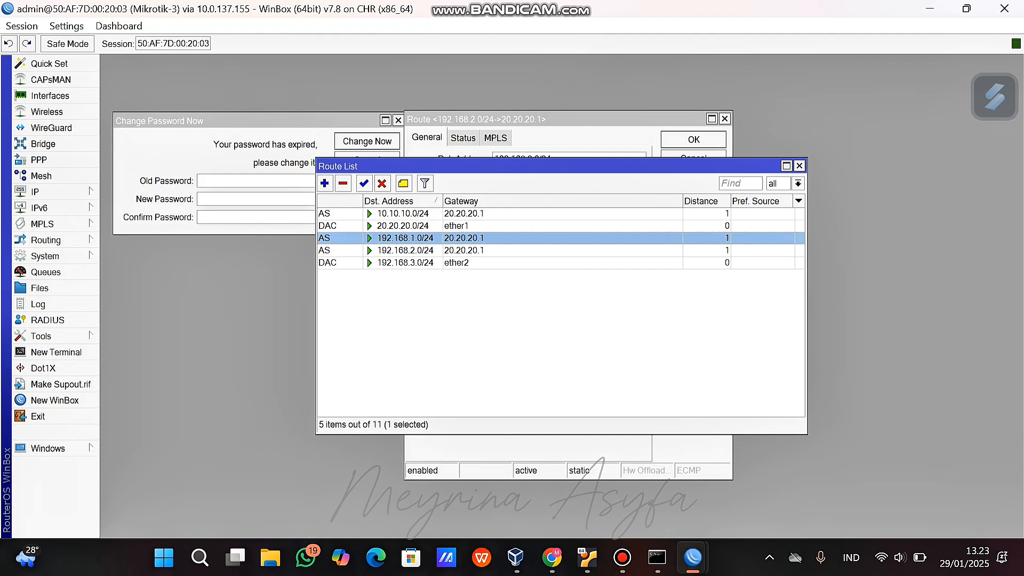
{"action": "left_click", "coordinate": [552, 557]}
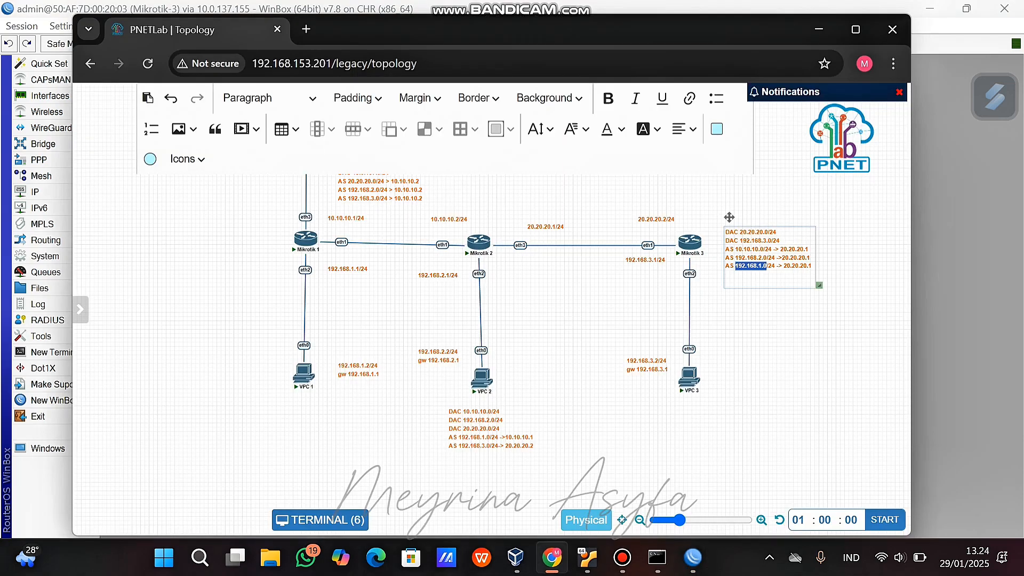
Bring the Mikrotik-1 WinBox window with its eight-route list to the front.
{"action": "mouse_move", "coordinate": [487, 244]}
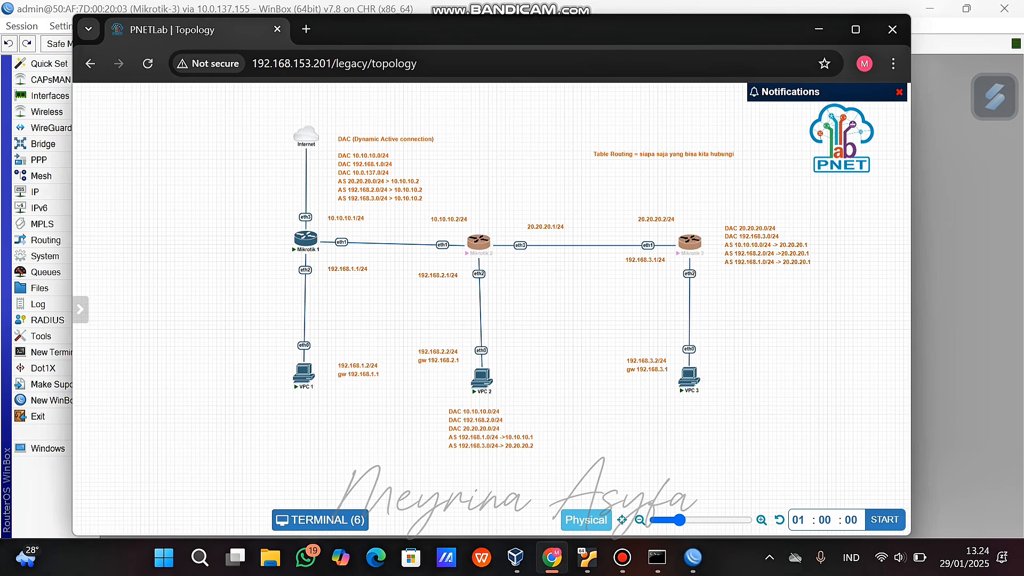
{"action": "mouse_move", "coordinate": [693, 557]}
{"action": "left_click", "coordinate": [537, 480]}
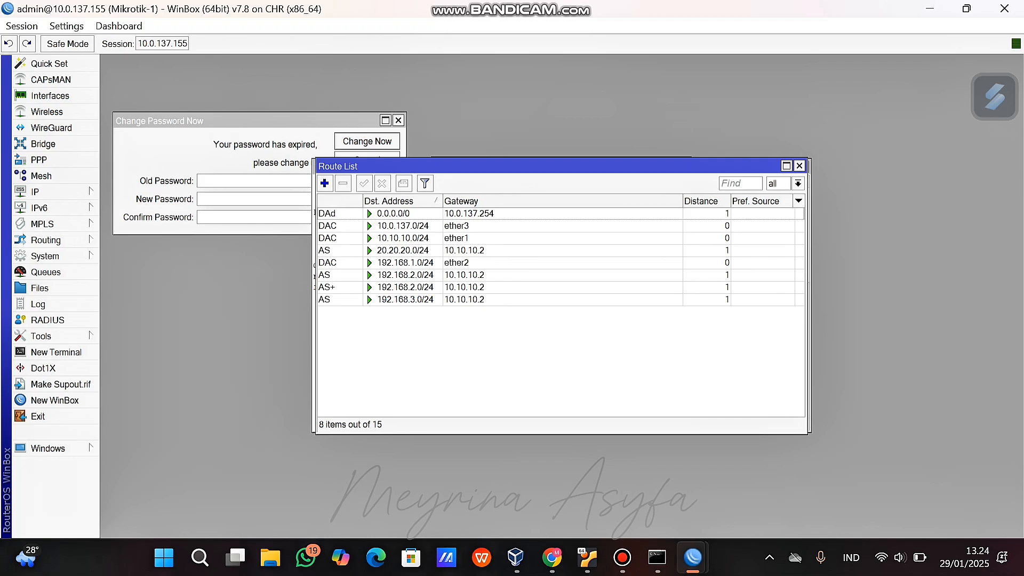
From a Mikrotik-1 terminal, ping 10.10.10.2 and 20.20.20.2 successfully.
{"action": "left_click", "coordinate": [56, 352]}
{"action": "type", "text": "***********"}
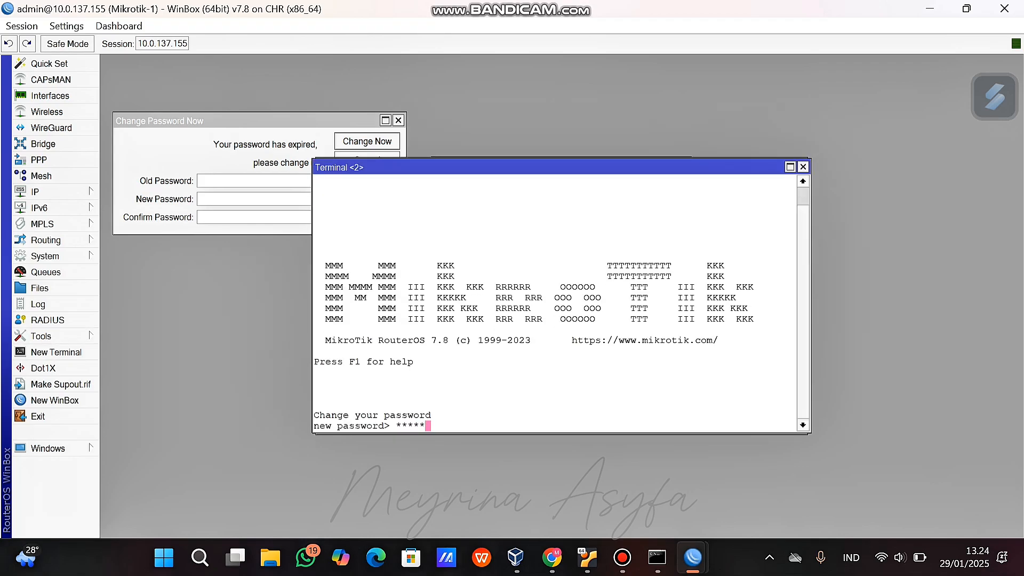
{"action": "key", "text": "BackSpace"}
{"action": "key", "text": "BackSpace"}
{"action": "key", "text": "BackSpace"}
{"action": "key", "text": "BackSpace"}
{"action": "key", "text": "BackSpace"}
{"action": "key", "text": "BackSpace"}
{"action": "key", "text": "BackSpace"}
{"action": "key", "text": "BackSpace"}
{"action": "key", "text": "BackSpace"}
{"action": "key", "text": "BackSpace"}
{"action": "key", "text": "BackSpace"}
{"action": "key", "text": "ctrl+c"}
{"action": "type", "text": "ping 10.10."}
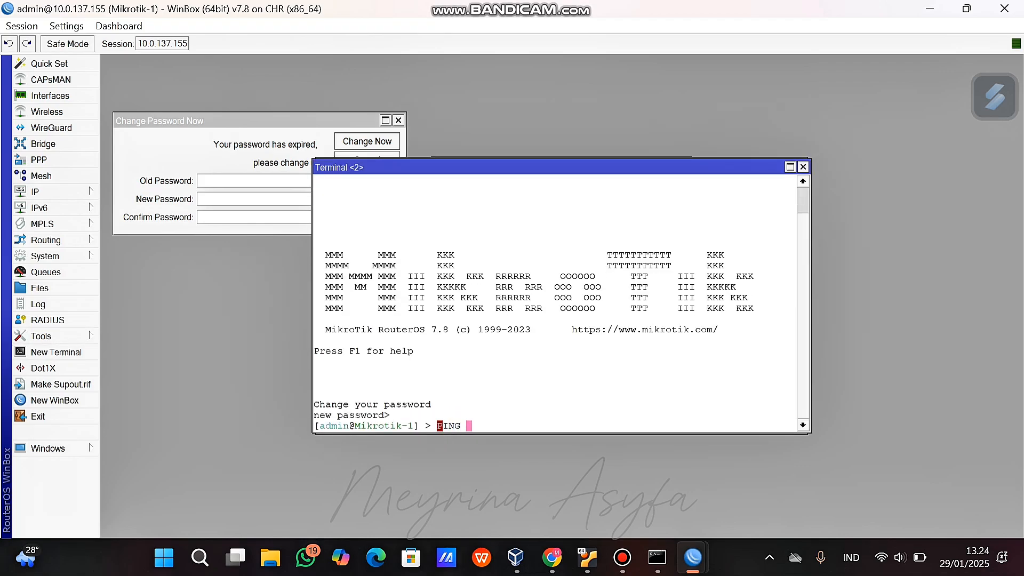
{"action": "type", "text": "10.2"}
{"action": "key", "text": "Return"}
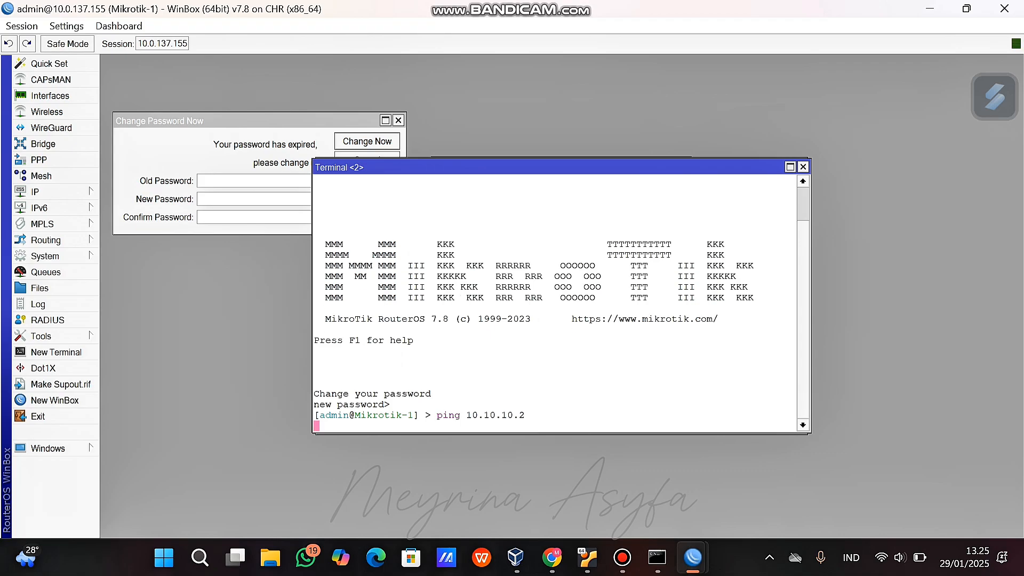
{"action": "key", "text": "ctrl+c"}
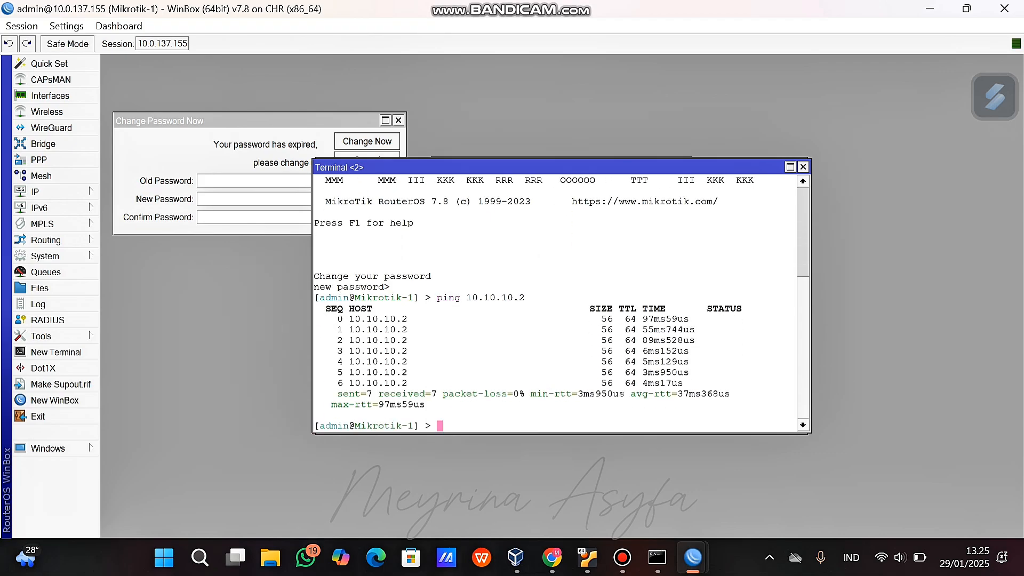
{"action": "type", "text": "ping 20.20.20.2"}
{"action": "key", "text": "Return"}
{"action": "key", "text": "ctrl+c"}
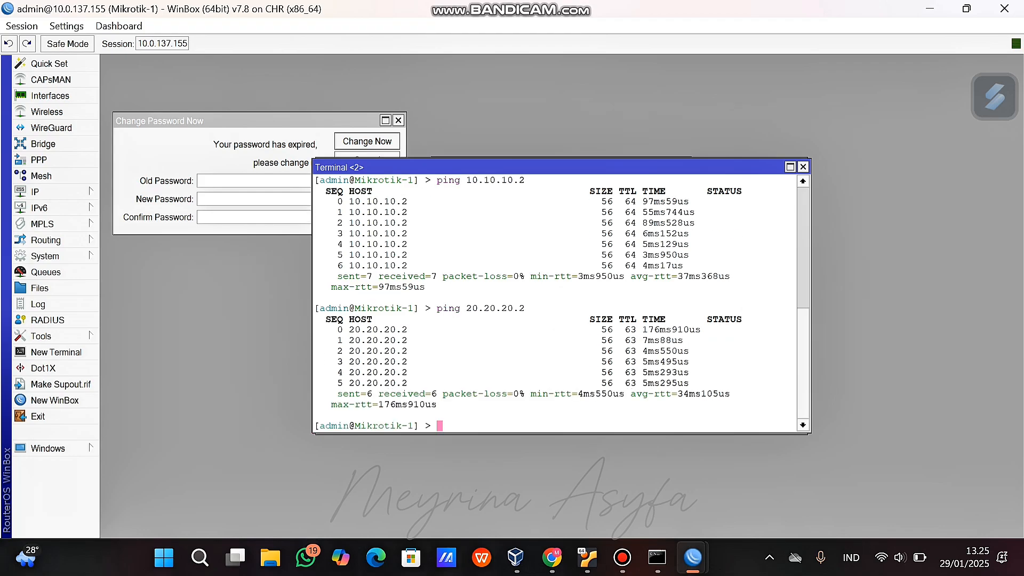
From Mikrotik-2, ping 10.10.10.1 and 20.20.20.2 successfully.
{"action": "mouse_move", "coordinate": [693, 557]}
{"action": "left_click", "coordinate": [697, 462]}
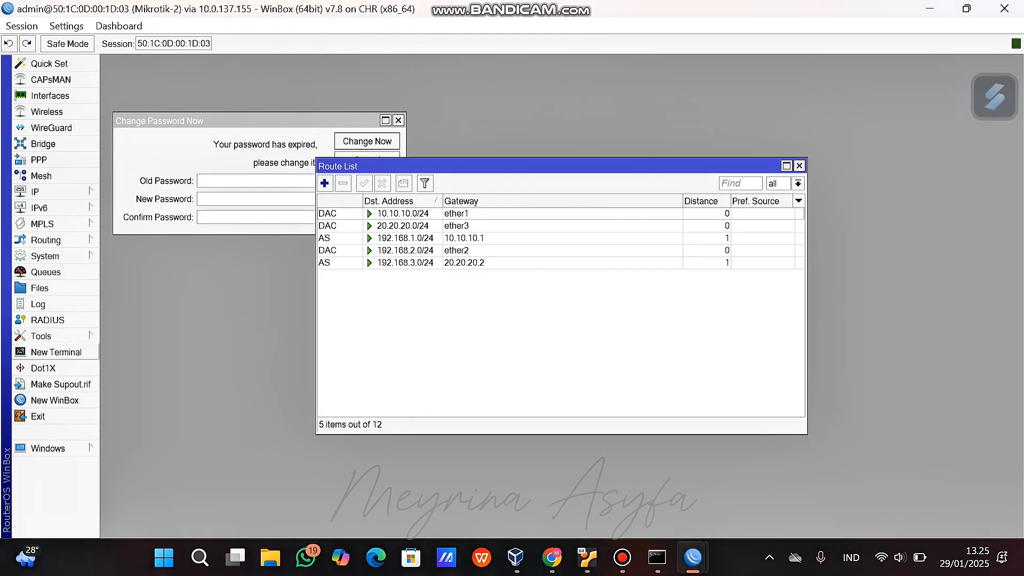
{"action": "type", "text": "ping 10.10.10.1"}
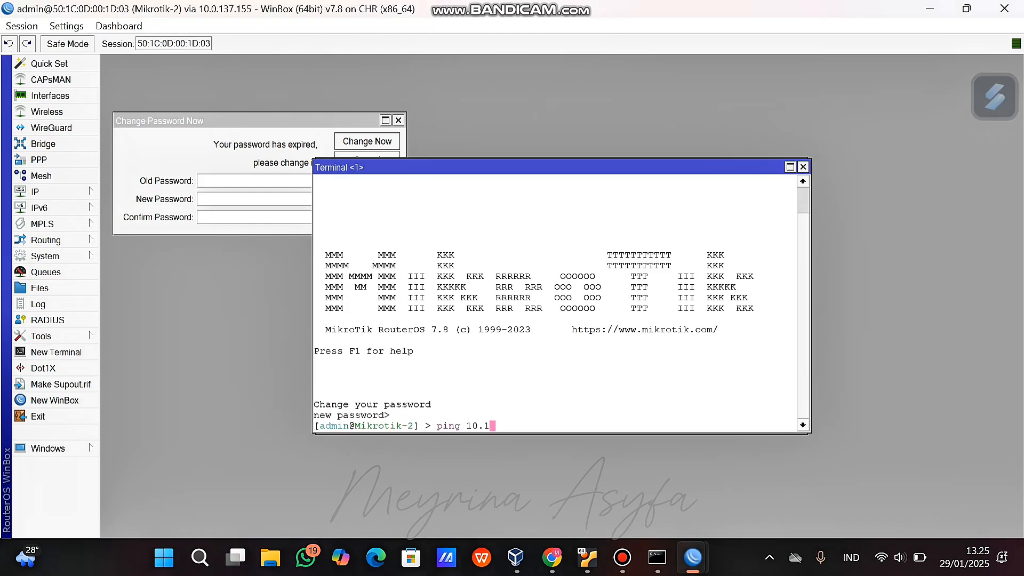
{"action": "key", "text": "Return"}
{"action": "key", "text": "ctrl+c"}
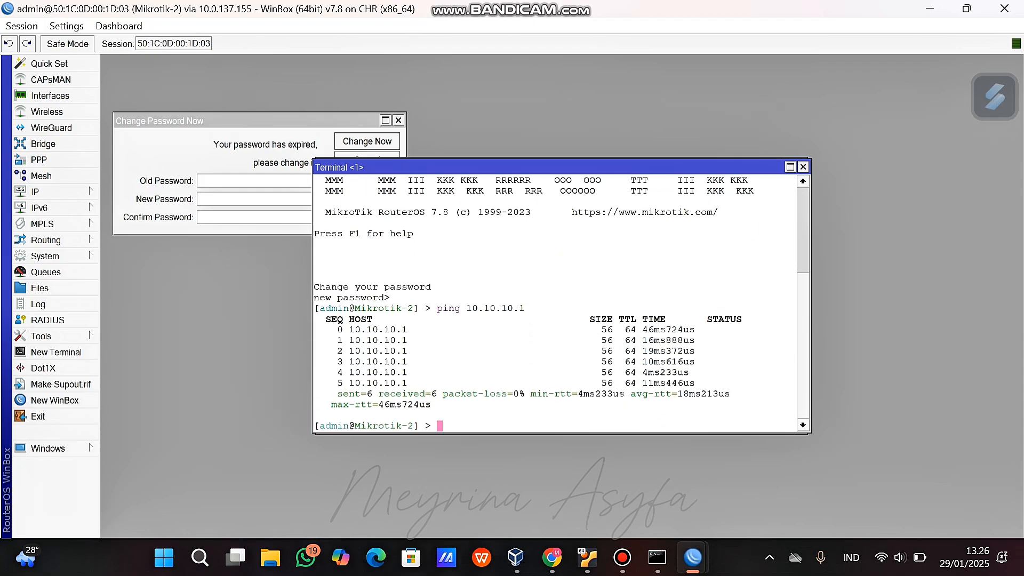
{"action": "type", "text": "ping 20.20.20.2"}
{"action": "key", "text": "Return"}
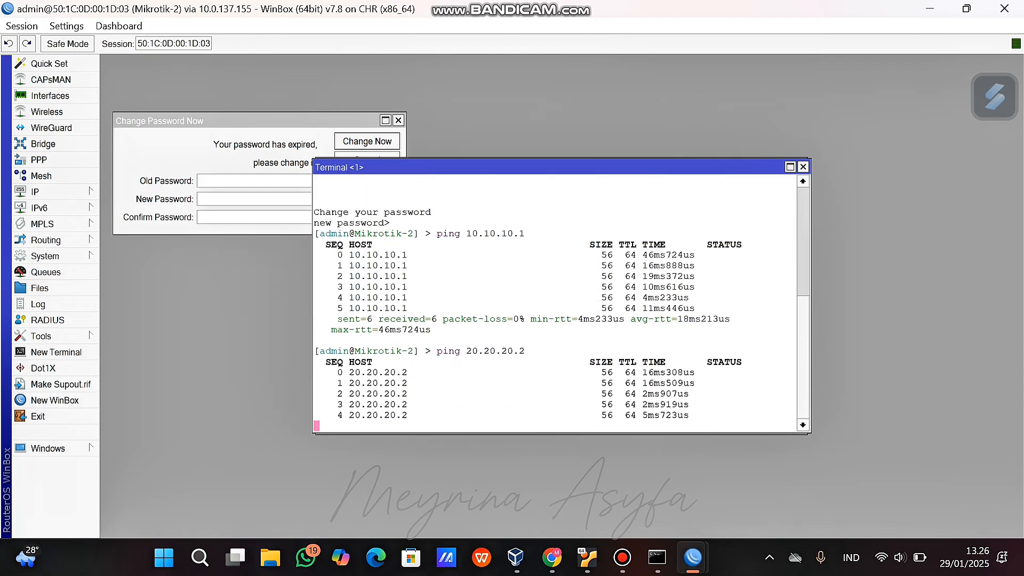
{"action": "key", "text": "ctrl+c"}
From a Mikrotik-3 terminal, ping 10.10.10.1 and 20.20.20.1 with 0% loss.
{"action": "mouse_move", "coordinate": [693, 558]}
{"action": "left_click", "coordinate": [872, 480]}
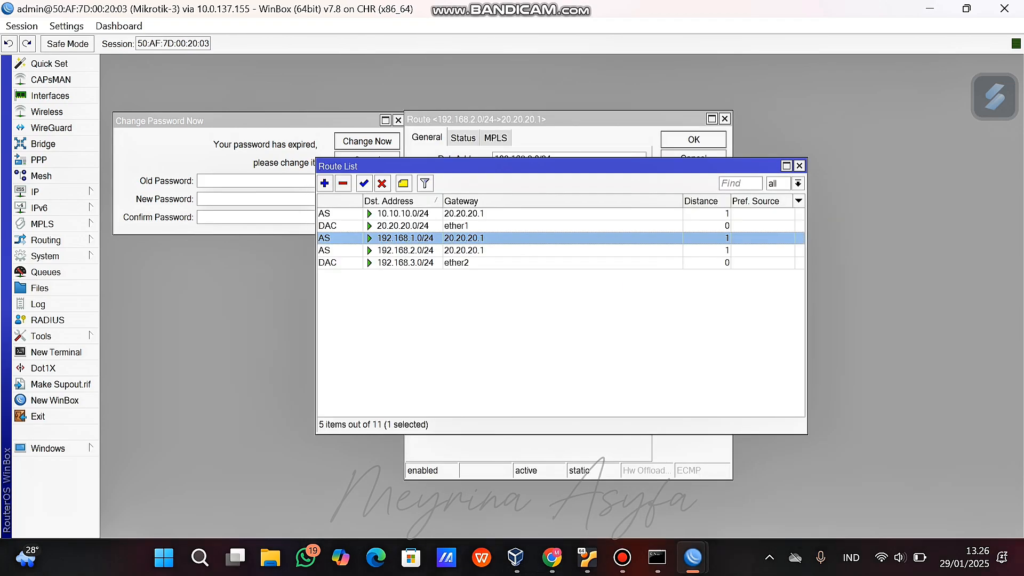
{"action": "left_click", "coordinate": [56, 352]}
{"action": "key", "text": "Return"}
{"action": "type", "text": "ping "}
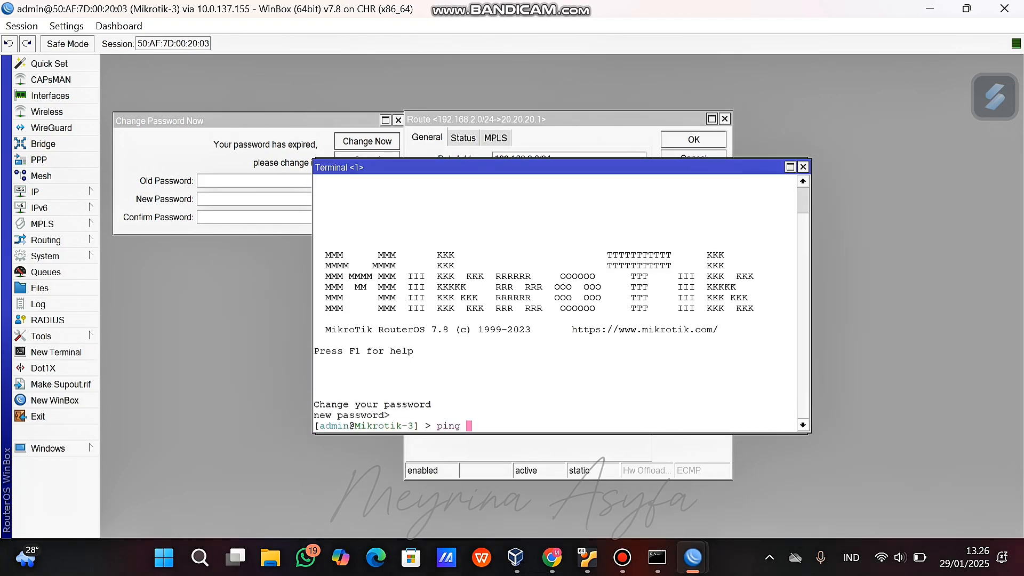
{"action": "type", "text": "10.10.10.1"}
{"action": "key", "text": "Return"}
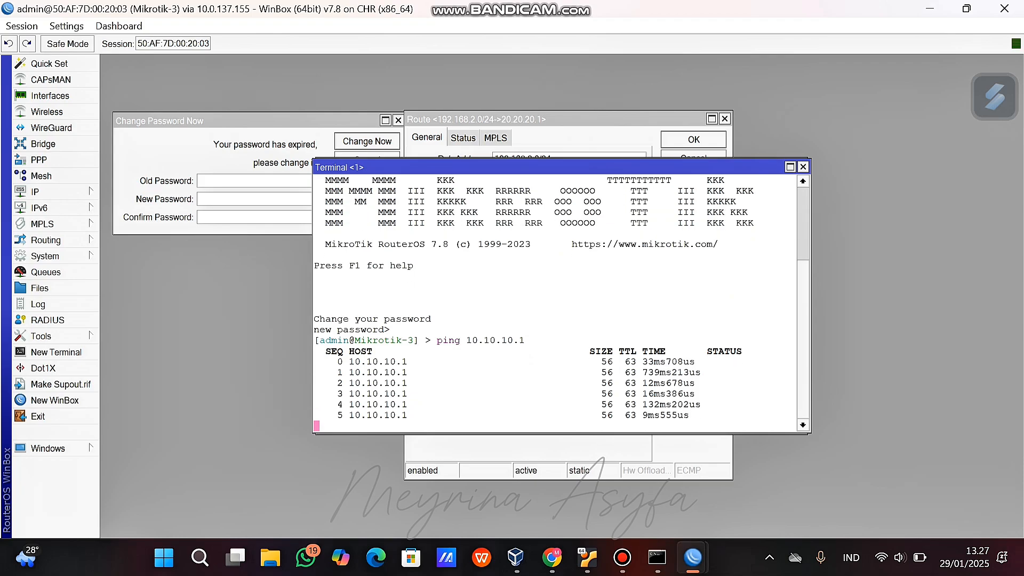
{"action": "key", "text": "ctrl+c"}
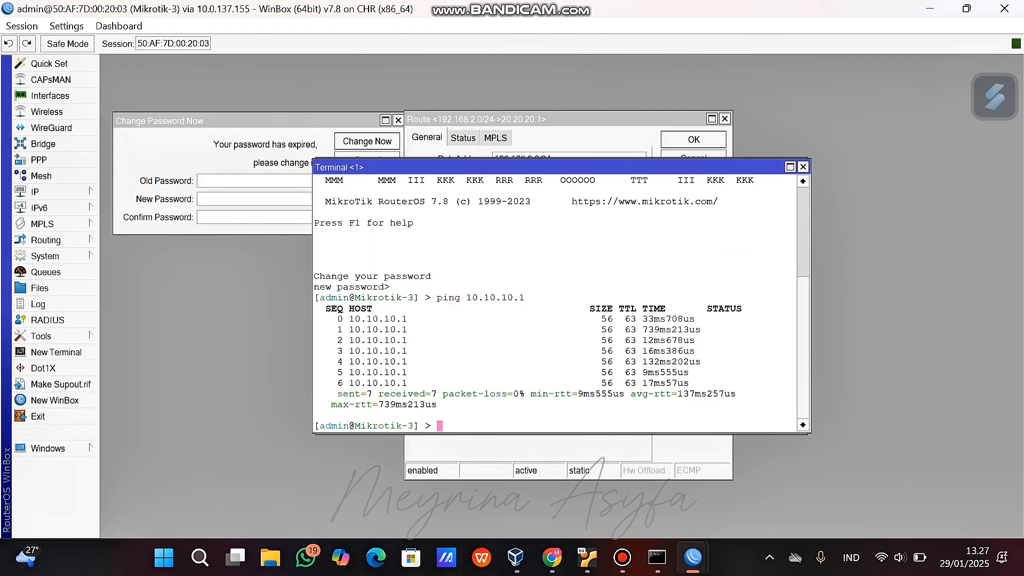
{"action": "type", "text": "ping 20.20.20.1"}
{"action": "key", "text": "Return"}
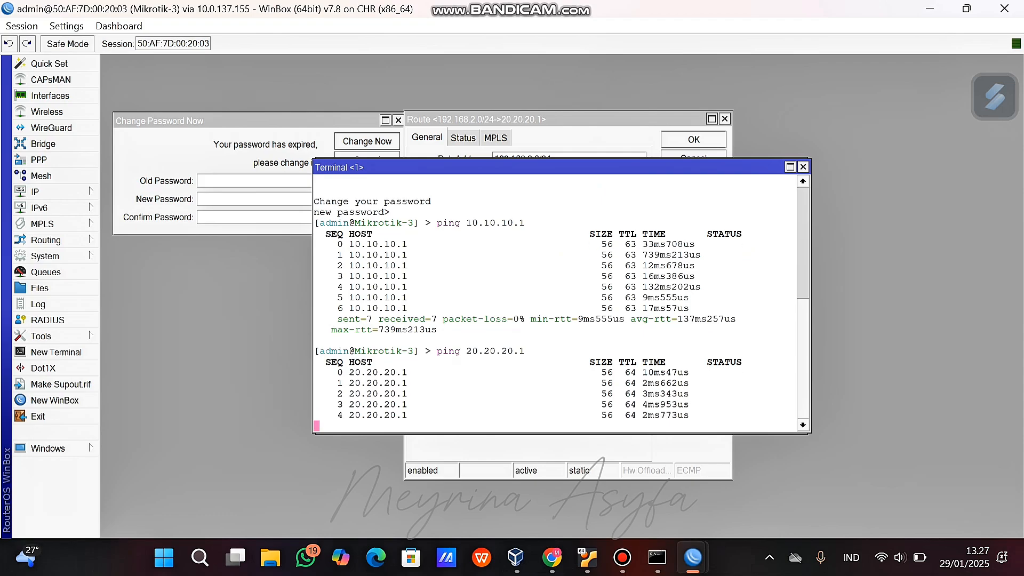
{"action": "key", "text": "ctrl+c"}
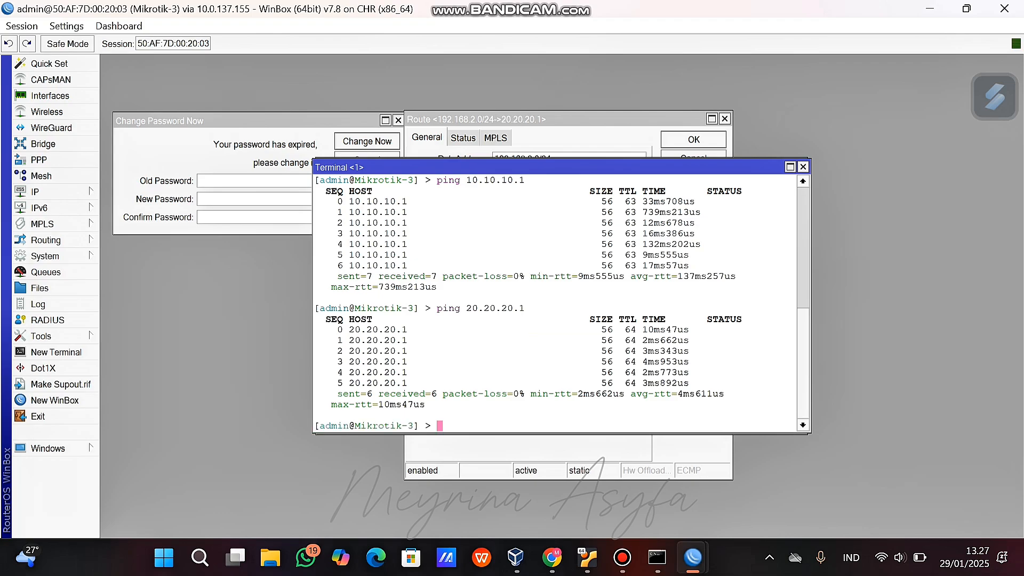
{"action": "left_click", "coordinate": [552, 557]}
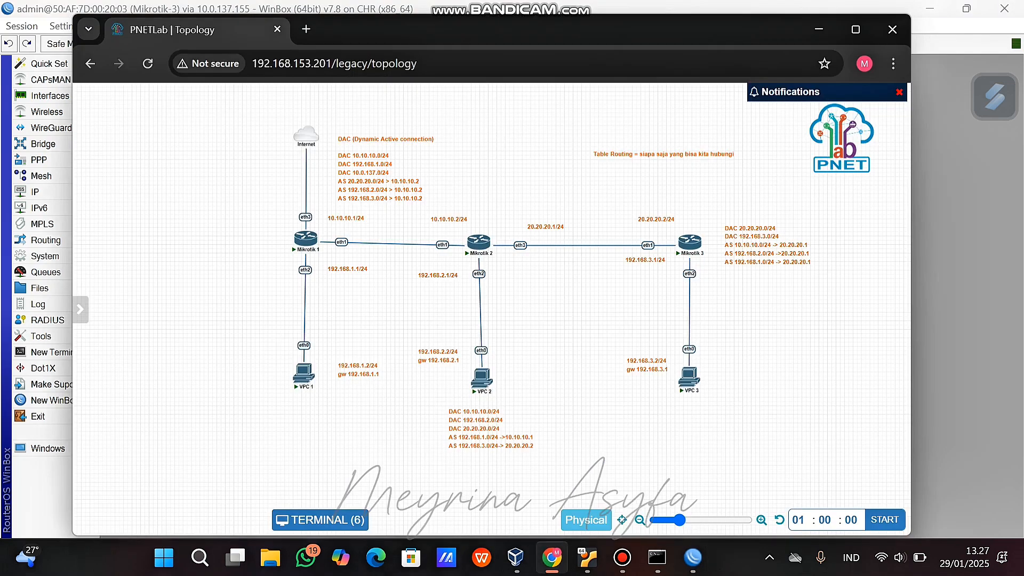
From the VPC 1 console, ping 192.168.2.2 and 192.168.3.2 and get replies.
{"action": "double_click", "coordinate": [303, 373]}
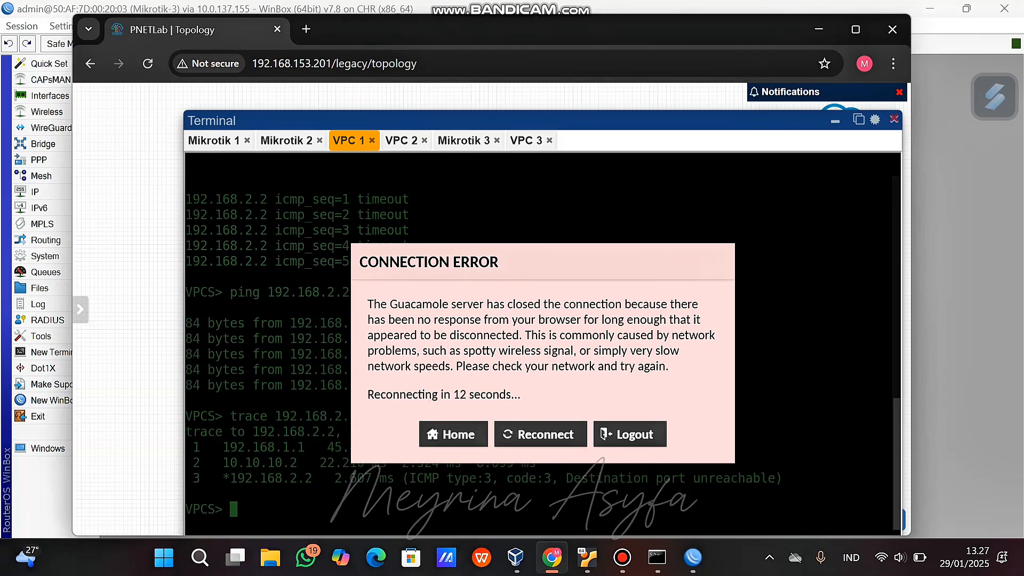
{"action": "left_click", "coordinate": [541, 433]}
{"action": "type", "text": "piin"}
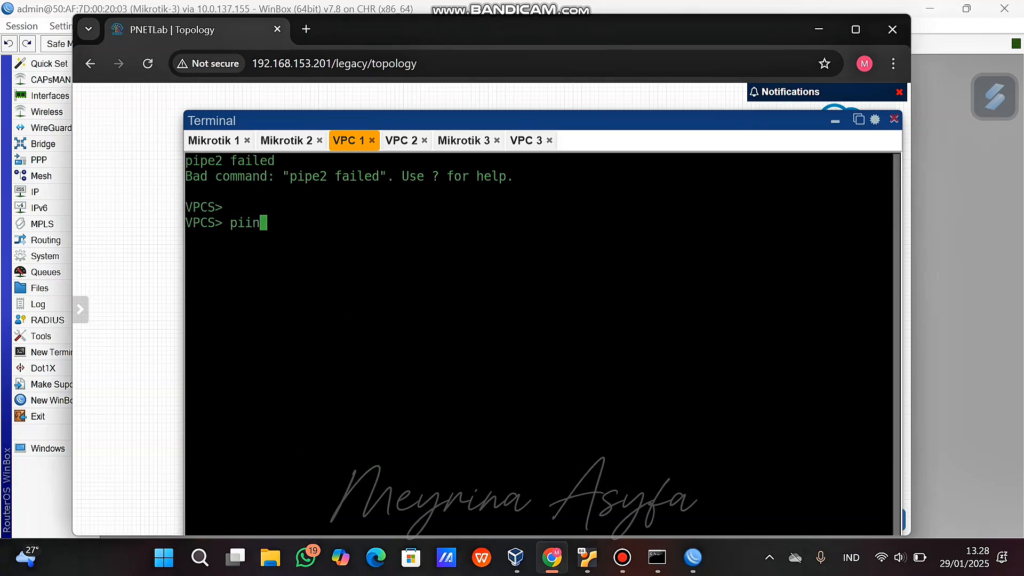
{"action": "key", "text": "BackSpace"}
{"action": "key", "text": "BackSpace"}
{"action": "type", "text": "ng 192.168"}
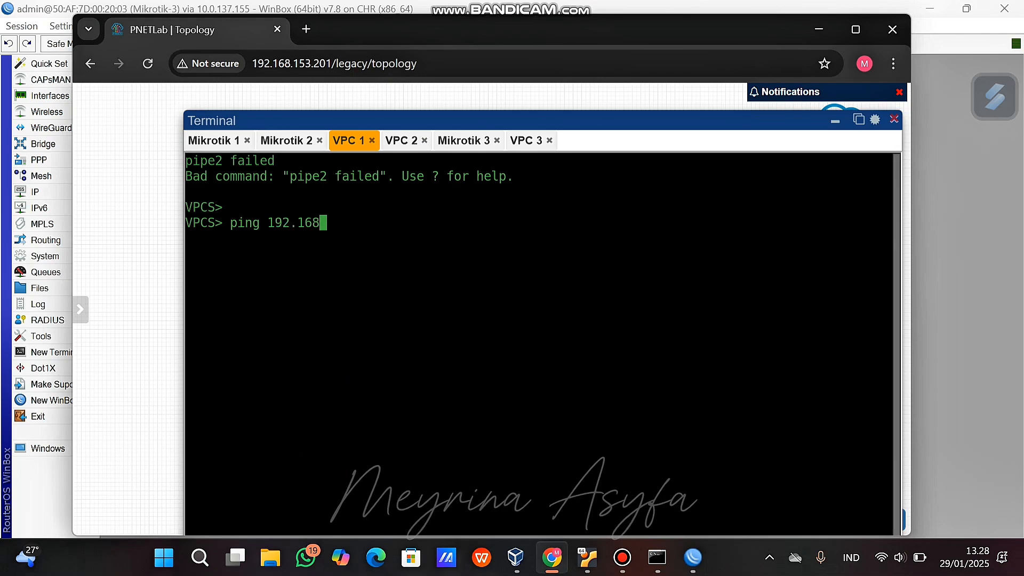
{"action": "type", "text": ".2.2"}
{"action": "key", "text": "Return"}
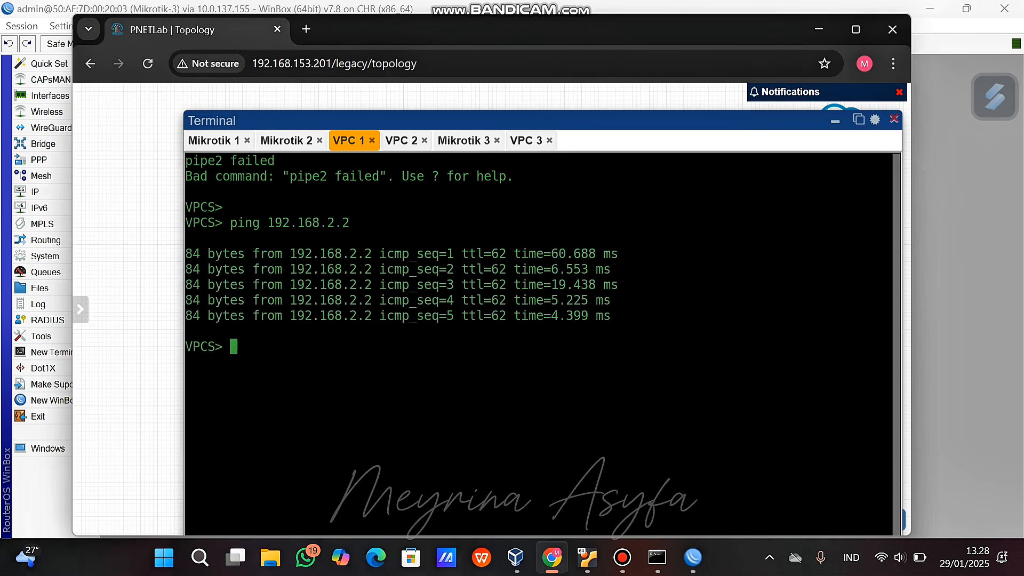
{"action": "type", "text": "ping 192"}
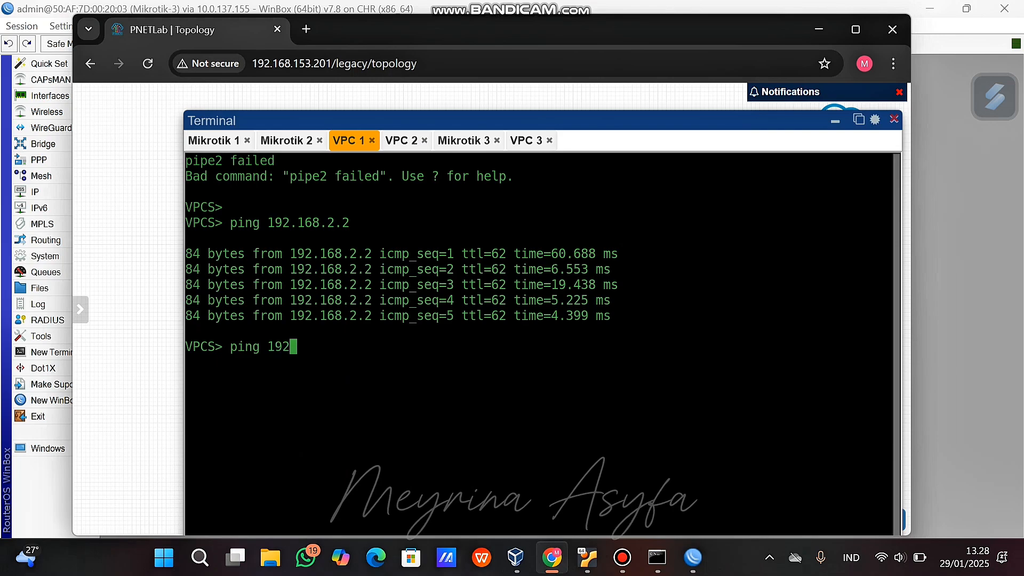
{"action": "type", "text": ".168.3.2"}
{"action": "key", "text": "Return"}
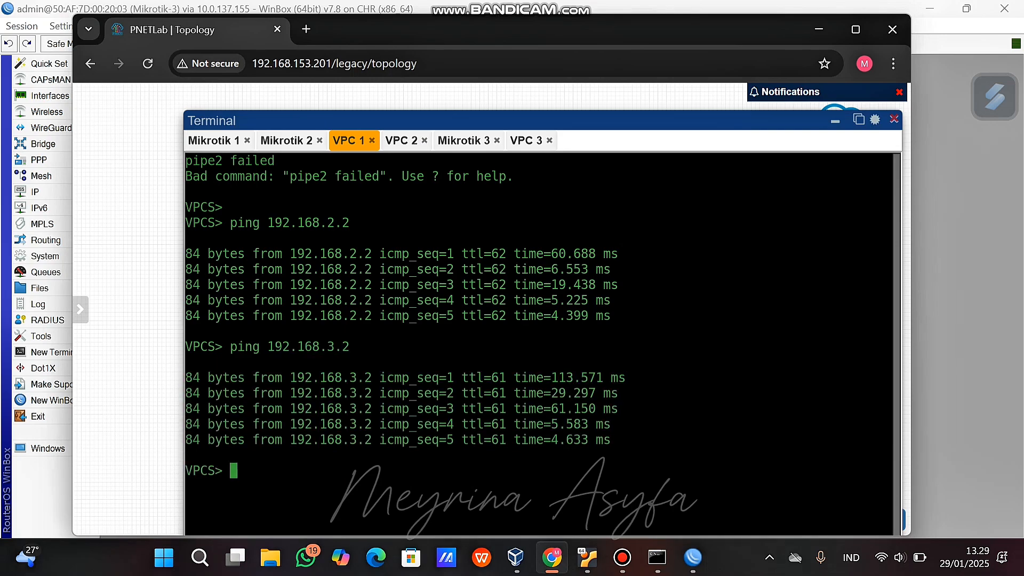
From VPC 2, ping 192.168.3.2.
{"action": "left_click", "coordinate": [402, 141]}
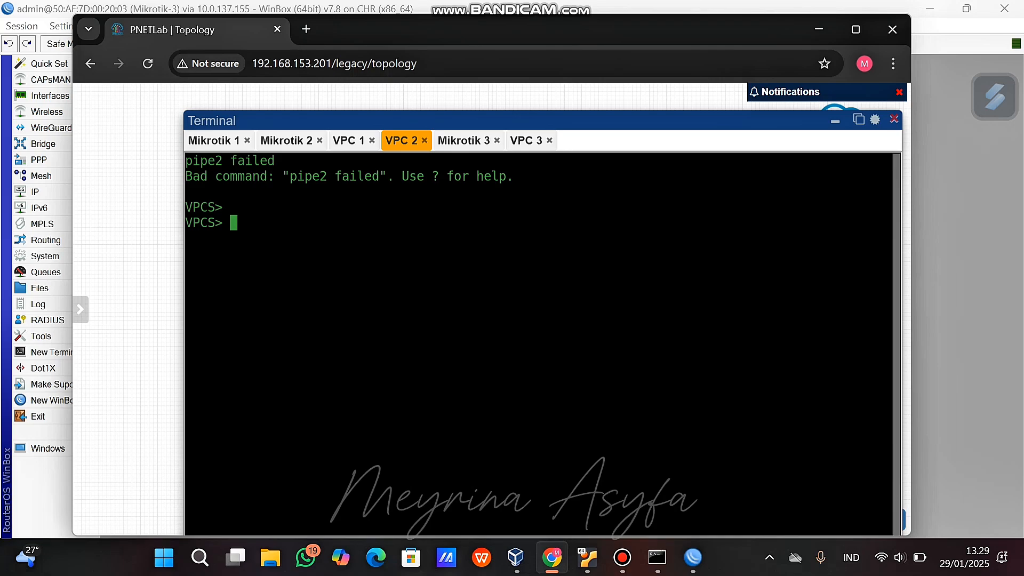
{"action": "type", "text": "ping 192.168.3.2"}
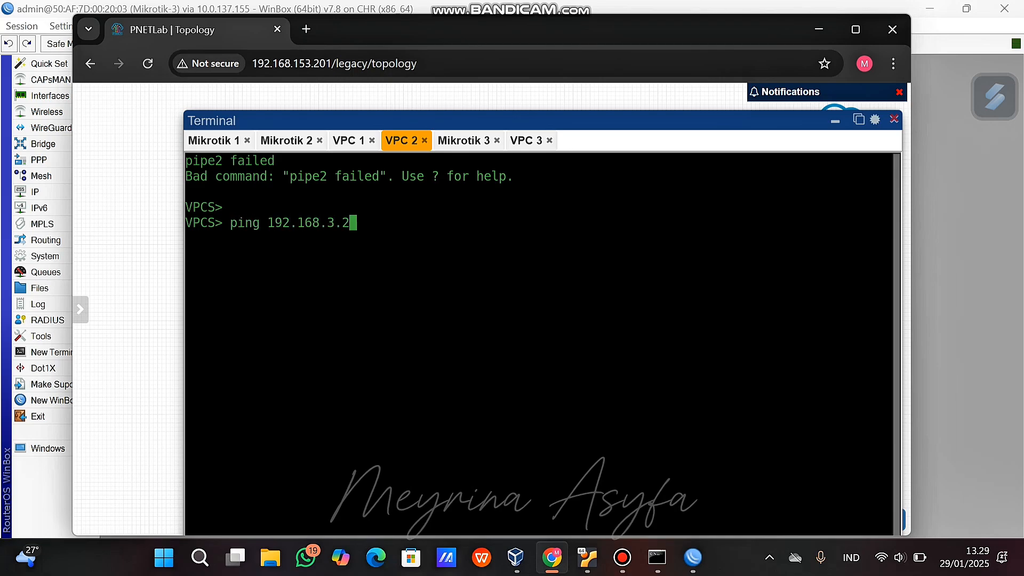
{"action": "key", "text": "Return"}
Ping 192.168.1.2 from VPC 2, then bring up the VPC 3 console.
{"action": "type", "text": "1"}
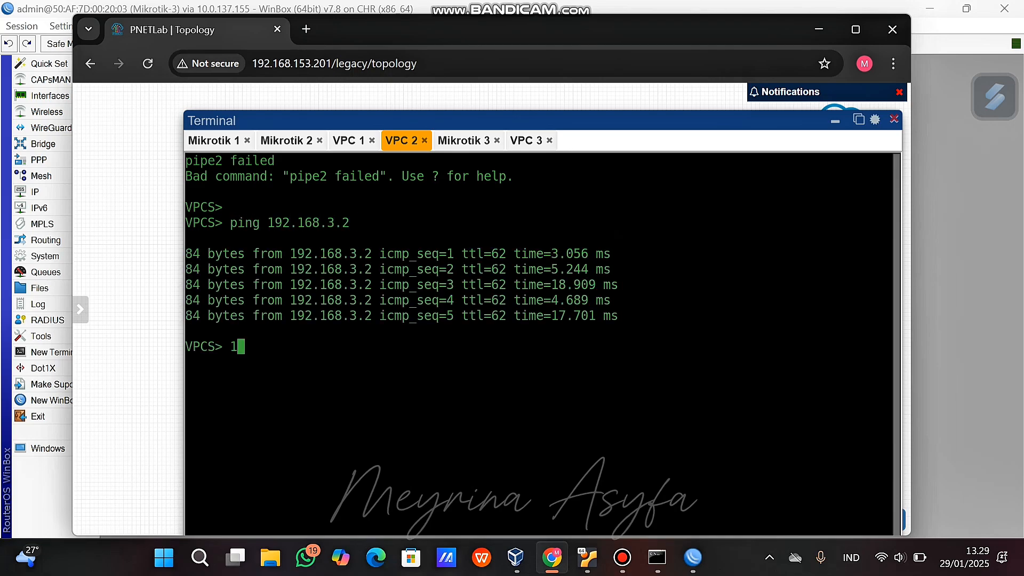
{"action": "type", "text": "92.168.1.2"}
{"action": "key", "text": "Return"}
{"action": "key", "text": "Up"}
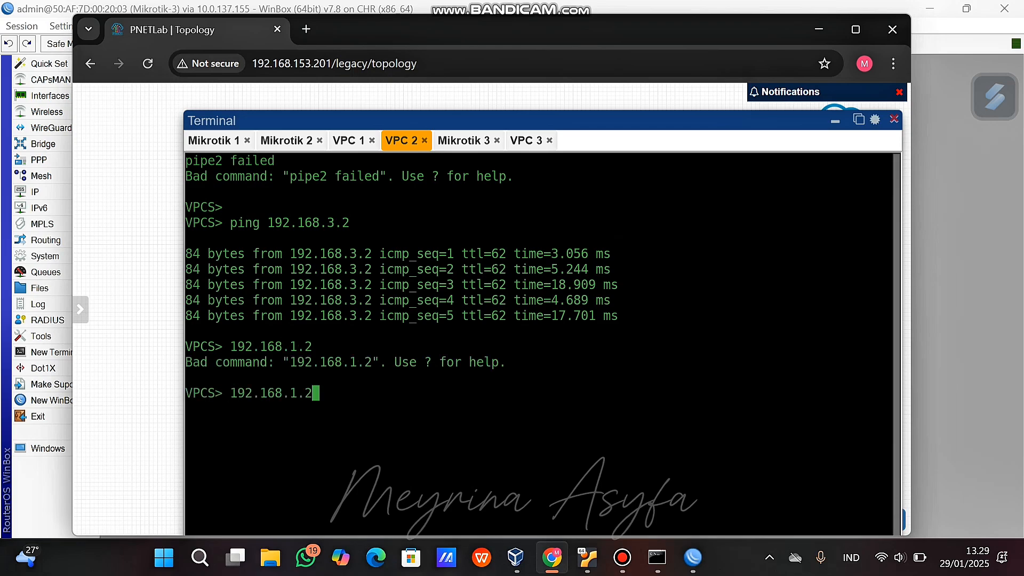
{"action": "key", "text": "Left"}
{"action": "key", "text": "Left"}
{"action": "key", "text": "Left"}
{"action": "key", "text": "Left"}
{"action": "key", "text": "Left"}
{"action": "key", "text": "Left"}
{"action": "key", "text": "Left"}
{"action": "key", "text": "Left"}
{"action": "key", "text": "Left"}
{"action": "key", "text": "Left"}
{"action": "key", "text": "Left"}
{"action": "type", "text": "ping"}
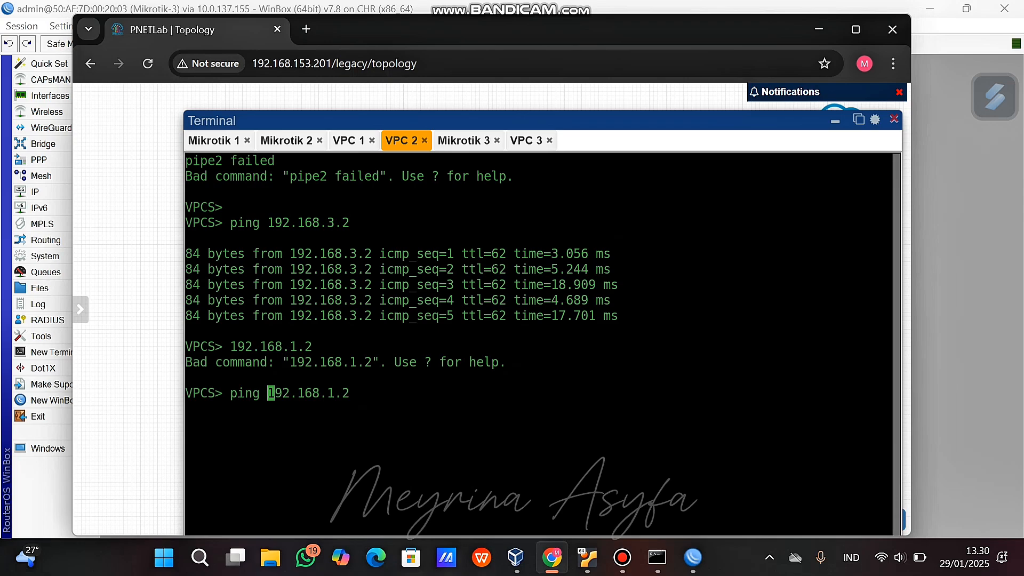
{"action": "key", "text": "Return"}
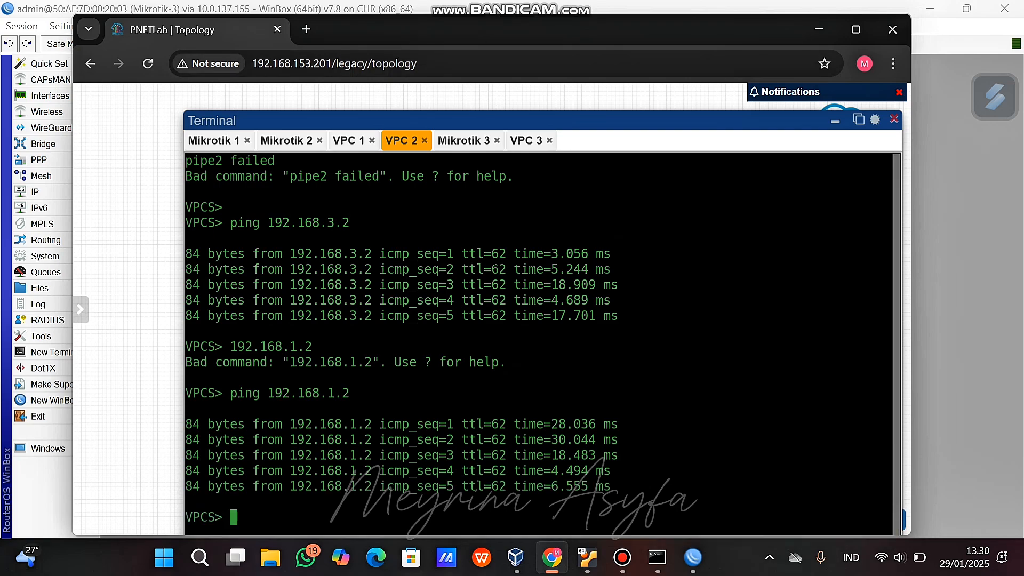
{"action": "left_click", "coordinate": [527, 141]}
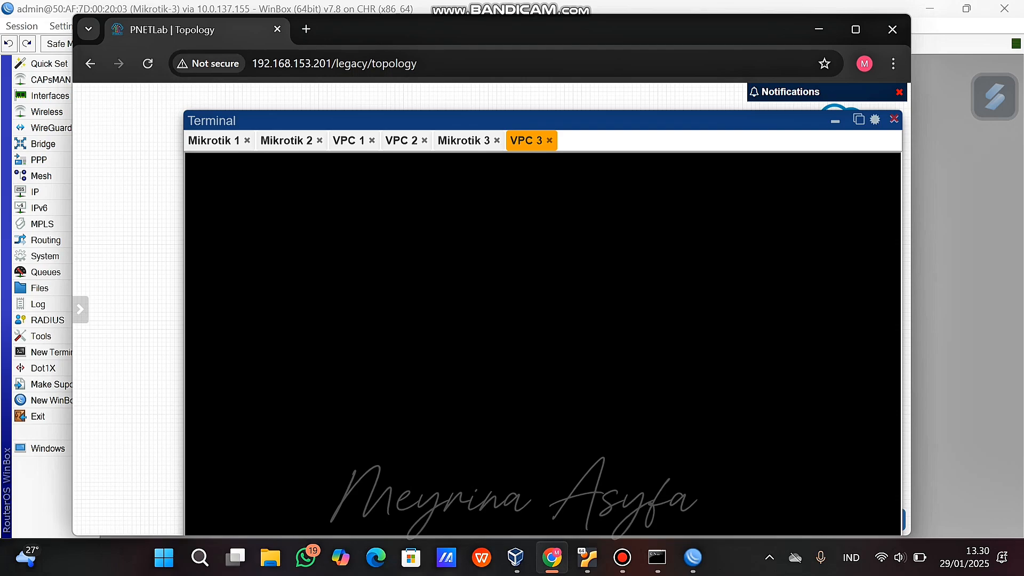
Rearrange the terminal panel and open a fresh console to VPC 3.
{"action": "left_click_drag", "start_coordinate": [512, 120], "coordinate": [439, 97]}
{"action": "left_click", "coordinate": [477, 117]}
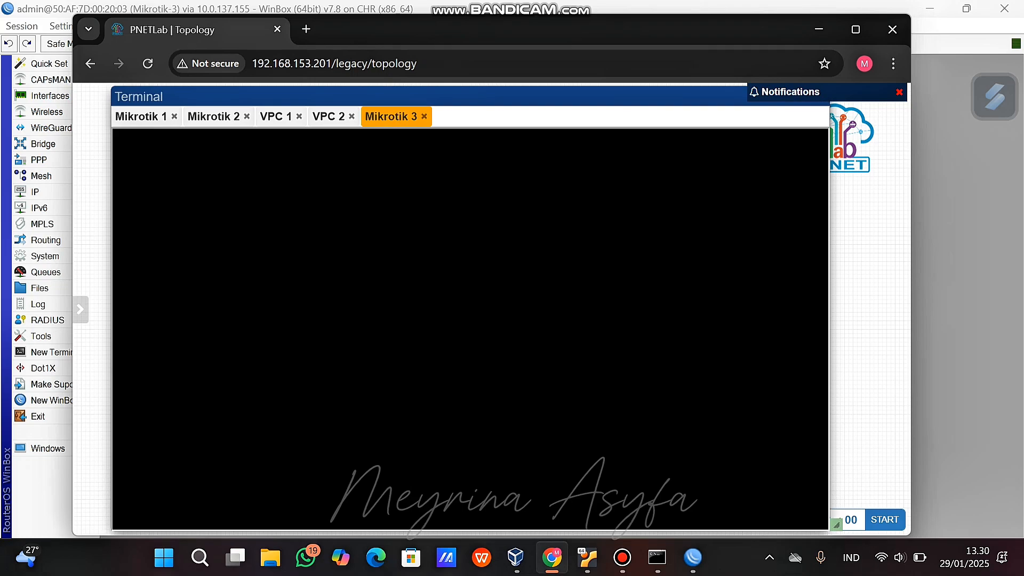
{"action": "left_click_drag", "start_coordinate": [479, 97], "coordinate": [540, 92]}
{"action": "left_click", "coordinate": [822, 103]}
{"action": "left_click", "coordinate": [689, 377]}
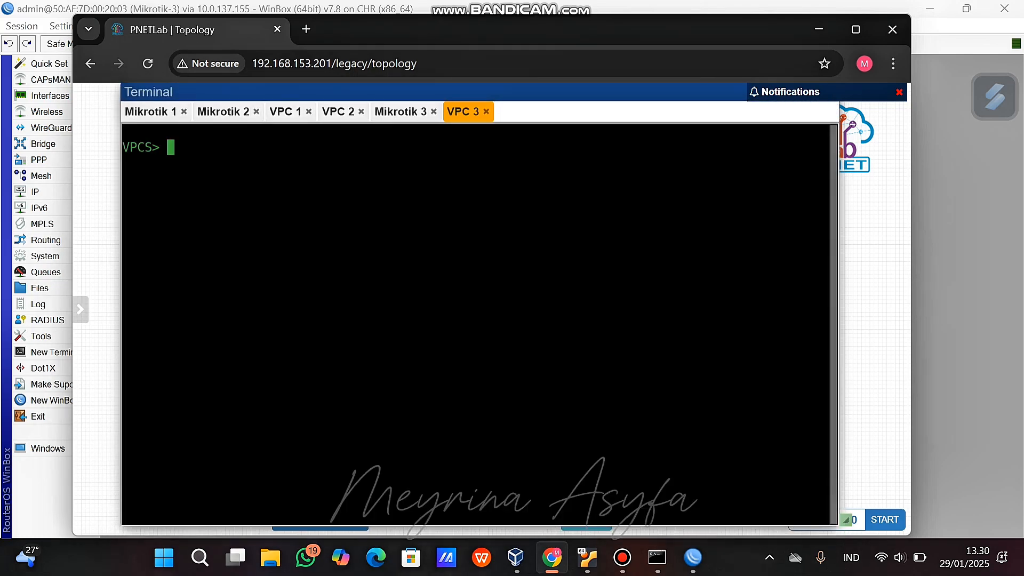
From VPC 3, ping 192.168.1.2 and 192.168.2.2.
{"action": "type", "text": "192.168.1.2"}
{"action": "key", "text": "Left"}
{"action": "key", "text": "Left"}
{"action": "key", "text": "Left"}
{"action": "key", "text": "Left"}
{"action": "key", "text": "Left"}
{"action": "key", "text": "Left"}
{"action": "key", "text": "Left"}
{"action": "key", "text": "Left"}
{"action": "key", "text": "Left"}
{"action": "key", "text": "Left"}
{"action": "key", "text": "Left"}
{"action": "type", "text": "ping"}
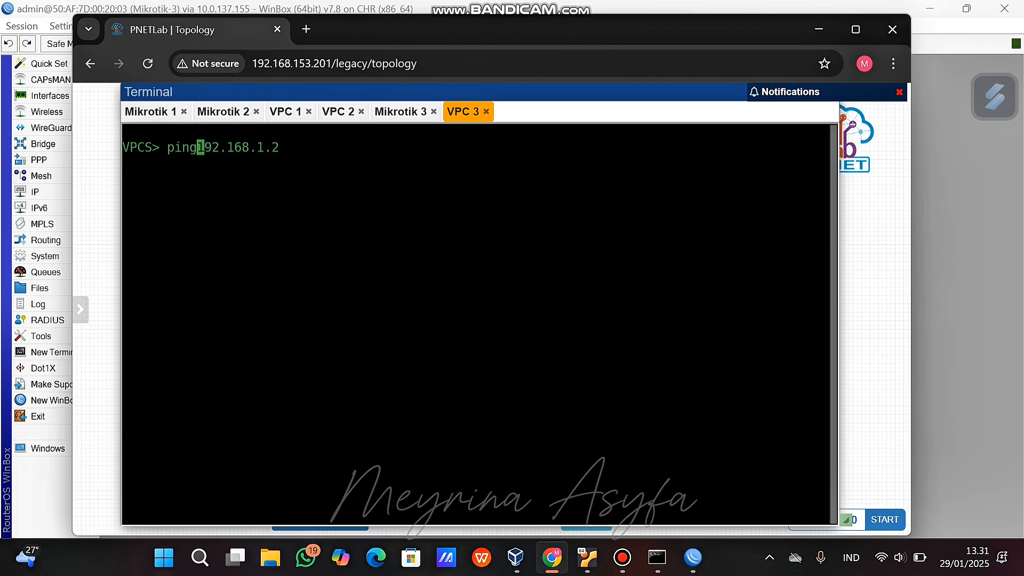
{"action": "key", "text": "Return"}
{"action": "key", "text": "Up"}
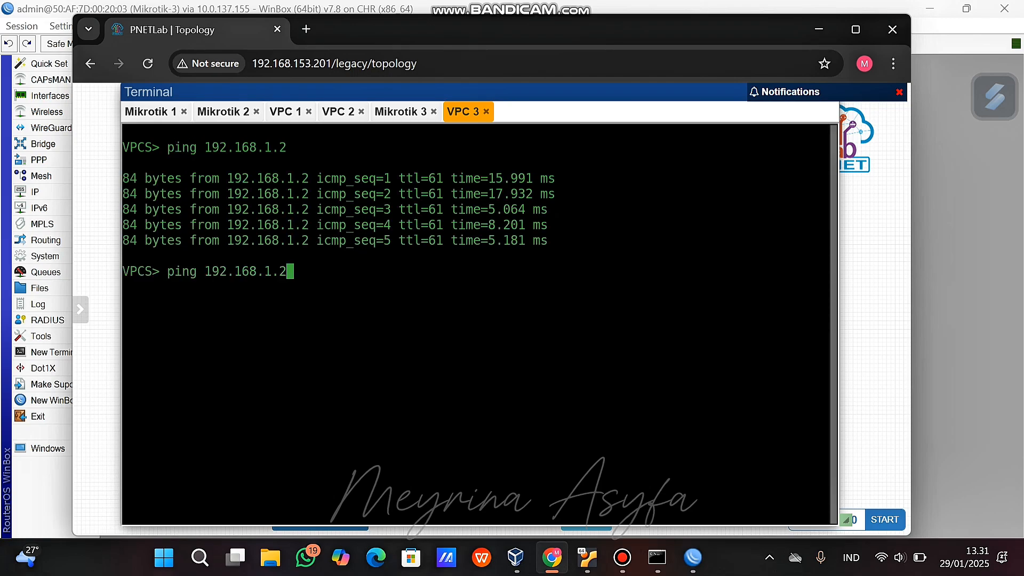
{"action": "key", "text": "BackSpace"}
{"action": "key", "text": "BackSpace"}
{"action": "key", "text": "BackSpace"}
{"action": "type", "text": "2.2"}
{"action": "key", "text": "Return"}
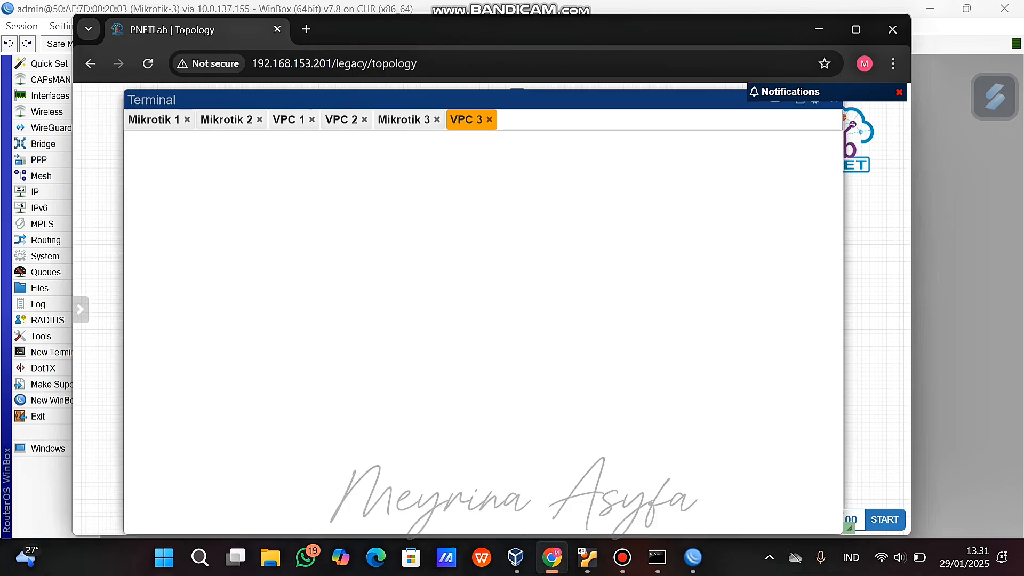
Place VPC 3 below Mikrotik 3 and reposition the Table Routing note and route labels.
{"action": "left_click", "coordinate": [320, 528]}
{"action": "left_click_drag", "start_coordinate": [518, 99], "coordinate": [691, 407]}
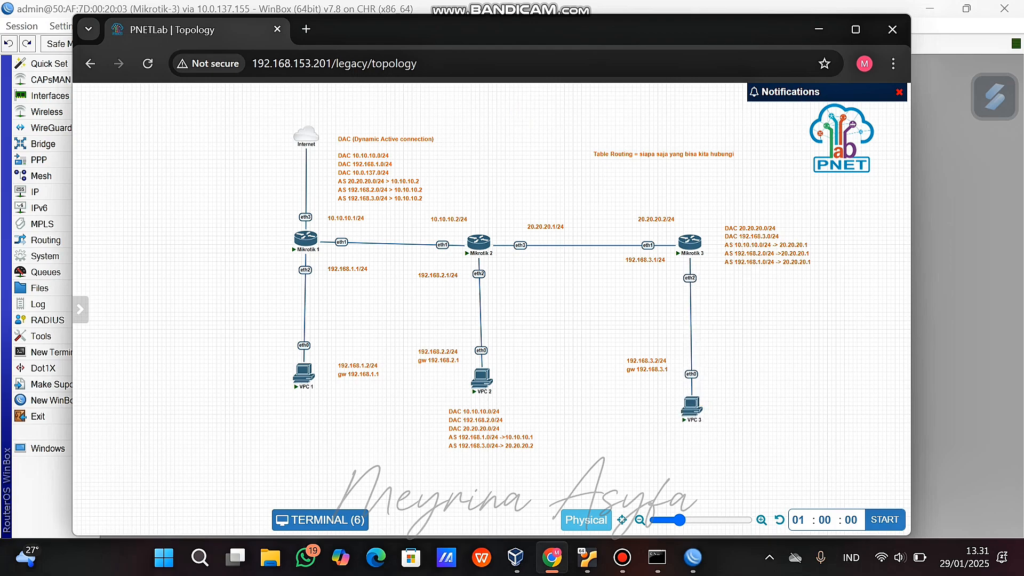
{"action": "left_click_drag", "start_coordinate": [663, 154], "coordinate": [548, 187]}
{"action": "left_click_drag", "start_coordinate": [767, 245], "coordinate": [675, 145]}
{"action": "left_click_drag", "start_coordinate": [690, 242], "coordinate": [669, 243]}
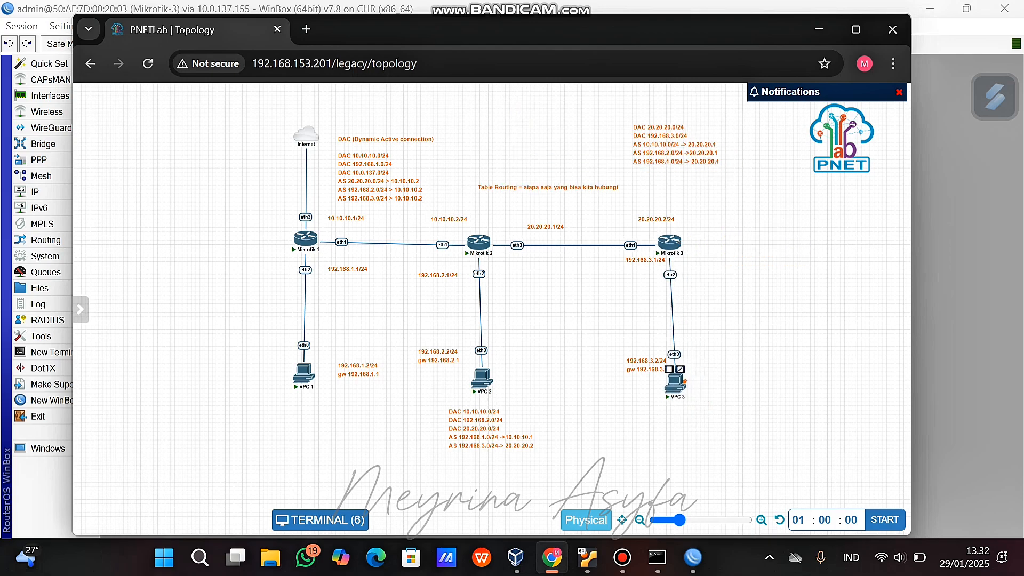
Add a MikroTik RouterOS node named Mikrotik-4 with its Qemu options field left empty.
{"action": "right_click", "coordinate": [768, 234]}
{"action": "left_click", "coordinate": [787, 265]}
{"action": "left_click", "coordinate": [197, 308]}
{"action": "left_click", "coordinate": [240, 313]}
{"action": "type", "text": "-4"}
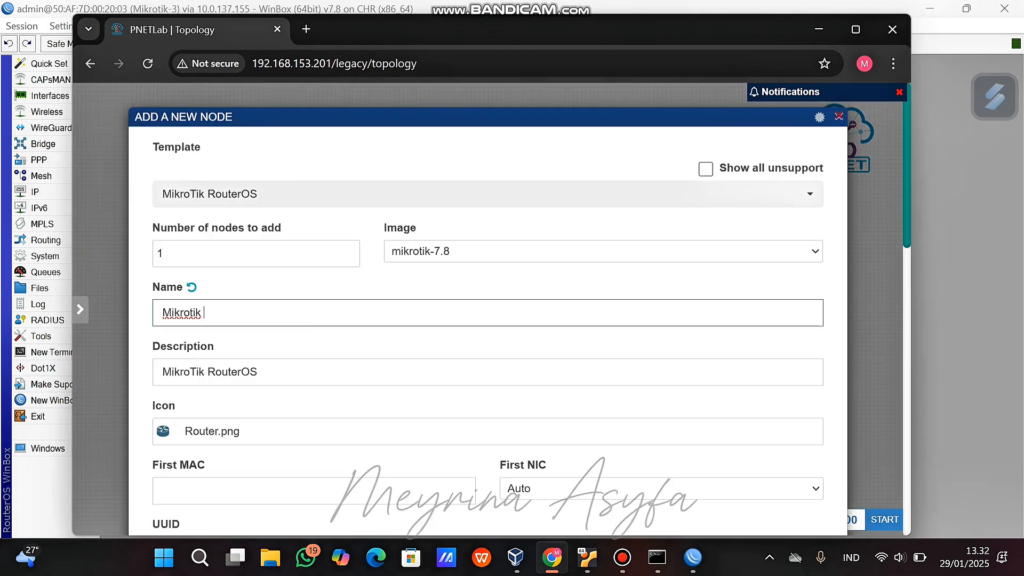
{"action": "scroll", "coordinate": [487, 320], "scroll_direction": "down", "scroll_amount": 8}
{"action": "left_click_drag", "start_coordinate": [209, 372], "coordinate": [161, 372]}
{"action": "key", "text": "ctrl+a"}
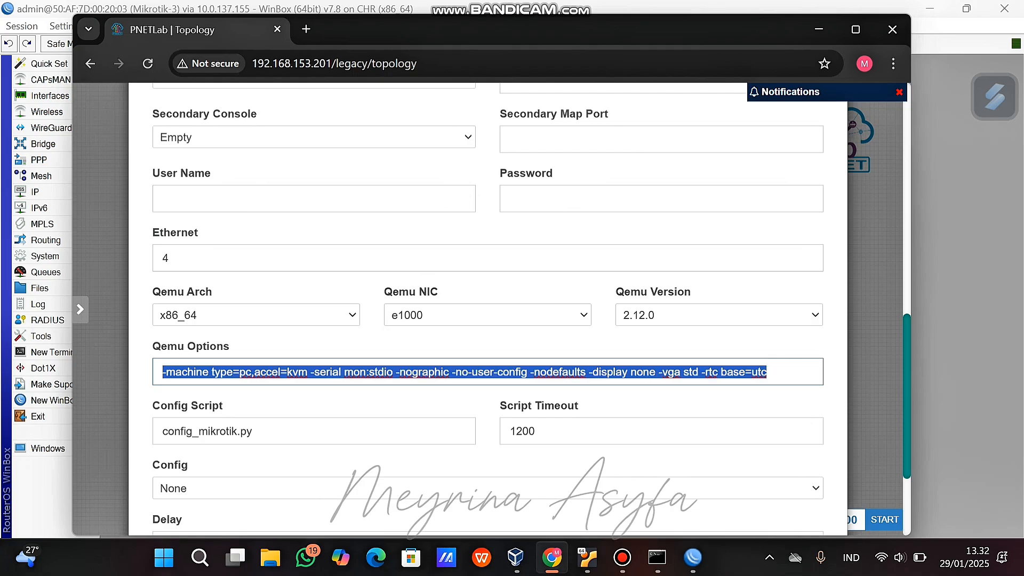
{"action": "key", "text": "BackSpace"}
{"action": "scroll", "coordinate": [487, 320], "scroll_direction": "down", "scroll_amount": 3}
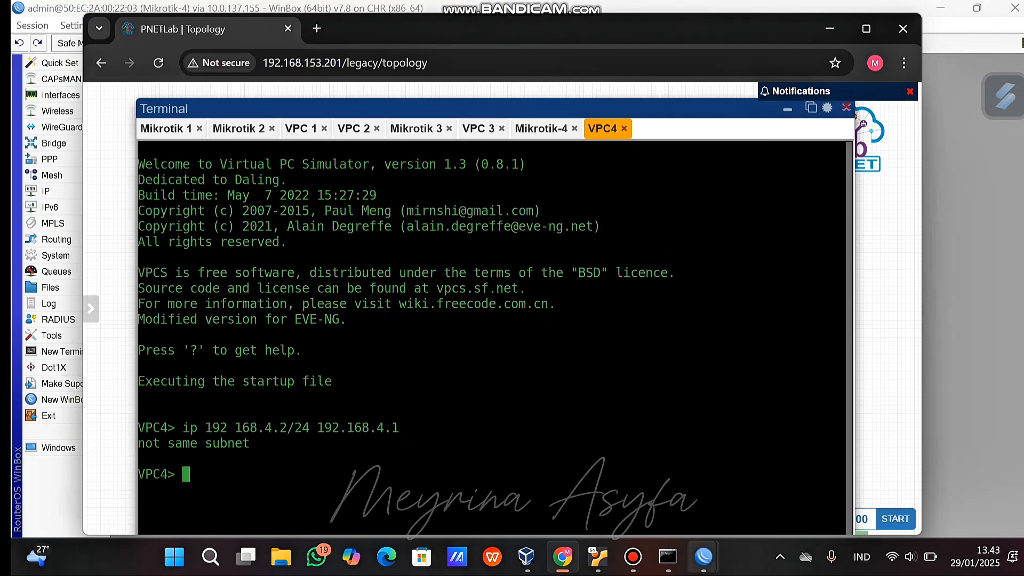
{"action": "left_click", "coordinate": [703, 556]}
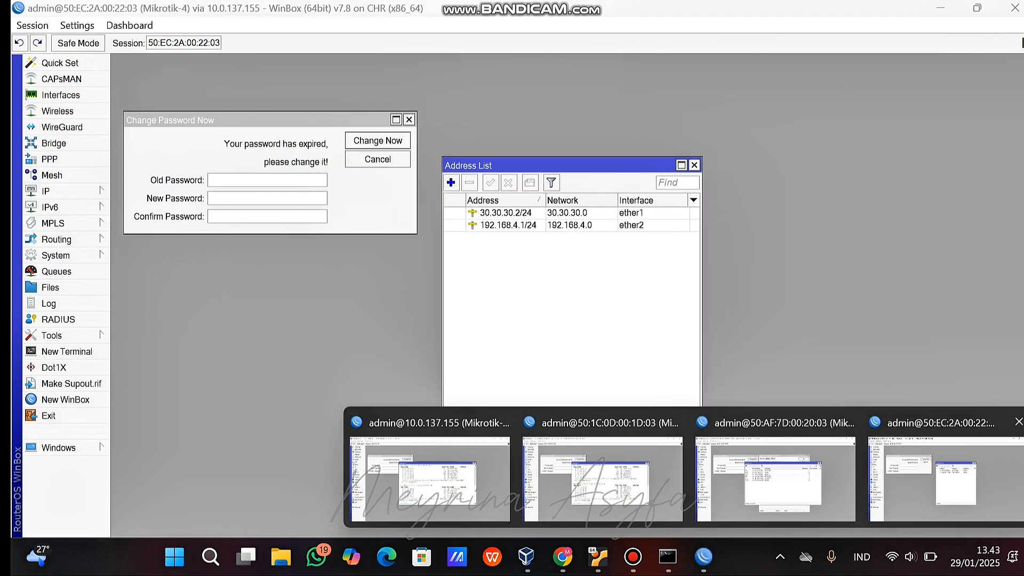
{"action": "left_click", "coordinate": [944, 480]}
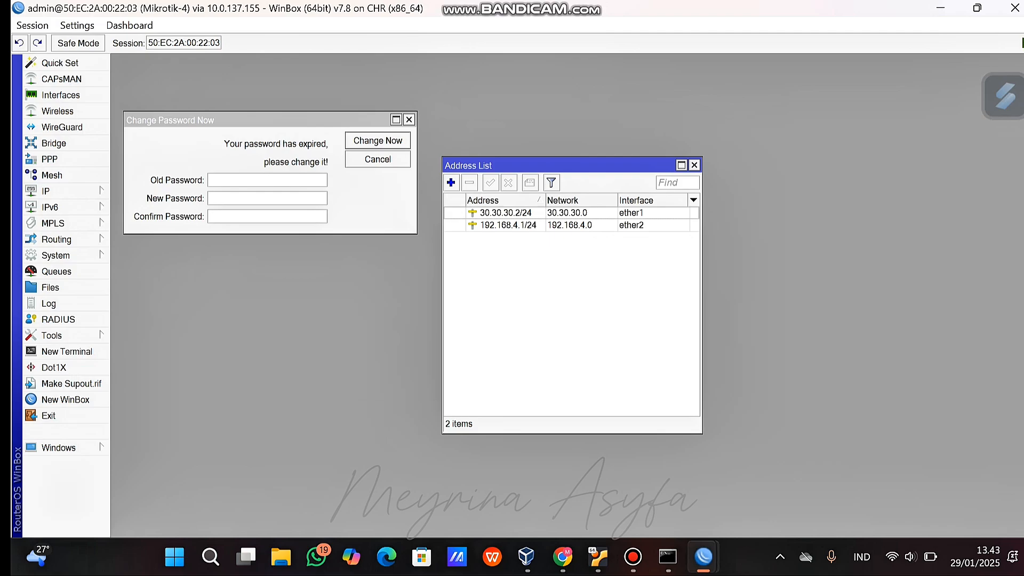
{"action": "mouse_move", "coordinate": [667, 556]}
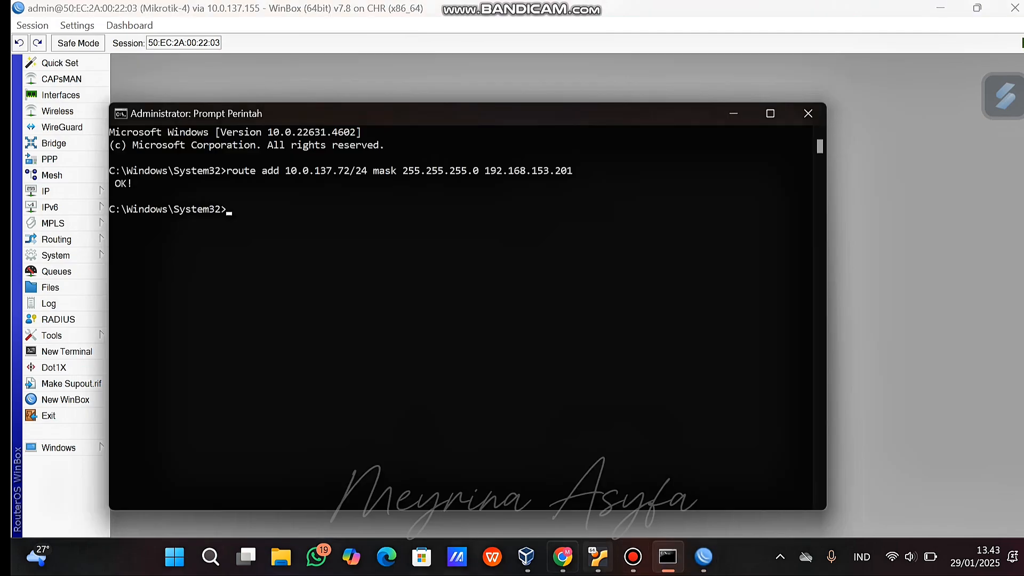
{"action": "left_click", "coordinate": [562, 557]}
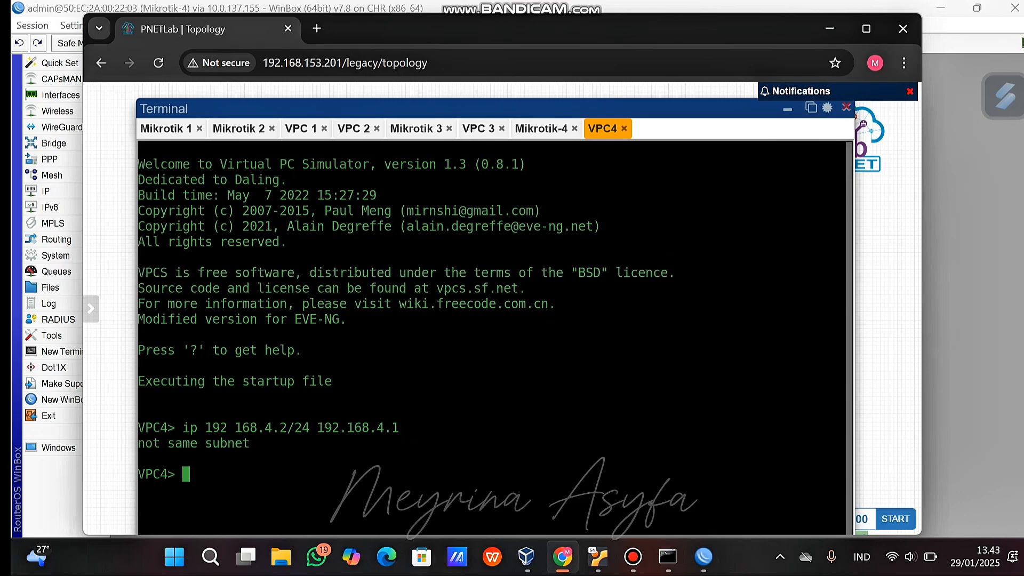
Give VPC4 ip 192.168.4.2/24 with gateway 192.168.4.1, then return to Mikrotik-1's WinBox.
{"action": "type", "text": "ip 192.168"}
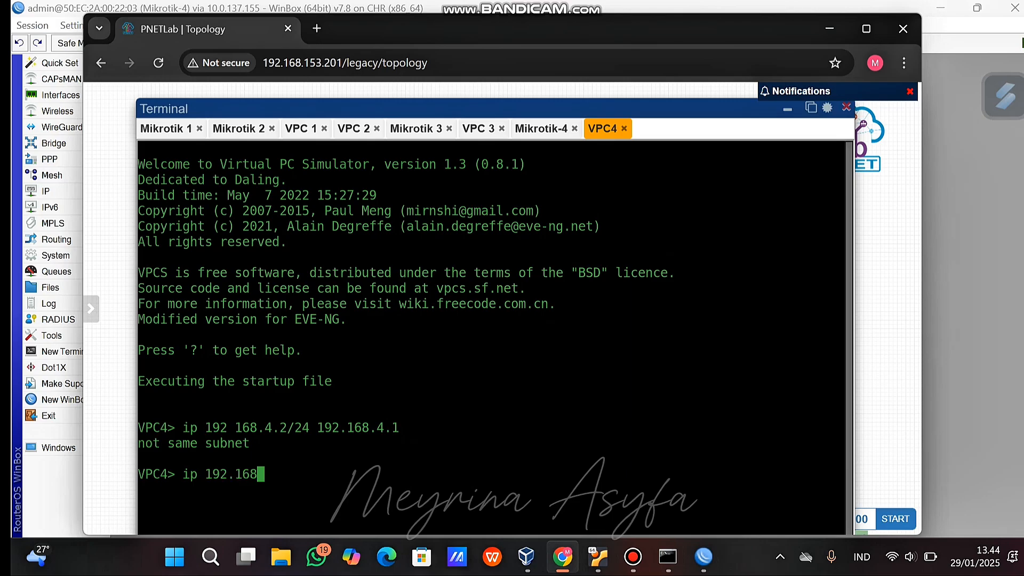
{"action": "type", "text": ".4.2/24 1"}
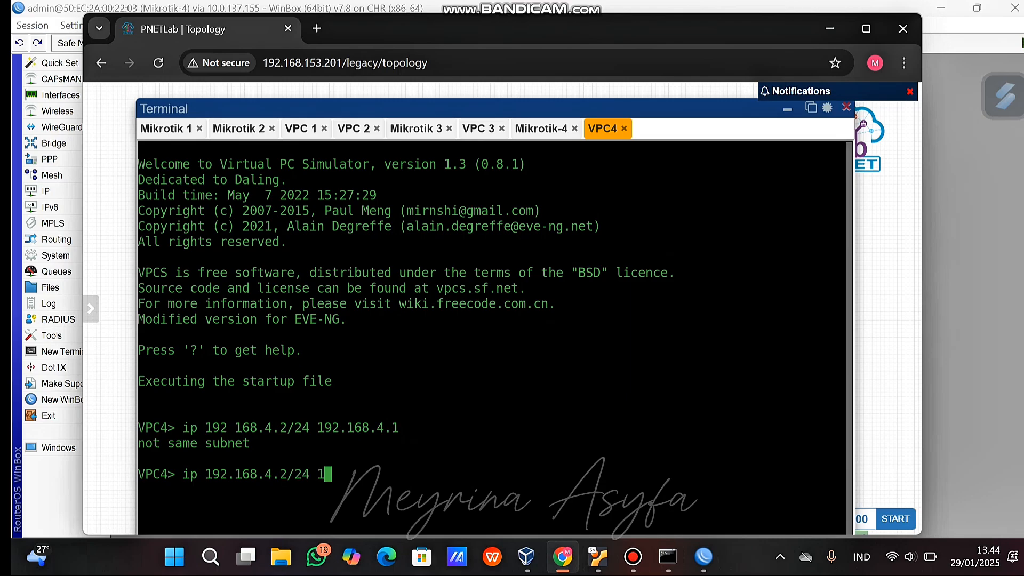
{"action": "type", "text": "92.168.4.1"}
{"action": "key", "text": "Return"}
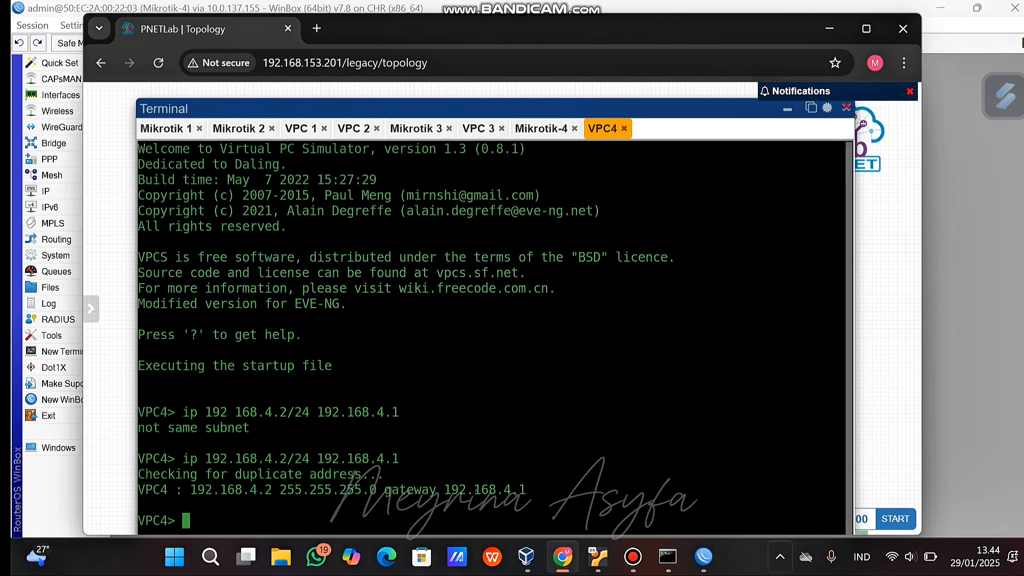
{"action": "mouse_move", "coordinate": [703, 556]}
{"action": "left_click", "coordinate": [418, 482]}
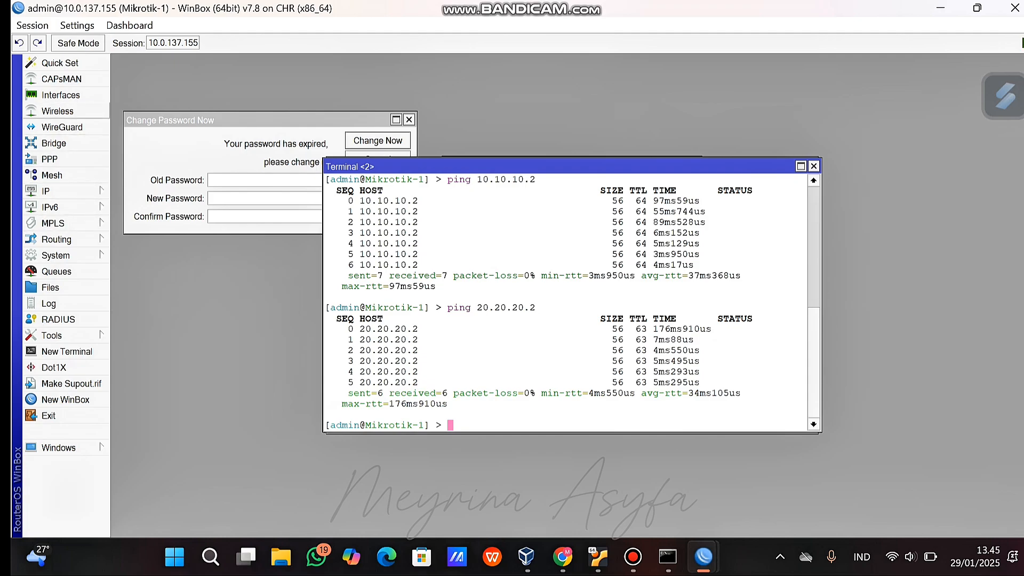
Inspect Mikrotik-1's routes (10.10.10.0/24, 192.168.1.0/24), then return to the PNETLab topology.
{"action": "left_click", "coordinate": [48, 191]}
{"action": "left_click", "coordinate": [155, 335]}
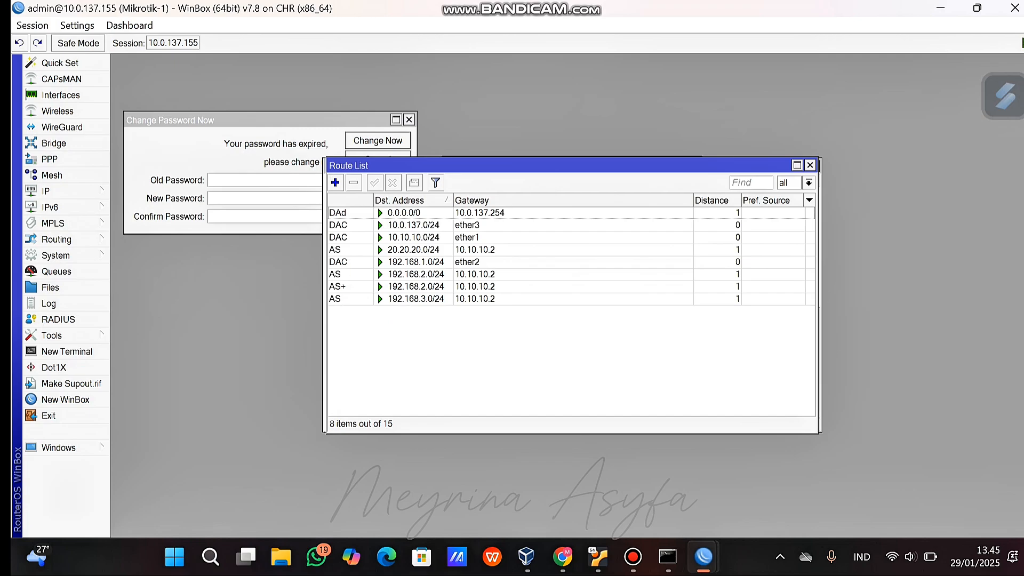
{"action": "left_click", "coordinate": [357, 237]}
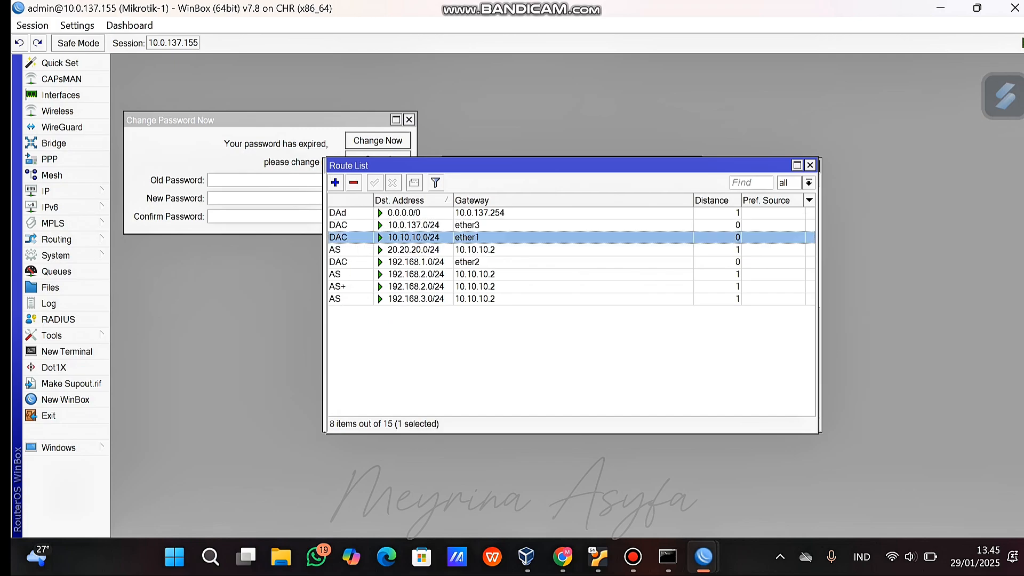
{"action": "left_click", "coordinate": [358, 262]}
{"action": "left_click", "coordinate": [357, 237]}
{"action": "left_click", "coordinate": [373, 341]}
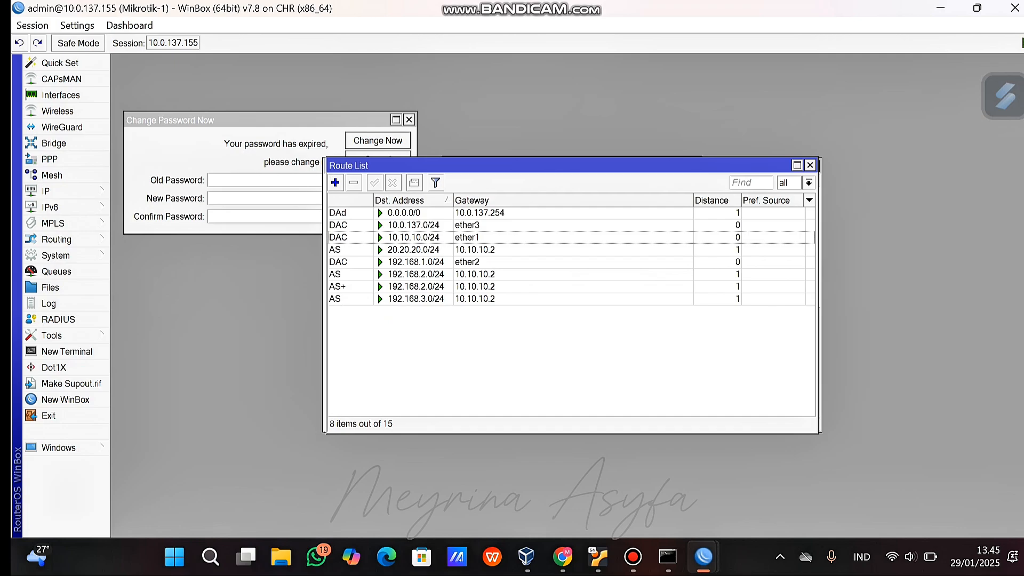
{"action": "left_click", "coordinate": [563, 556]}
{"action": "left_click", "coordinate": [787, 108]}
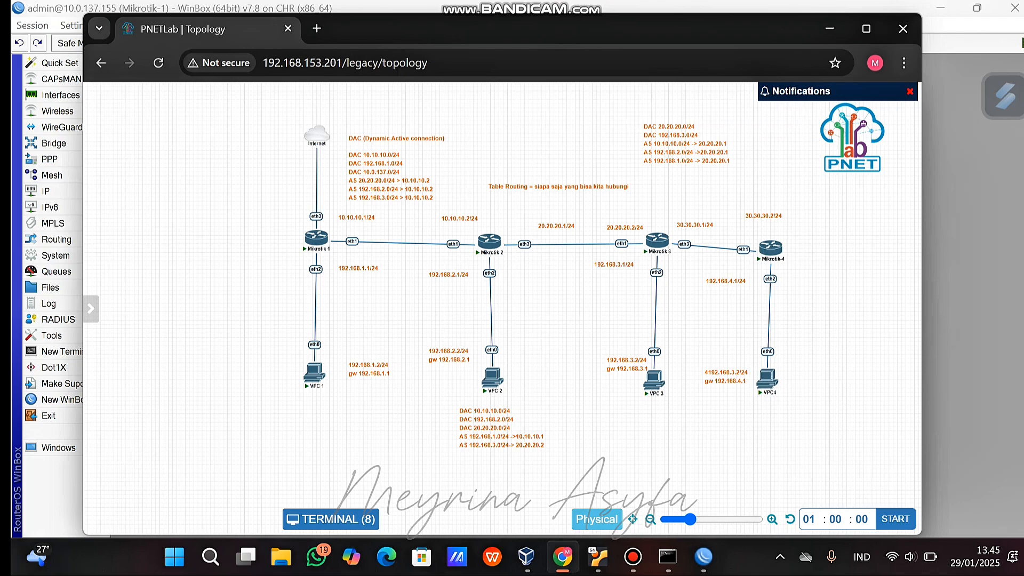
On Mikrotik-1, add a static route to 30.30.30.0/24 via gateway 10.10.10.2.
{"action": "left_click", "coordinate": [704, 557]}
{"action": "left_click", "coordinate": [427, 491]}
{"action": "left_click", "coordinate": [335, 183]}
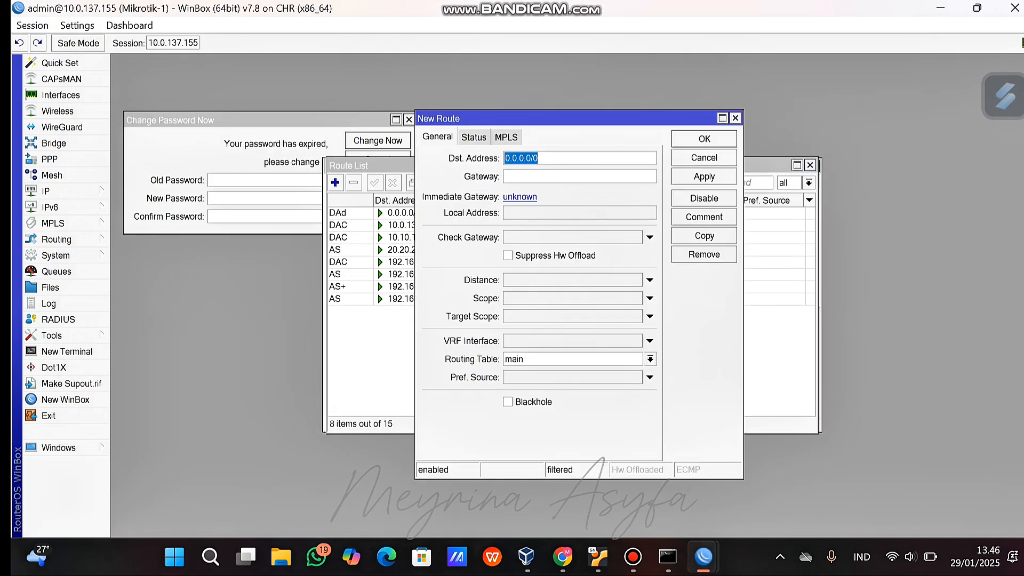
{"action": "type", "text": "30.30.30.0/24"}
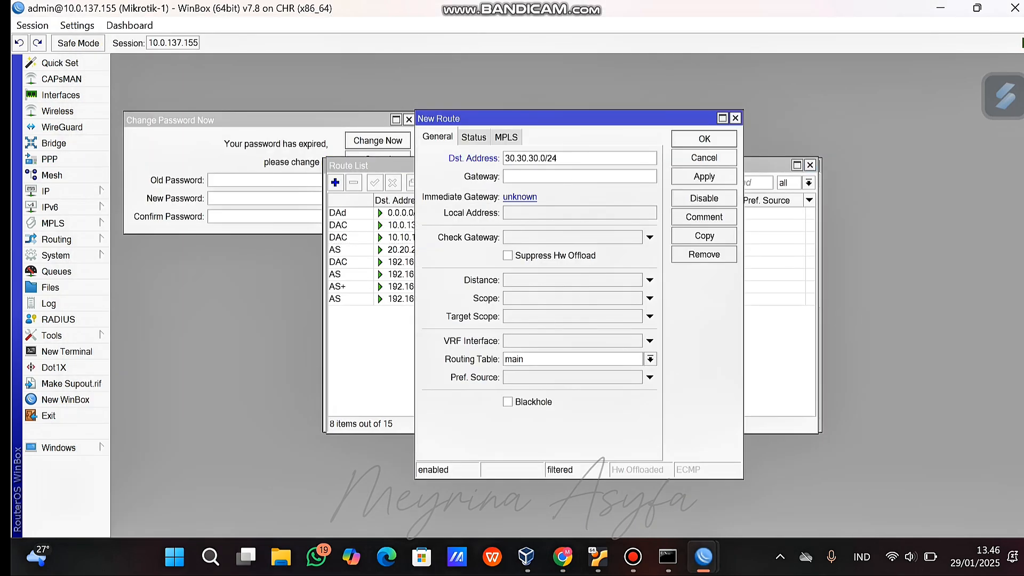
{"action": "key", "text": "Tab"}
{"action": "type", "text": "10.10.10.2"}
{"action": "key", "text": "Return"}
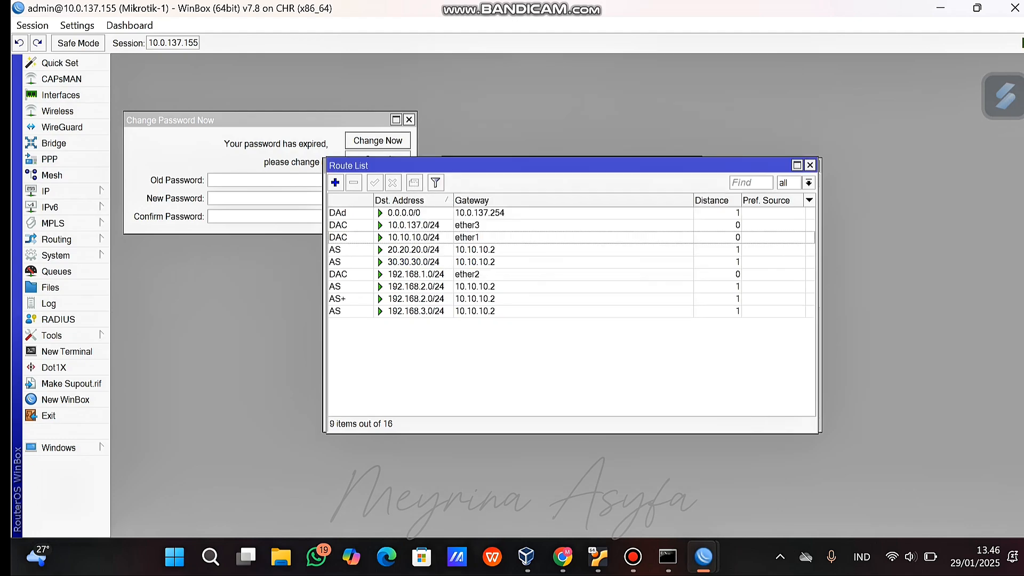
Add a second route to 192.168.4.0/24 via 10.10.10.2, then bring Mikrotik-2's window forward.
{"action": "key", "text": "Insert"}
{"action": "type", "text": "192"}
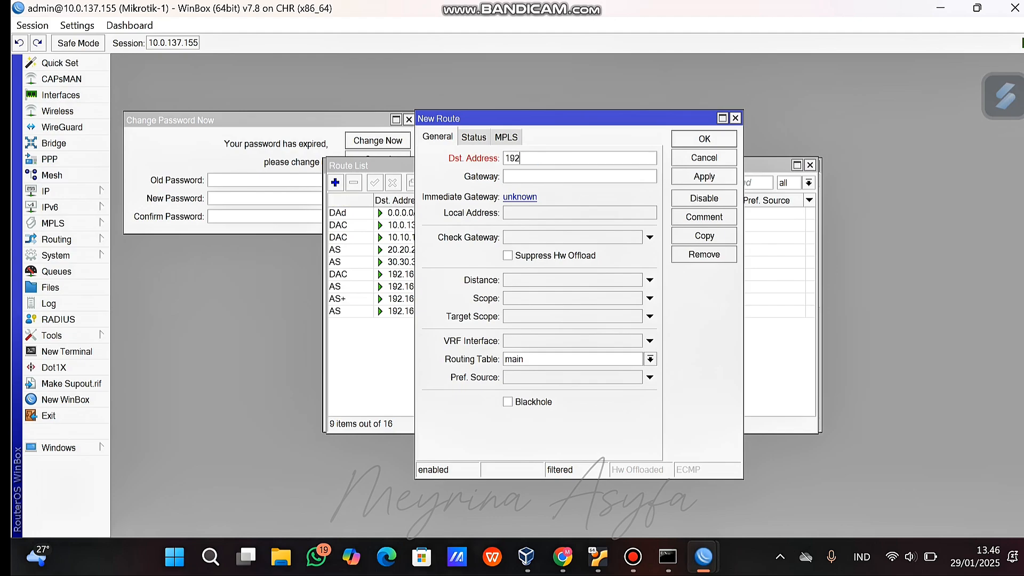
{"action": "type", "text": ".168.4.0/24"}
{"action": "key", "text": "Tab"}
{"action": "type", "text": "10.10.10."}
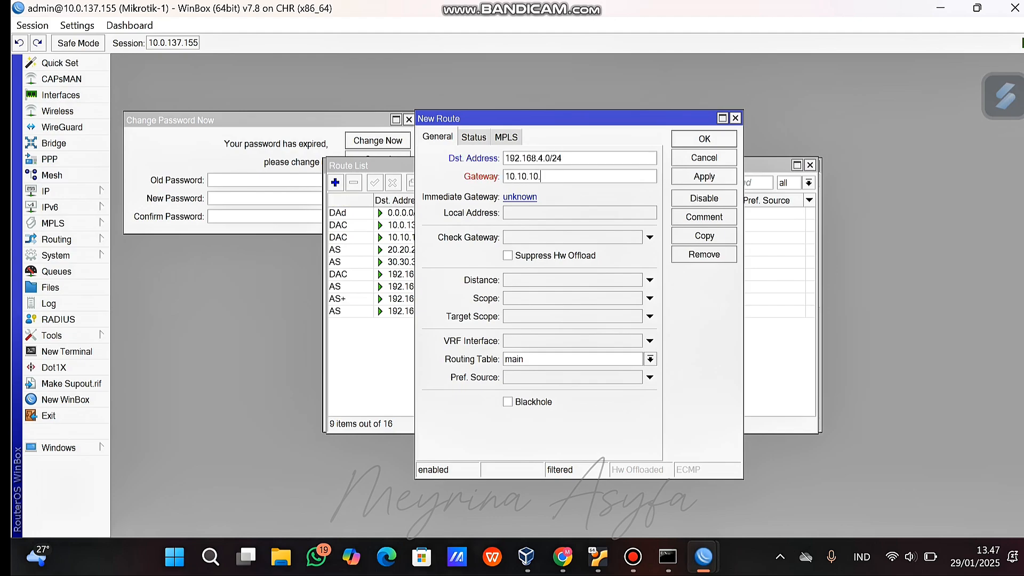
{"action": "type", "text": "2"}
{"action": "key", "text": "Return"}
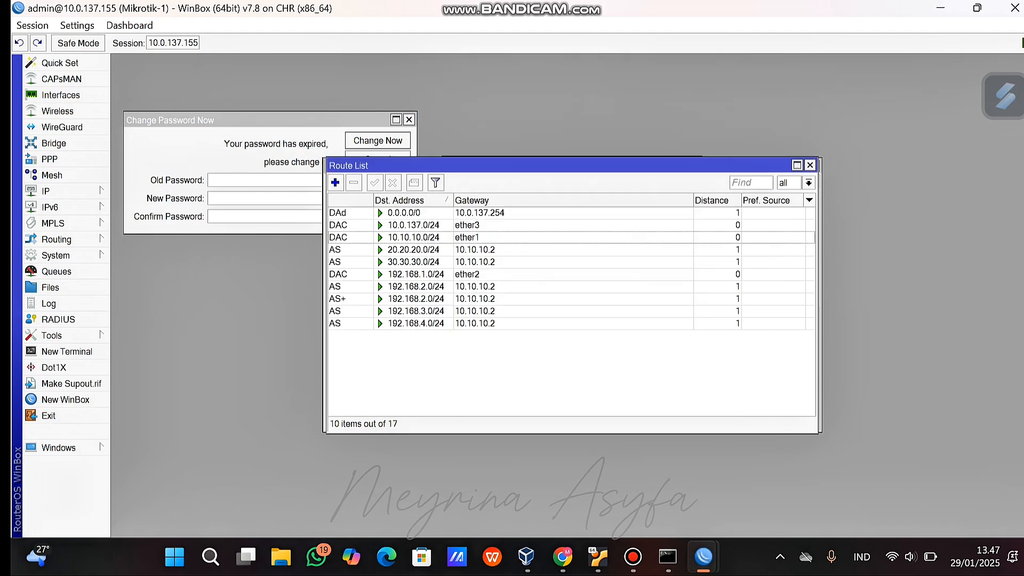
{"action": "key", "text": "alt+Tab"}
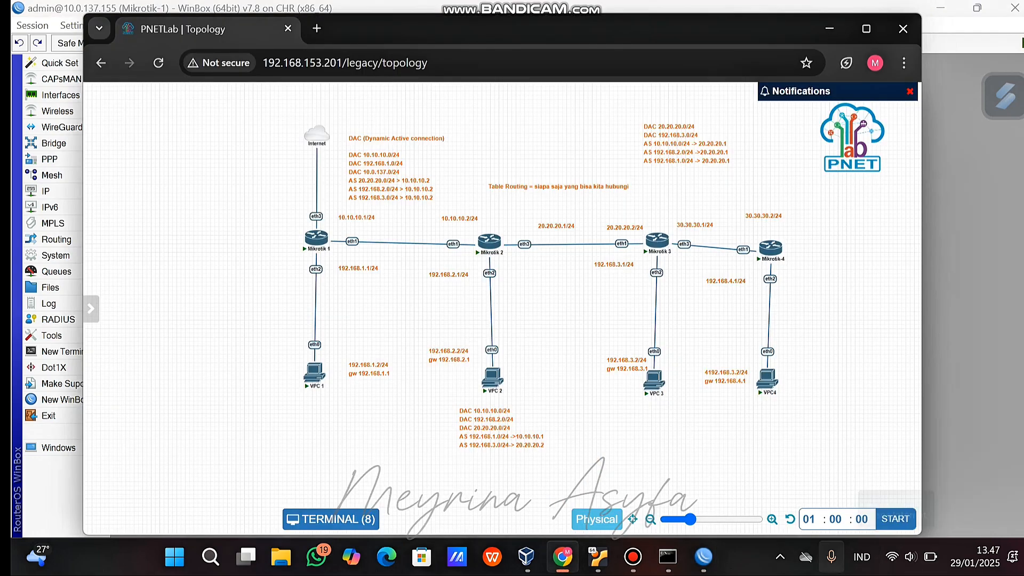
{"action": "left_click", "coordinate": [704, 556]}
{"action": "left_click", "coordinate": [603, 474]}
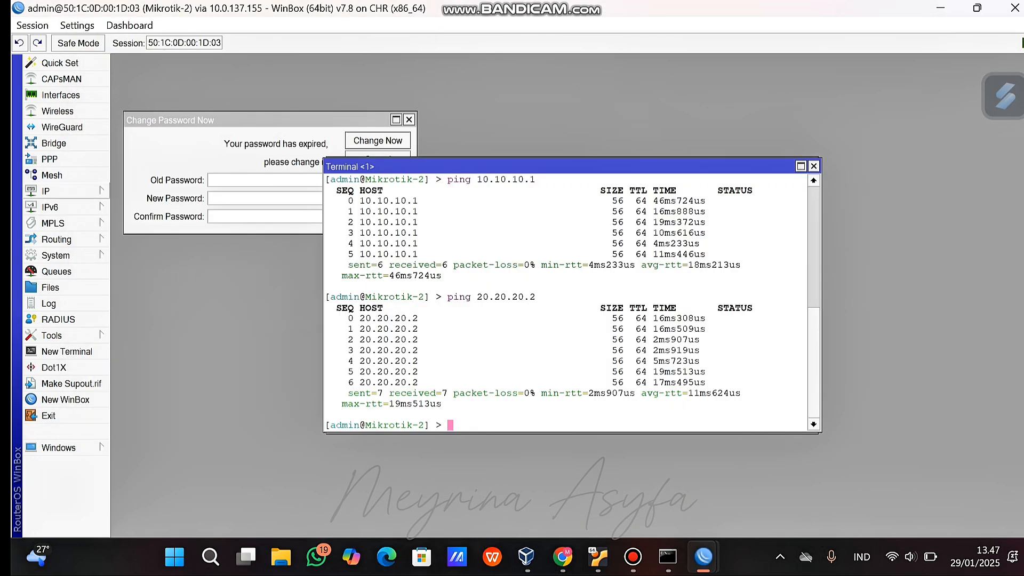
Open Mikrotik-2's route list, check the 192.168.3.0/24 route, then return to the PNETLab diagram.
{"action": "left_click", "coordinate": [46, 191]}
{"action": "left_click", "coordinate": [127, 352]}
{"action": "left_click", "coordinate": [45, 191]}
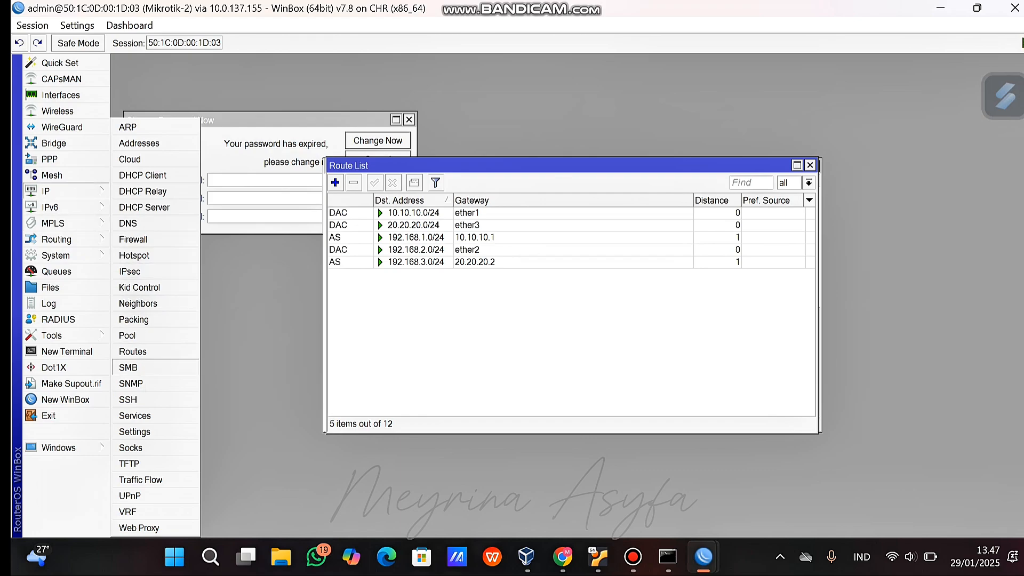
{"action": "left_click", "coordinate": [127, 352]}
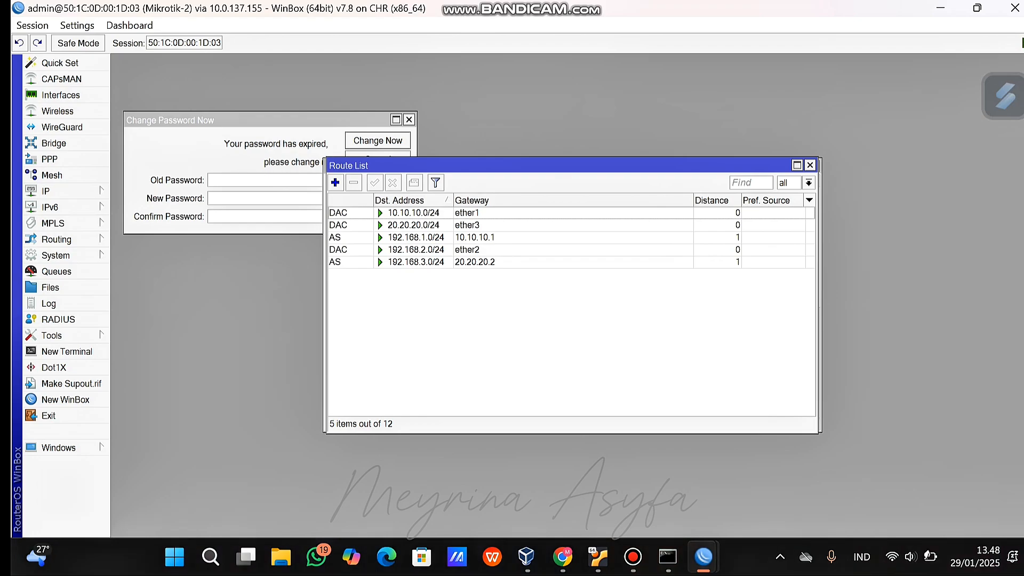
{"action": "left_click", "coordinate": [474, 262]}
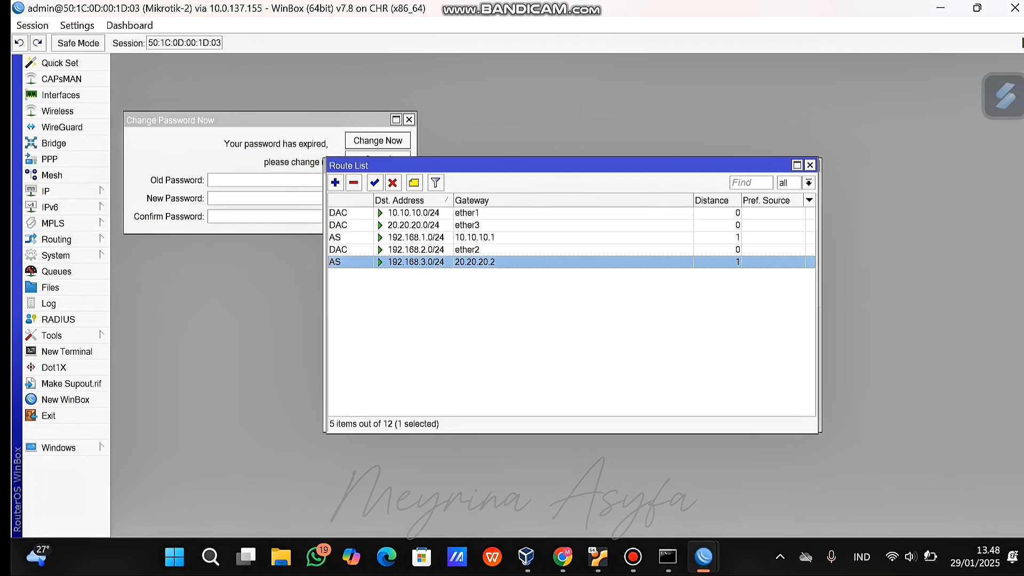
{"action": "left_click", "coordinate": [554, 331]}
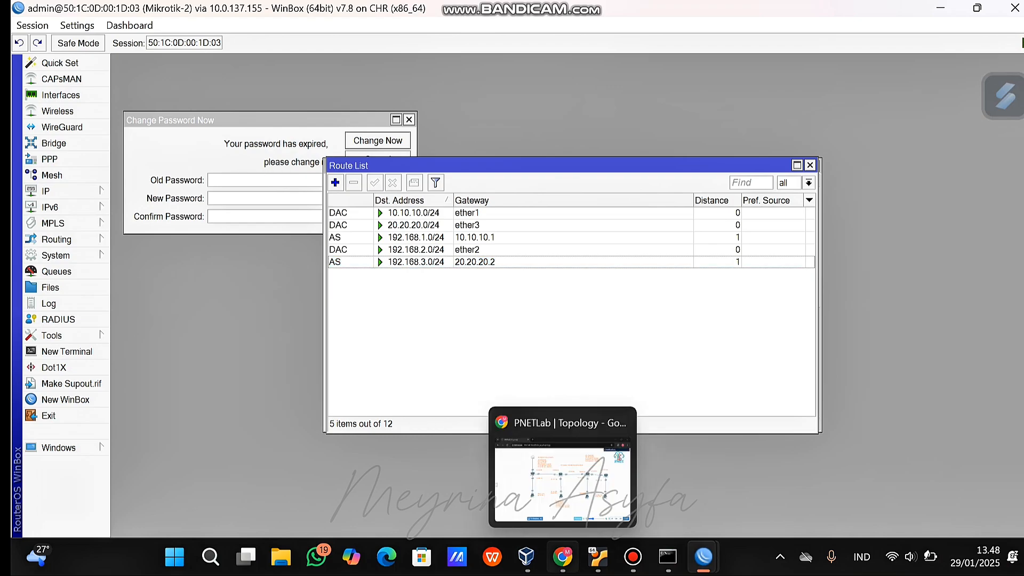
{"action": "left_click", "coordinate": [563, 557]}
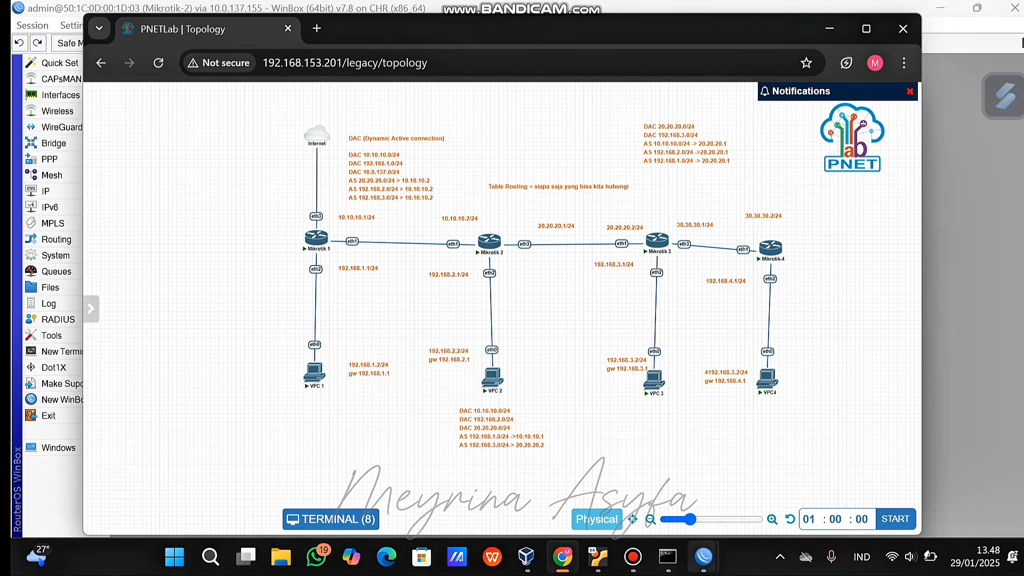
Bring the Mikrotik-2 WinBox window with its route list back to the front.
{"action": "left_click", "coordinate": [703, 556]}
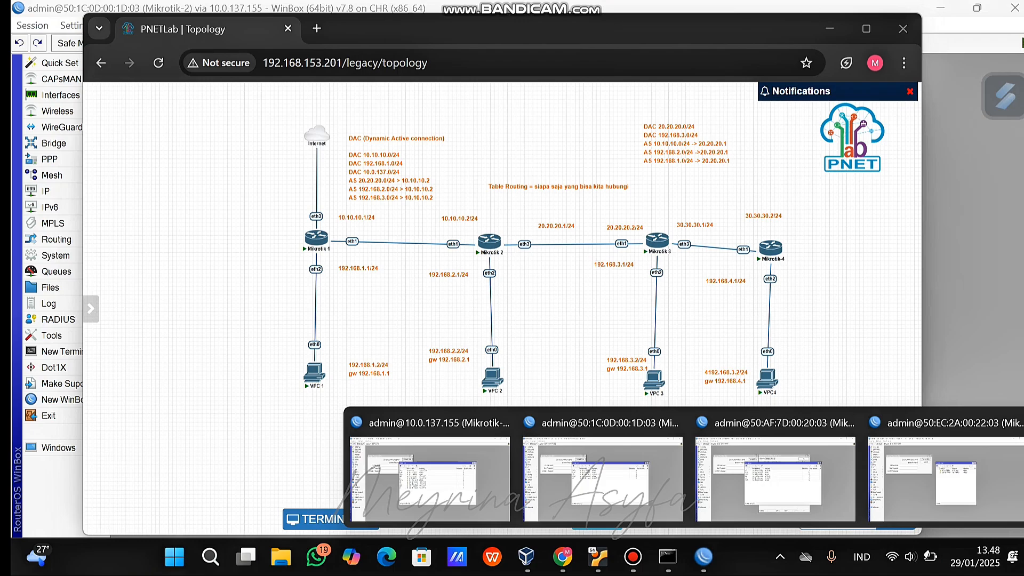
{"action": "mouse_move", "coordinate": [775, 469]}
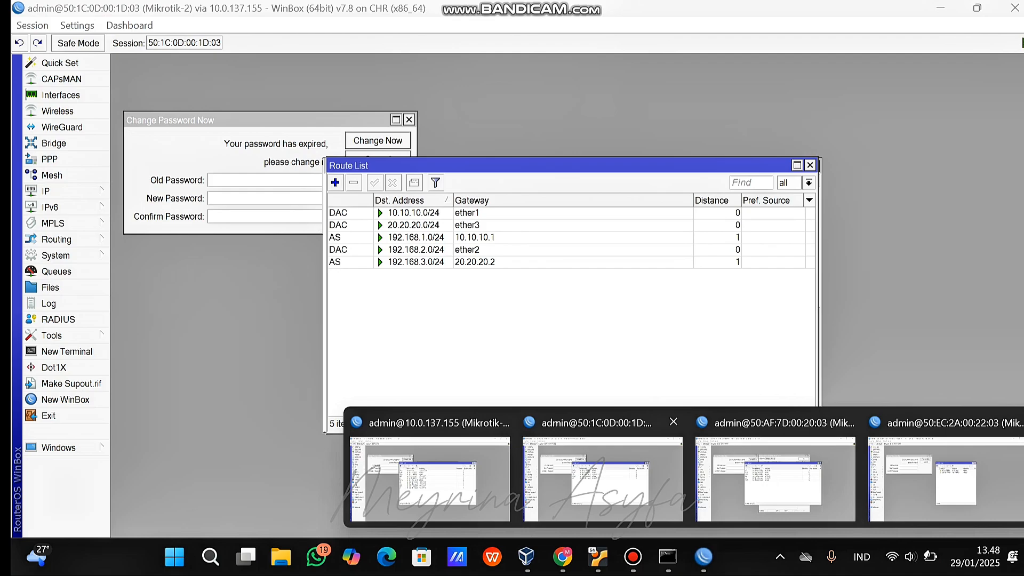
{"action": "left_click", "coordinate": [603, 477]}
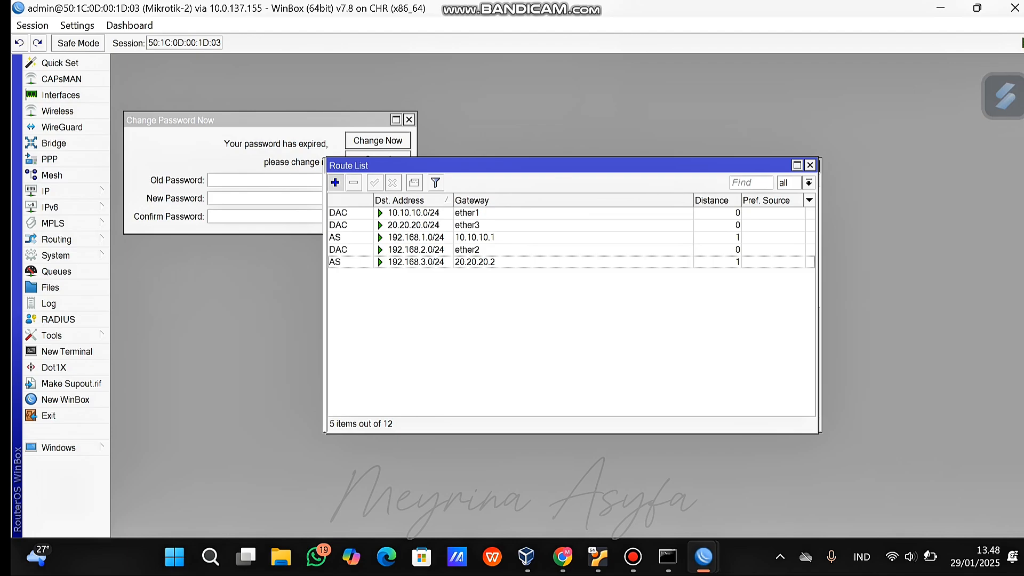
On Mikrotik-2, add a static route to 30.30.30.0/24 via gateway 20.20.20.2.
{"action": "left_click", "coordinate": [335, 182]}
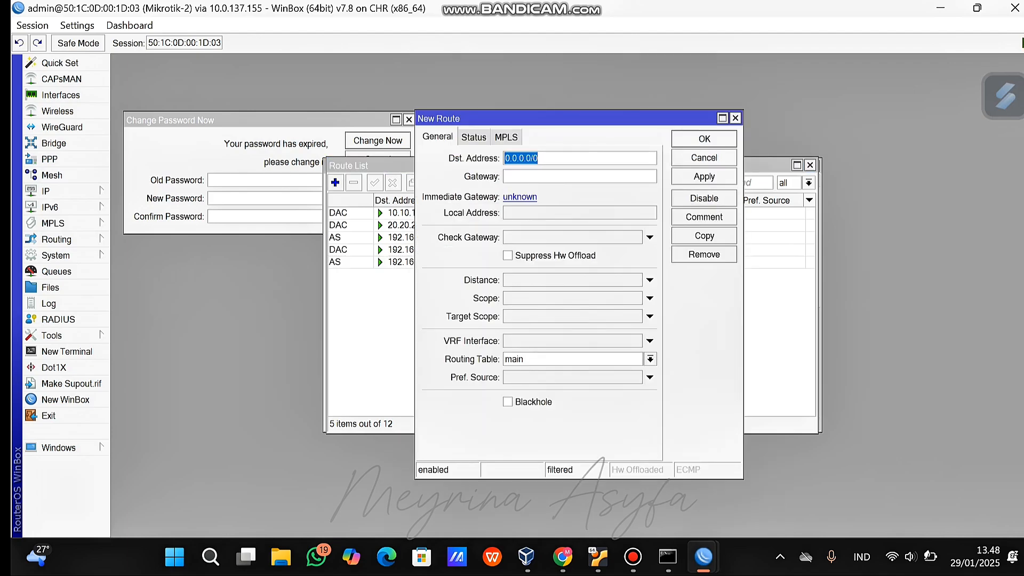
{"action": "key", "text": "BackSpace"}
{"action": "type", "text": "30."}
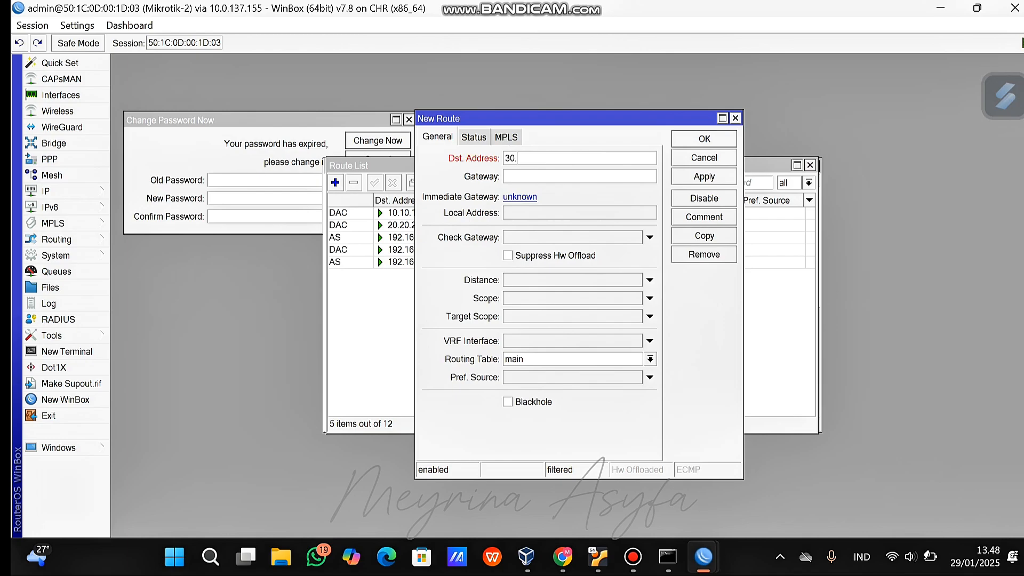
{"action": "type", "text": "30."}
{"action": "type", "text": "3"}
{"action": "type", "text": "0.0"}
{"action": "type", "text": "/"}
{"action": "type", "text": "24"}
{"action": "type", "text": "2"}
{"action": "type", "text": "0."}
{"action": "type", "text": "2"}
{"action": "type", "text": "0."}
{"action": "type", "text": "2"}
{"action": "type", "text": "0"}
{"action": "type", "text": "."}
{"action": "type", "text": "2"}
{"action": "left_click", "coordinate": [704, 177]}
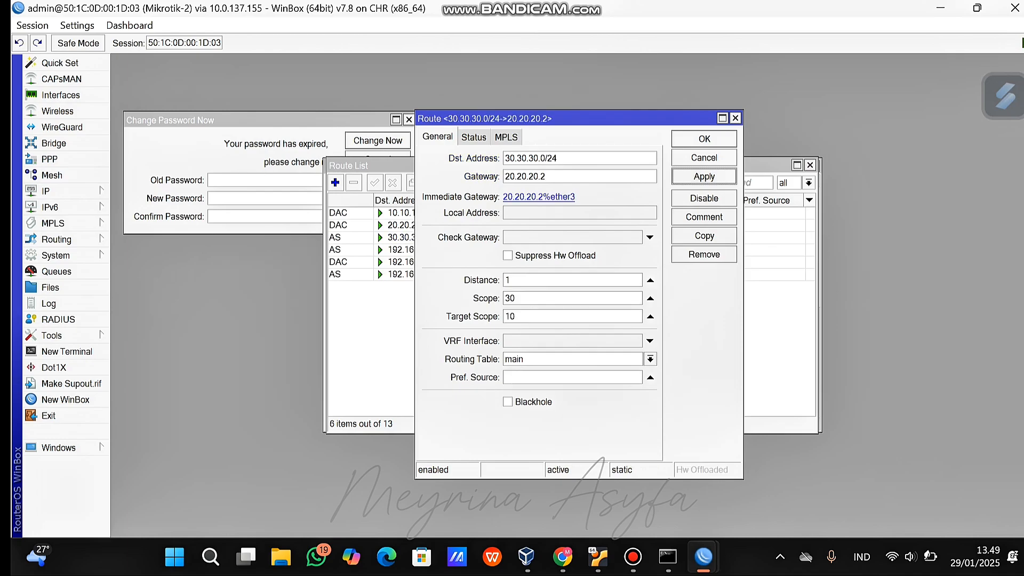
{"action": "left_click", "coordinate": [704, 138]}
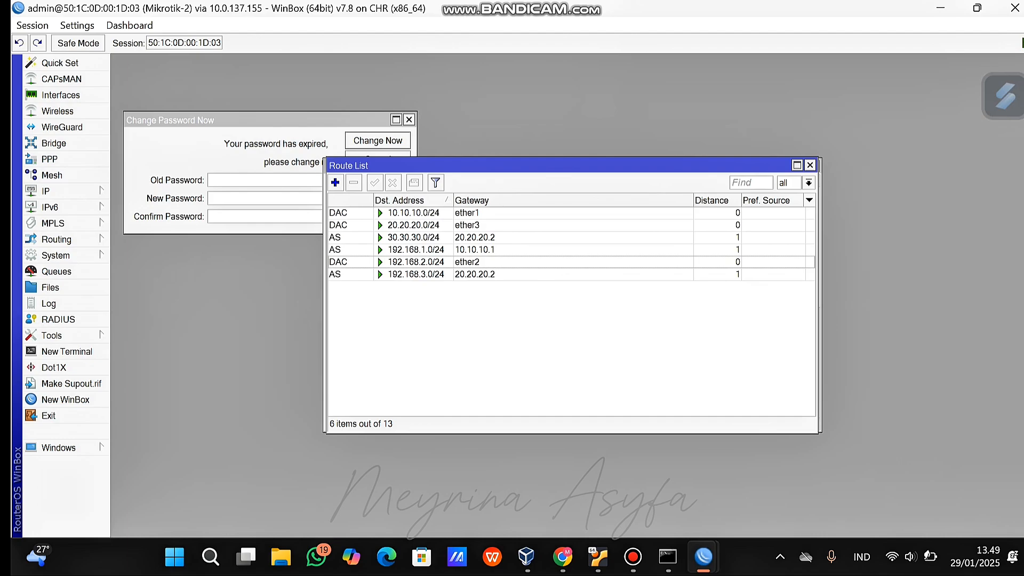
Add a route to 192.168.4.0/24 via 20.20.20.2, fixing the mistyped address, then return to PNETLab.
{"action": "left_click", "coordinate": [335, 182]}
{"action": "type", "text": "192..168.4.0/24"}
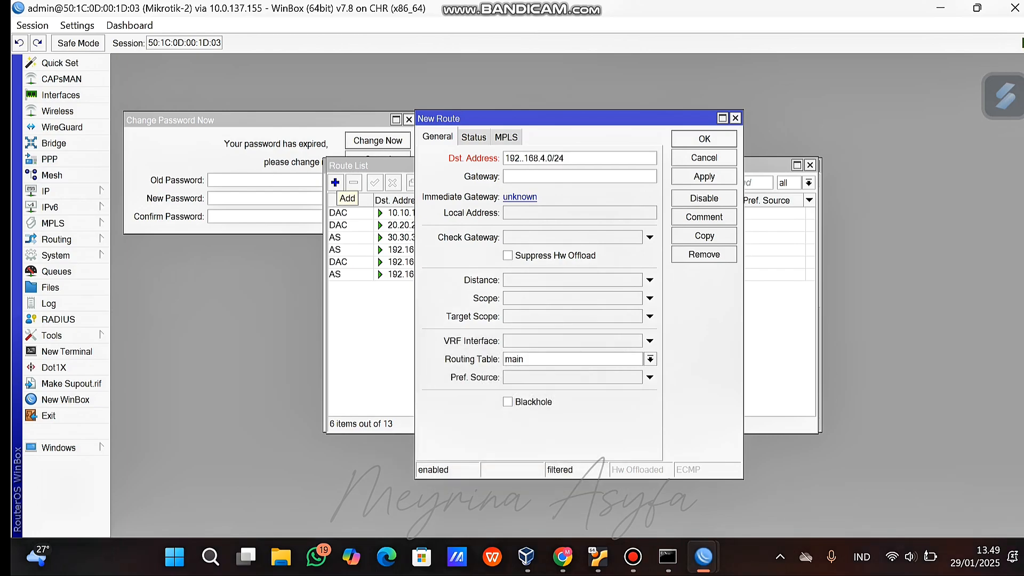
{"action": "type", "text": "20.20.20.2"}
{"action": "key", "text": "Return"}
{"action": "key", "text": "Return"}
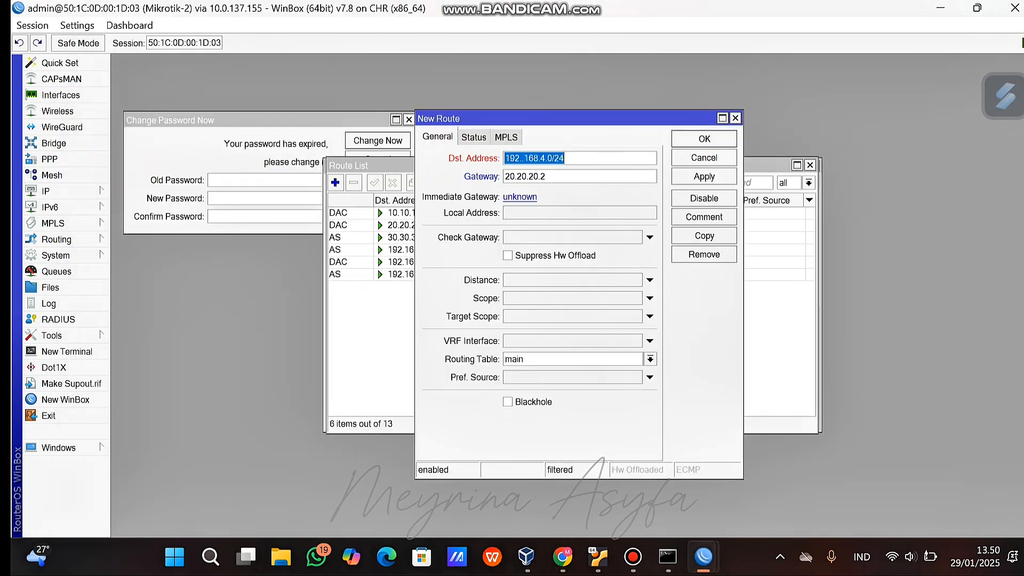
{"action": "left_click", "coordinate": [524, 158]}
{"action": "key", "text": "BackSpace"}
{"action": "left_click", "coordinate": [704, 176]}
{"action": "left_click", "coordinate": [704, 140]}
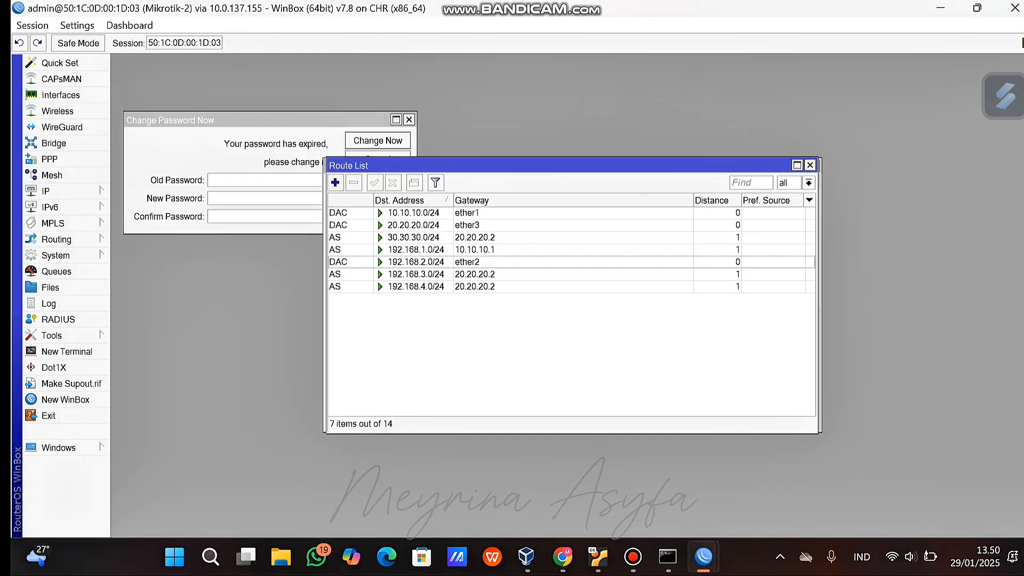
{"action": "left_click", "coordinate": [562, 556]}
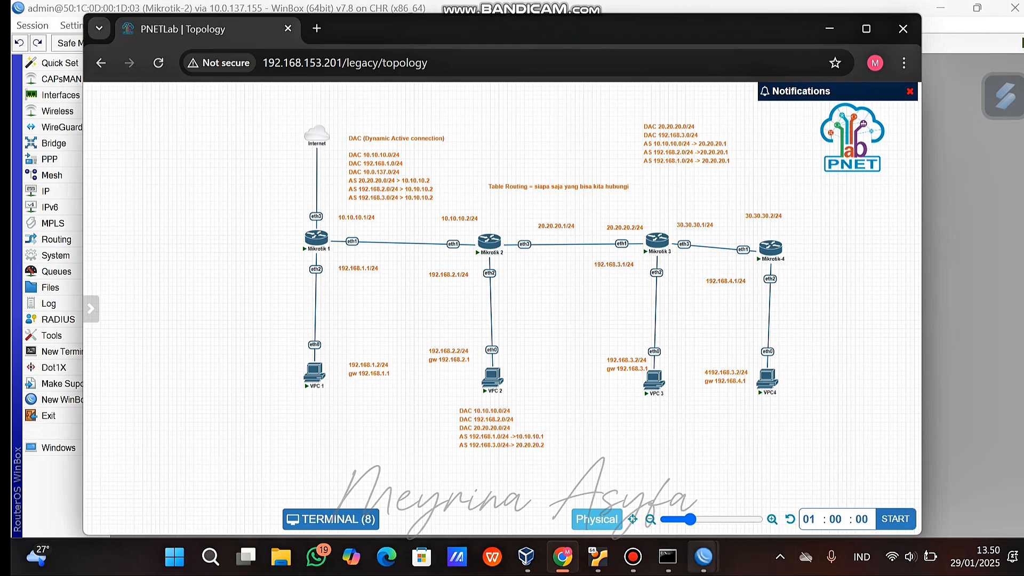
Bring up Mikrotik-3's WinBox window and review its interface addresses.
{"action": "mouse_move", "coordinate": [703, 556]}
{"action": "left_click", "coordinate": [768, 469]}
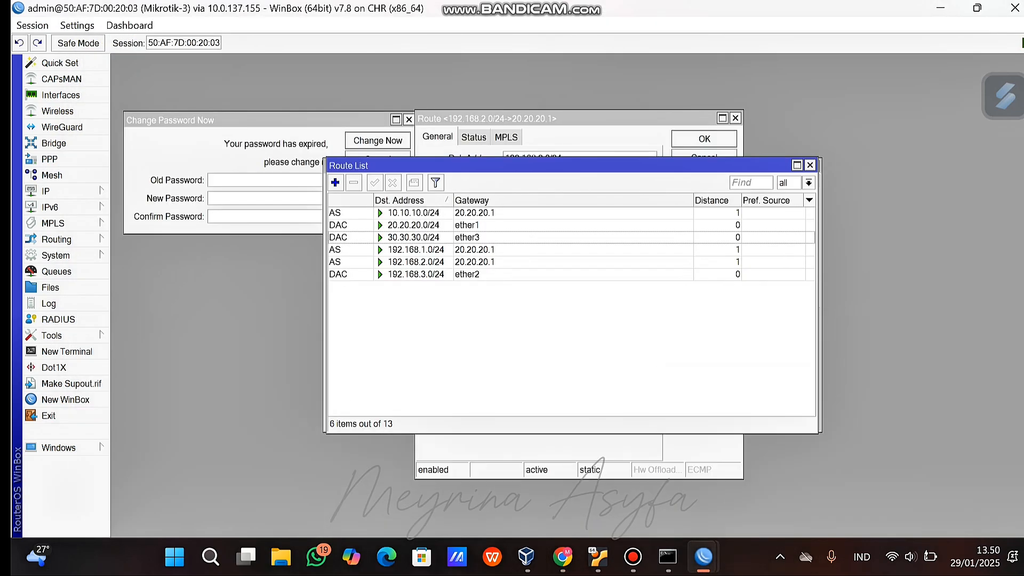
{"action": "left_click", "coordinate": [480, 238]}
{"action": "left_click", "coordinate": [46, 191]}
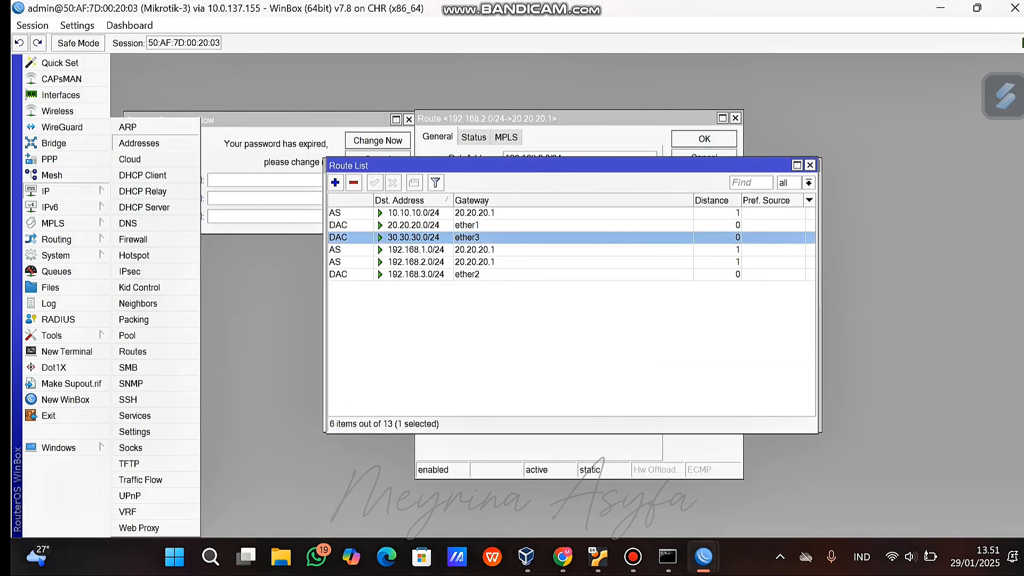
{"action": "left_click", "coordinate": [128, 143]}
Add a static route to 192.168.4.0/24 via 30.30.30.2, then return to the PNETLab topology.
{"action": "left_click", "coordinate": [335, 182]}
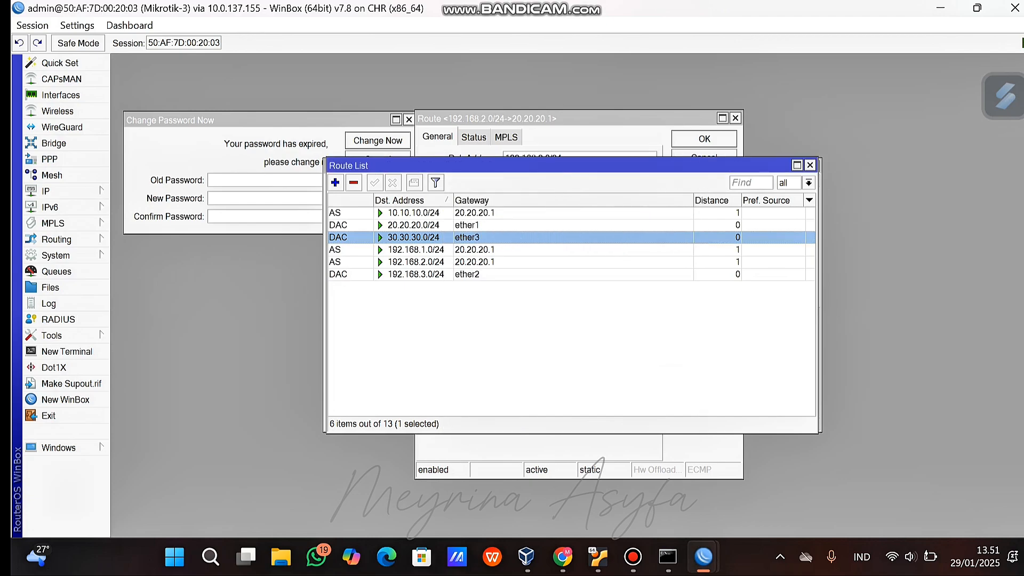
{"action": "type", "text": "1"}
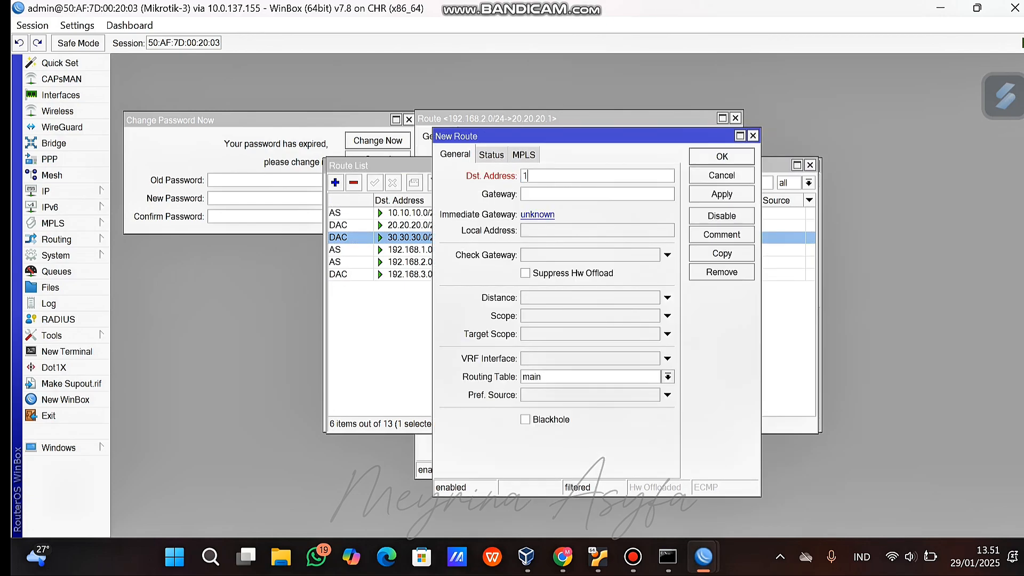
{"action": "type", "text": "92.168.4.0/24"}
{"action": "left_click", "coordinate": [597, 194]}
{"action": "type", "text": "30.30.30.2"}
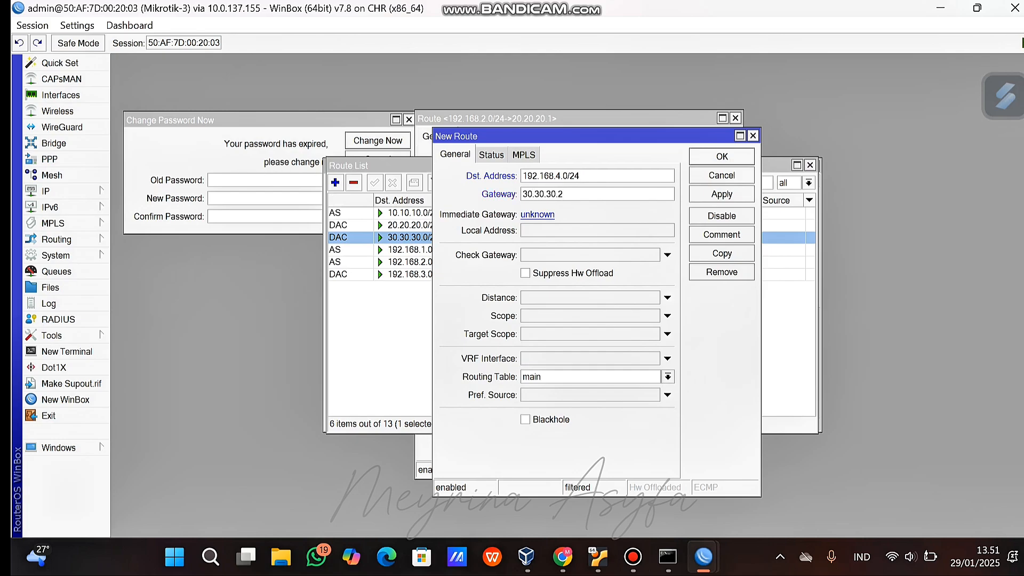
{"action": "key", "text": "Return"}
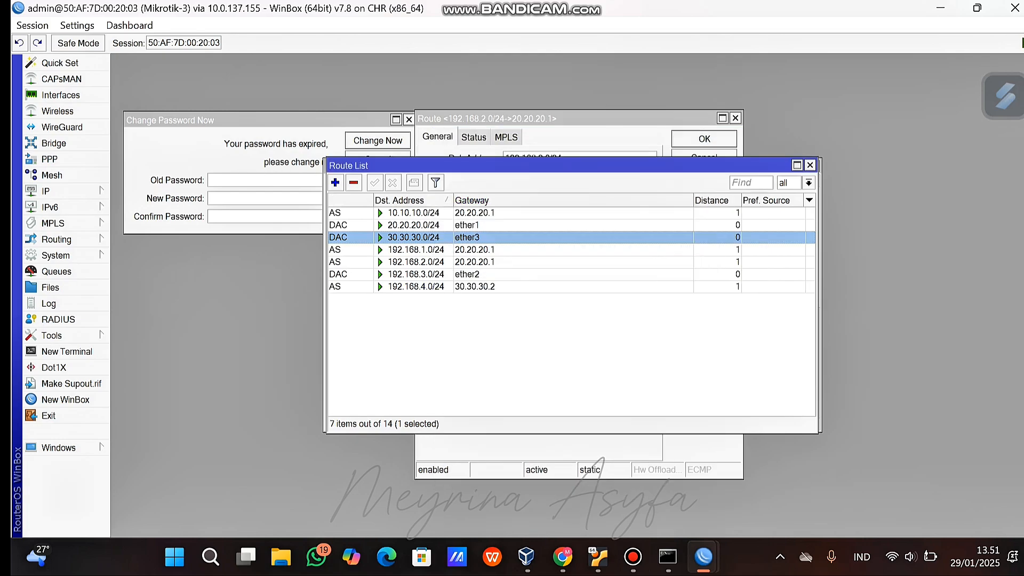
{"action": "left_click", "coordinate": [562, 557]}
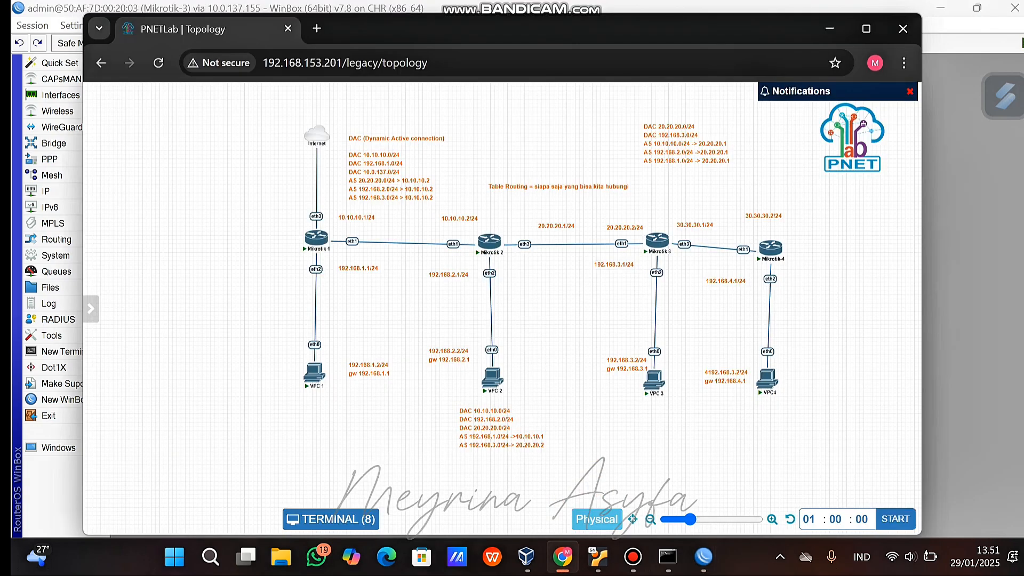
Open Mikrotik-4's IP route list in WinBox.
{"action": "left_click", "coordinate": [703, 557]}
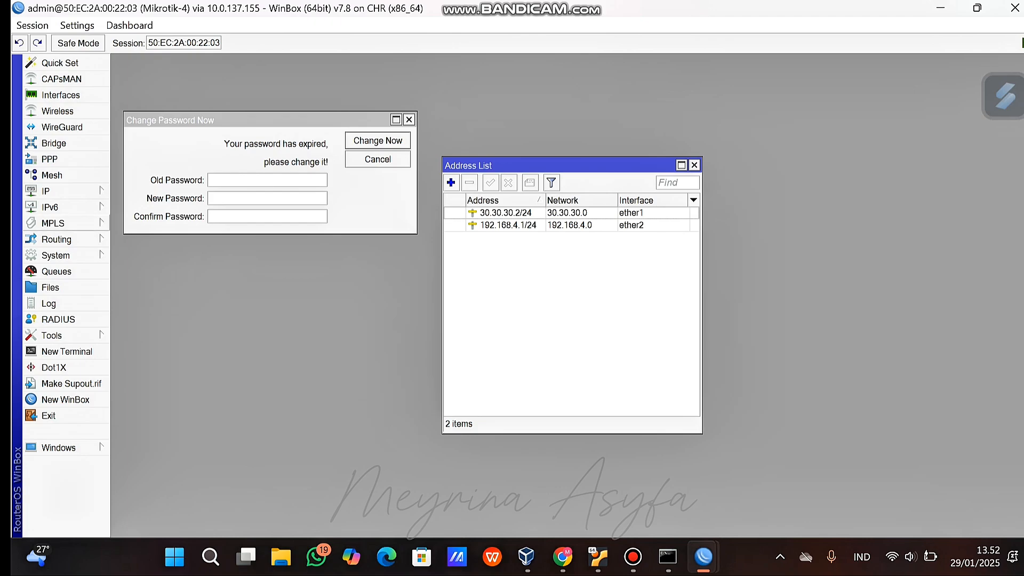
{"action": "left_click", "coordinate": [46, 191]}
{"action": "left_click", "coordinate": [139, 351]}
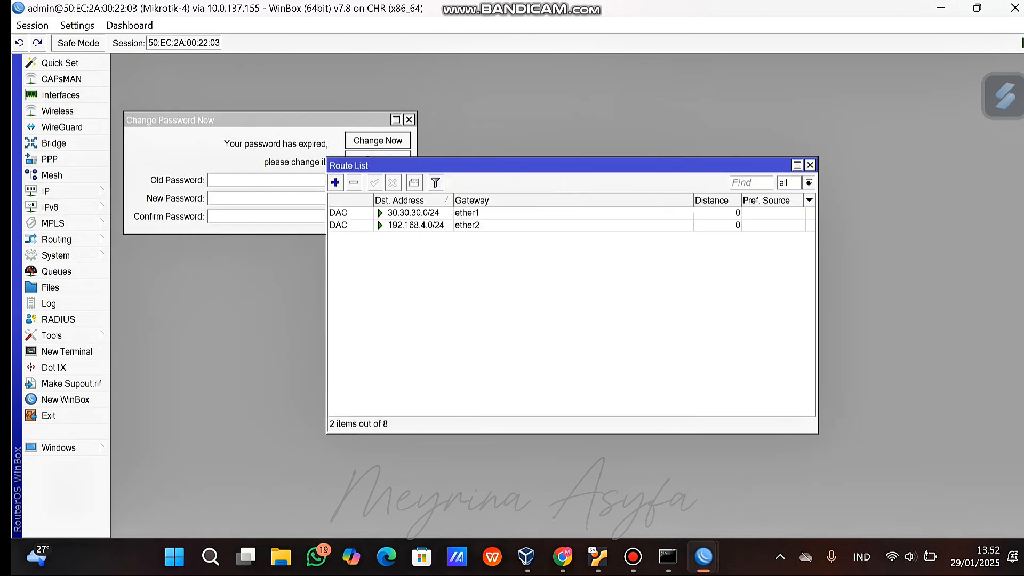
{"action": "left_click", "coordinate": [336, 182]}
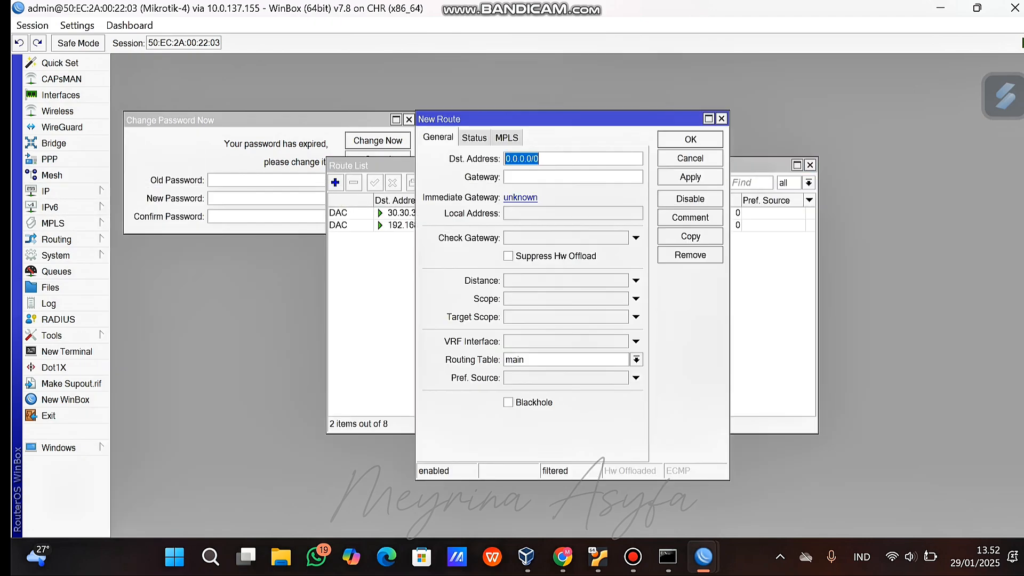
{"action": "left_click", "coordinate": [347, 267]}
{"action": "left_click", "coordinate": [563, 556]}
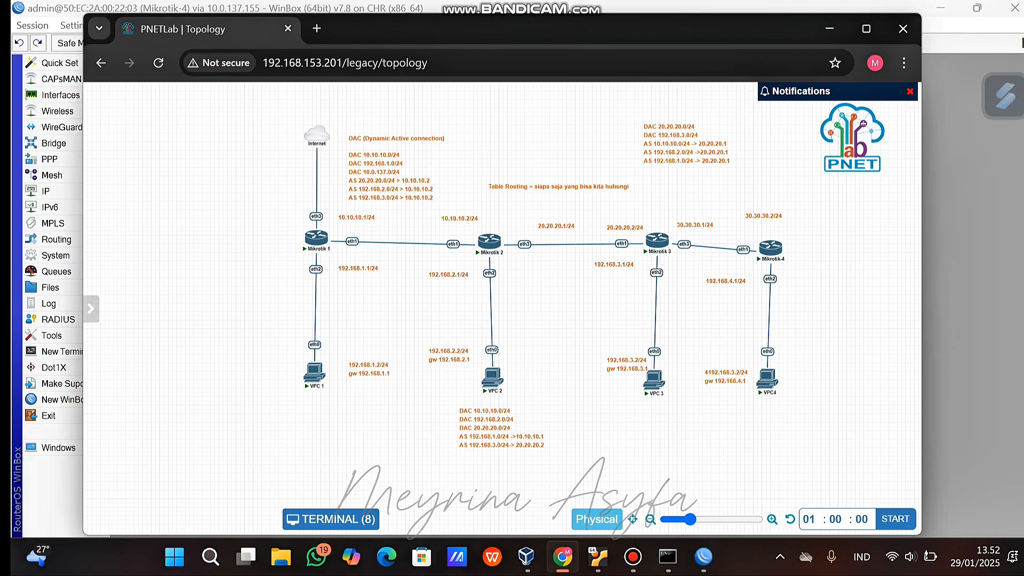
{"action": "mouse_move", "coordinate": [703, 557]}
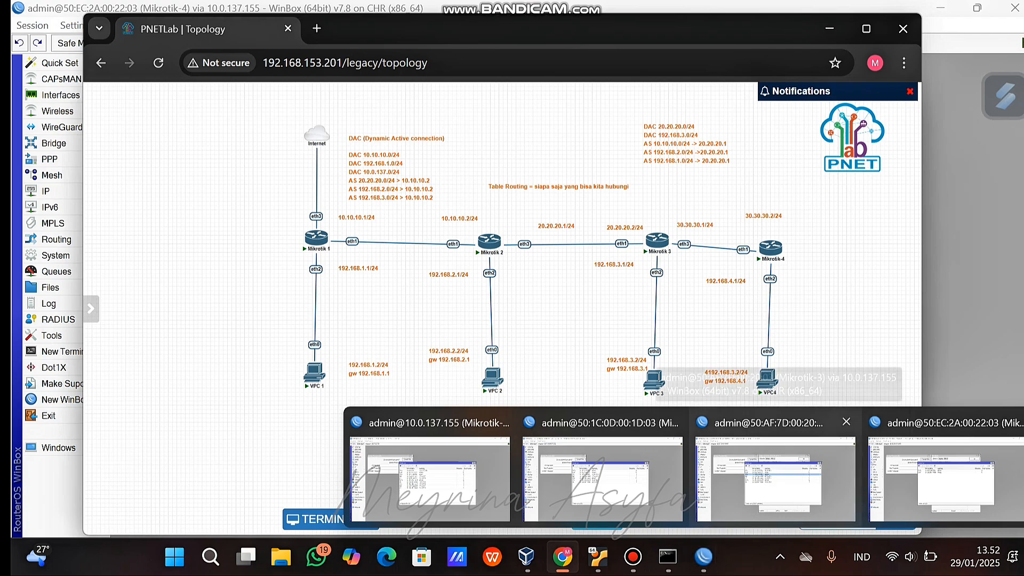
{"action": "left_click", "coordinate": [944, 477]}
Add a static route on Mikrotik-4 to 20.20.20.0/24 via gateway 30.30.30.1.
{"action": "left_click", "coordinate": [334, 183]}
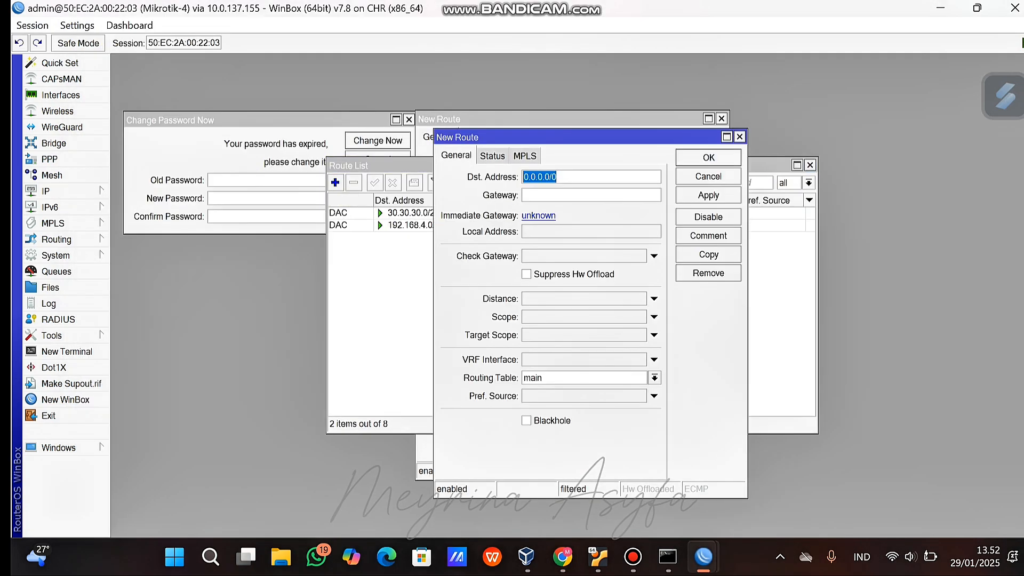
{"action": "type", "text": "20.20.20"}
{"action": "type", "text": ".0/24"}
{"action": "type", "text": "30.30."}
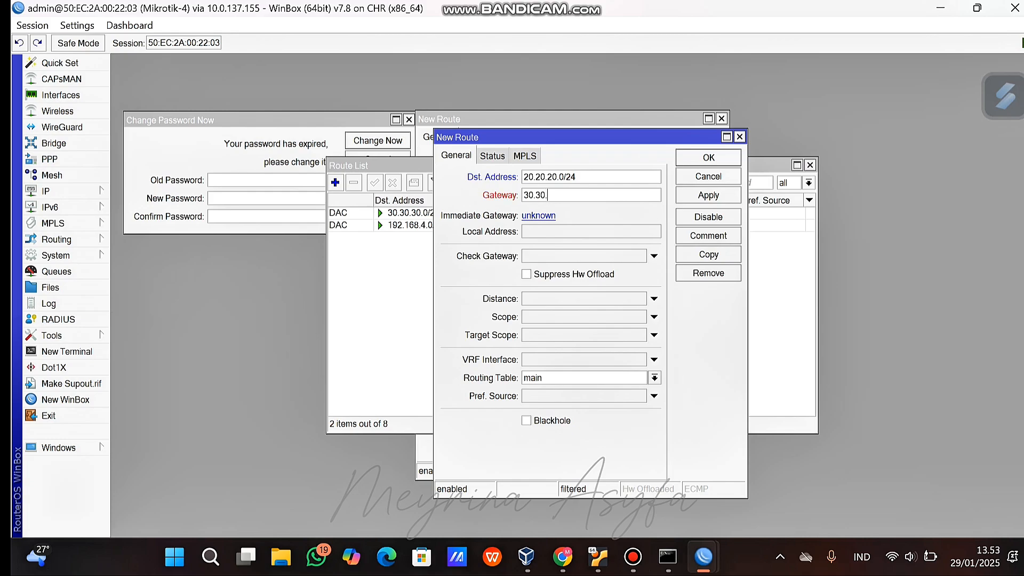
{"action": "type", "text": "30.1"}
{"action": "left_click", "coordinate": [708, 195]}
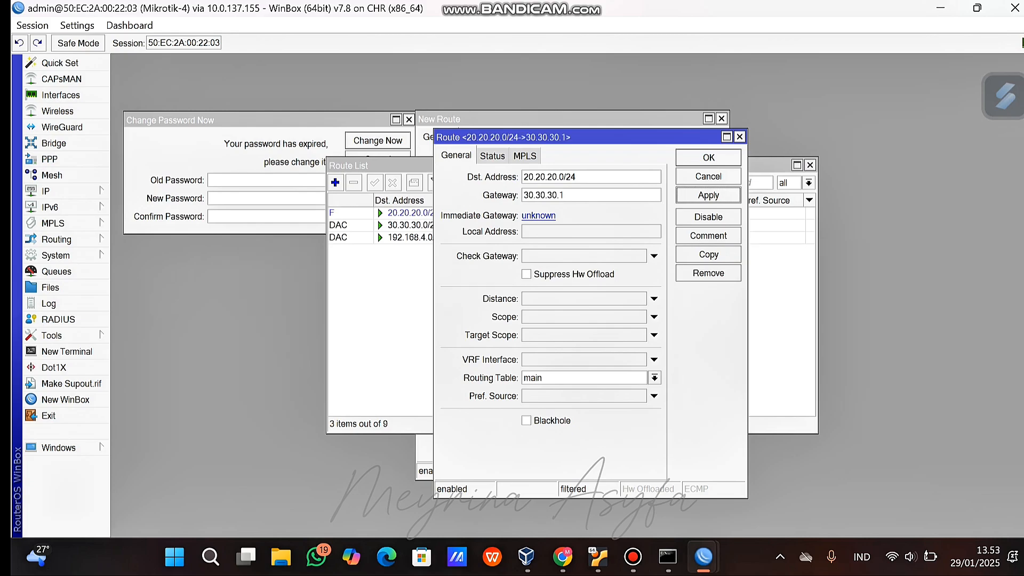
{"action": "left_click", "coordinate": [708, 158]}
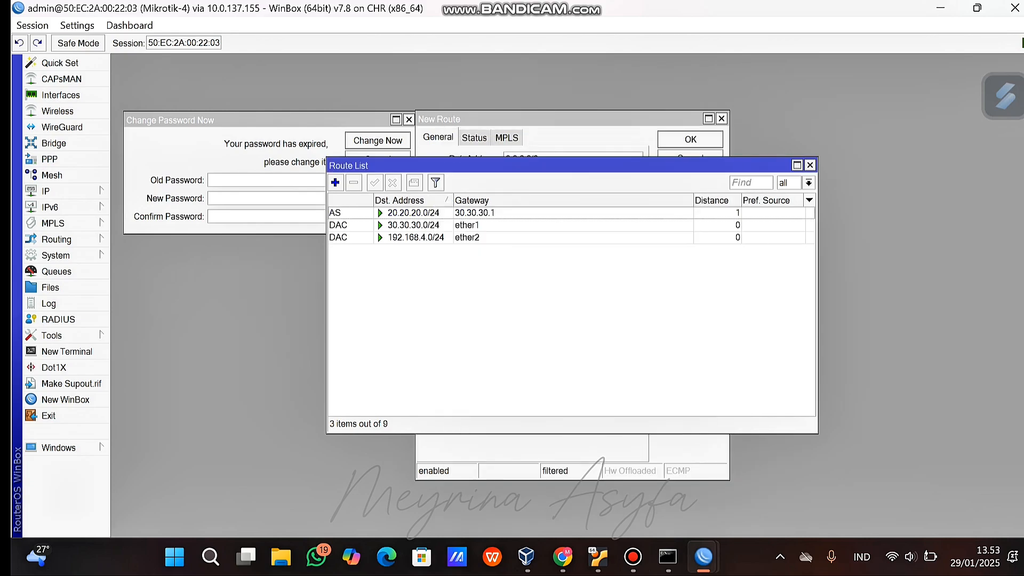
Add a static route to 10.10.10.0/24 via gateway 30.30.30.1.
{"action": "left_click", "coordinate": [335, 182]}
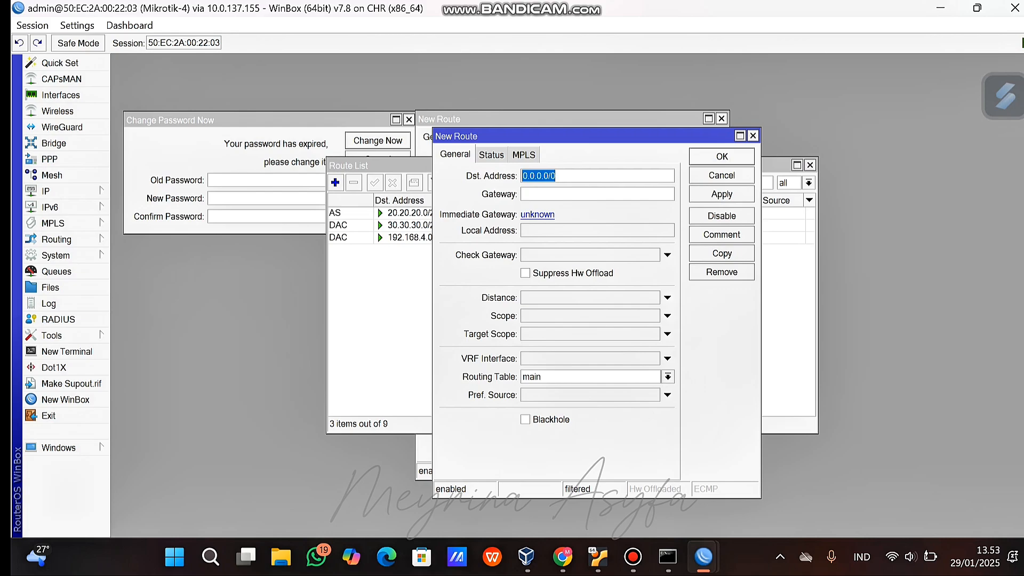
{"action": "type", "text": "10.10.10.0/24"}
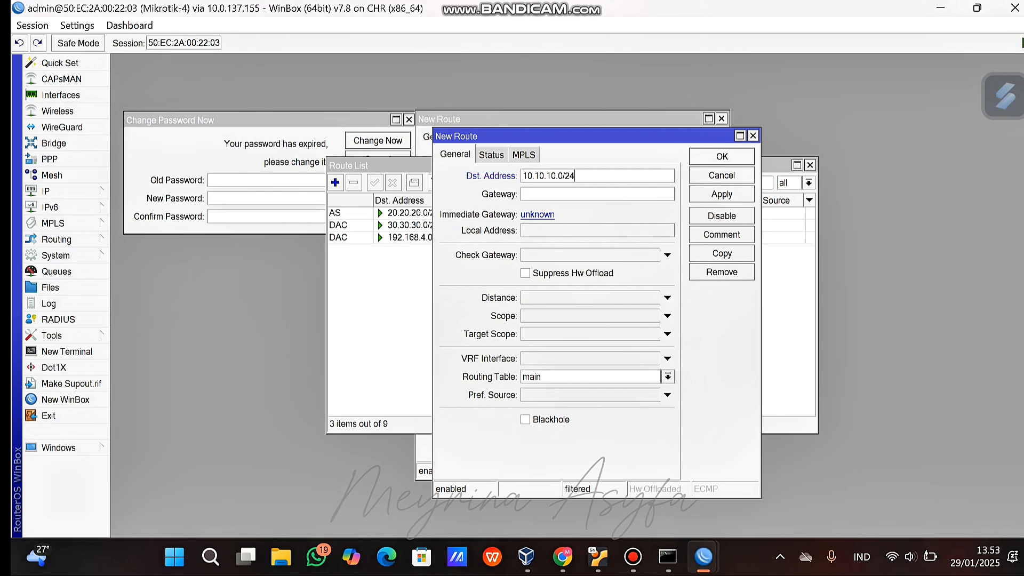
{"action": "key", "text": "Tab"}
{"action": "type", "text": "30.30.30.1"}
{"action": "left_click", "coordinate": [721, 194]}
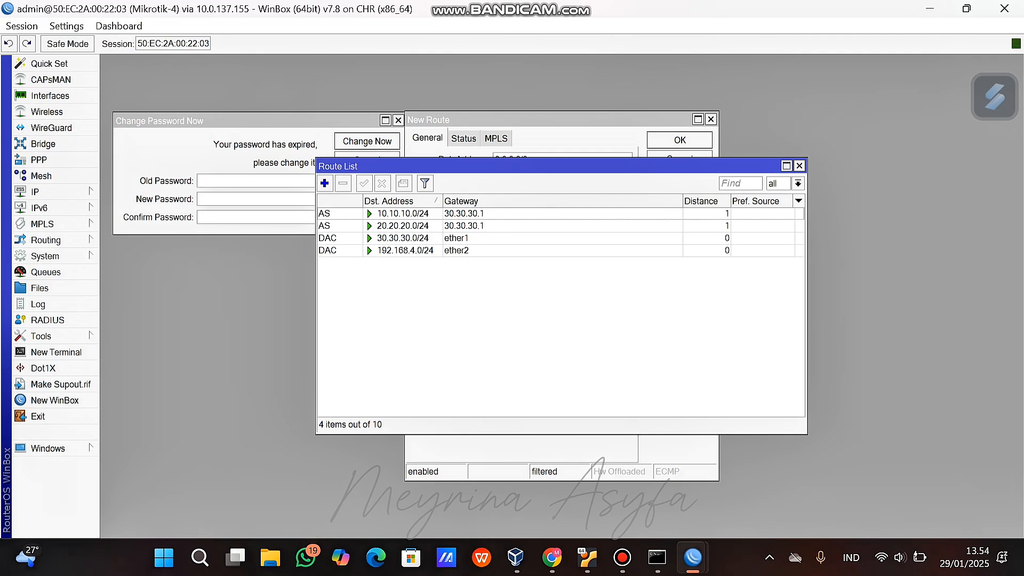
Add a static route to 192.168.3.0/24 via gateway 30.30.30.1.
{"action": "left_click", "coordinate": [256, 181]}
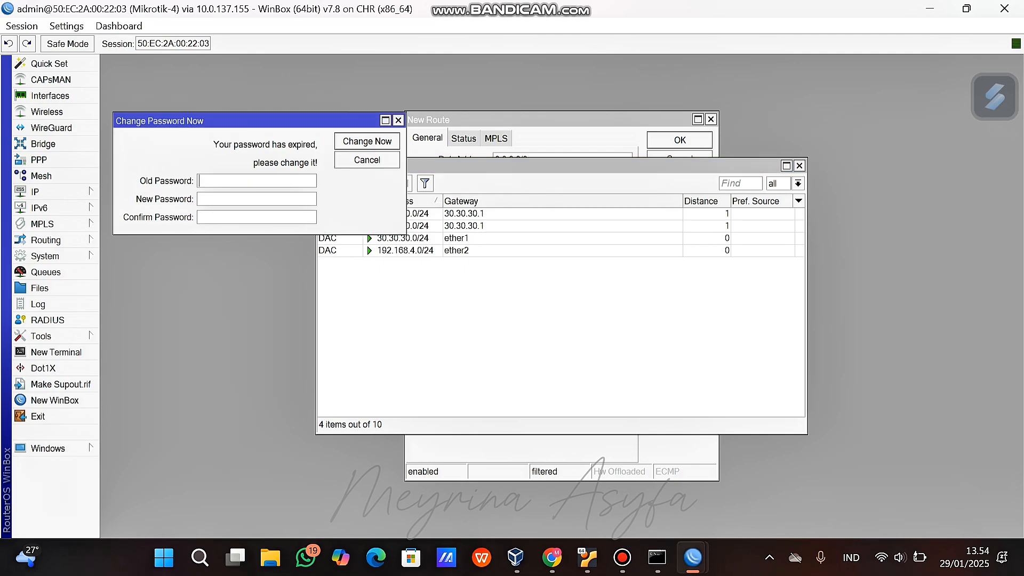
{"action": "left_click", "coordinate": [560, 320]}
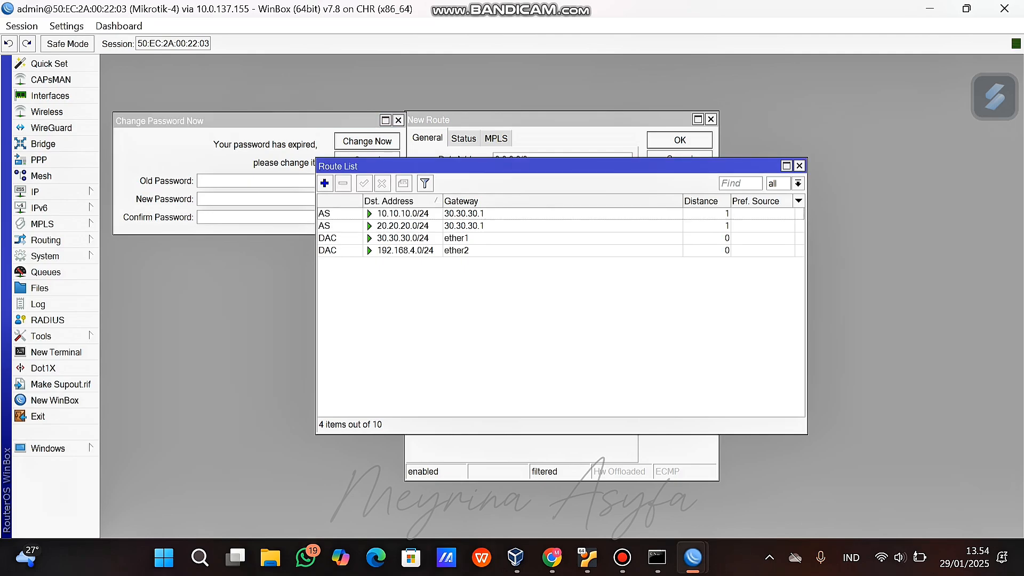
{"action": "left_click", "coordinate": [324, 183]}
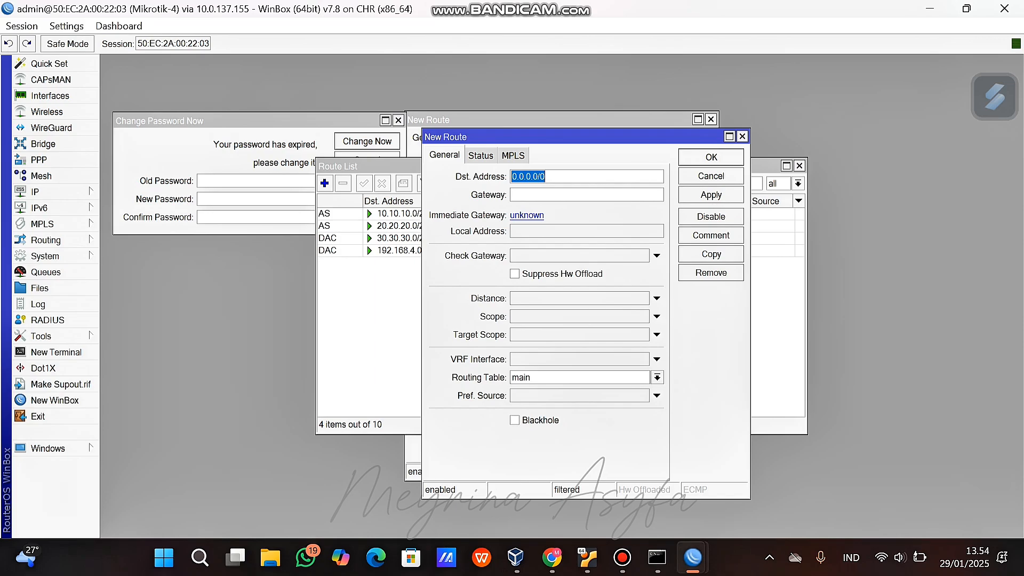
{"action": "key", "text": "BackSpace"}
{"action": "type", "text": "192.168.3."}
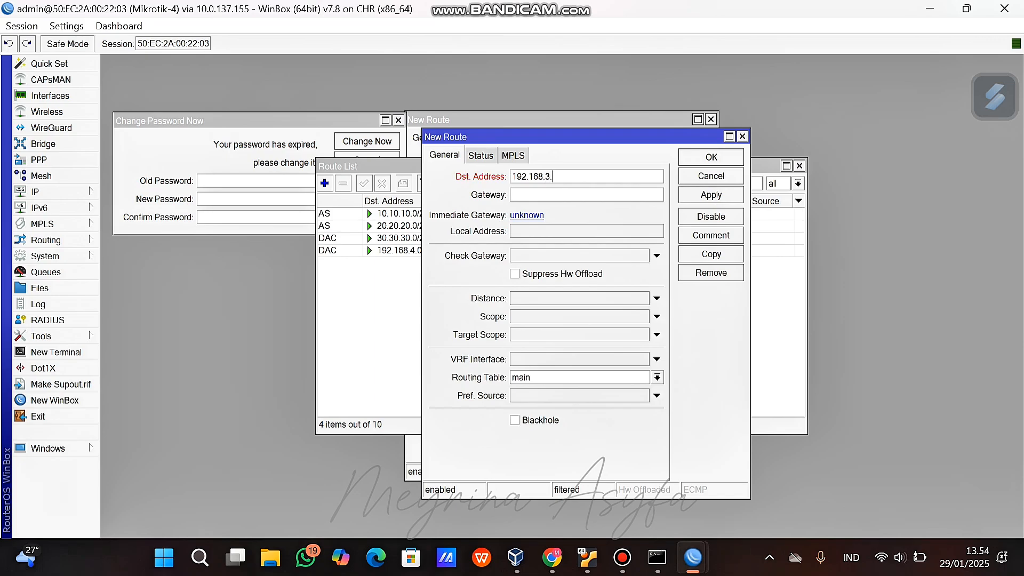
{"action": "type", "text": "0."}
{"action": "key", "text": "BackSpace"}
{"action": "type", "text": "/24"}
{"action": "type", "text": "30.3"}
{"action": "type", "text": "0.30."}
{"action": "type", "text": "1"}
{"action": "left_click", "coordinate": [711, 194]}
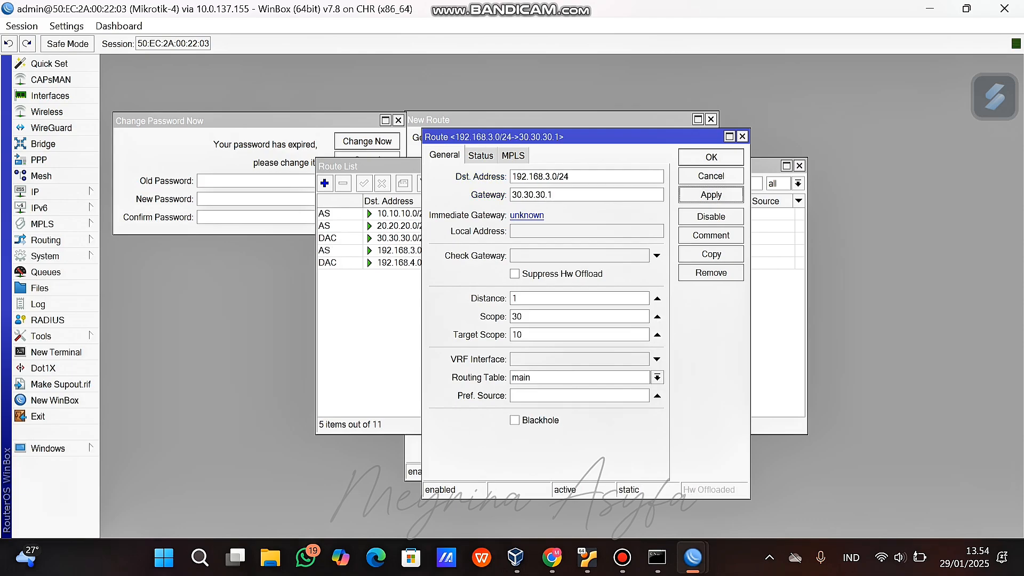
{"action": "left_click", "coordinate": [710, 157]}
Add a static route to 192.168.2.0/24 via gateway 30.30.30.1.
{"action": "left_click", "coordinate": [324, 183]}
{"action": "type", "text": "192"}
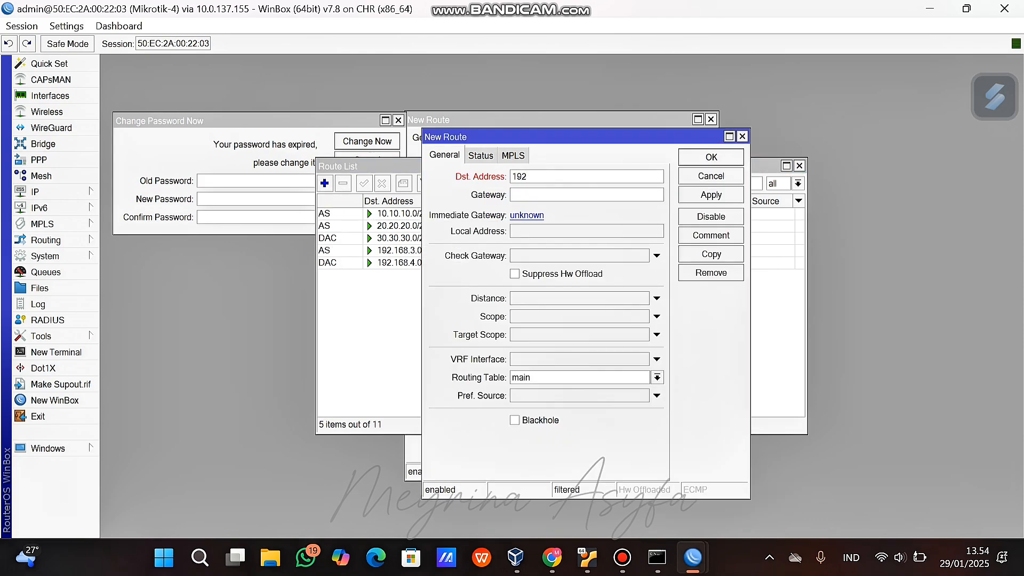
{"action": "type", "text": ".168.2.0/24"}
{"action": "key", "text": "Tab"}
{"action": "type", "text": "30.30/"}
{"action": "type", "text": "30"}
{"action": "key", "text": "Return"}
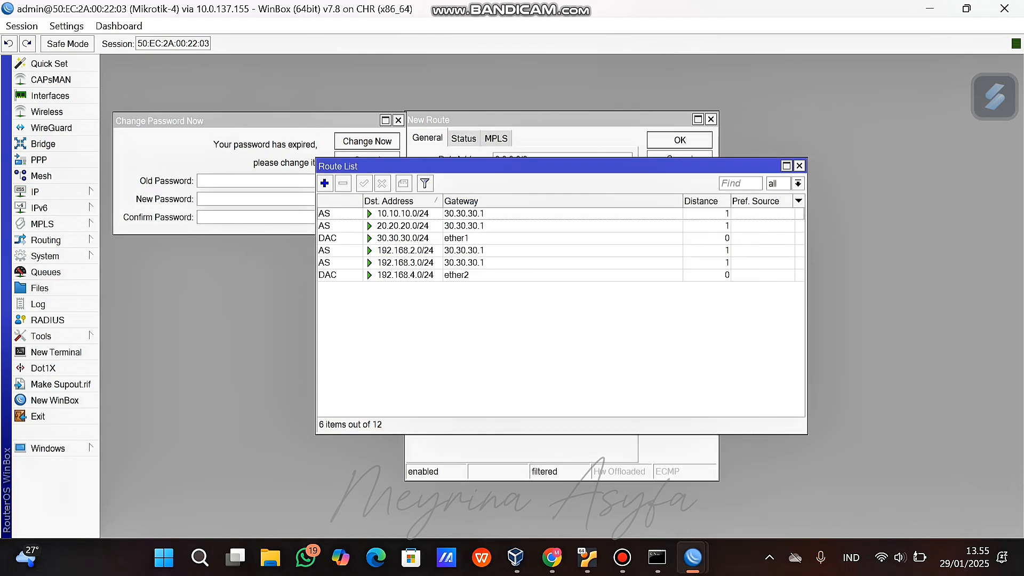
Add a static route to 192.168.1.0/24 via gateway 30.30.30.1.
{"action": "key", "text": "Insert"}
{"action": "type", "text": "1"}
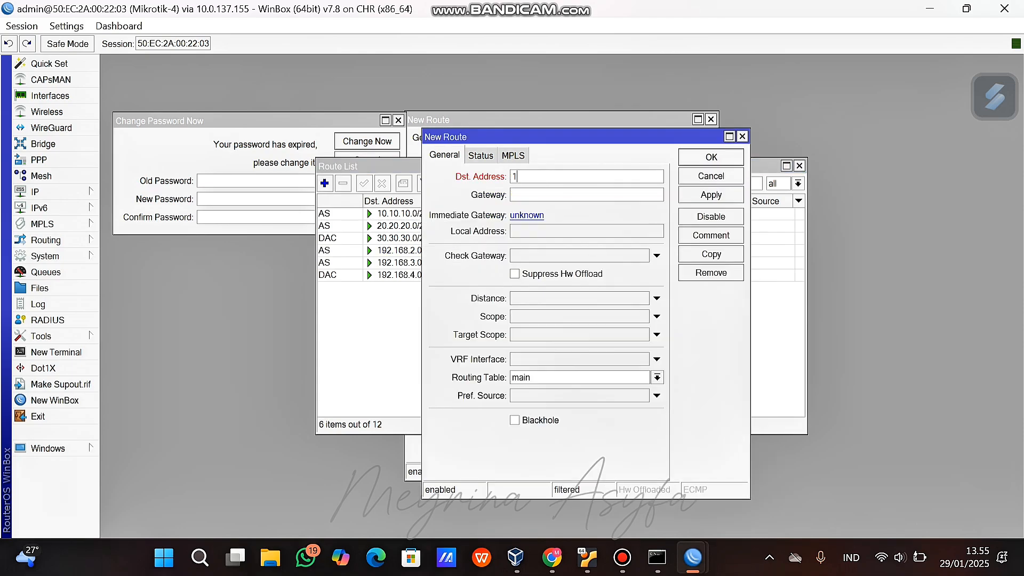
{"action": "type", "text": "92.168.1.0/24"}
{"action": "key", "text": "Tab"}
{"action": "type", "text": "30.30.30.1"}
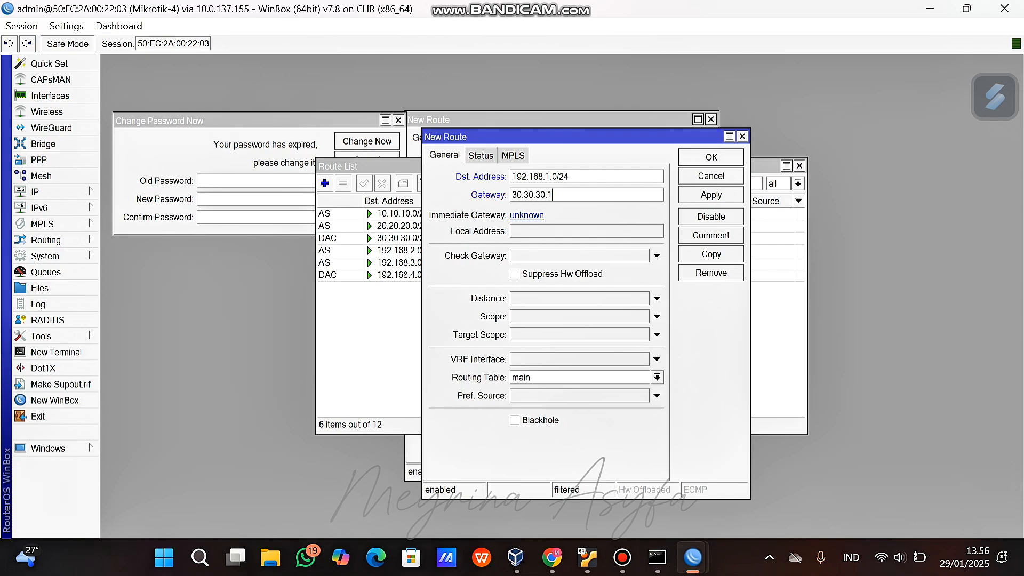
{"action": "key", "text": "Return"}
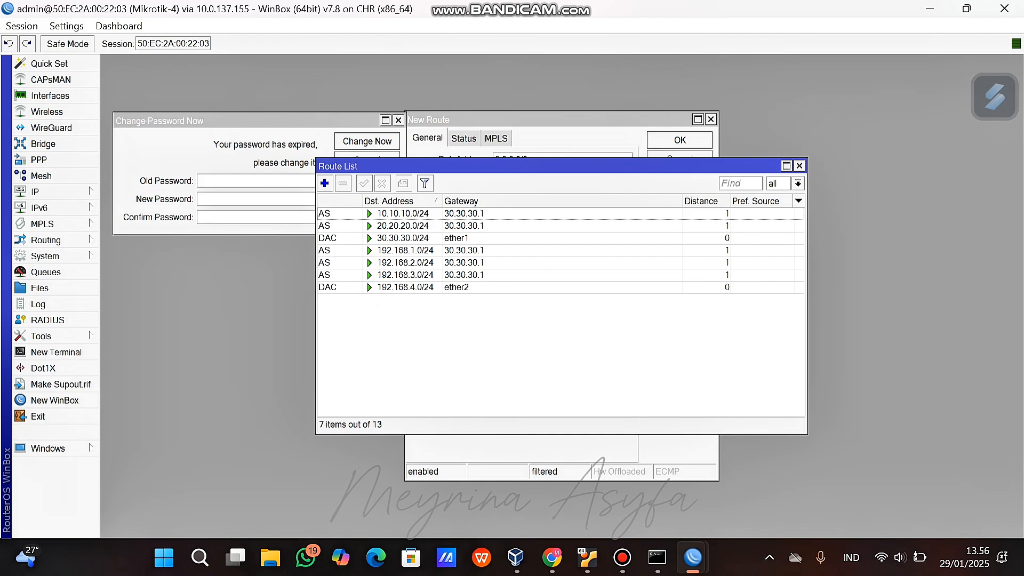
{"action": "left_click", "coordinate": [551, 557]}
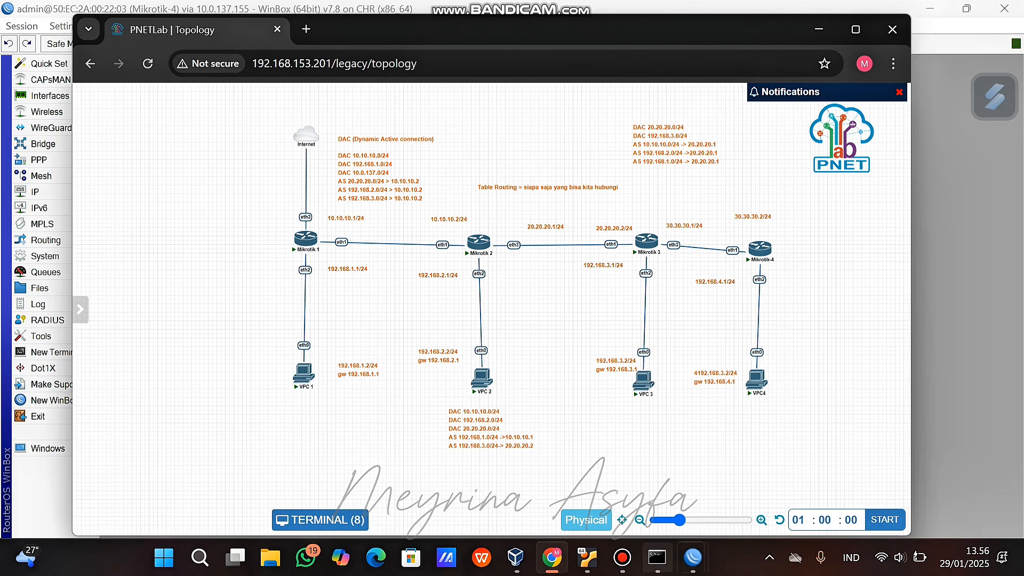
{"action": "mouse_move", "coordinate": [693, 557]}
{"action": "left_click", "coordinate": [939, 473]}
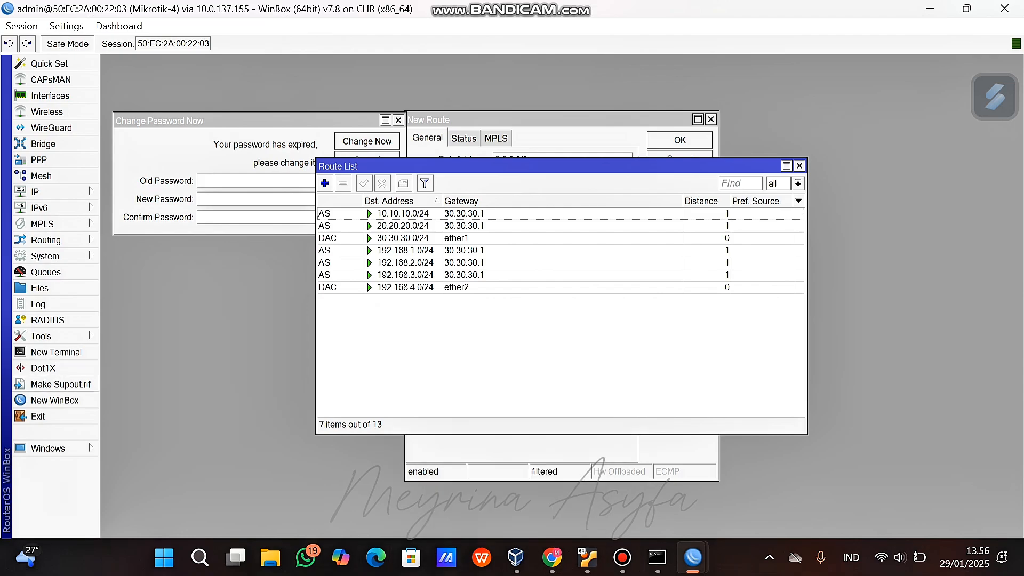
Open a Mikrotik-4 terminal and ping 30.30.30.1, stopping it after the replies.
{"action": "left_click", "coordinate": [56, 352]}
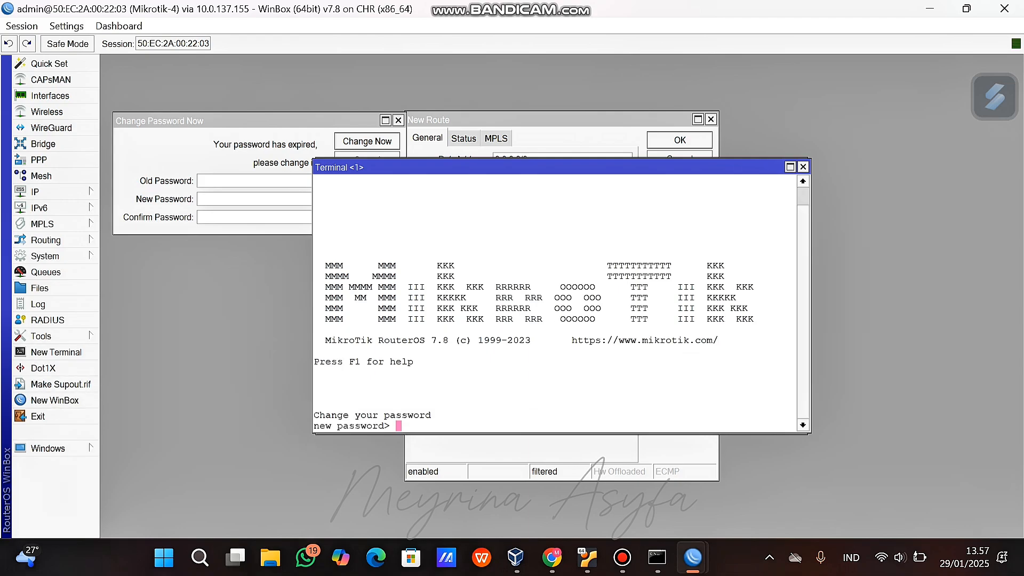
{"action": "key", "text": "Return"}
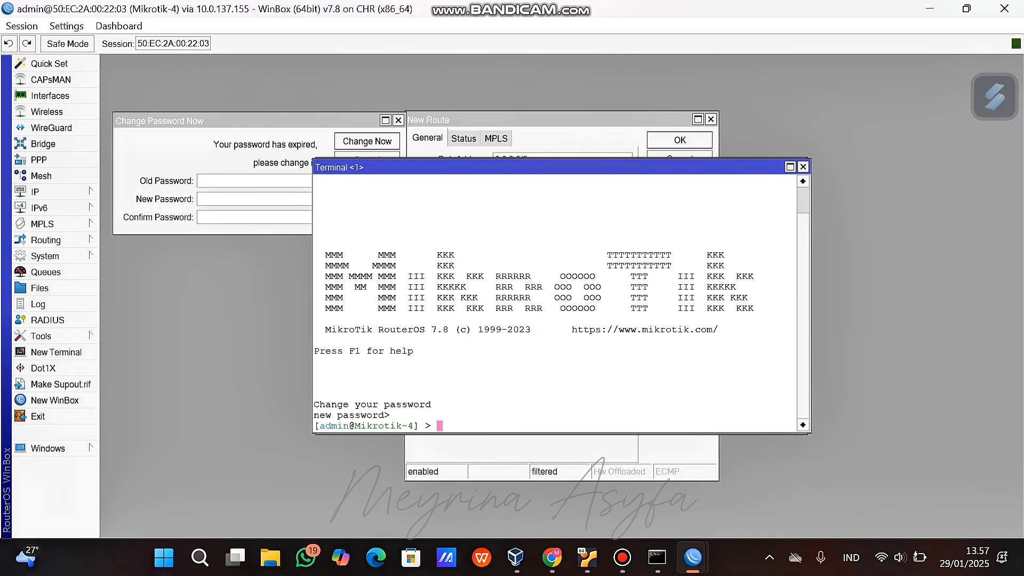
{"action": "type", "text": "ping 30.30."}
{"action": "type", "text": "30."}
{"action": "type", "text": "1"}
{"action": "key", "text": "Return"}
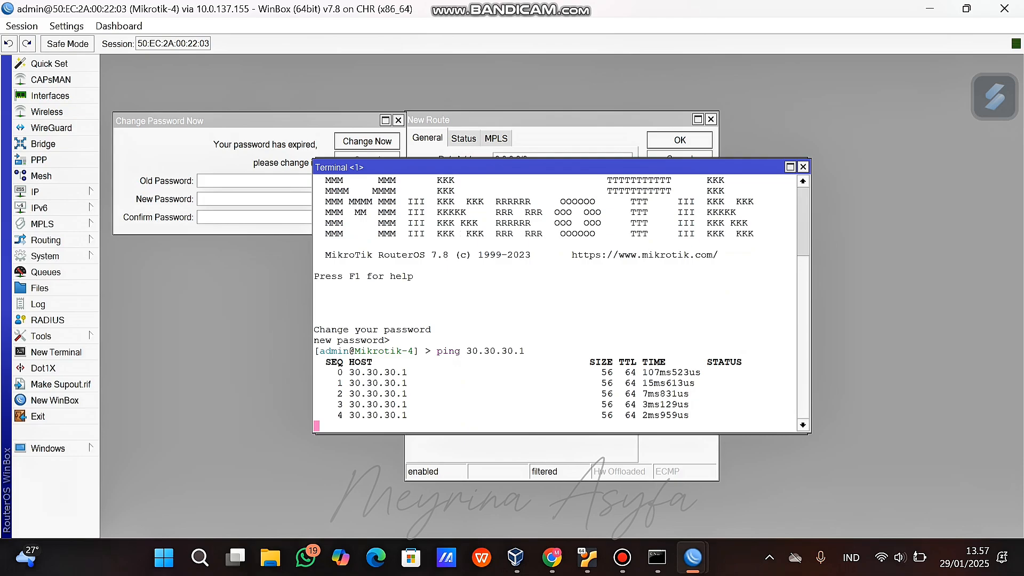
{"action": "key", "text": "ctrl+c"}
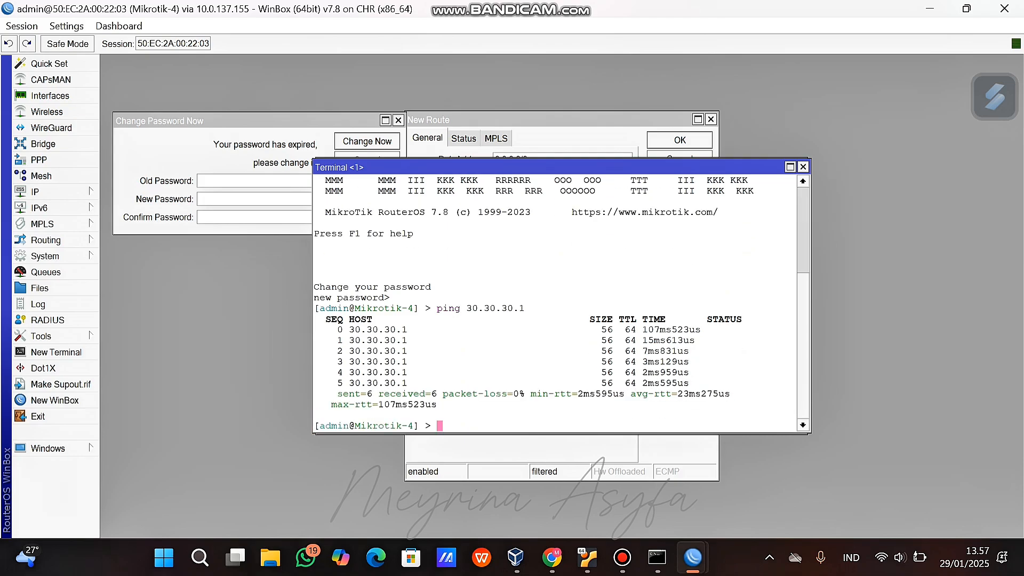
Ping 20.20.20.1 and 10.10.10.1 from Mikrotik-4, stopping each with Ctrl+C.
{"action": "type", "text": "ping 20.20.20.1"}
{"action": "key", "text": "Return"}
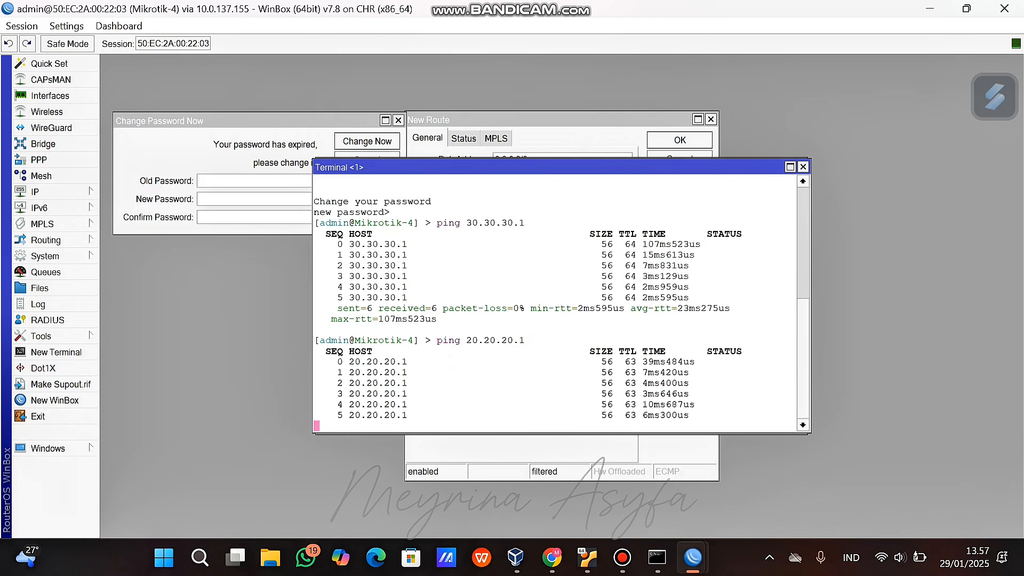
{"action": "key", "text": "ctrl+c"}
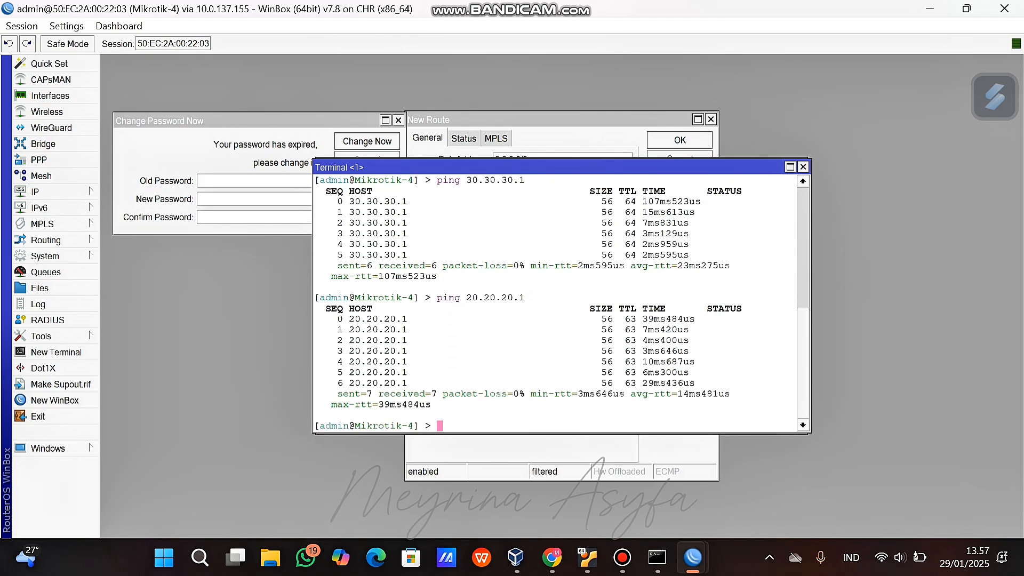
{"action": "type", "text": "ping 10.10.10.1"}
{"action": "key", "text": "Return"}
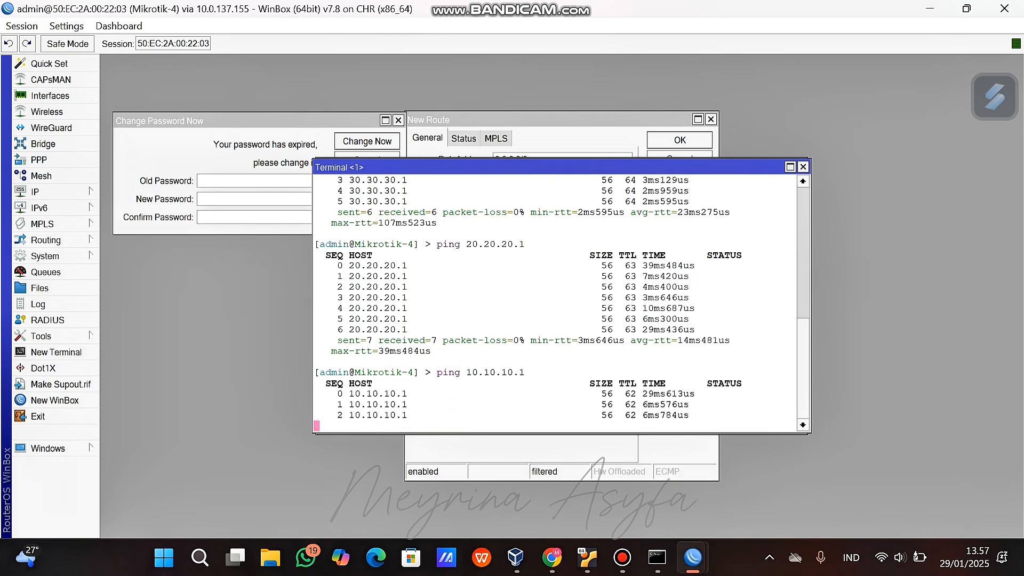
{"action": "key", "text": "ctrl+c"}
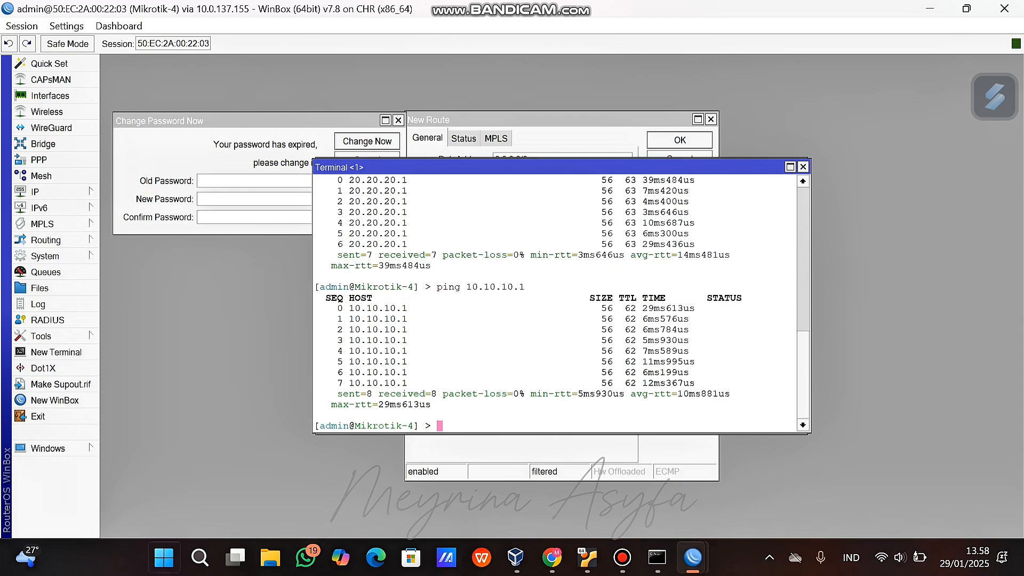
{"action": "left_click", "coordinate": [552, 558]}
From VPC4, ping 192.168.3.2, 192.168.2.2 and 192.168.1.2, then hide the consoles.
{"action": "left_click", "coordinate": [757, 380]}
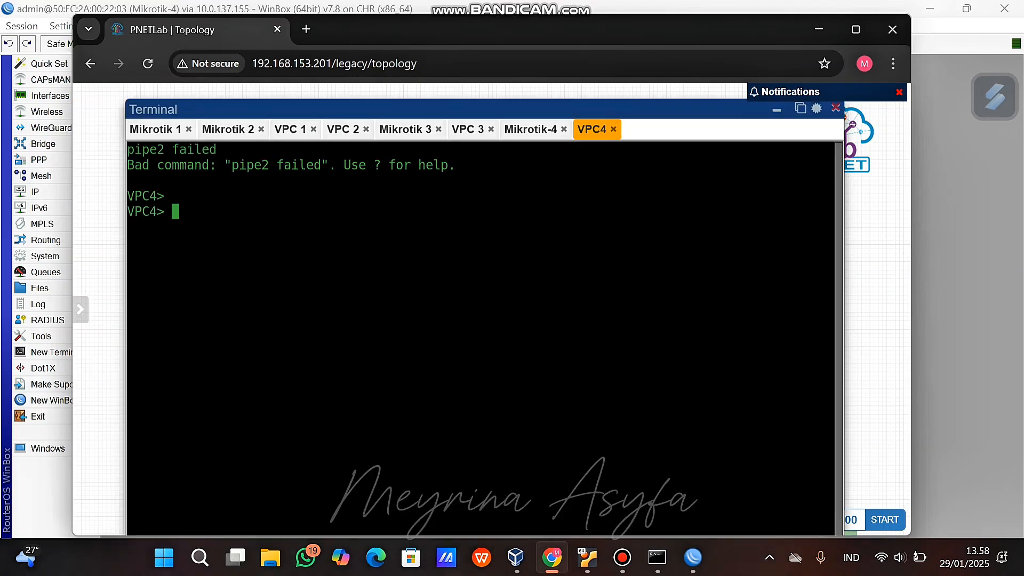
{"action": "type", "text": "ping 192.168.3"}
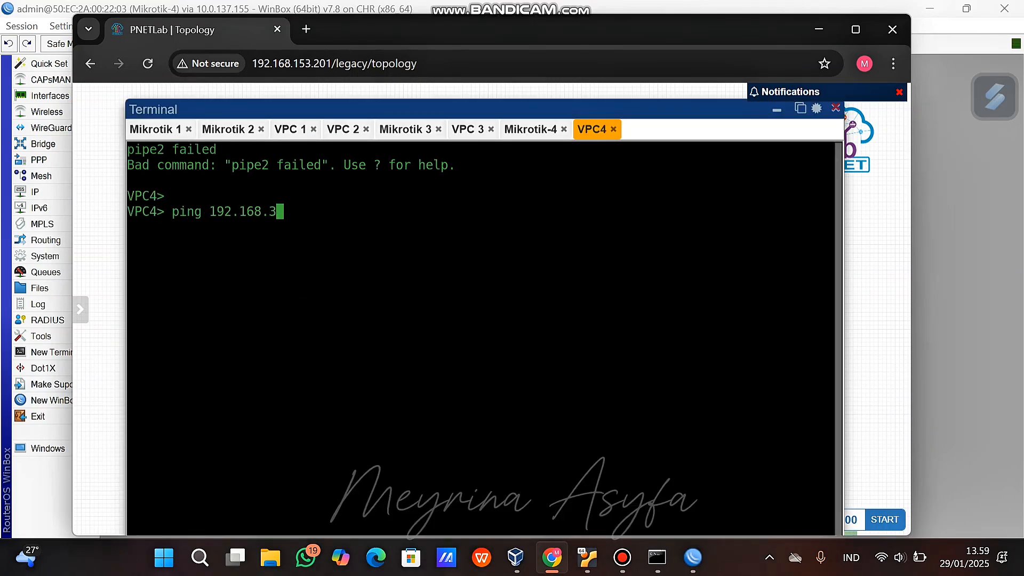
{"action": "type", "text": ".2"}
{"action": "key", "text": "Return"}
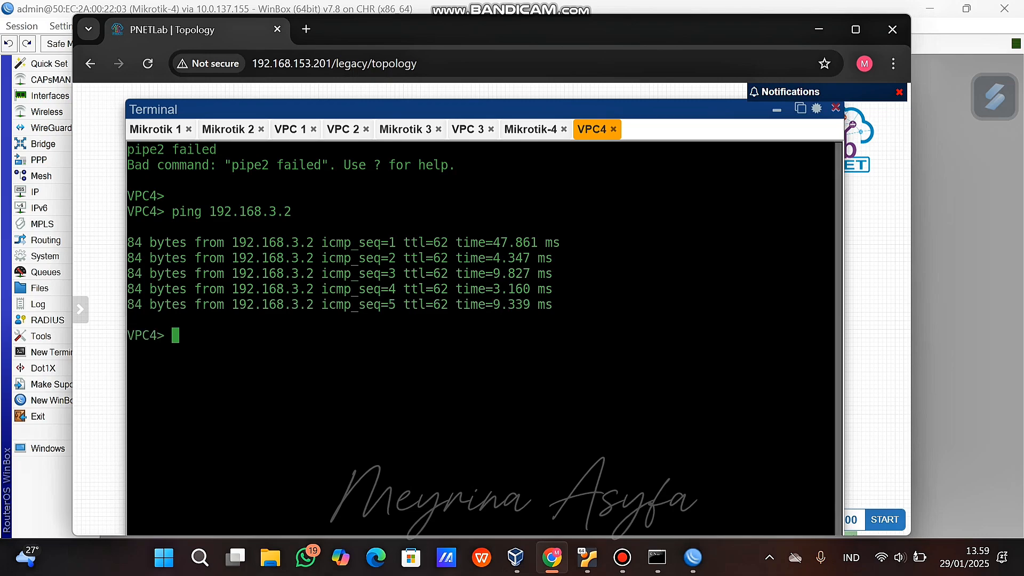
{"action": "type", "text": "ping 192.168"}
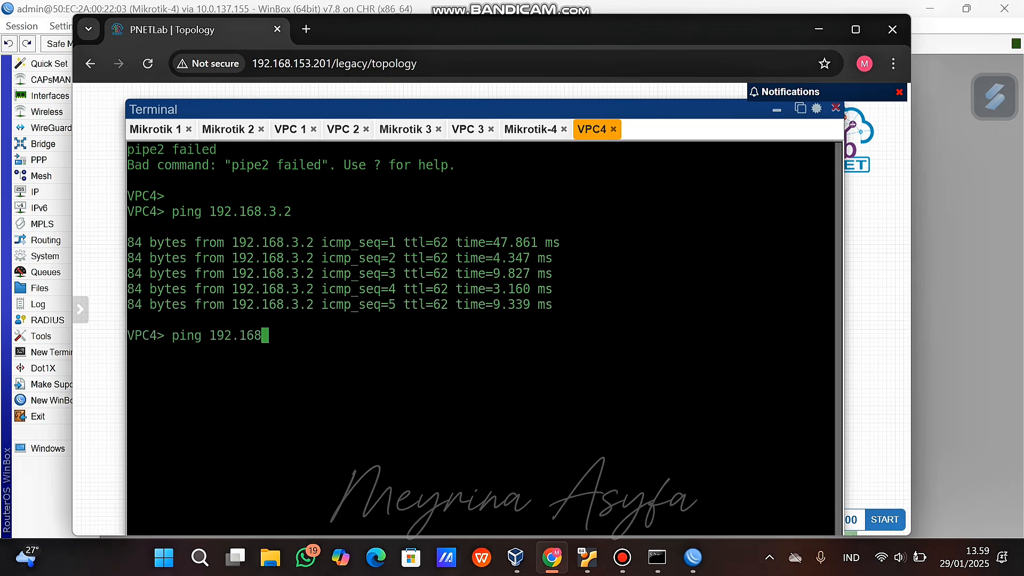
{"action": "type", "text": ".2.2"}
{"action": "key", "text": "Return"}
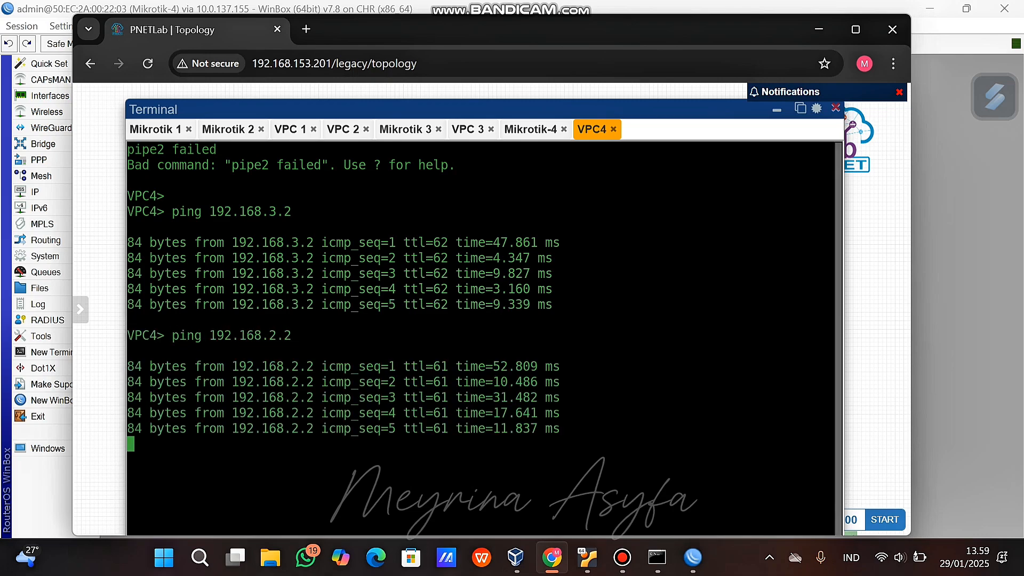
{"action": "type", "text": "ping 1"}
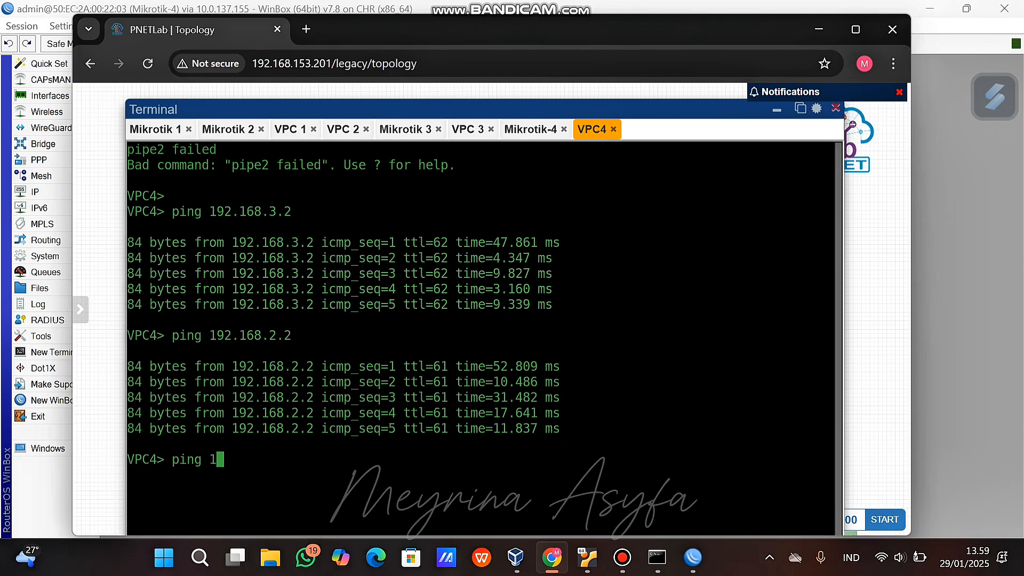
{"action": "type", "text": "92.168.1.2"}
{"action": "key", "text": "Return"}
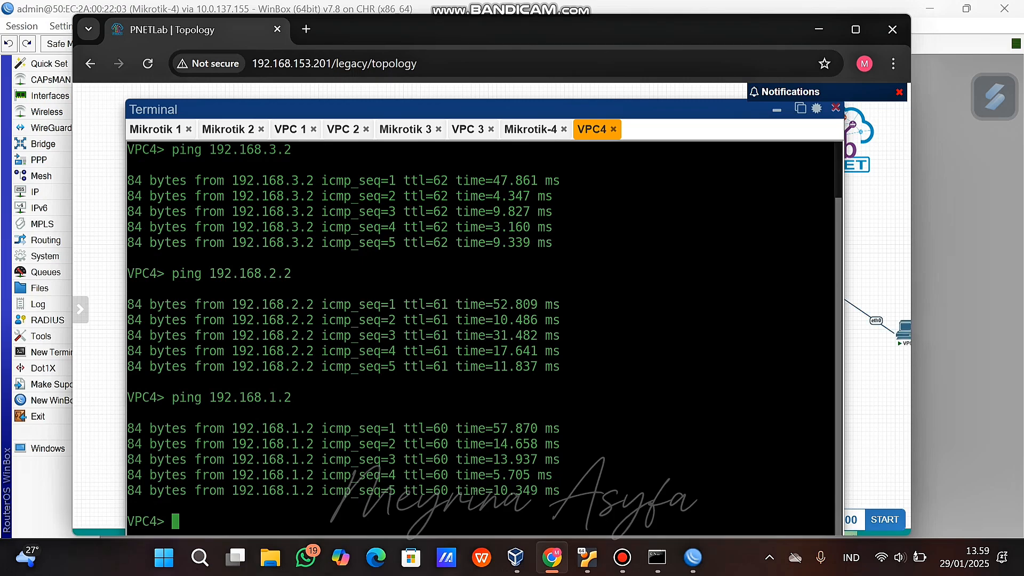
{"action": "left_click", "coordinate": [776, 109]}
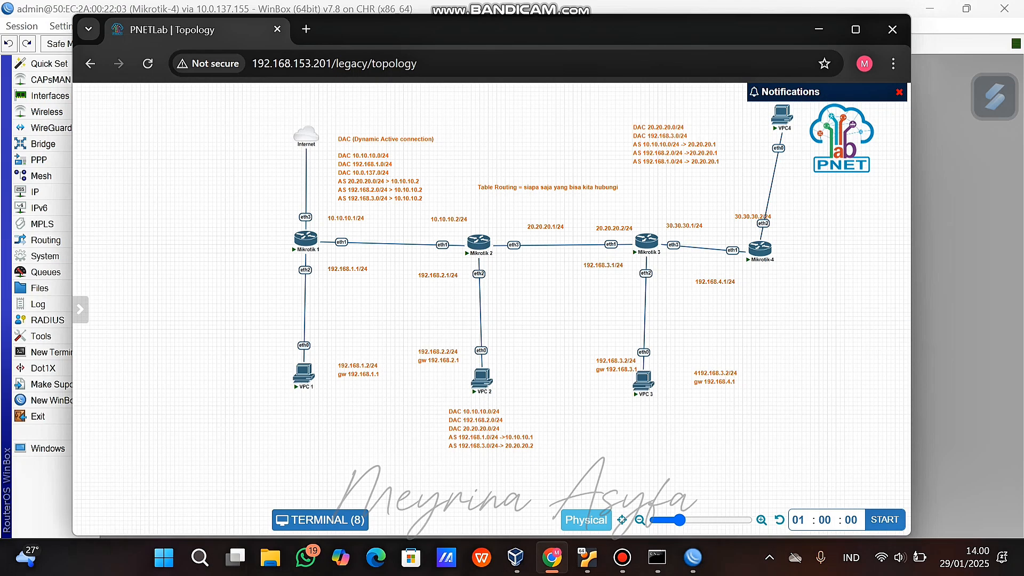
Move VPC4 below Mikrotik-4 and ping 192.168.4.2 from VPC 1.
{"action": "left_click_drag", "start_coordinate": [789, 111], "coordinate": [772, 366]}
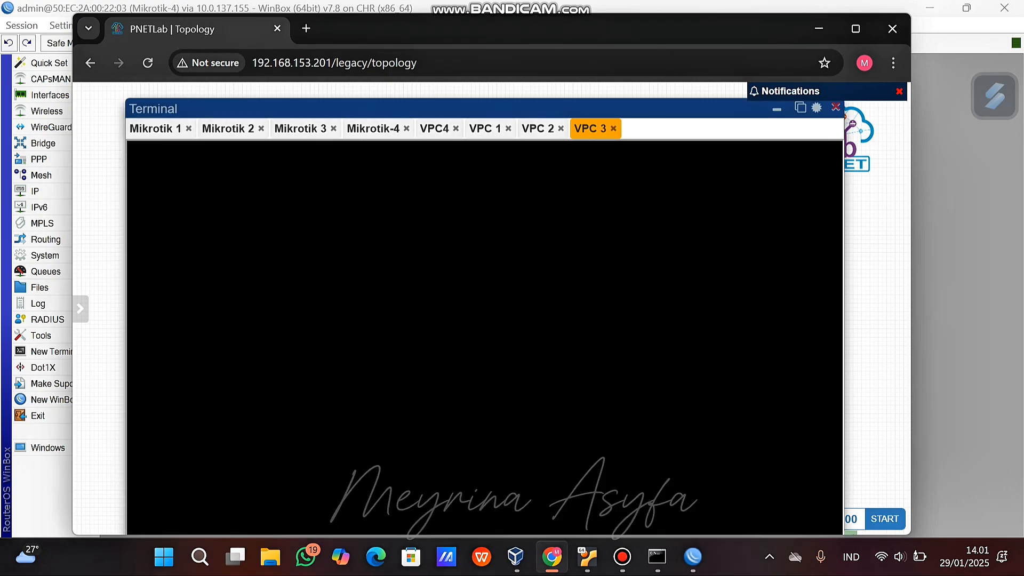
{"action": "left_click", "coordinate": [486, 128]}
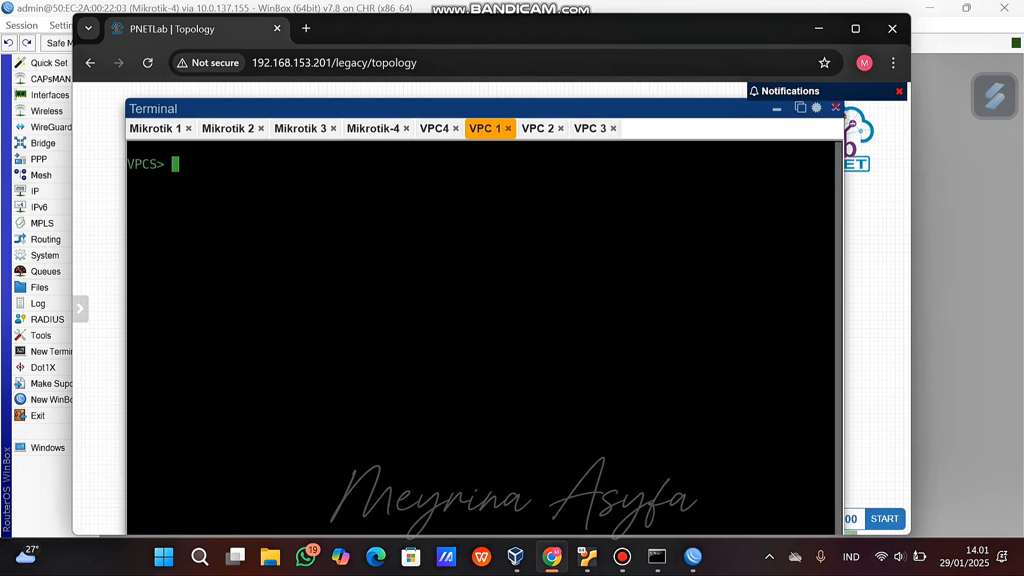
{"action": "type", "text": "ping 192.168"}
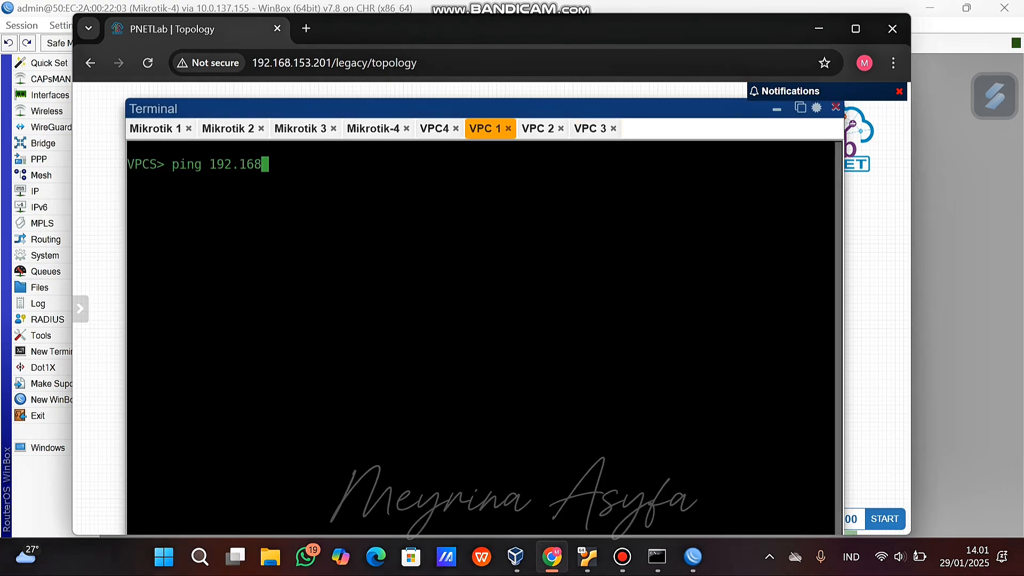
{"action": "type", "text": ".4.2"}
{"action": "key", "text": "Return"}
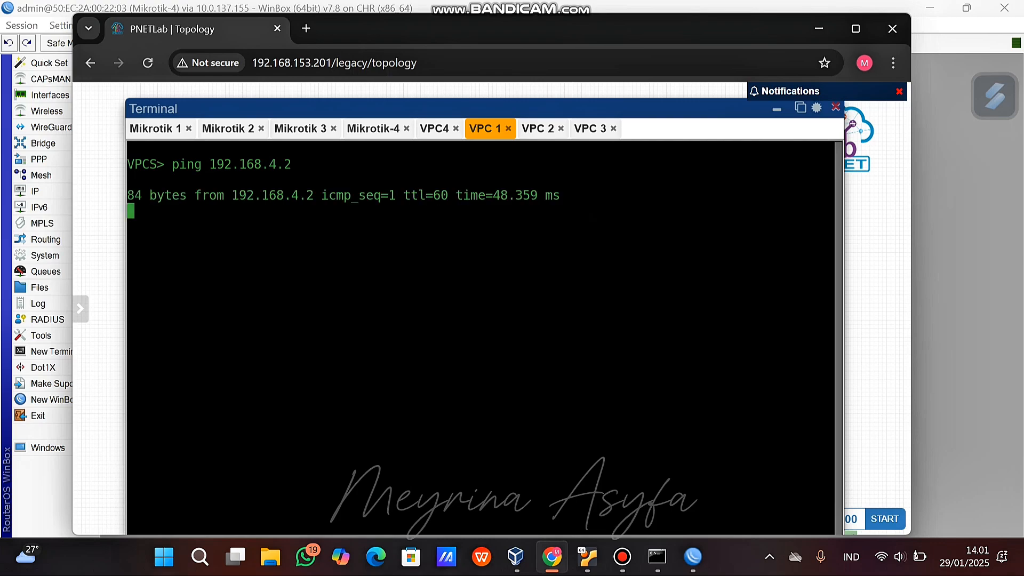
{"action": "left_click", "coordinate": [538, 128]}
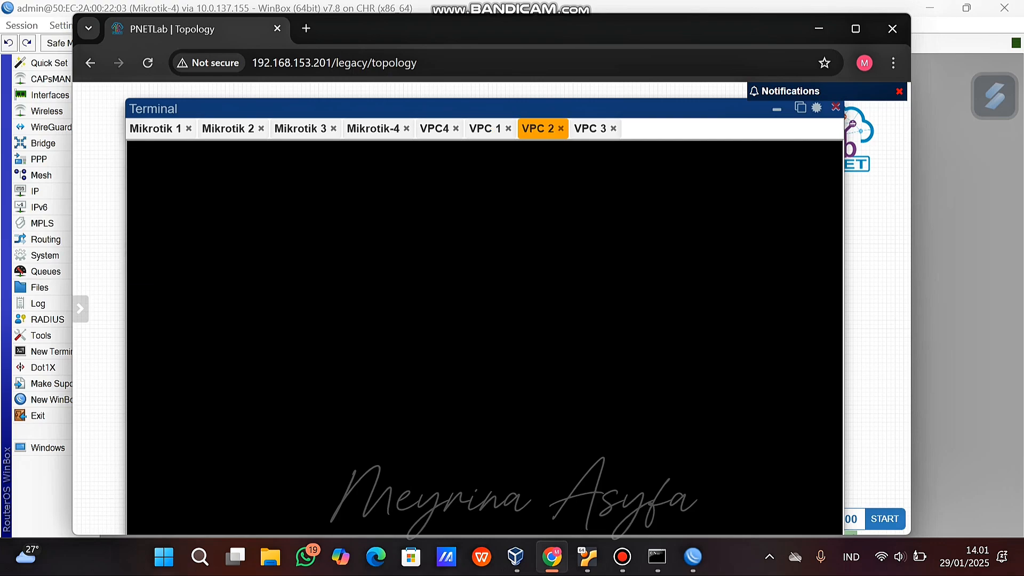
{"action": "left_click", "coordinate": [560, 128]}
{"action": "left_click", "coordinate": [777, 109]}
Move VPC 3 below Mikrotik 3 and ping 192.168.4.2 from VPC 2 and VPC 3.
{"action": "left_click_drag", "start_coordinate": [493, 139], "coordinate": [651, 353]}
{"action": "left_click", "coordinate": [482, 376]}
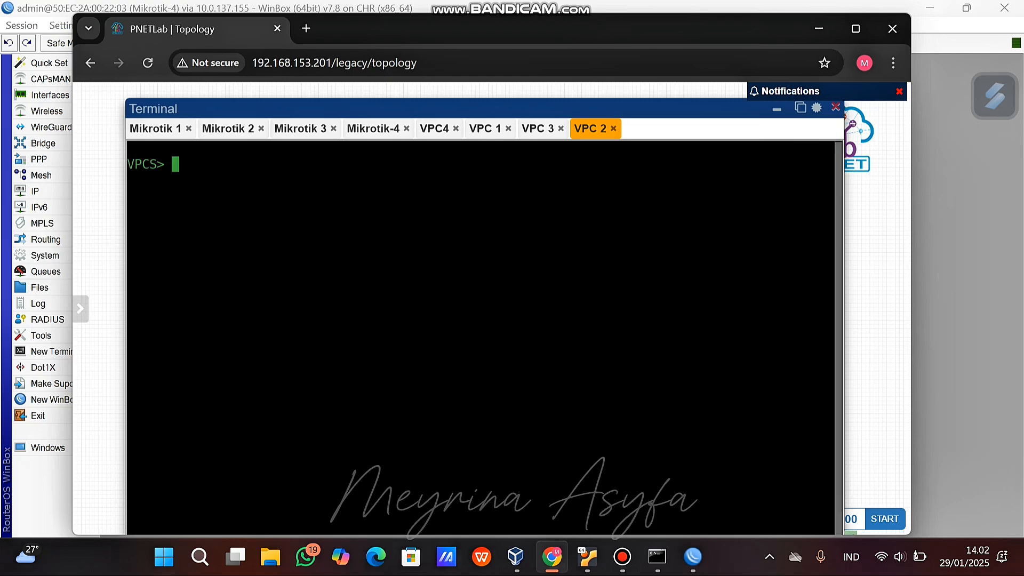
{"action": "type", "text": "ping 192.168.4.2"}
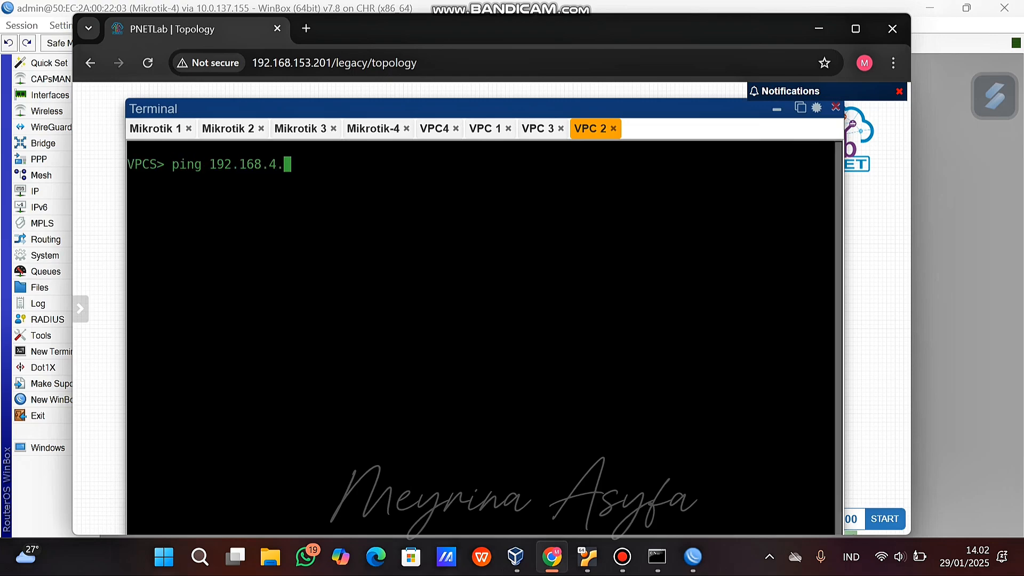
{"action": "key", "text": "Return"}
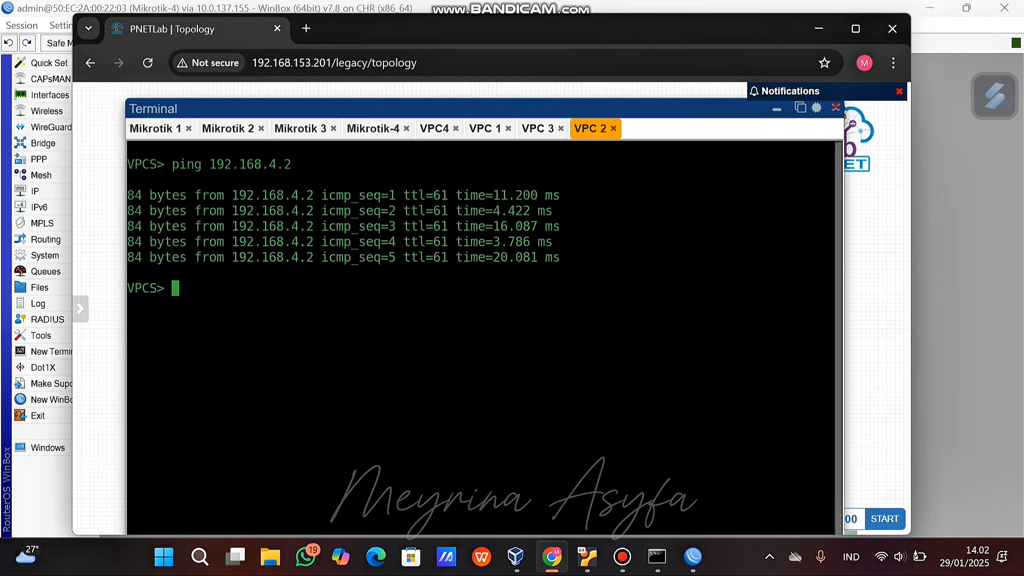
{"action": "left_click", "coordinate": [537, 128]}
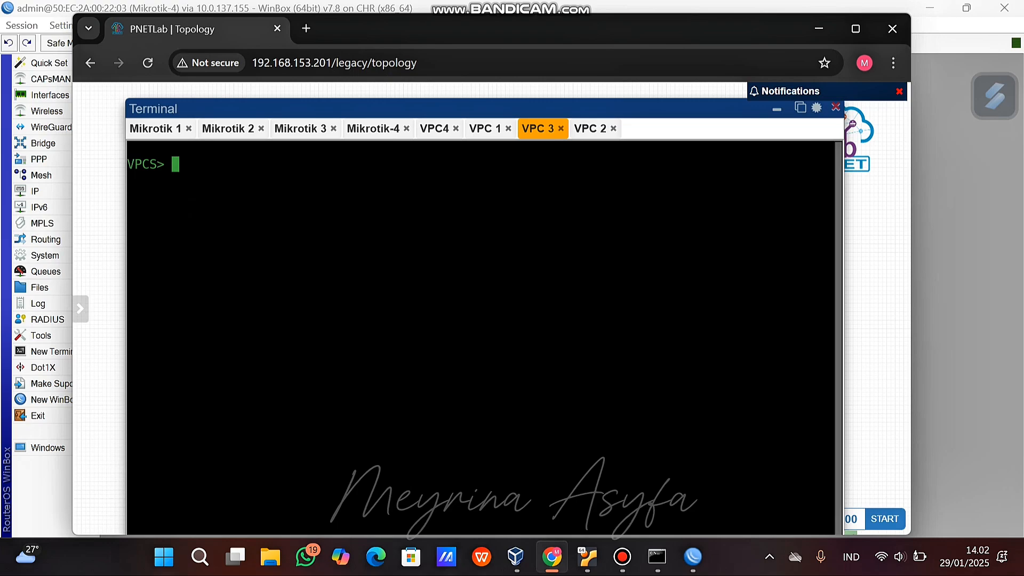
{"action": "type", "text": "ping 192.168."}
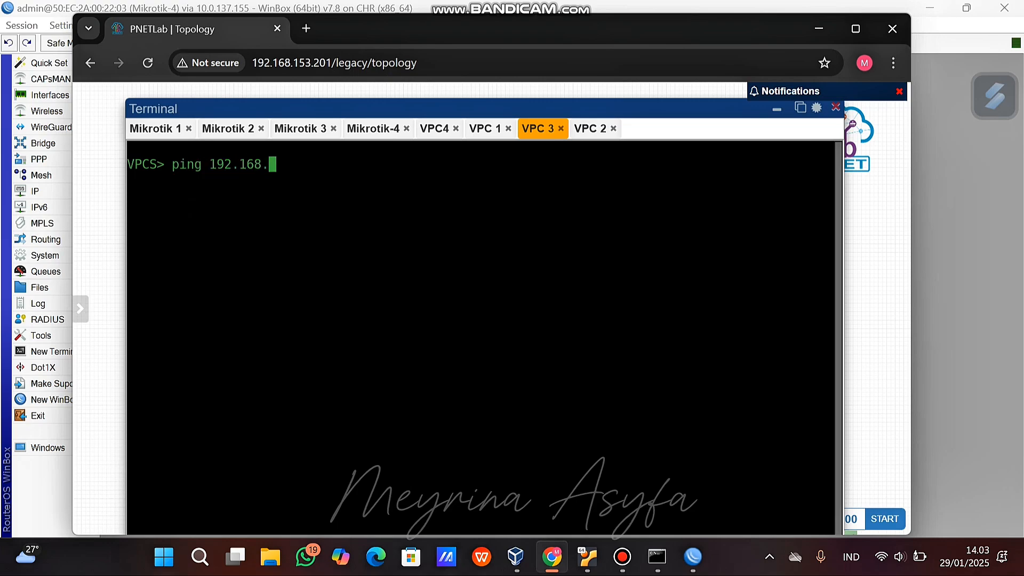
{"action": "type", "text": "4.2"}
{"action": "key", "text": "Return"}
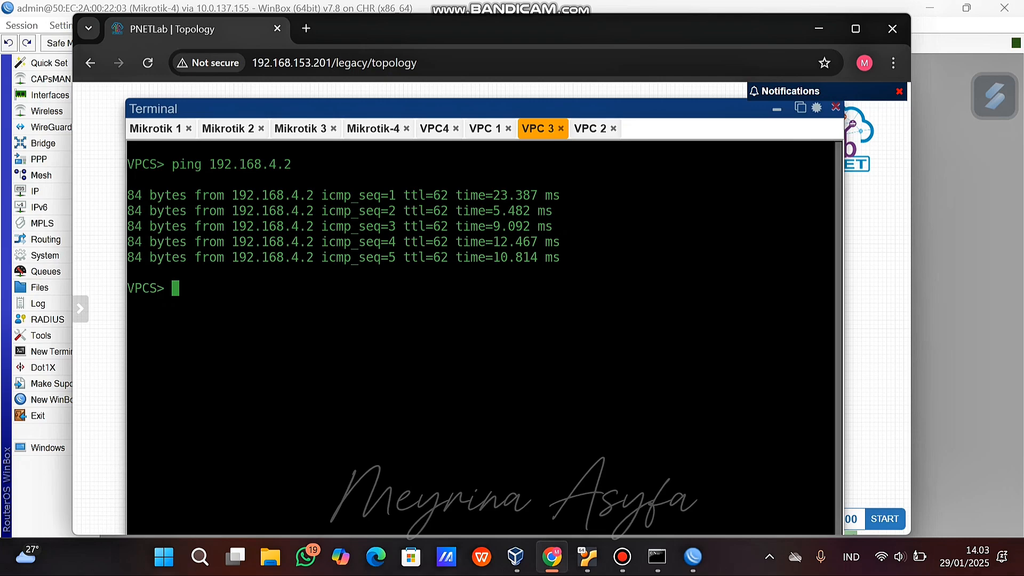
{"action": "left_click", "coordinate": [156, 129]}
Ping 30.30.30.2 from Mikrotik 1 and stop the continuous ping.
{"action": "type", "text": "p"}
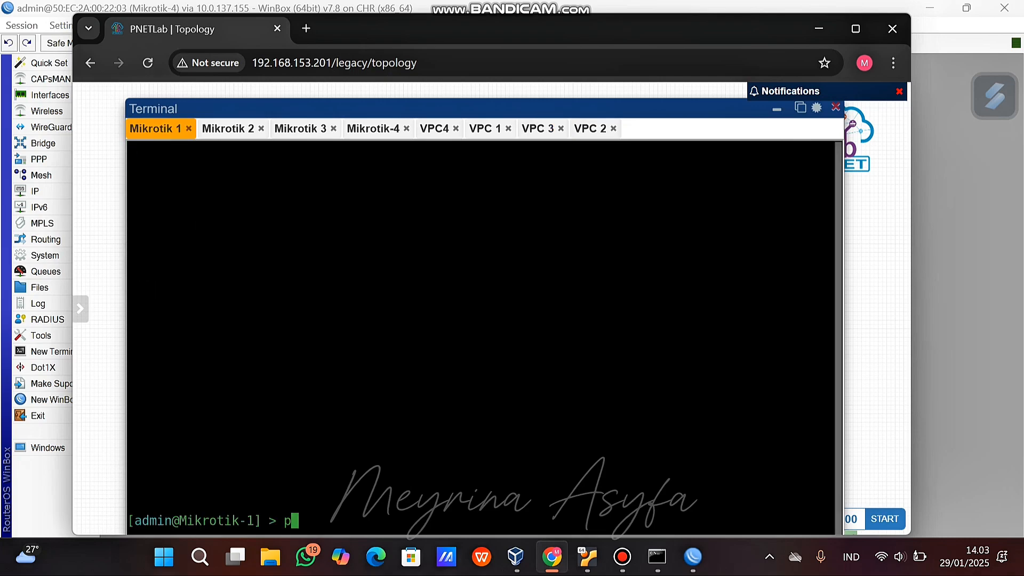
{"action": "type", "text": "ing 30.30.30.2"}
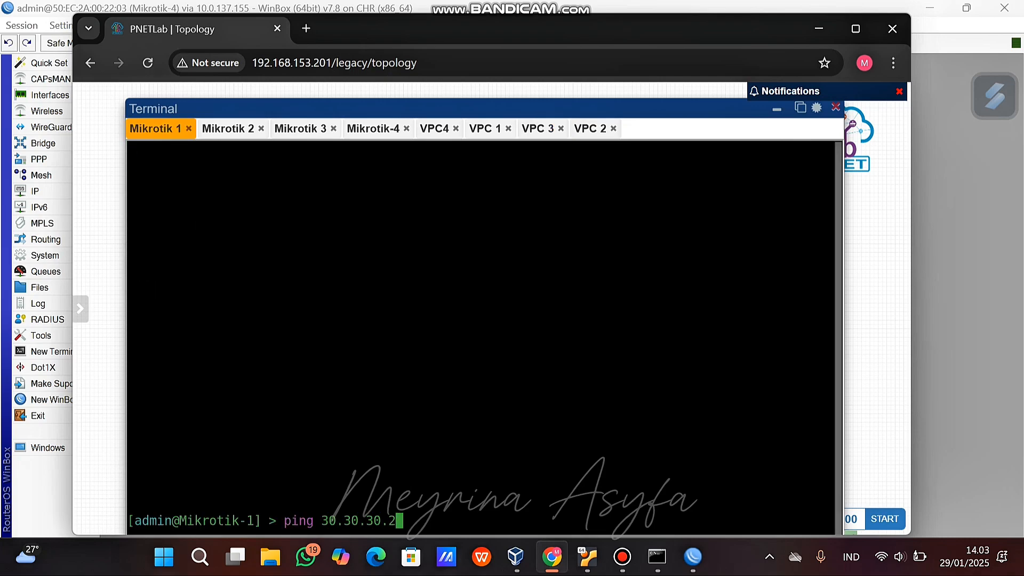
{"action": "key", "text": "Return"}
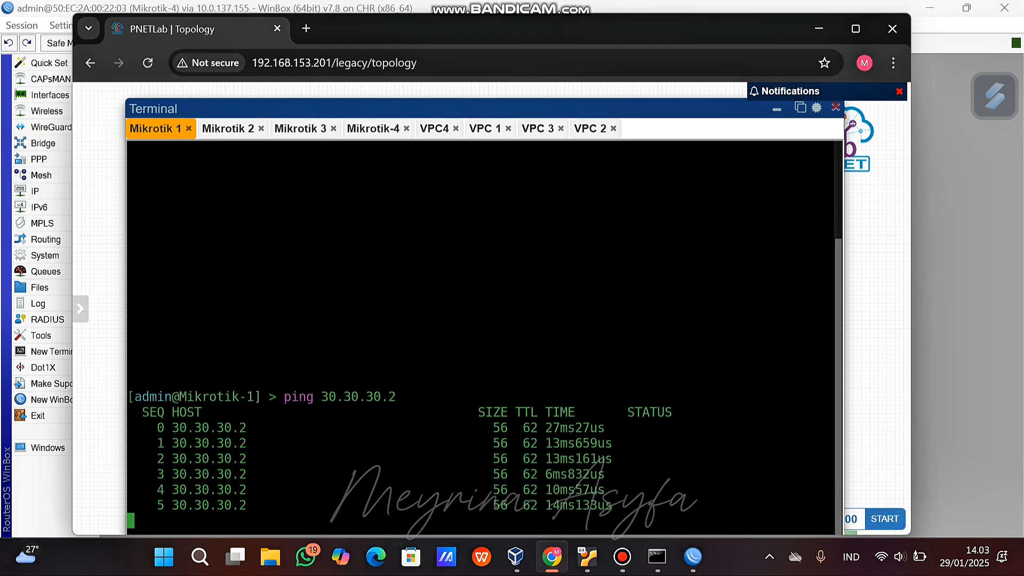
{"action": "left_click", "coordinate": [228, 128]}
{"action": "left_click", "coordinate": [156, 129]}
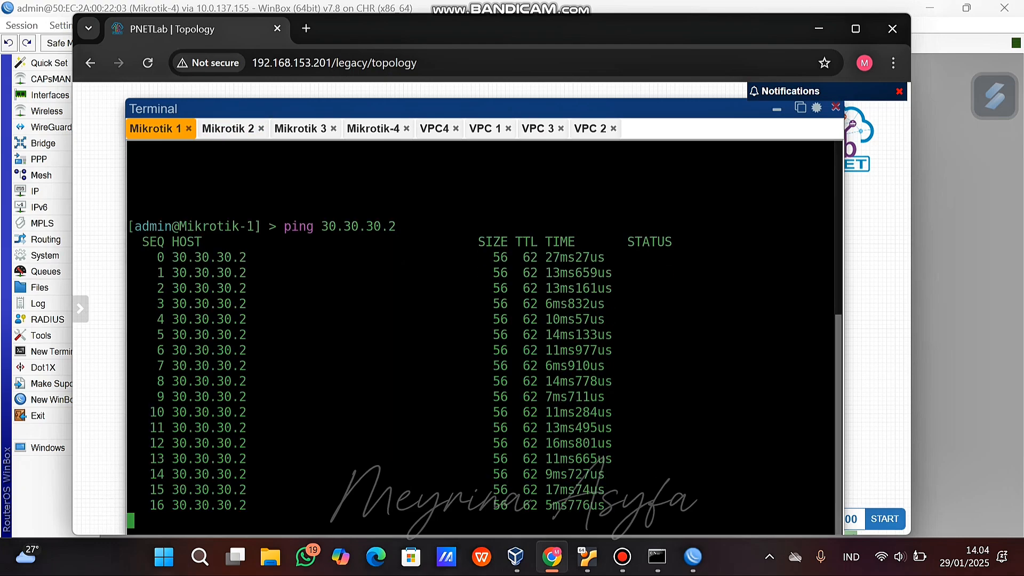
{"action": "key", "text": "ctrl+c"}
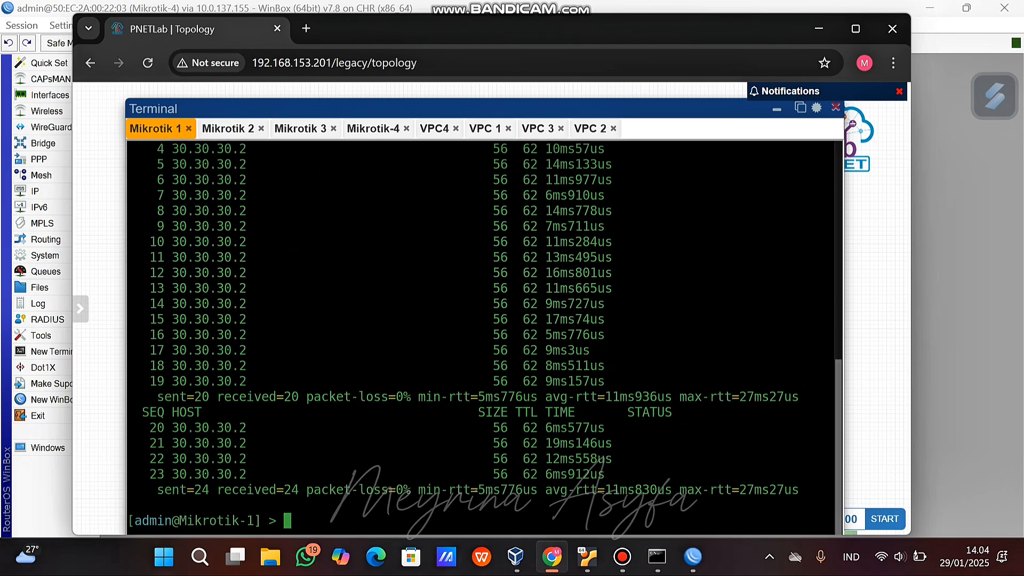
Ping 30.30.30.2 from Mikrotik 2 and Mikrotik 3.
{"action": "left_click", "coordinate": [229, 128]}
{"action": "type", "text": "ping 30.30.30"}
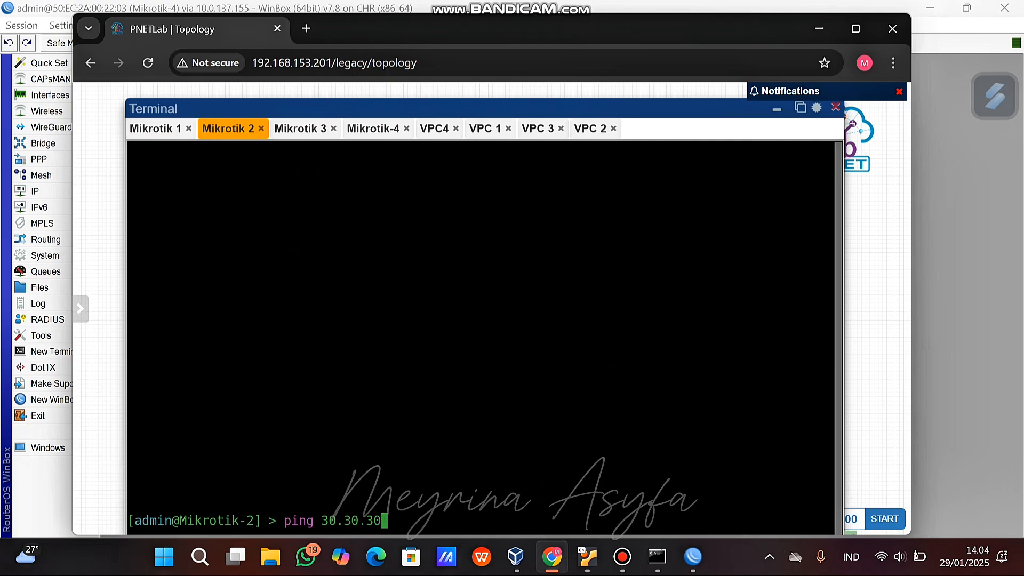
{"action": "type", "text": ".2"}
{"action": "key", "text": "Return"}
{"action": "key", "text": "ctrl+c"}
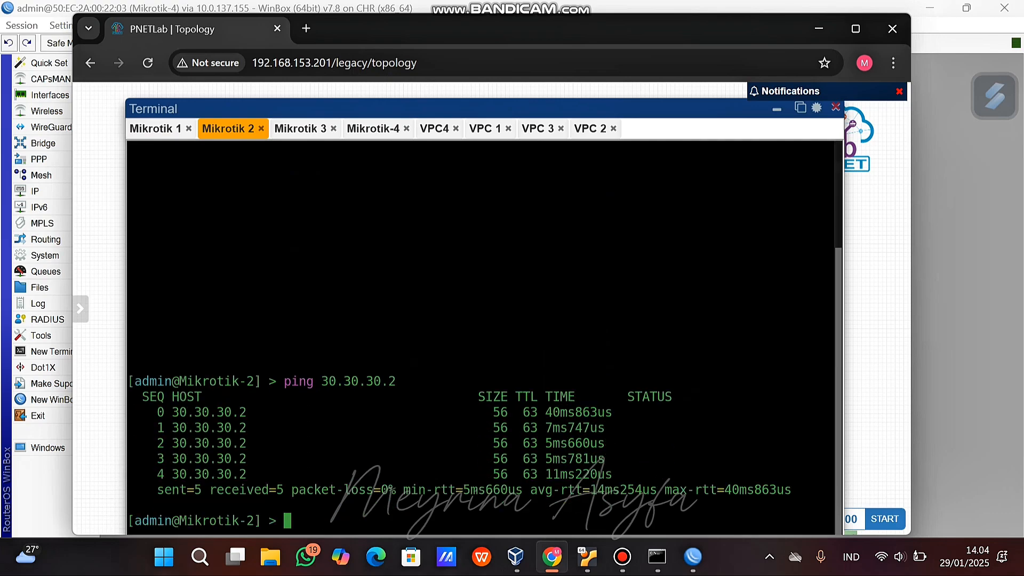
{"action": "left_click", "coordinate": [300, 128]}
{"action": "left_click", "coordinate": [373, 129]}
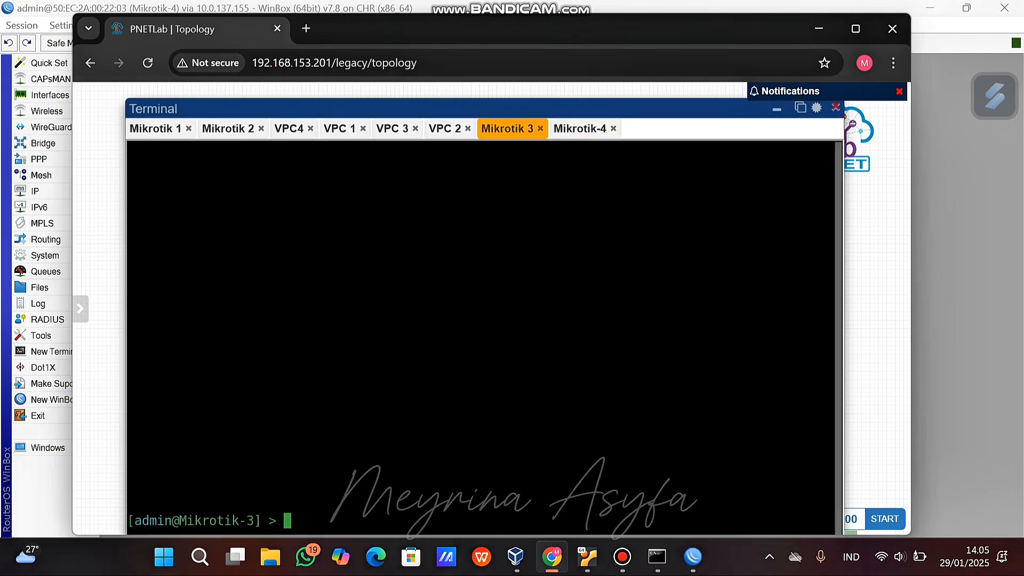
{"action": "type", "text": "ping 30.30.30.3"}
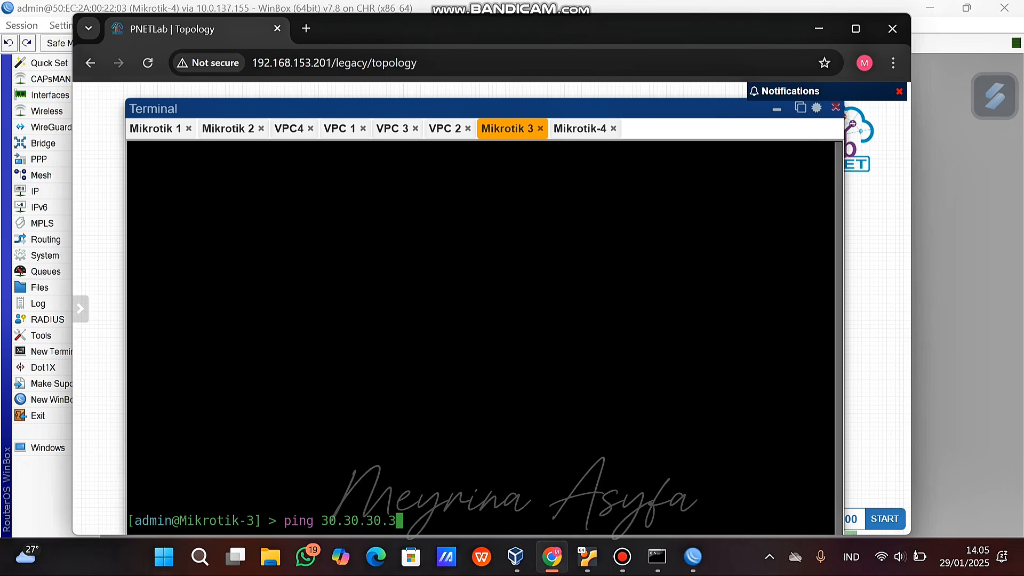
{"action": "key", "text": "BackSpace"}
{"action": "type", "text": "2"}
{"action": "key", "text": "Return"}
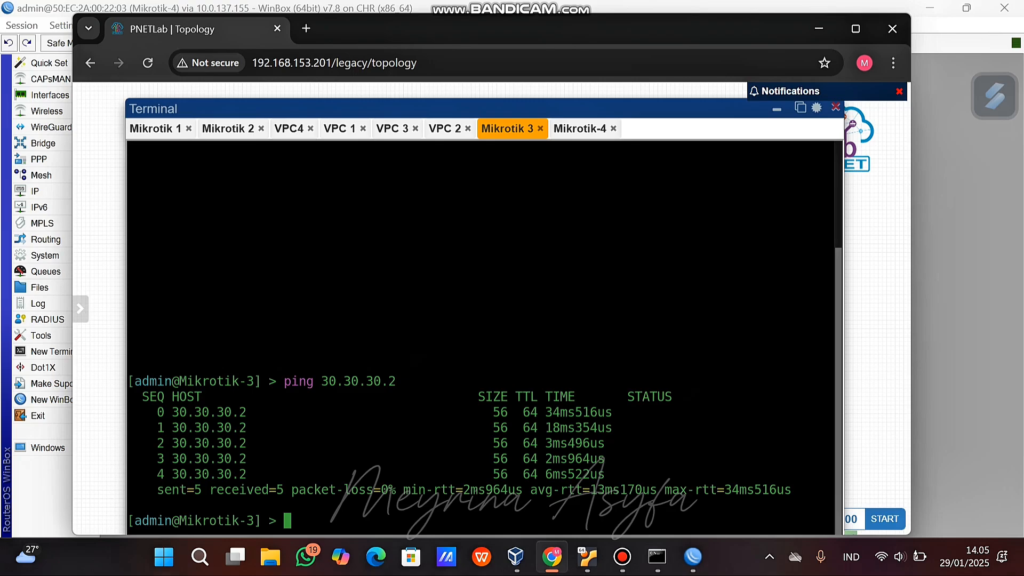
Hide the consoles and drag Mikrotik-4 into line to the right of Mikrotik 3.
{"action": "left_click", "coordinate": [777, 108]}
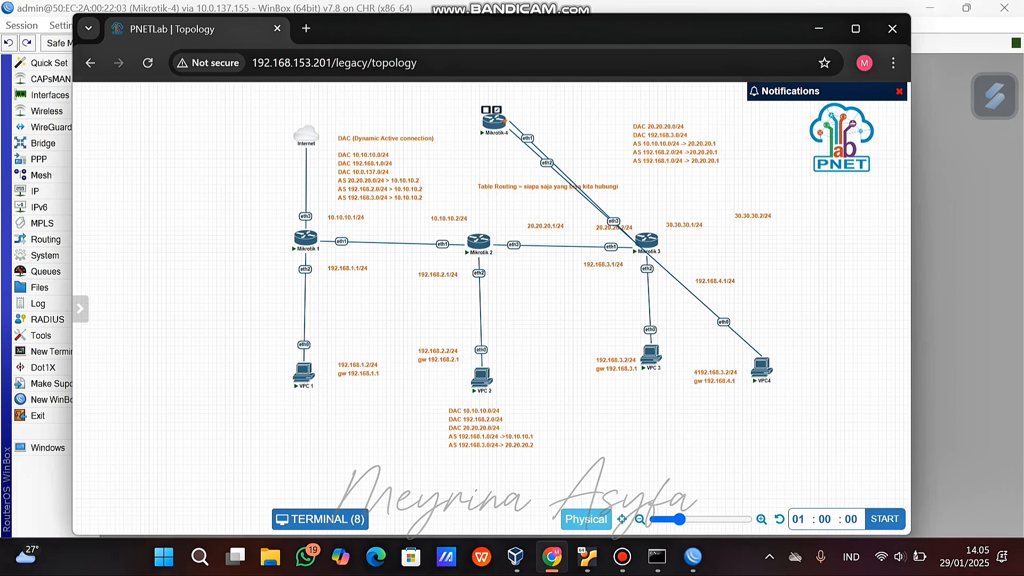
{"action": "left_click_drag", "start_coordinate": [494, 121], "coordinate": [755, 241]}
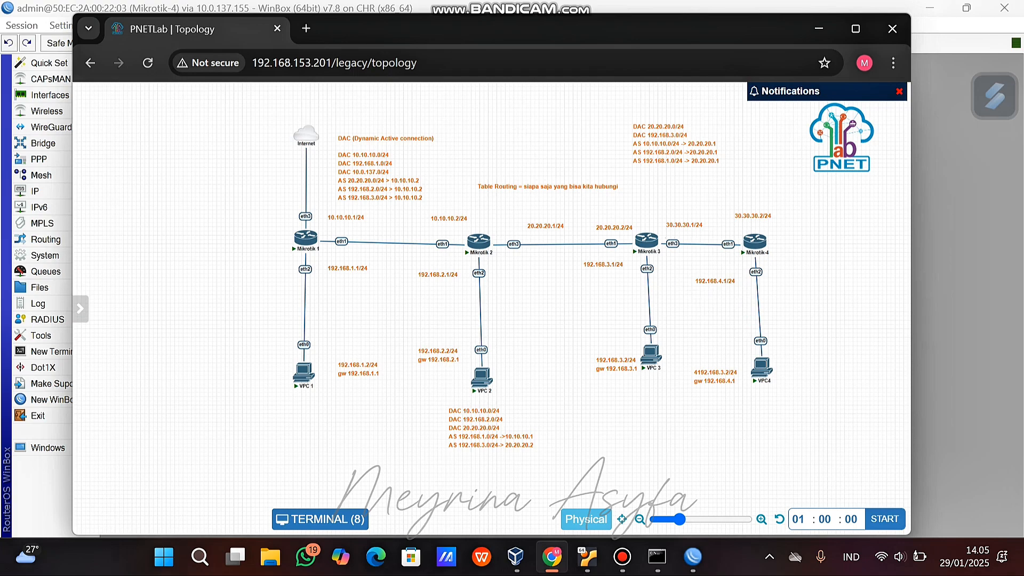
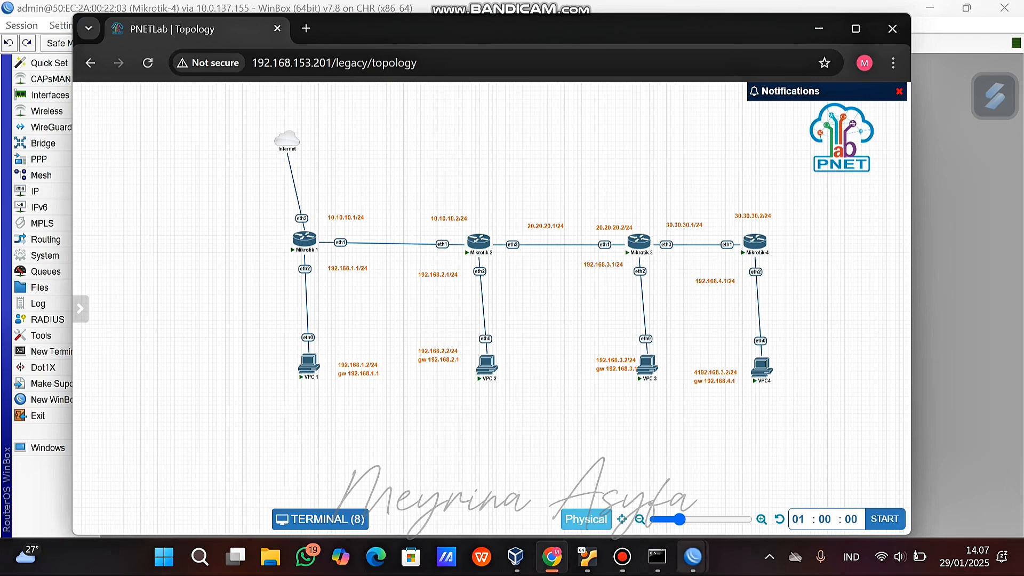
Bring the Mikrotik-1 WinBox window in front of the PNETLab browser.
{"action": "mouse_move", "coordinate": [693, 557]}
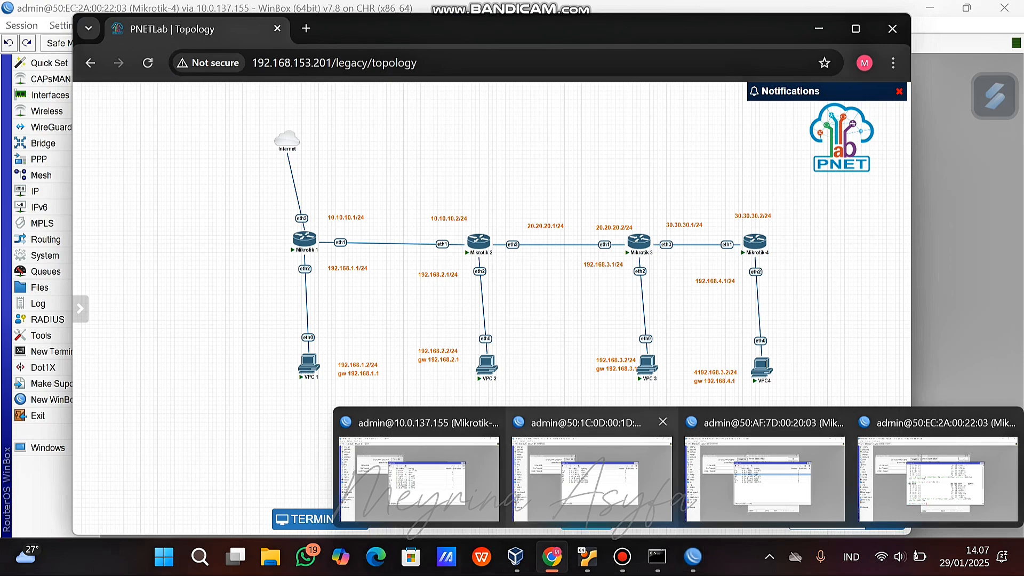
{"action": "left_click", "coordinate": [419, 469]}
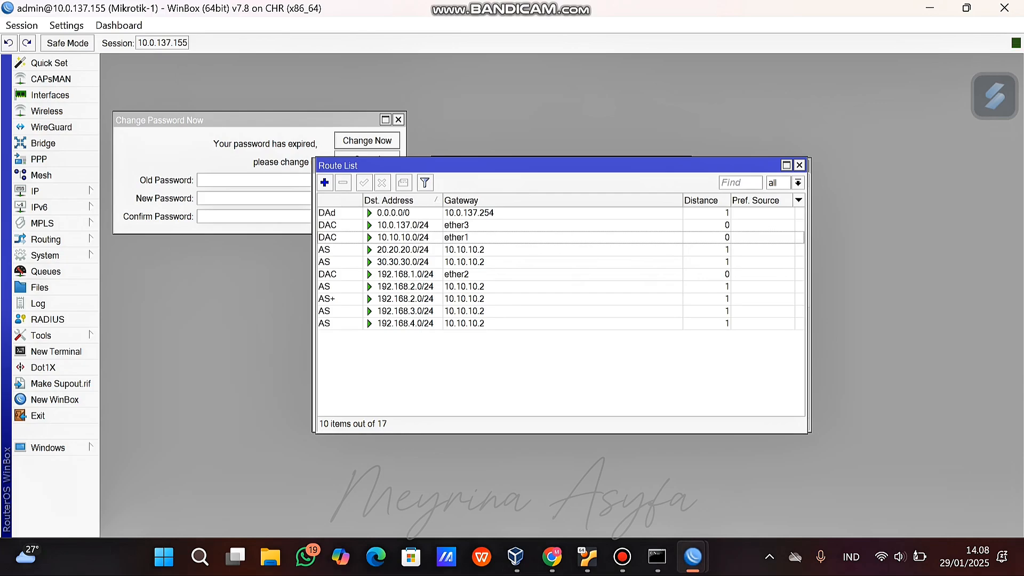
Inspect Mikrotik-1's 0.0.0.0/0 default route via 10.0.137.254, then switch to Mikrotik-4's window.
{"action": "left_click", "coordinate": [470, 212]}
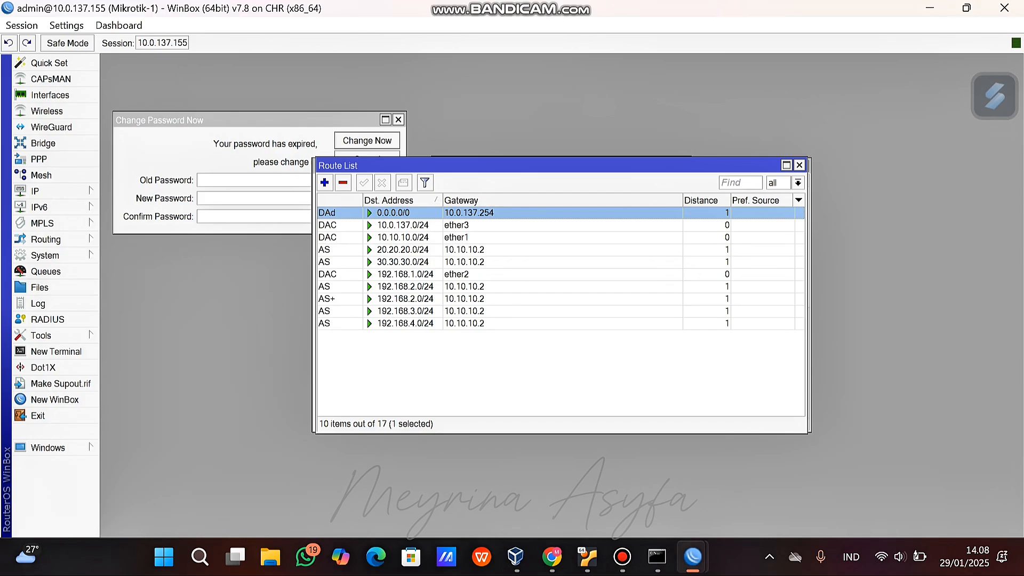
{"action": "mouse_move", "coordinate": [464, 213]}
{"action": "left_mouse_down"}
{"action": "mouse_move", "coordinate": [463, 225]}
{"action": "mouse_move", "coordinate": [464, 212]}
{"action": "left_mouse_up"}
{"action": "key", "text": "alt+Tab"}
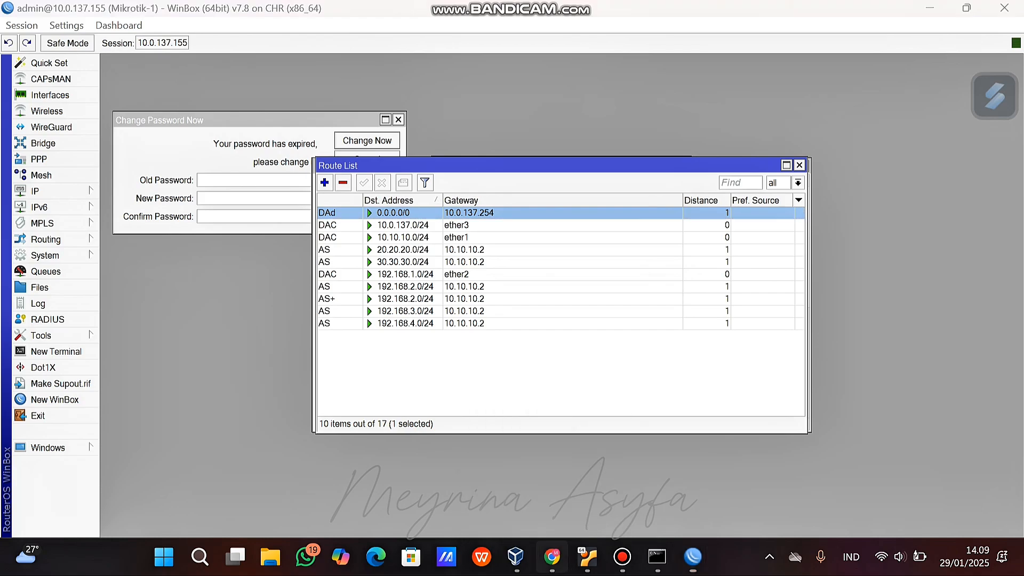
{"action": "left_click", "coordinate": [693, 556]}
On Mikrotik-4, disable the 192.168.3.0, 192.168.2.0, 192.168.1.0, 10.10.10.0 and 20.20.20.0/24 routes.
{"action": "left_click", "coordinate": [941, 480]}
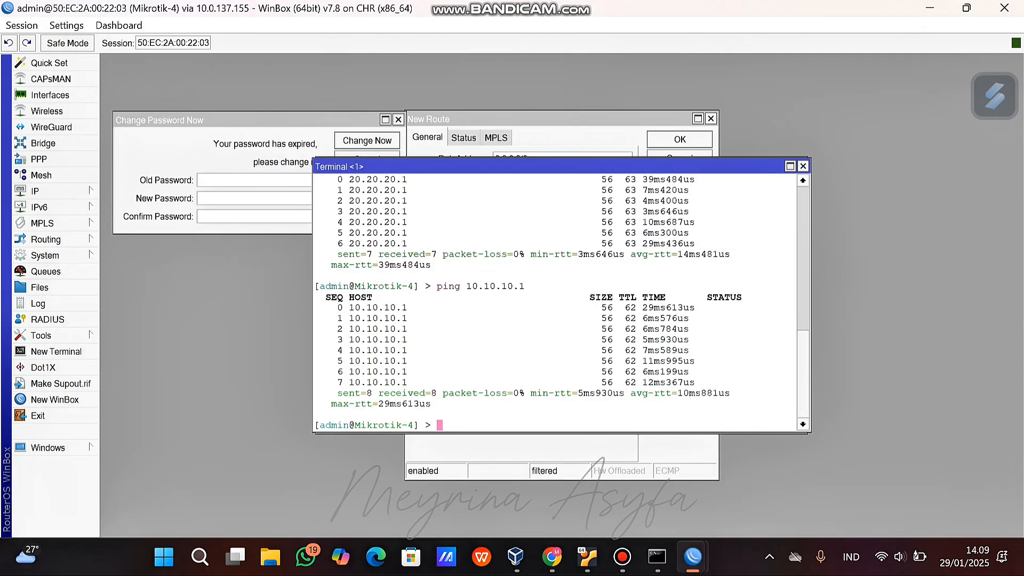
{"action": "left_click", "coordinate": [35, 191]}
{"action": "left_click", "coordinate": [128, 352]}
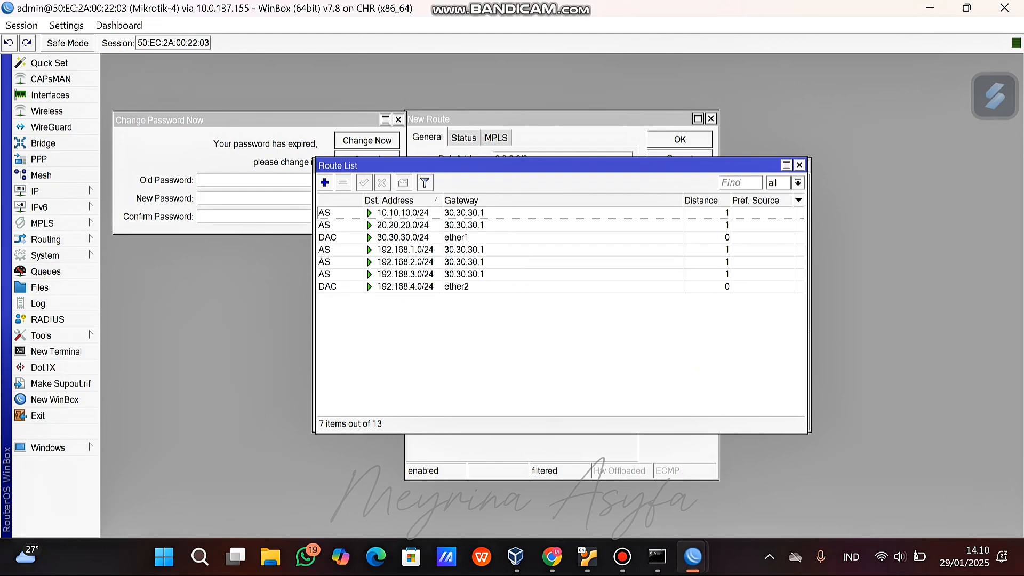
{"action": "left_click", "coordinate": [405, 274]}
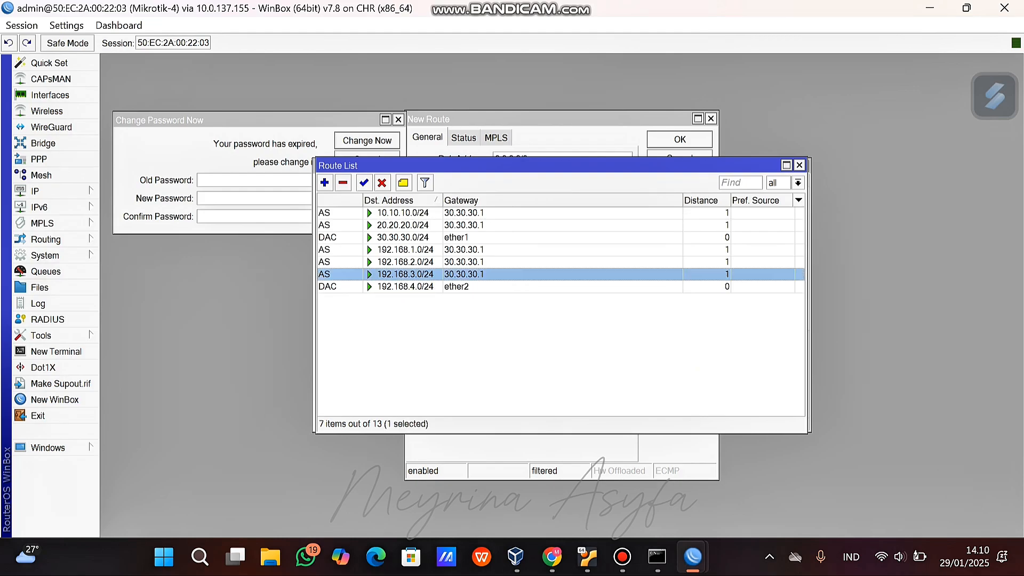
{"action": "left_click", "coordinate": [382, 182]}
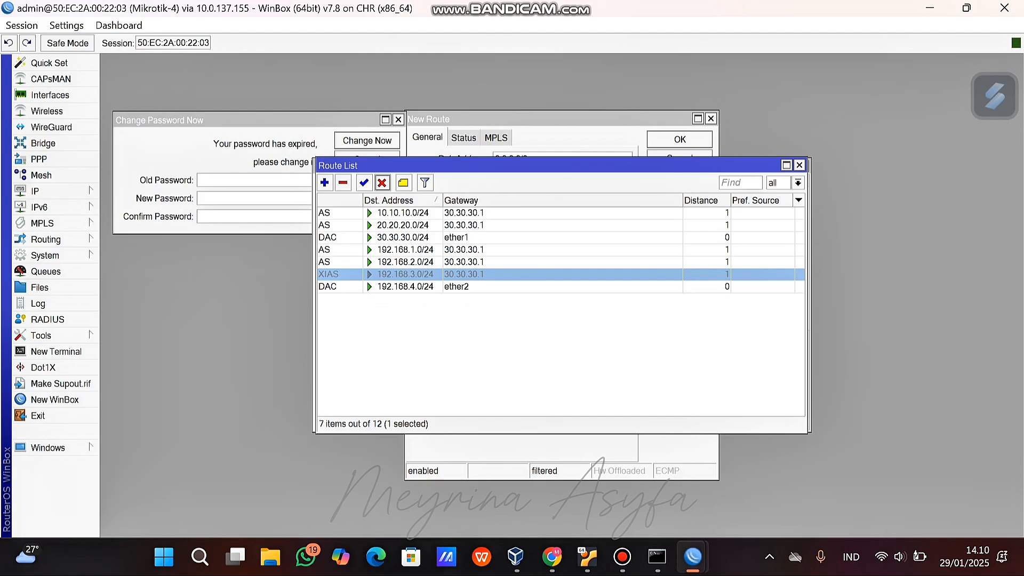
{"action": "key", "text": "Up"}
{"action": "left_click", "coordinate": [382, 182]}
{"action": "key", "text": "Up"}
{"action": "left_click", "coordinate": [382, 182]}
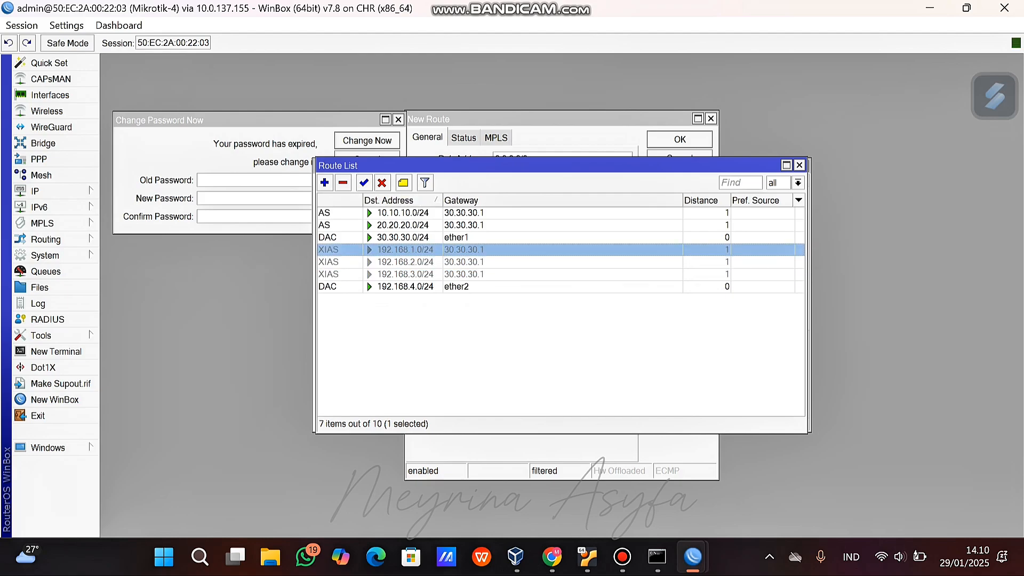
{"action": "left_click", "coordinate": [406, 213]}
{"action": "left_click", "coordinate": [382, 182]}
{"action": "key", "text": "Down"}
{"action": "left_click", "coordinate": [382, 182]}
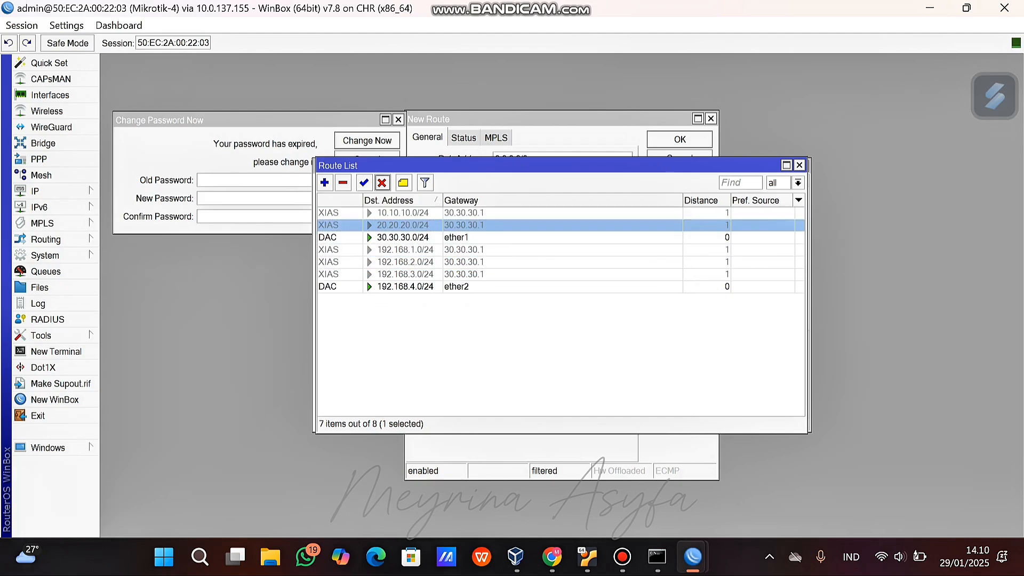
Start a new 0.0.0.0/0 route with gateway 30.30.30.1.
{"action": "left_click", "coordinate": [325, 182]}
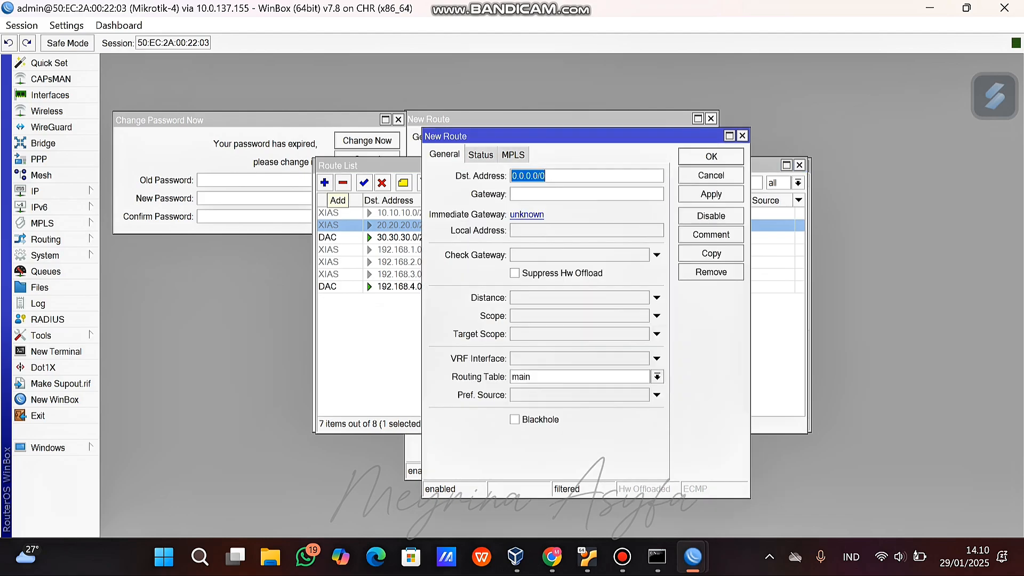
{"action": "key", "text": "Tab"}
{"action": "type", "text": "30.3"}
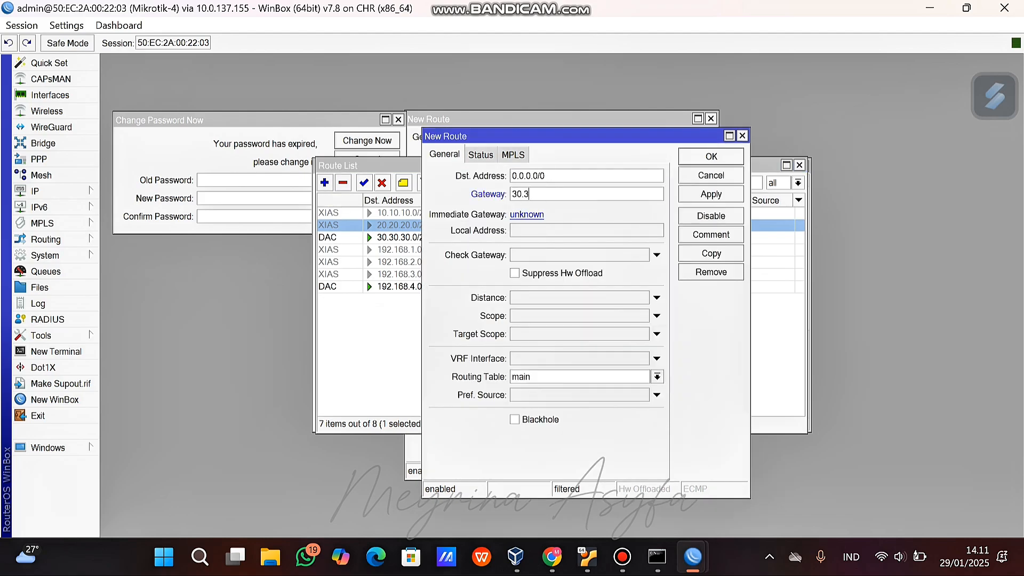
{"action": "type", "text": "0.30.1"}
Save the default route via 30.30.30.1 and ping 30.30.30.1 from a new terminal.
{"action": "key", "text": "Return"}
{"action": "left_click", "coordinate": [56, 351]}
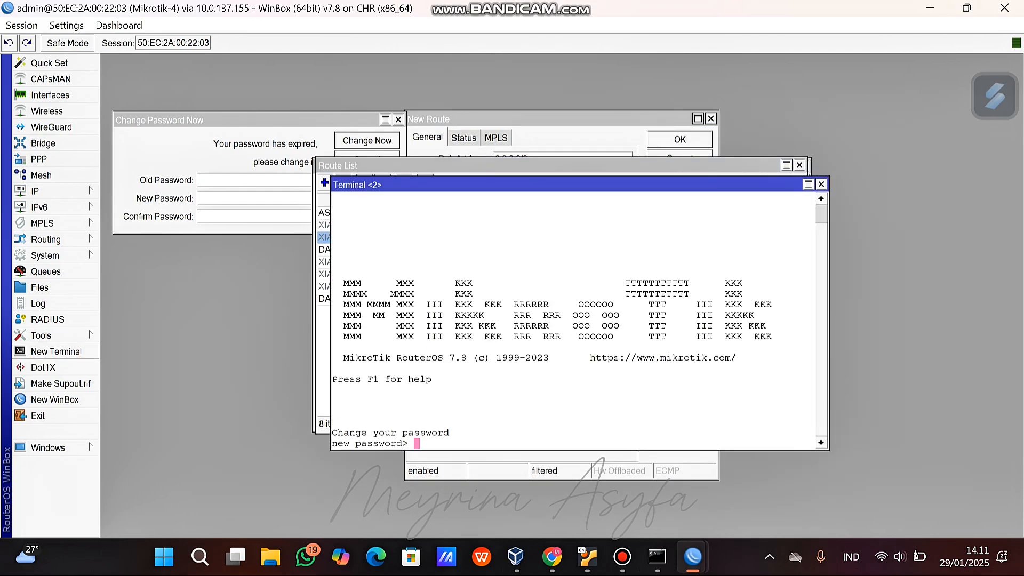
{"action": "key", "text": "Return"}
{"action": "type", "text": "ping "}
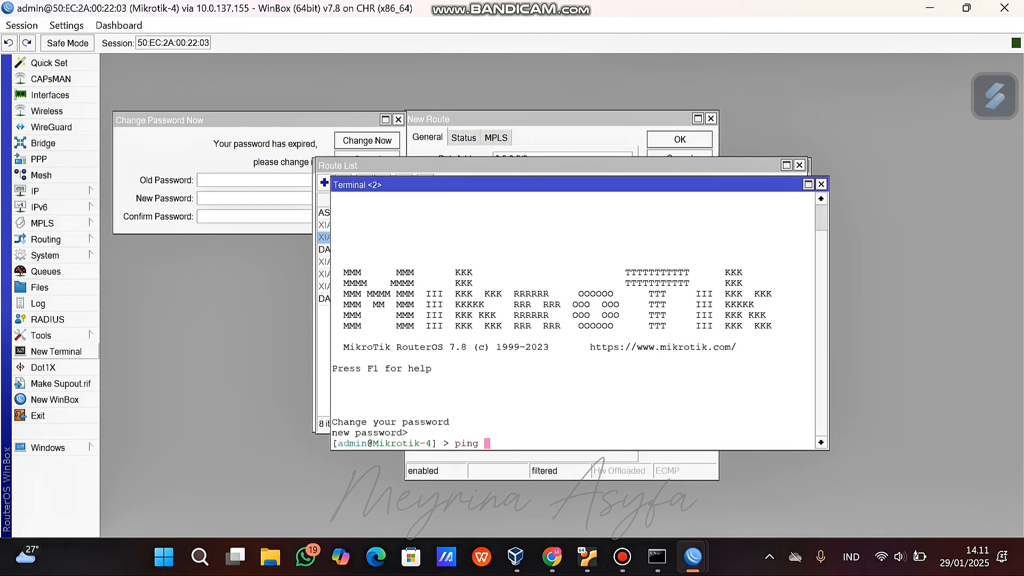
{"action": "type", "text": "30.30.30.1"}
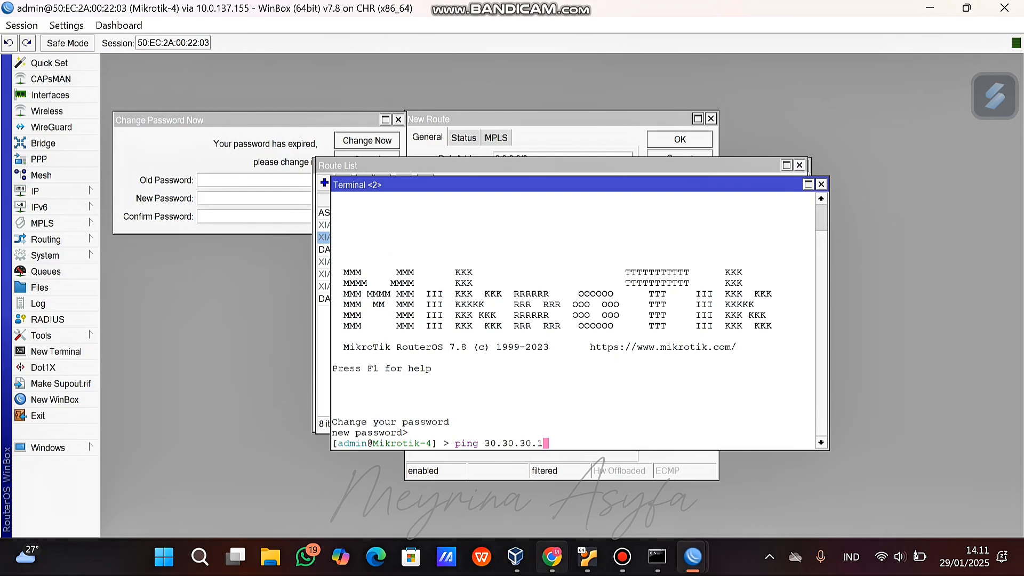
{"action": "key", "text": "Return"}
{"action": "key", "text": "ctrl+c"}
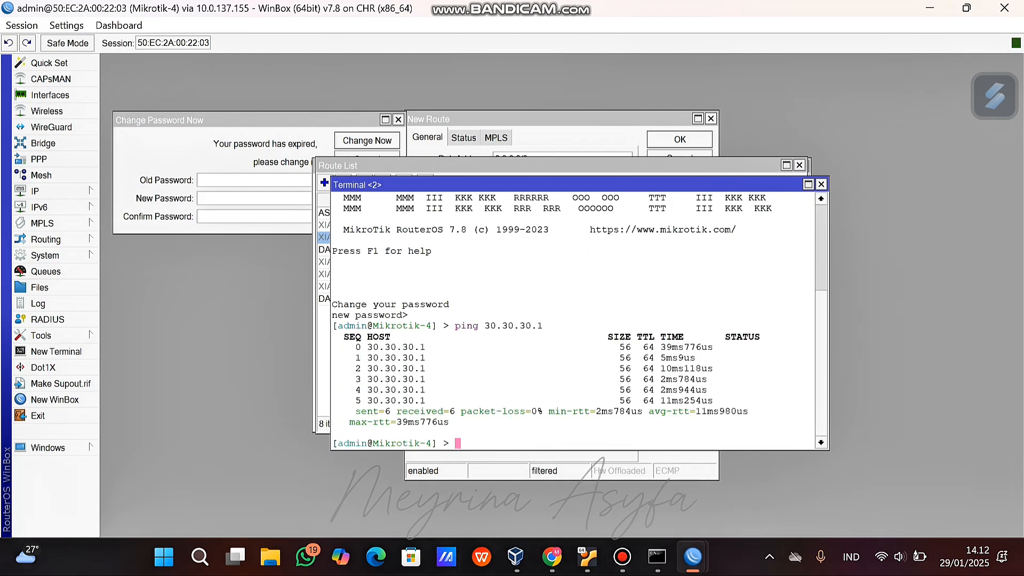
Ping 20.20.20.1 and 10.10.10.1 from Mikrotik-4, both succeeding.
{"action": "type", "text": "ping 20.20.20.1"}
{"action": "key", "text": "Return"}
{"action": "key", "text": "ctrl+c"}
{"action": "type", "text": "ping 1"}
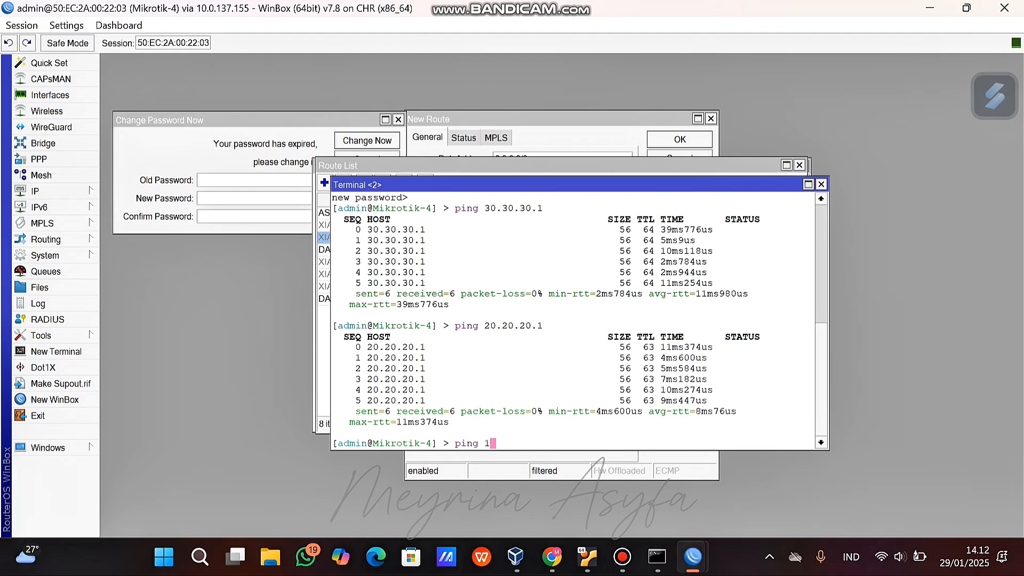
{"action": "type", "text": "0.10.10."}
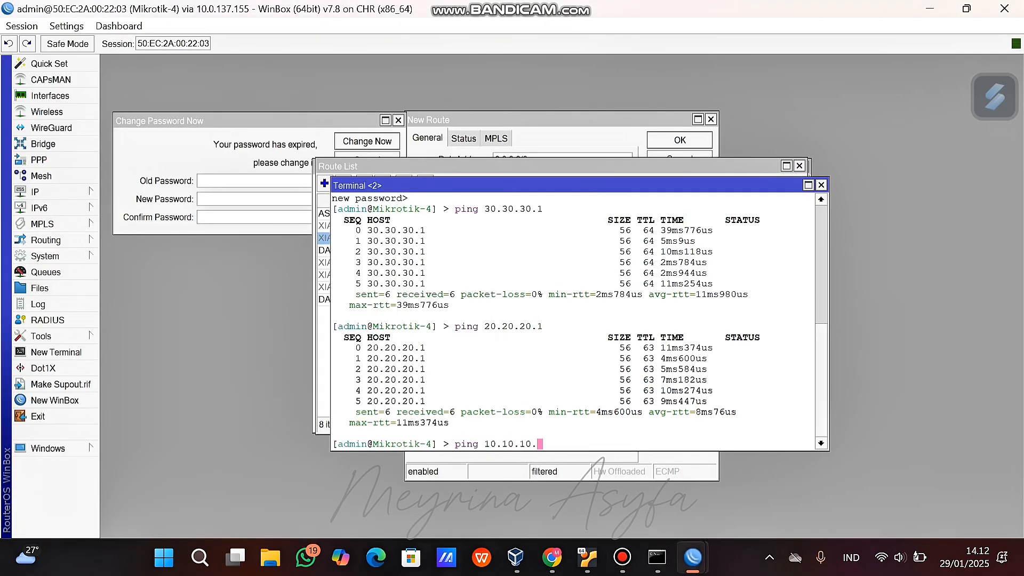
{"action": "type", "text": "1"}
{"action": "key", "text": "Return"}
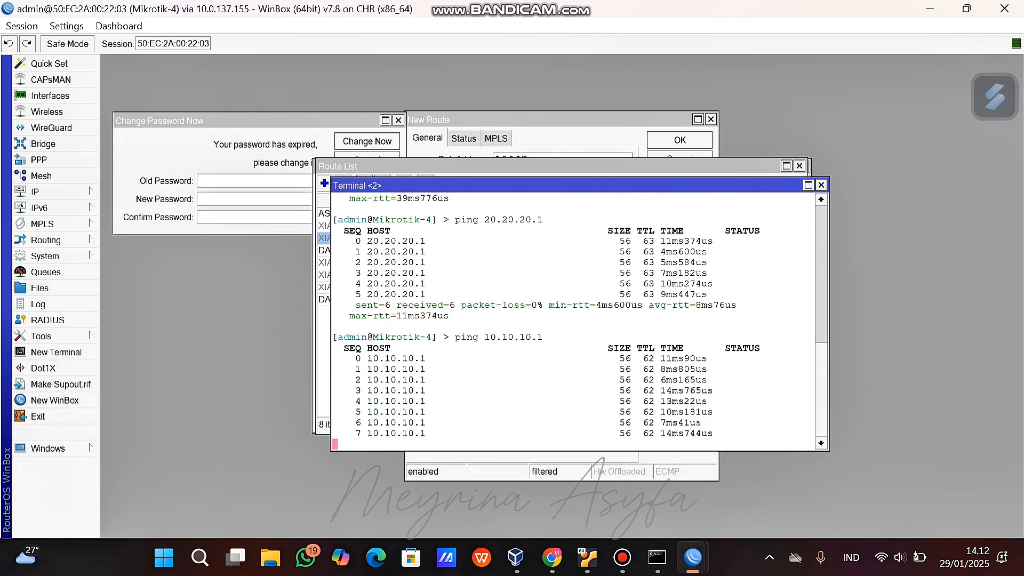
{"action": "key", "text": "ctrl+c"}
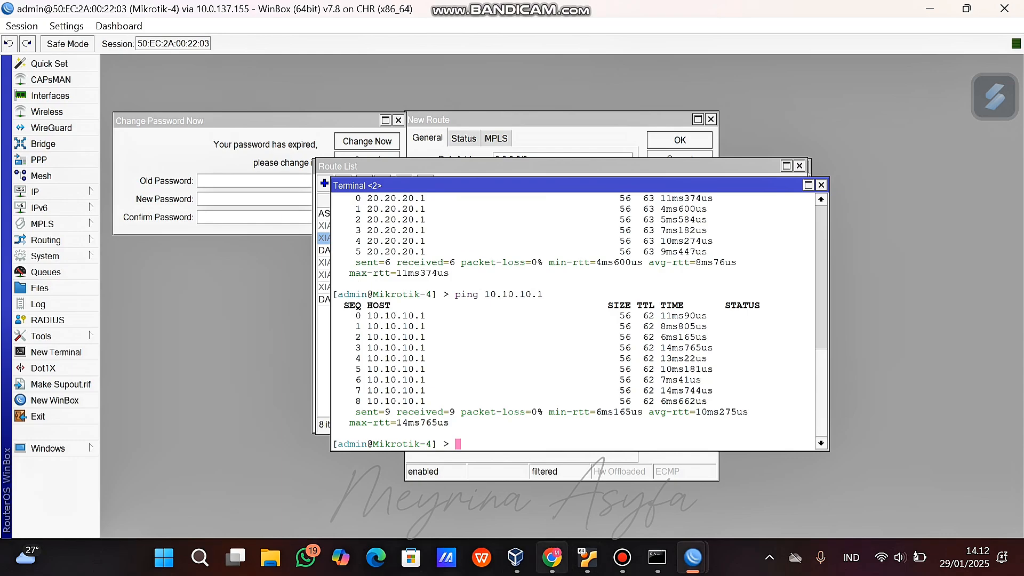
Check Mikrotik-4's new active 0.0.0.0/0 default route in the route list.
{"action": "left_click", "coordinate": [552, 557]}
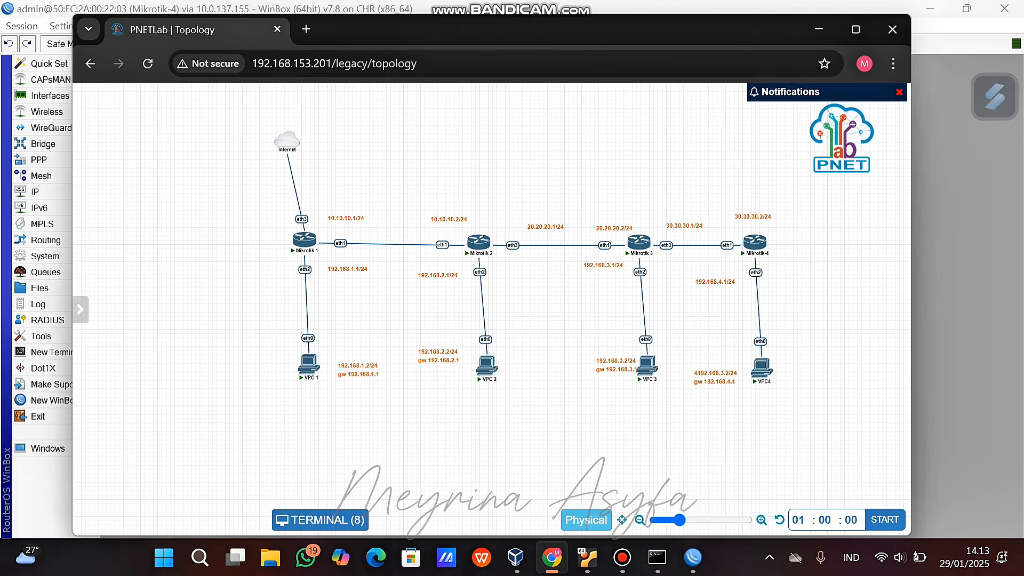
{"action": "mouse_move", "coordinate": [693, 557]}
{"action": "left_click", "coordinate": [869, 479]}
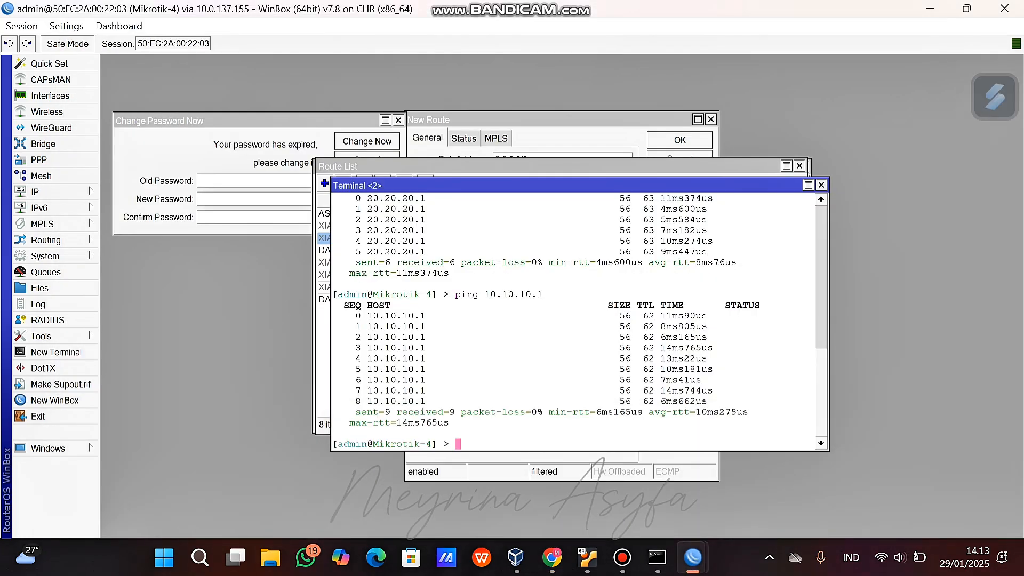
{"action": "left_click", "coordinate": [533, 166]}
{"action": "left_click", "coordinate": [464, 214]}
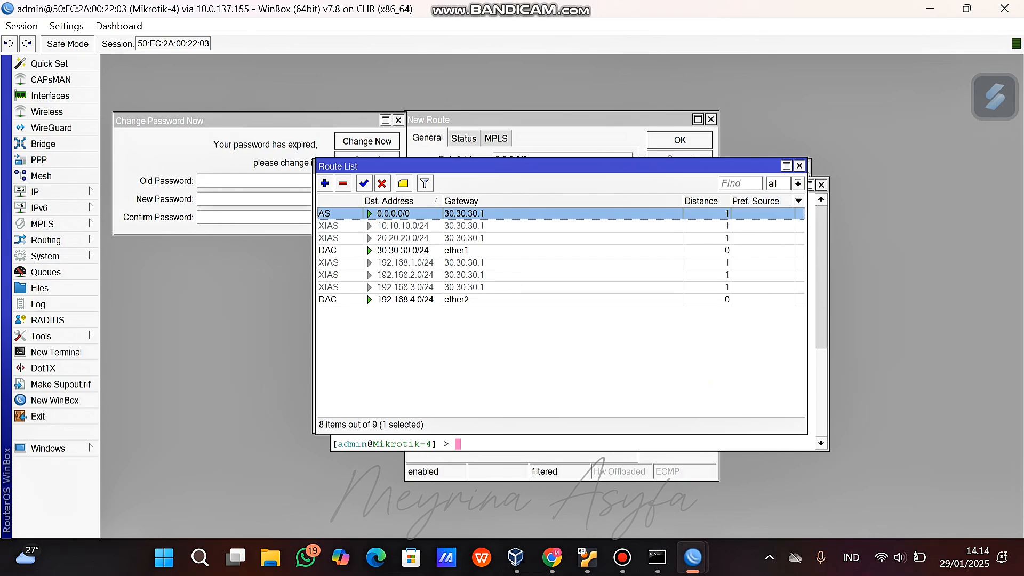
On Mikrotik-3, disable the 10.10.10.0, 192.168.1.0, 192.168.2.0 and 192.168.4.0/24 routes.
{"action": "mouse_move", "coordinate": [692, 558]}
{"action": "left_click", "coordinate": [760, 483]}
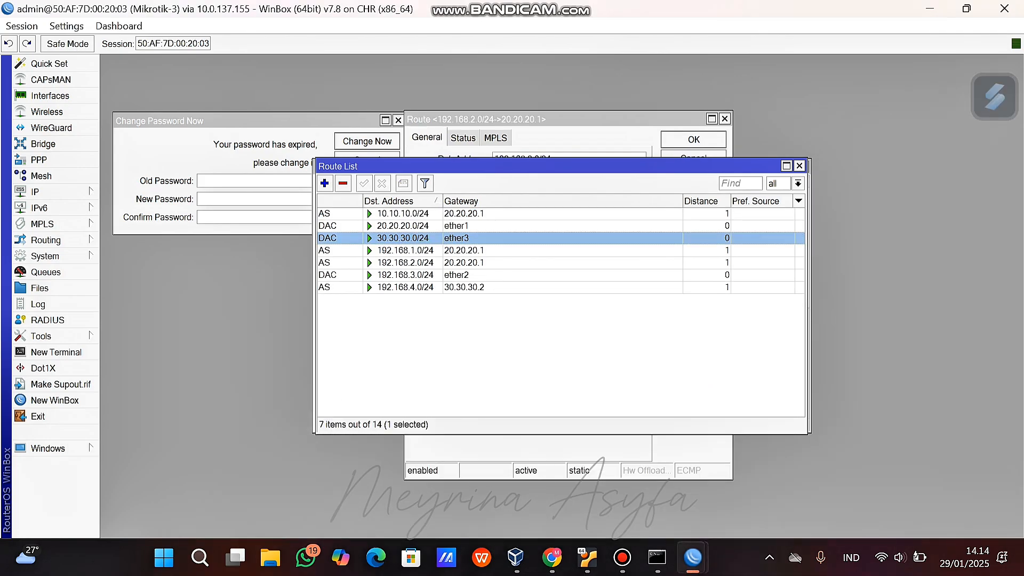
{"action": "left_click", "coordinate": [324, 183]}
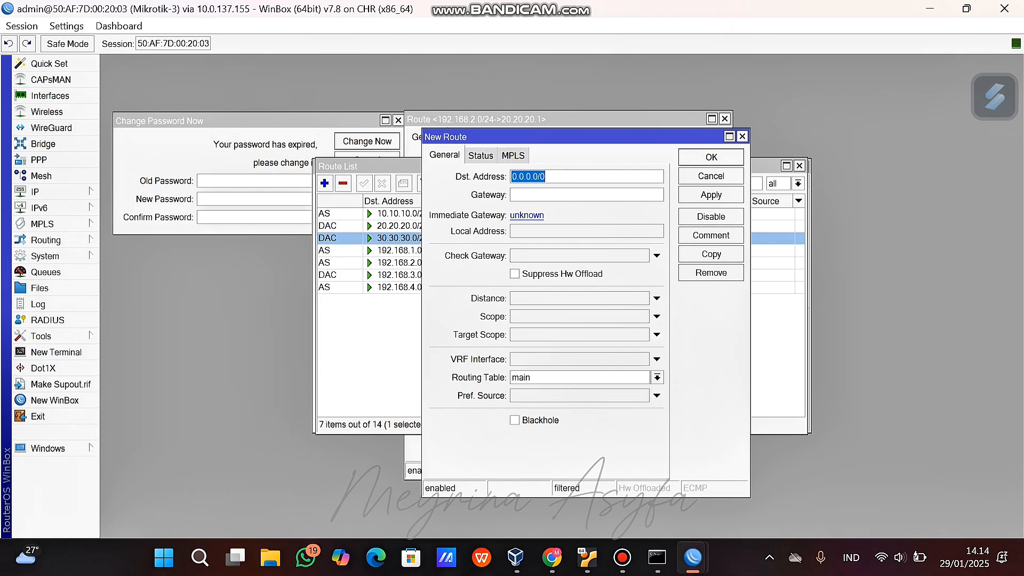
{"action": "left_click", "coordinate": [742, 137]}
{"action": "left_click", "coordinate": [403, 214]}
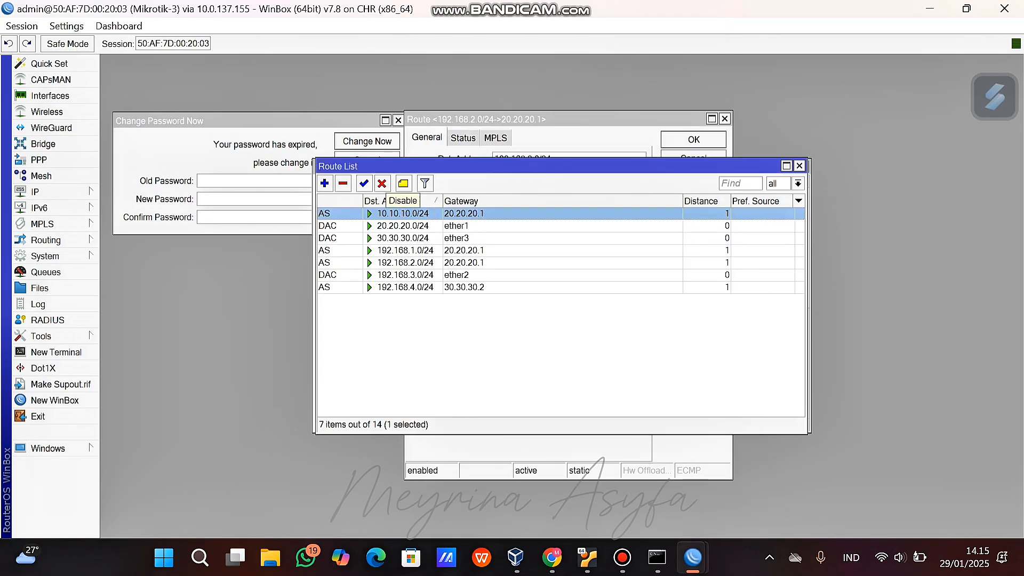
{"action": "left_click", "coordinate": [382, 183]}
{"action": "left_click", "coordinate": [404, 251]}
{"action": "left_click", "coordinate": [382, 184]}
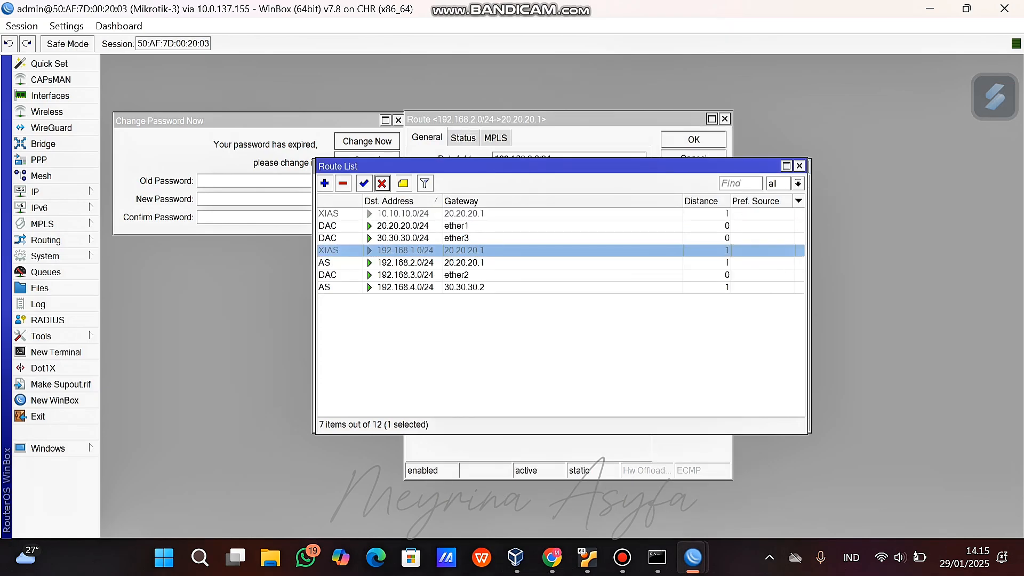
{"action": "left_click", "coordinate": [404, 263]}
{"action": "left_click", "coordinate": [382, 183]}
{"action": "left_click", "coordinate": [405, 287]}
{"action": "left_click", "coordinate": [382, 183]}
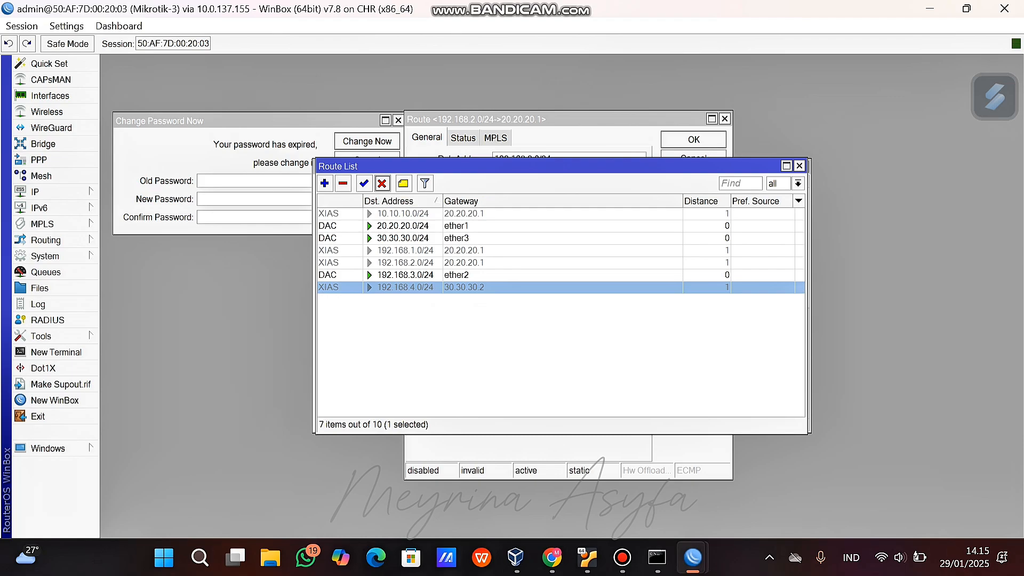
Add a 0.0.0.0/0 default route via gateway 20.20.20.1.
{"action": "left_click", "coordinate": [324, 183]}
{"action": "key", "text": "Tab"}
{"action": "type", "text": "20.20.20.1"}
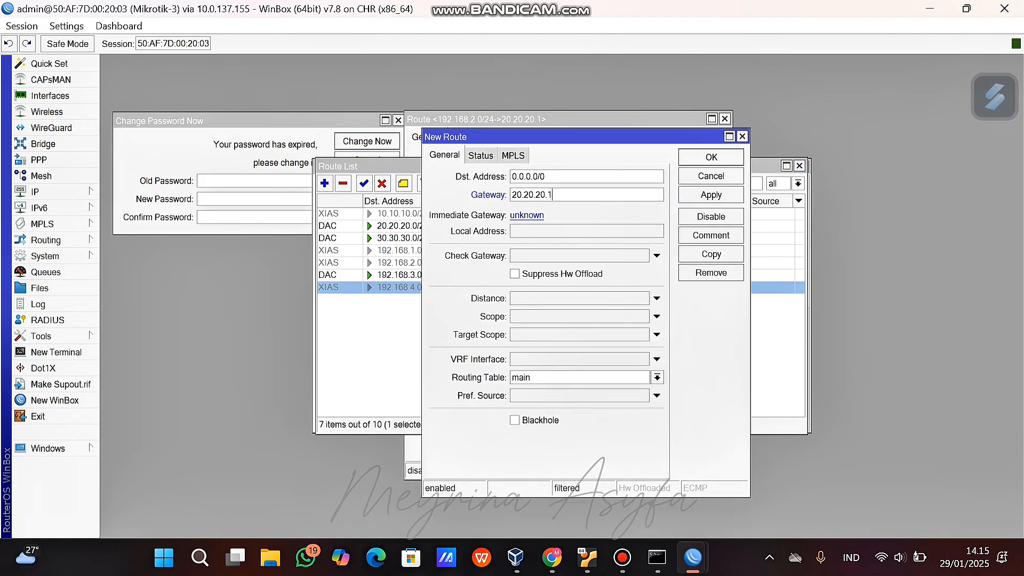
{"action": "key", "text": "Return"}
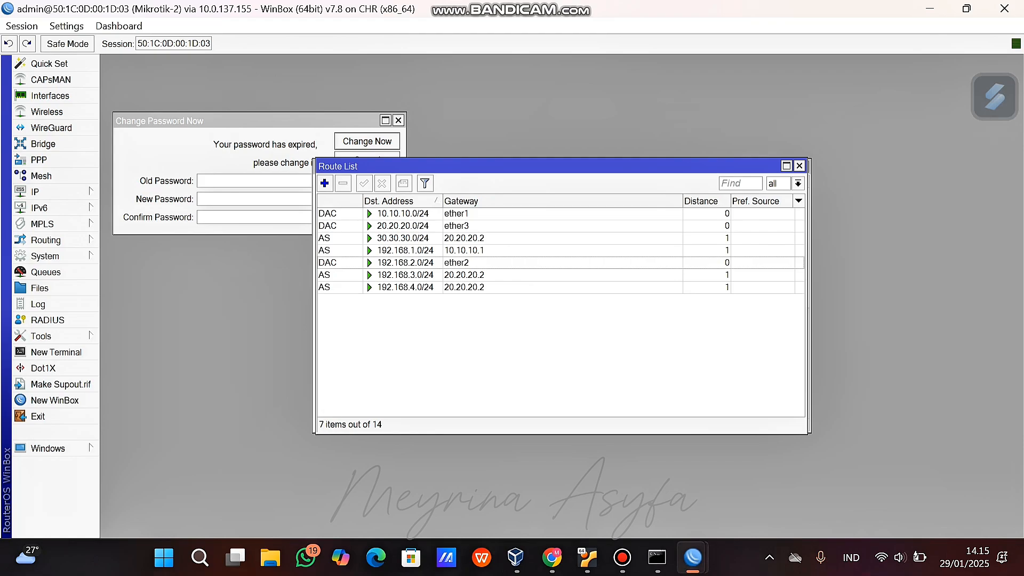
Disable Mikrotik-2's 30.30.30.0, 192.168.1.0, 192.168.3.0 and 192.168.4.0/24 routes.
{"action": "left_click", "coordinate": [406, 238]}
{"action": "left_click", "coordinate": [382, 183]}
{"action": "left_click", "coordinate": [405, 251]}
{"action": "left_click", "coordinate": [382, 183]}
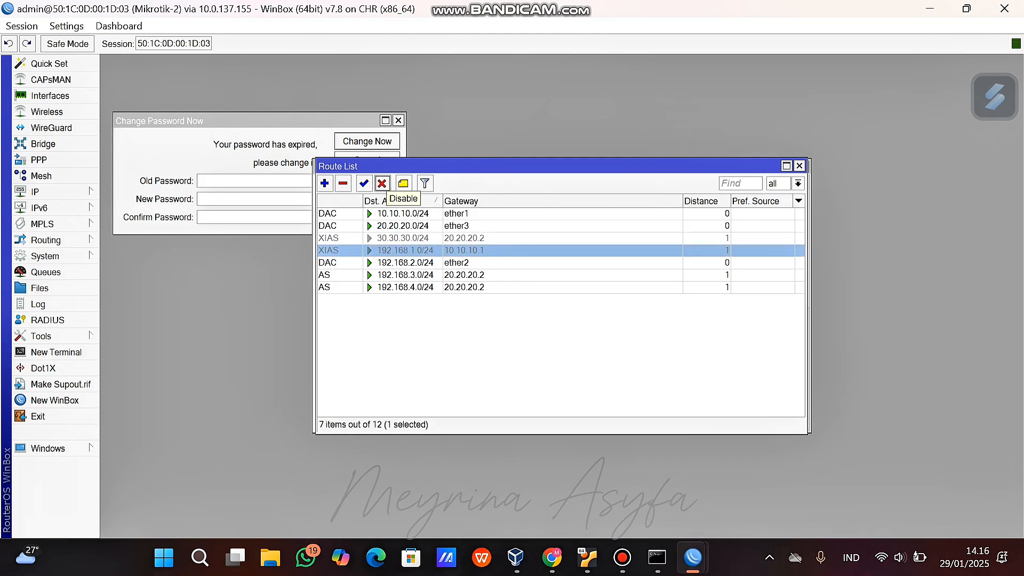
{"action": "left_click", "coordinate": [405, 274]}
{"action": "left_click", "coordinate": [382, 183]}
{"action": "left_click", "coordinate": [405, 287]}
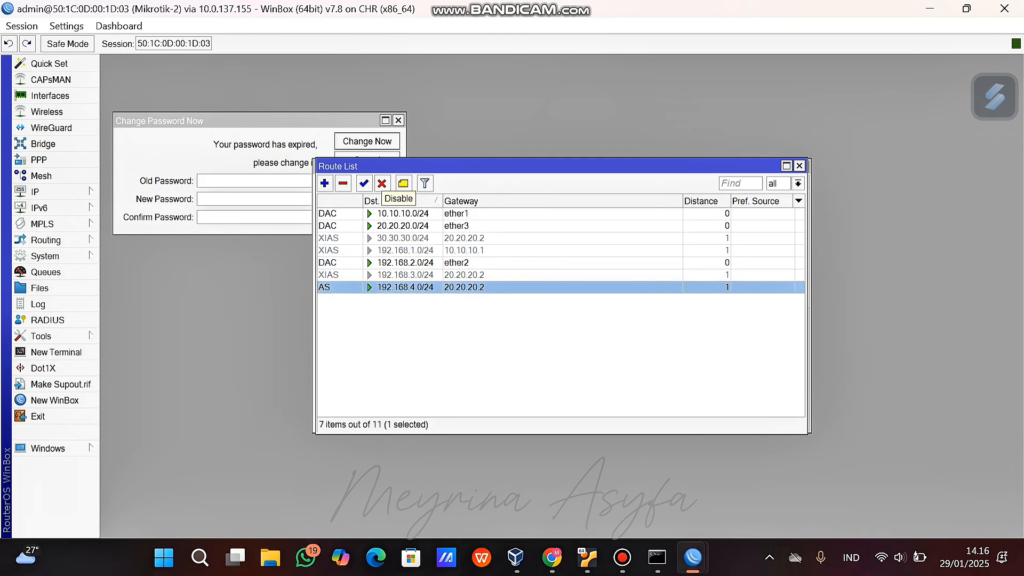
{"action": "left_click", "coordinate": [382, 183]}
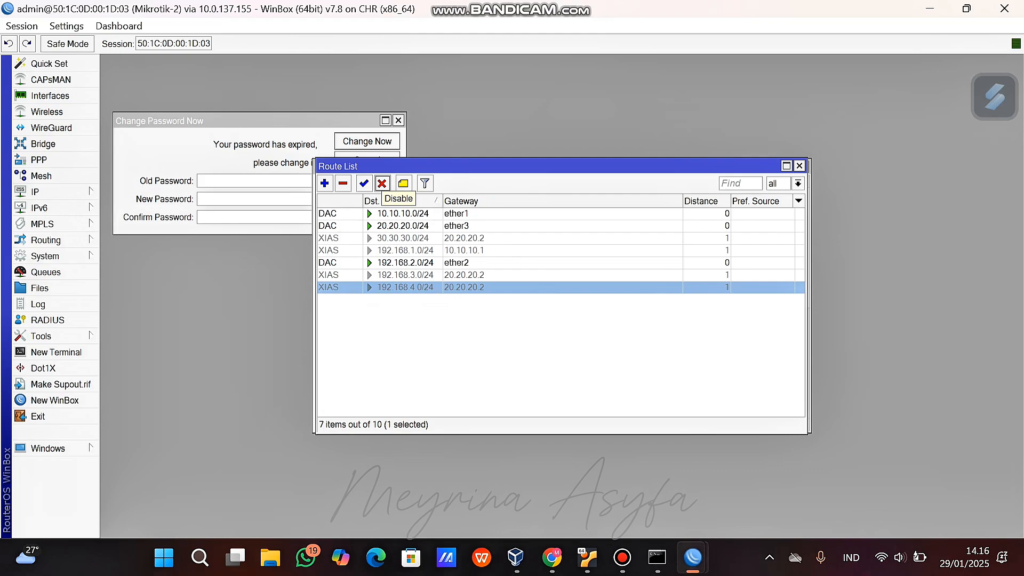
Add a 0.0.0.0/0 default route via gateway 10.10.10.1.
{"action": "left_click", "coordinate": [325, 183]}
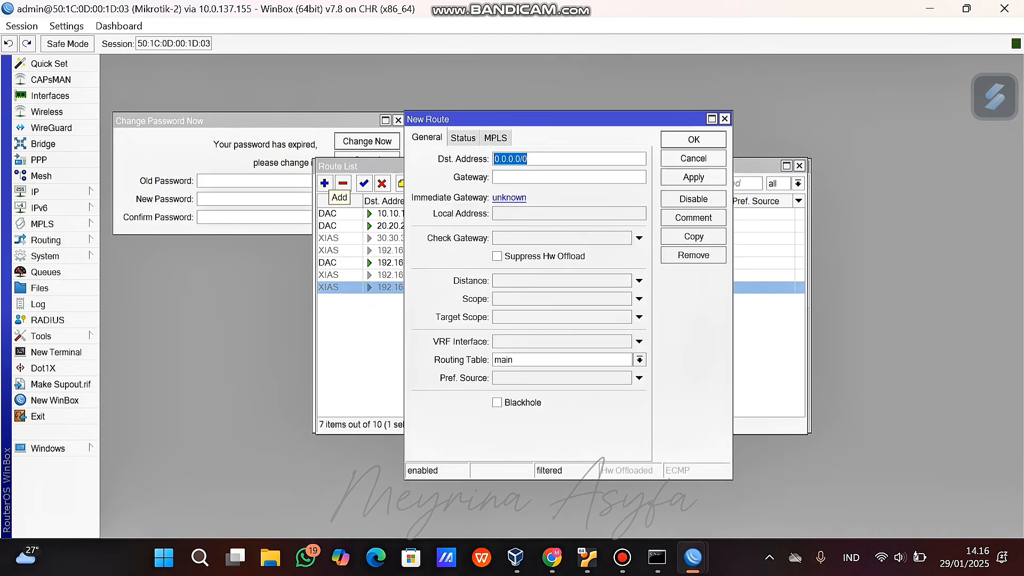
{"action": "left_click", "coordinate": [533, 177]}
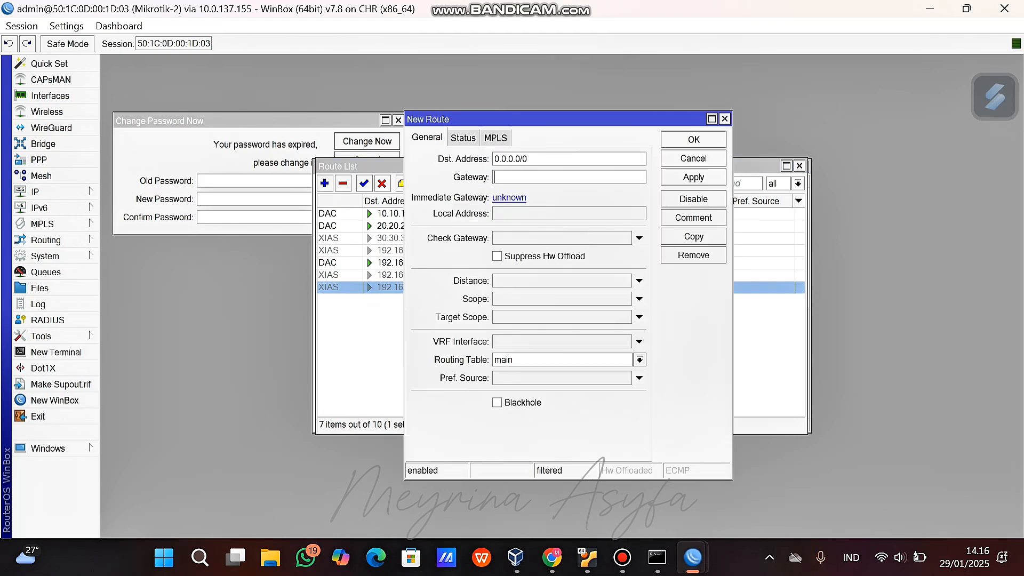
{"action": "type", "text": "10.10.10.1"}
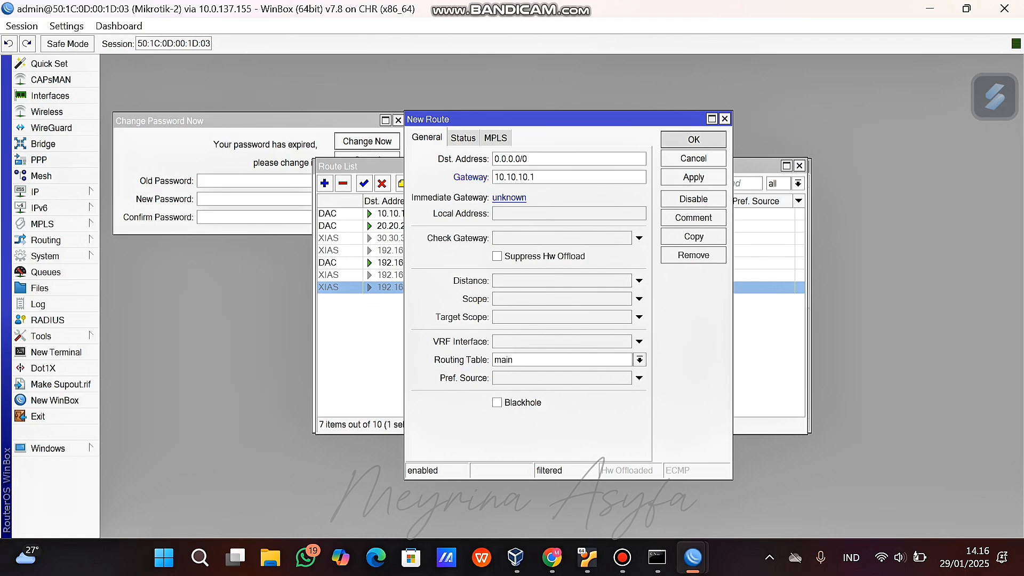
{"action": "left_click", "coordinate": [693, 140]}
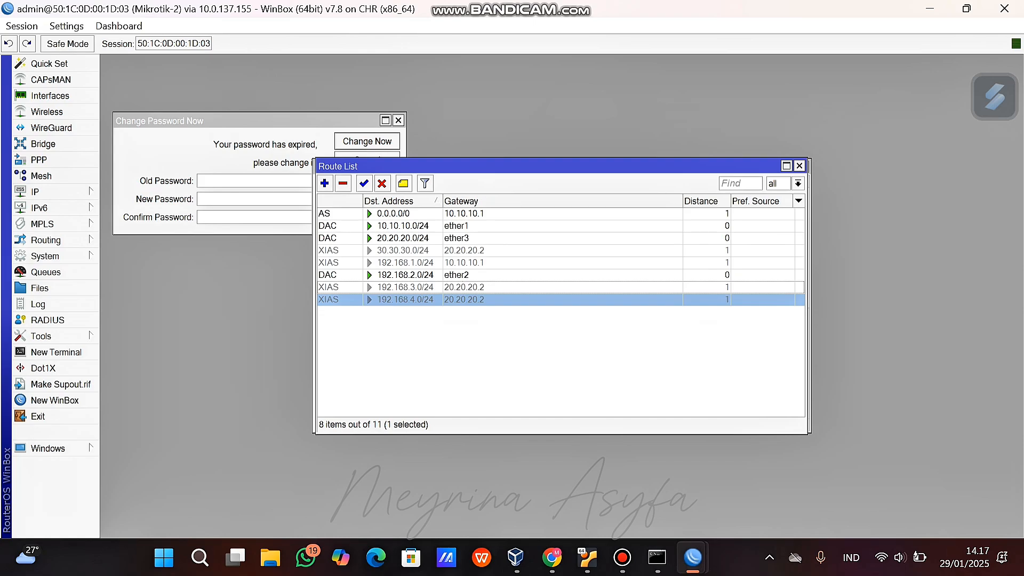
{"action": "mouse_move", "coordinate": [515, 557]}
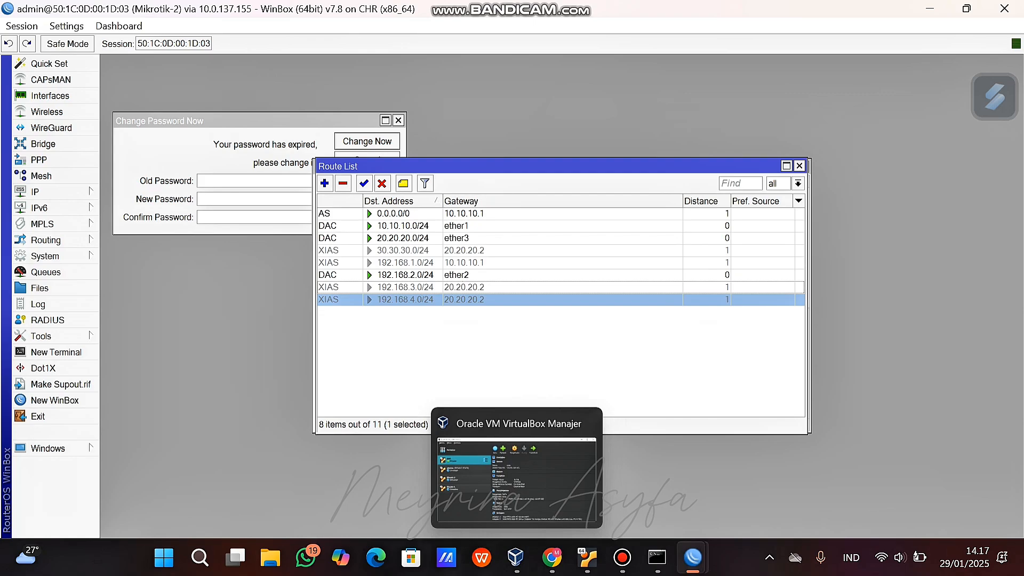
{"action": "mouse_move", "coordinate": [692, 557]}
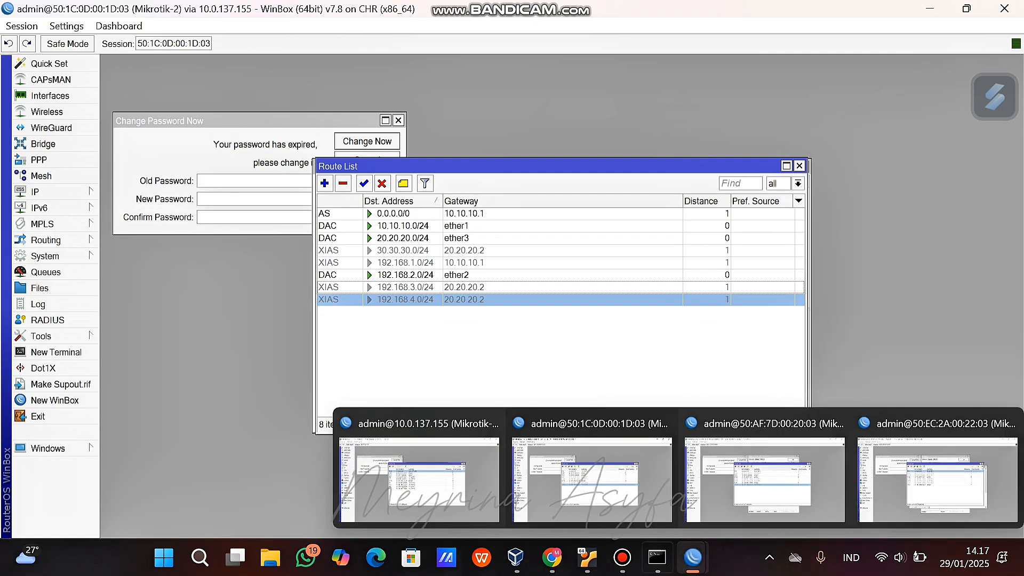
{"action": "left_click", "coordinate": [420, 480]}
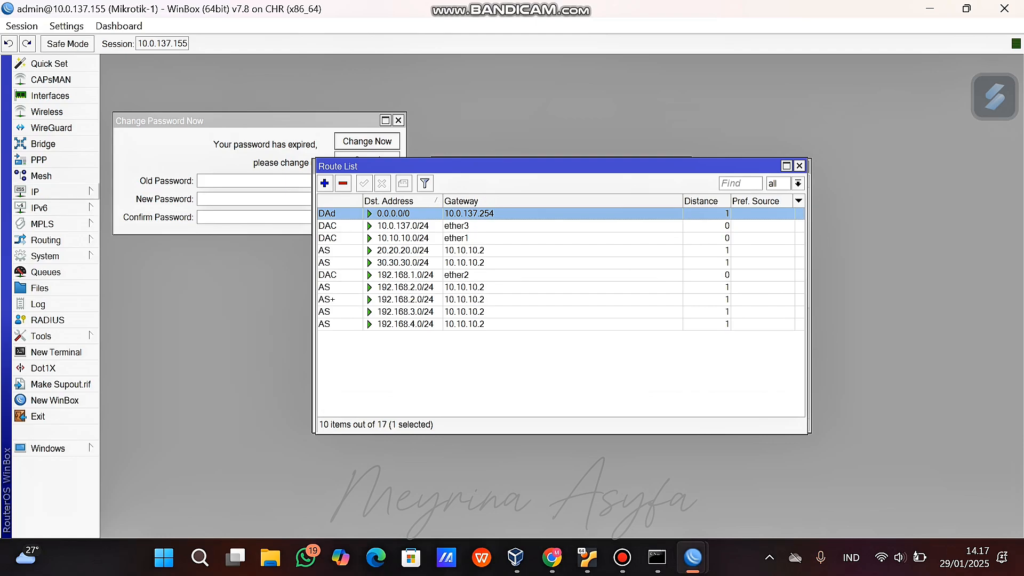
Create a new rule in Mikrotik-1's IP Firewall NAT list.
{"action": "left_click", "coordinate": [48, 191]}
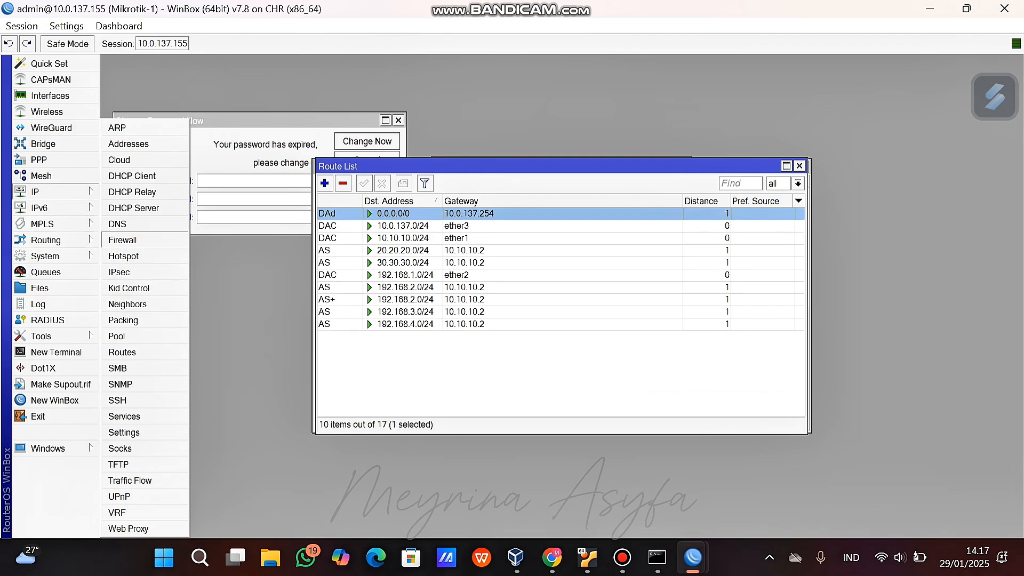
{"action": "left_click", "coordinate": [122, 240]}
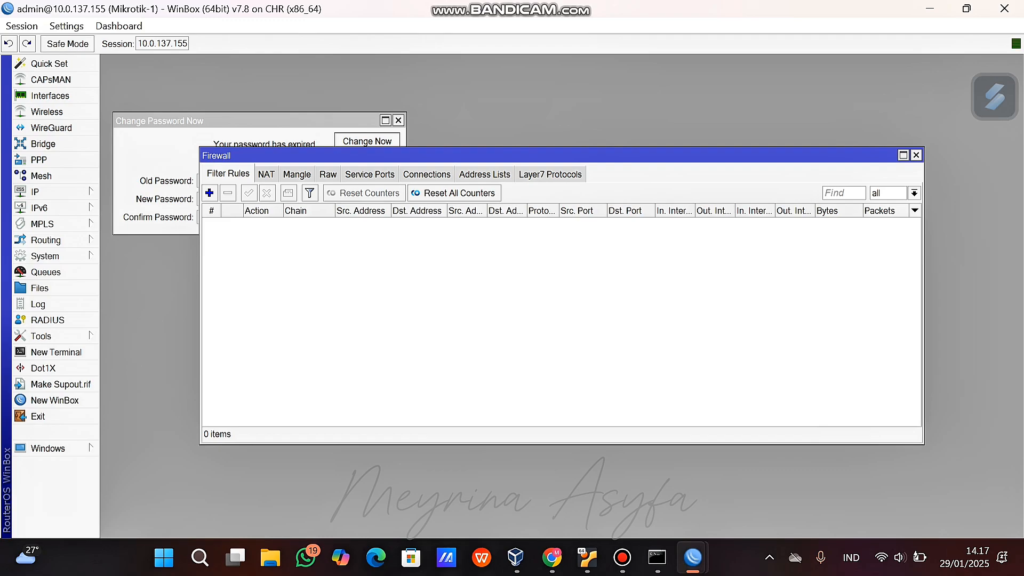
{"action": "left_click", "coordinate": [266, 174]}
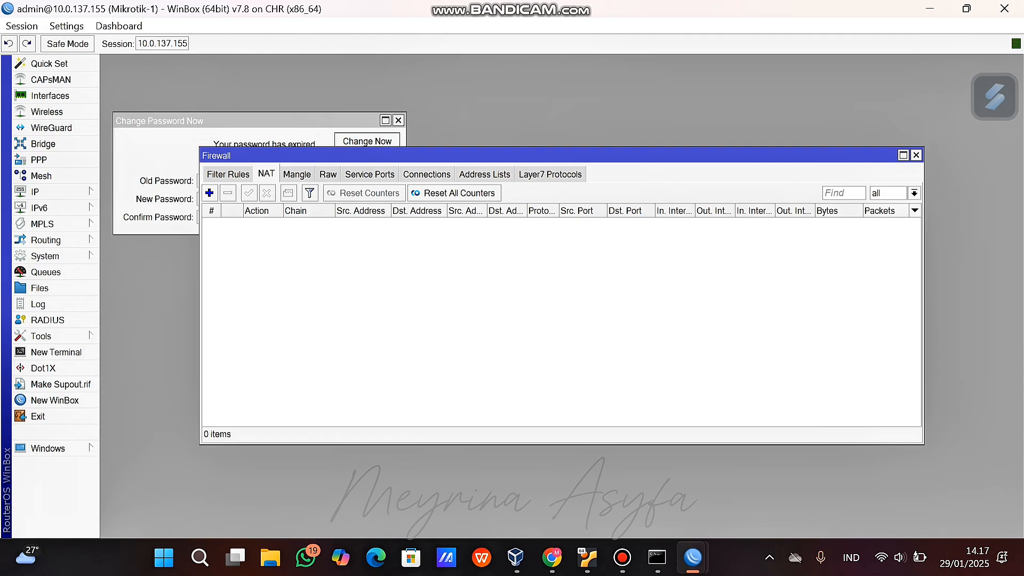
{"action": "left_click", "coordinate": [209, 192]}
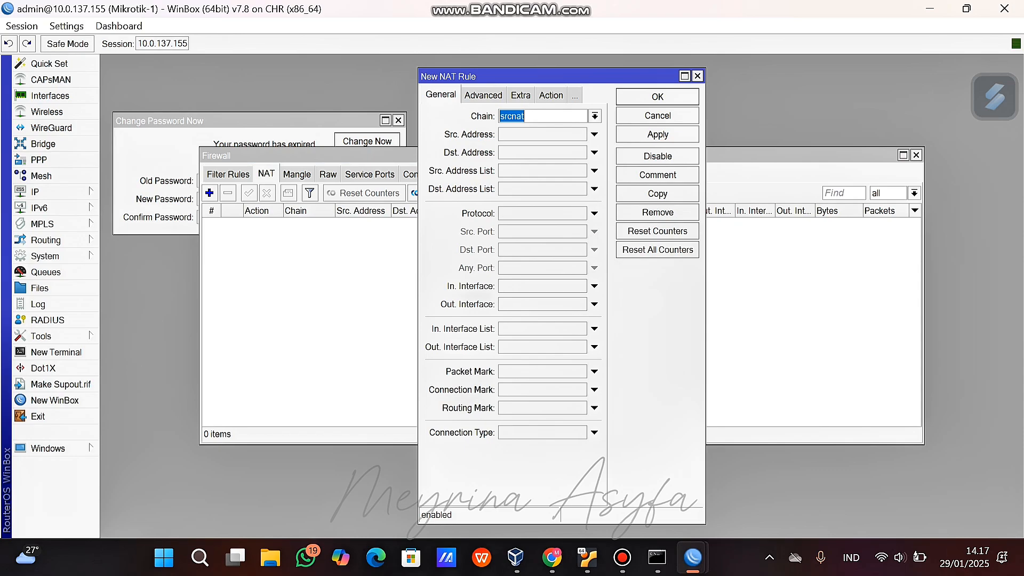
Set the srcnat rule's out interface to ether3 and action to masquerade, then save it.
{"action": "left_click", "coordinate": [594, 305]}
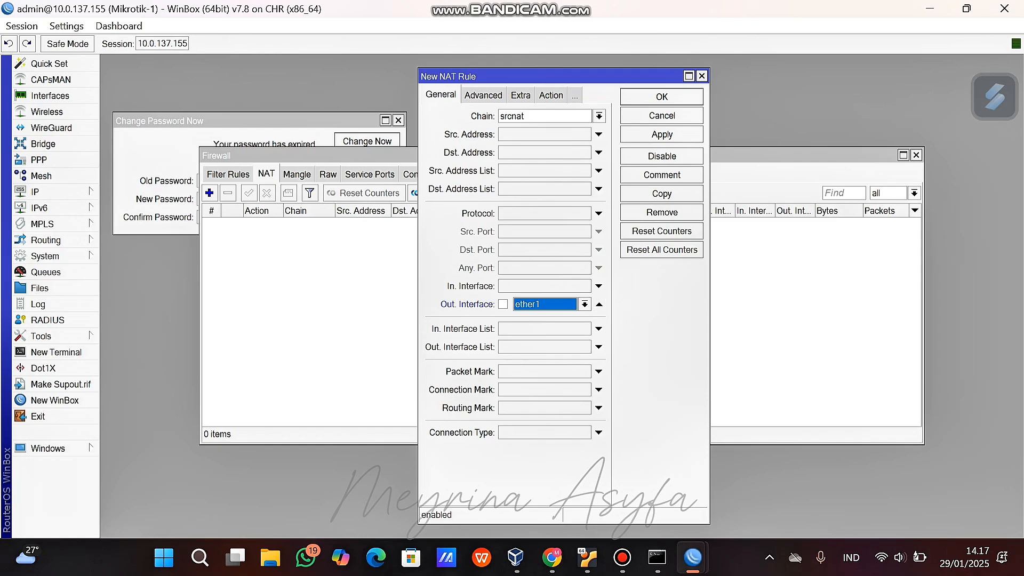
{"action": "left_click", "coordinate": [585, 304]}
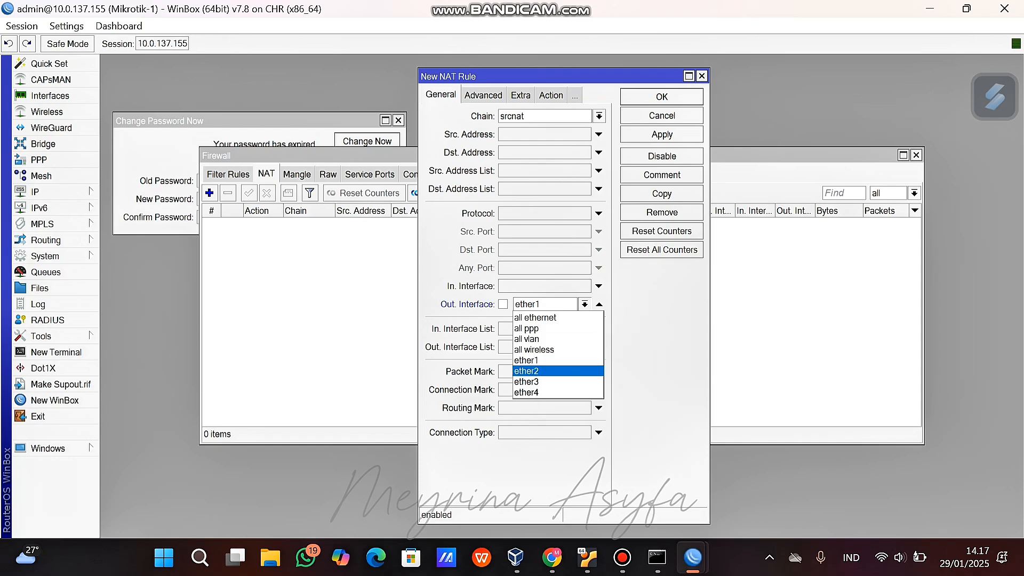
{"action": "key", "text": "Return"}
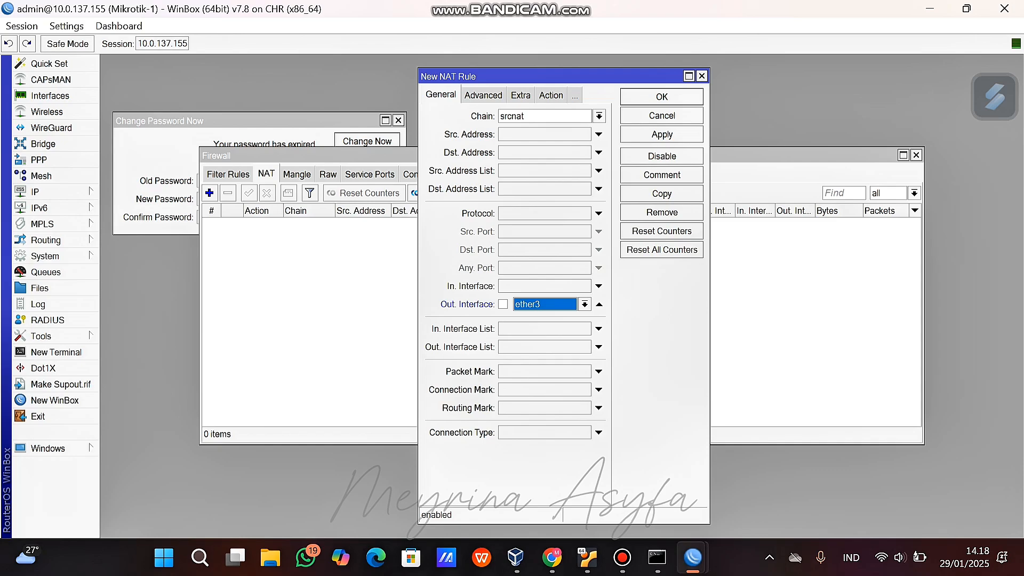
{"action": "left_click", "coordinate": [551, 96]}
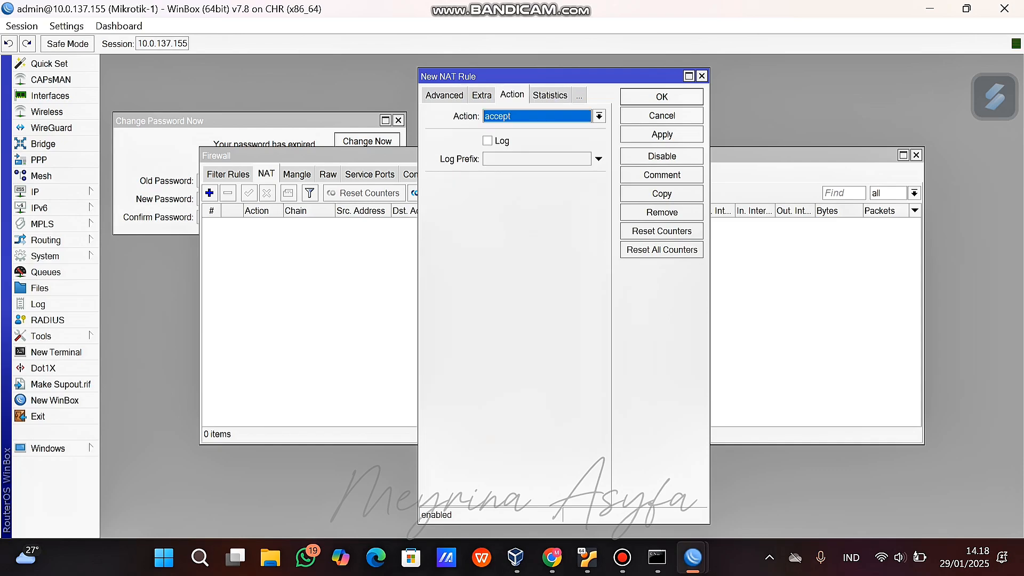
{"action": "left_click", "coordinate": [599, 117]}
{"action": "left_click", "coordinate": [506, 193]}
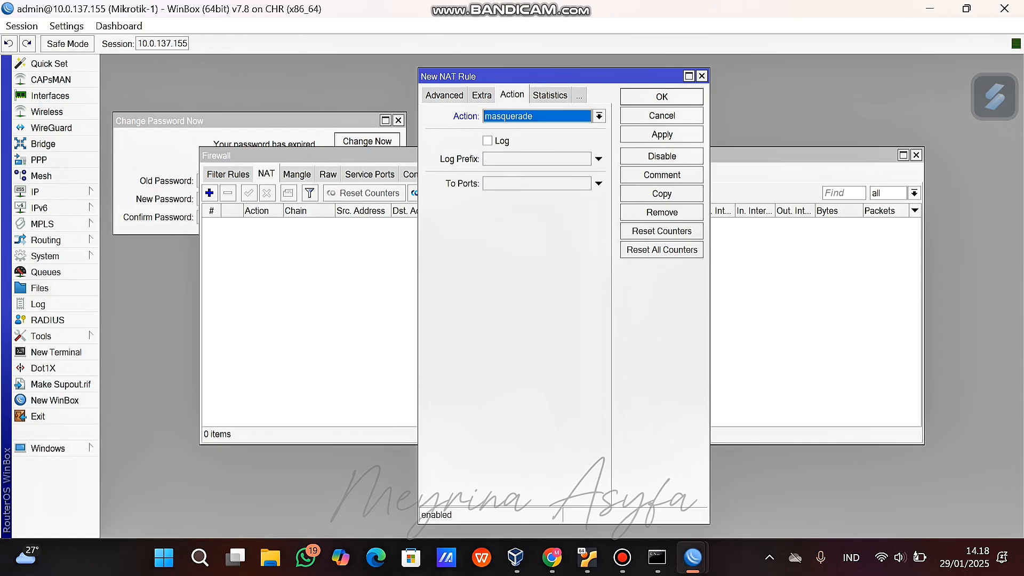
{"action": "left_click", "coordinate": [662, 134]}
{"action": "left_click", "coordinate": [662, 96]}
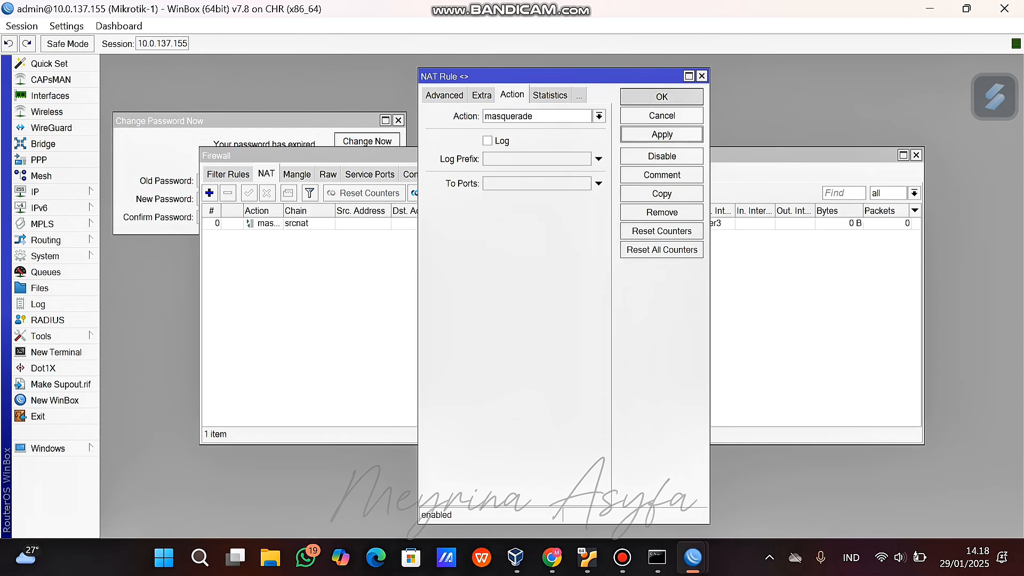
Ping 8.8.8.8 from Mikrotik-1 and Mikrotik-2 terminals.
{"action": "left_click", "coordinate": [56, 353]}
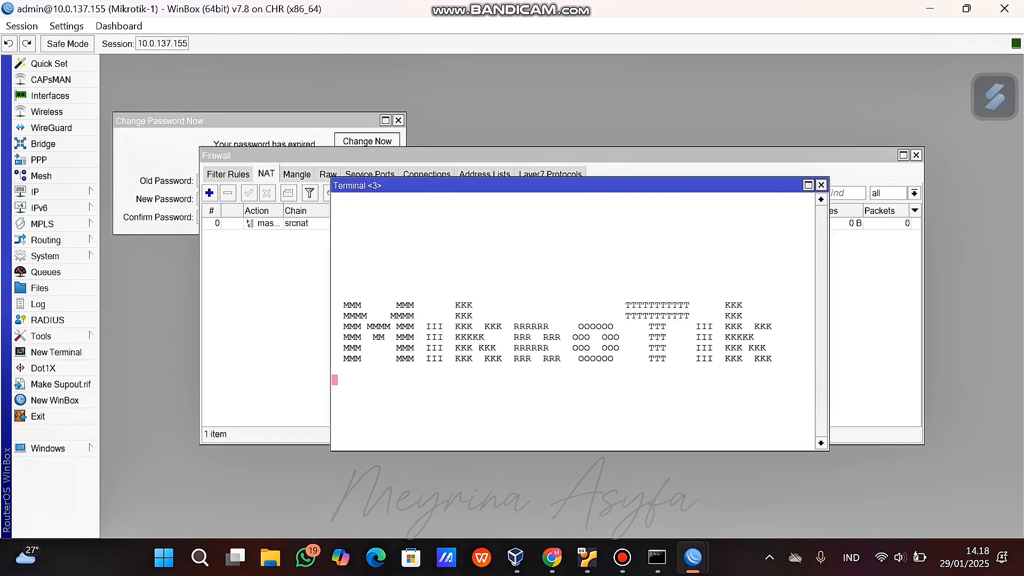
{"action": "key", "text": "ctrl+c"}
{"action": "type", "text": "ping 8.8.8.8"}
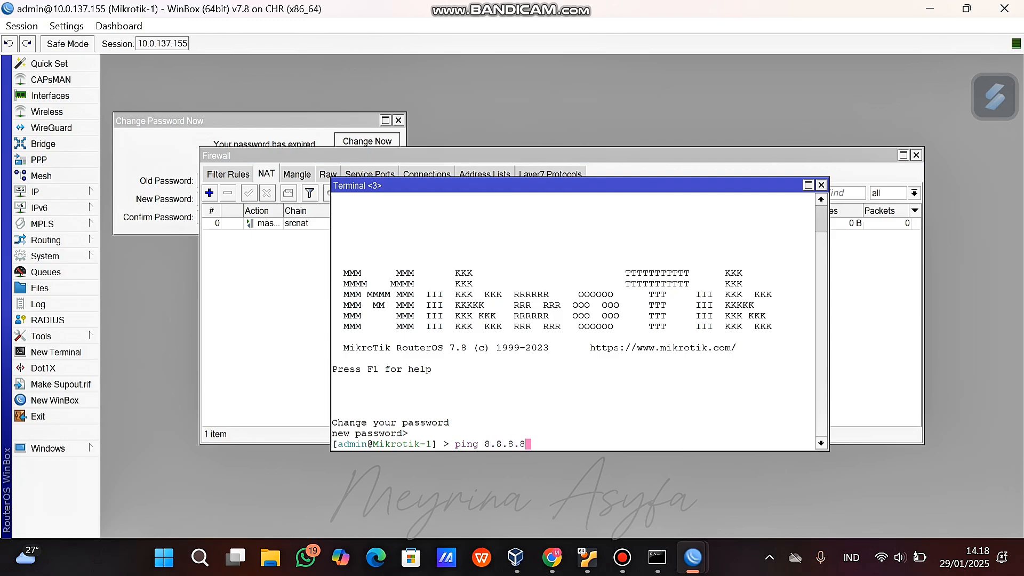
{"action": "key", "text": "Return"}
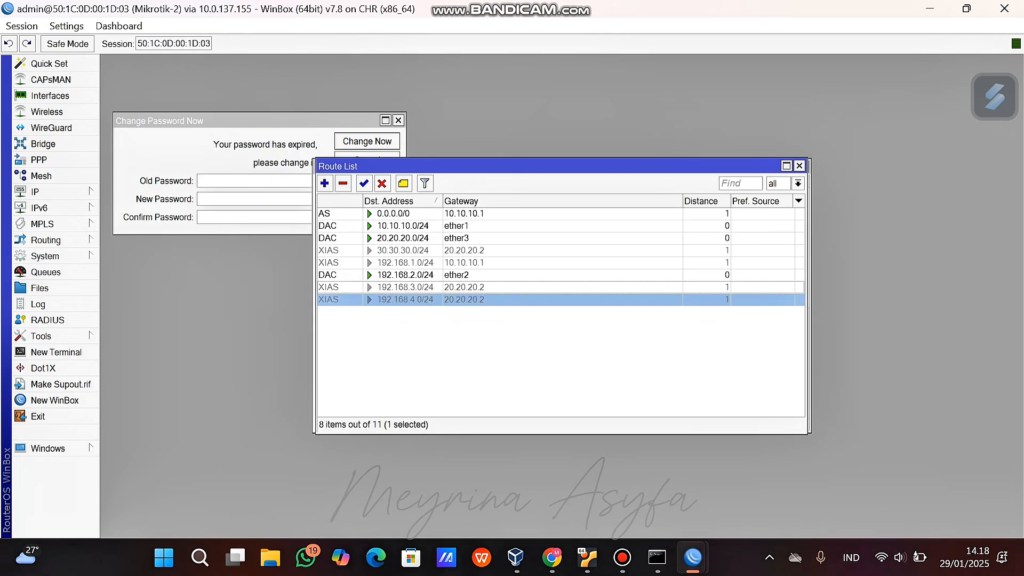
{"action": "left_click", "coordinate": [56, 353]}
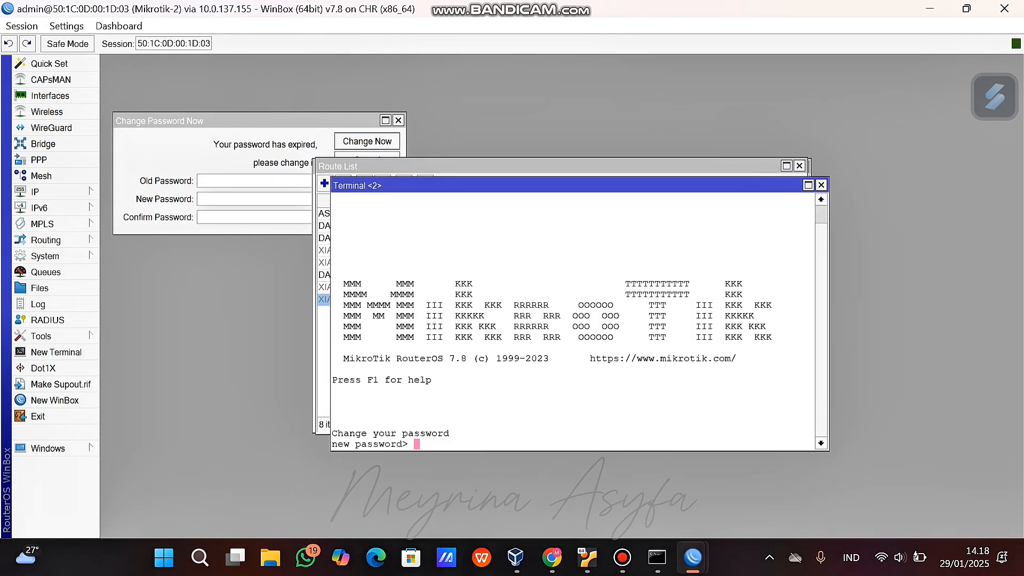
{"action": "key", "text": "ctrl+c"}
{"action": "type", "text": "ping 8.8.8.8"}
{"action": "key", "text": "Return"}
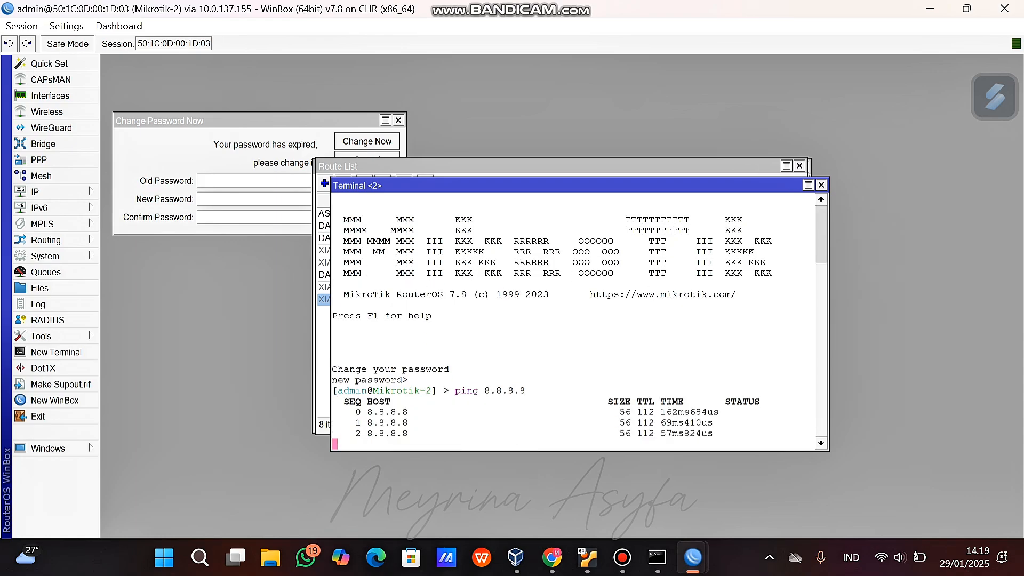
Ping 8.8.8.8 from Mikrotik-3 and view the ping summary.
{"action": "mouse_move", "coordinate": [692, 557]}
{"action": "left_click", "coordinate": [754, 480]}
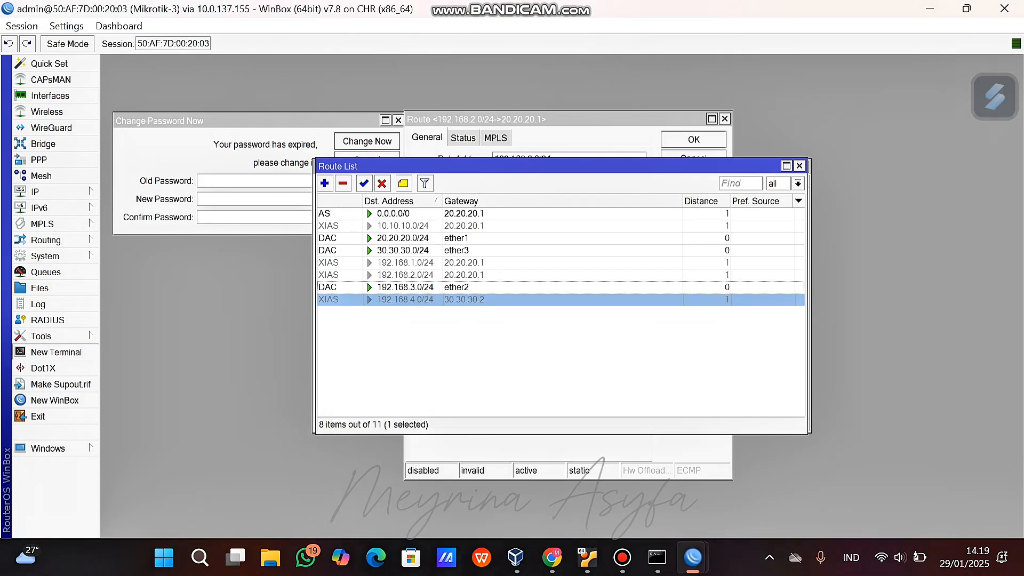
{"action": "left_click", "coordinate": [56, 353]}
{"action": "key", "text": "ctrl+c"}
{"action": "type", "text": "ping 8.8.8.8"}
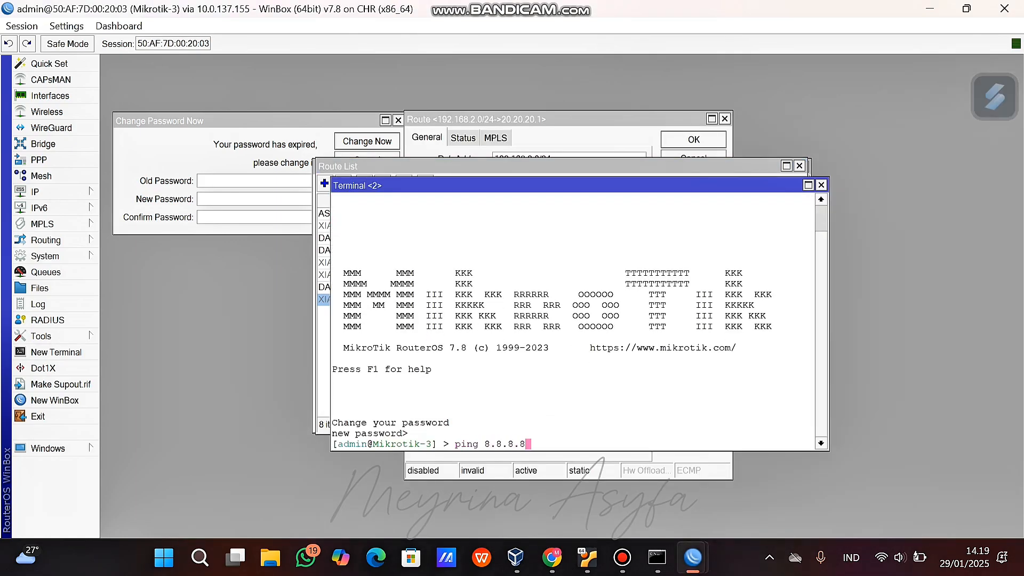
{"action": "key", "text": "Return"}
{"action": "key", "text": "ctrl+c"}
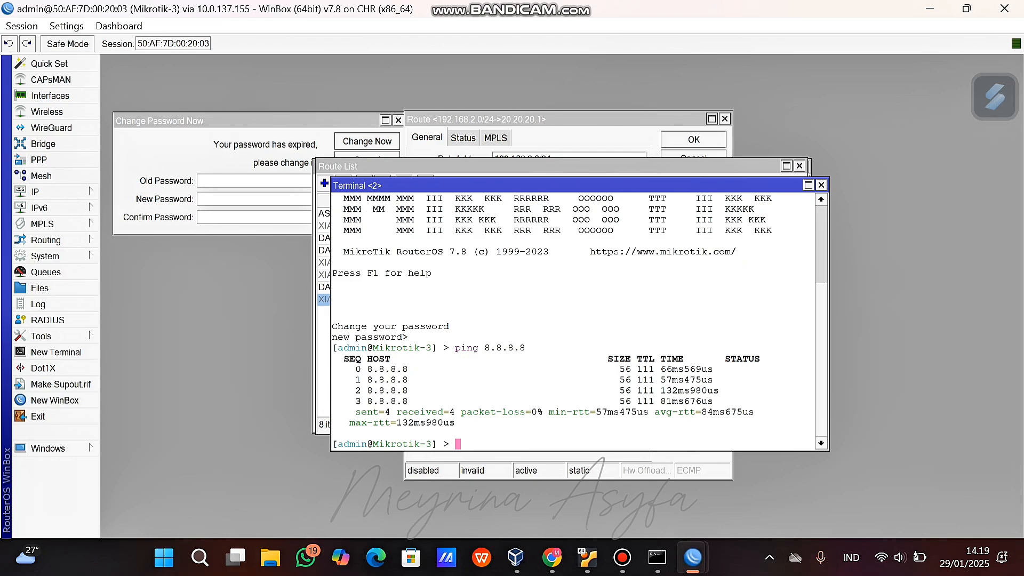
Ping 8.8.8.8 from Mikrotik-4, seeing 100% packet loss, then return to PNETLab.
{"action": "mouse_move", "coordinate": [692, 557]}
{"action": "left_click", "coordinate": [931, 480]}
{"action": "key", "text": "Return"}
{"action": "type", "text": "ping 8.8.8.8"}
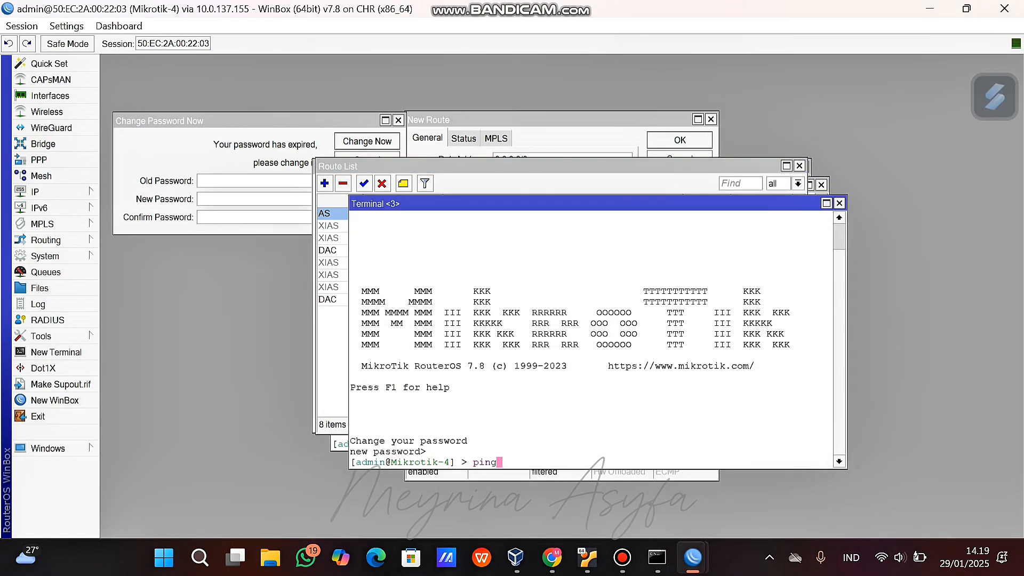
{"action": "key", "text": "Return"}
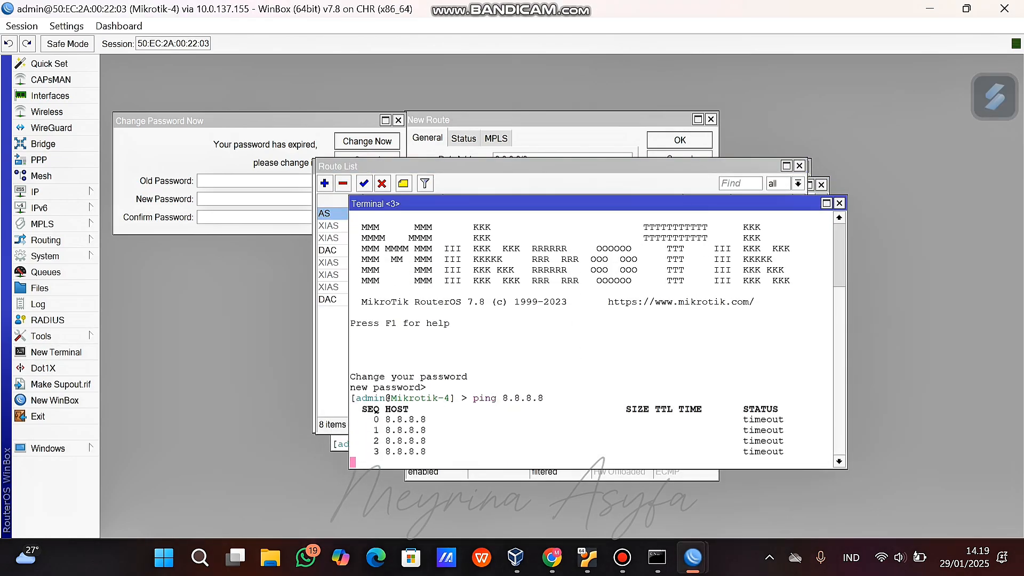
{"action": "key", "text": "ctrl+c"}
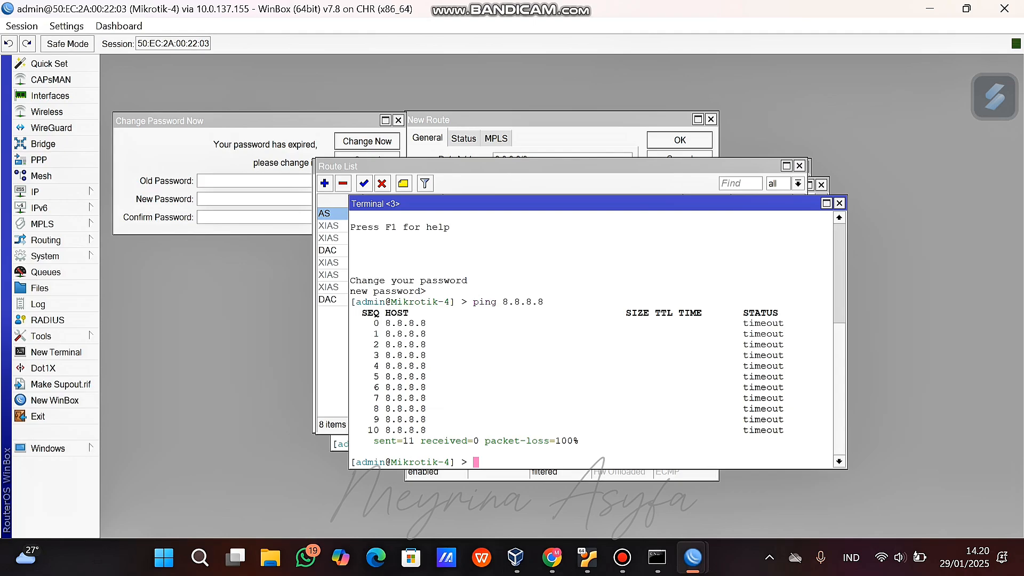
{"action": "left_click", "coordinate": [533, 166]}
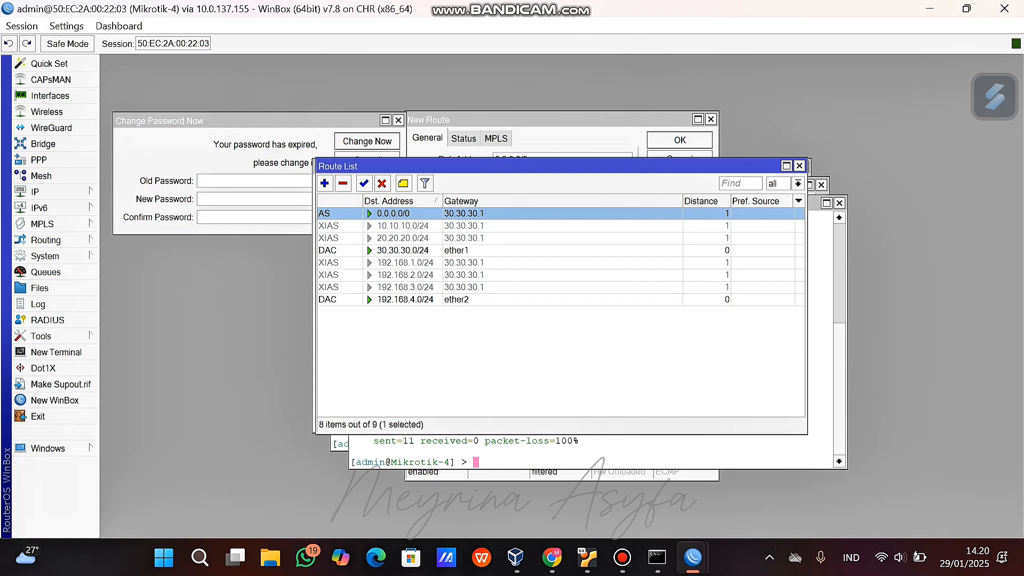
{"action": "left_click", "coordinate": [552, 558]}
{"action": "mouse_move", "coordinate": [692, 557]}
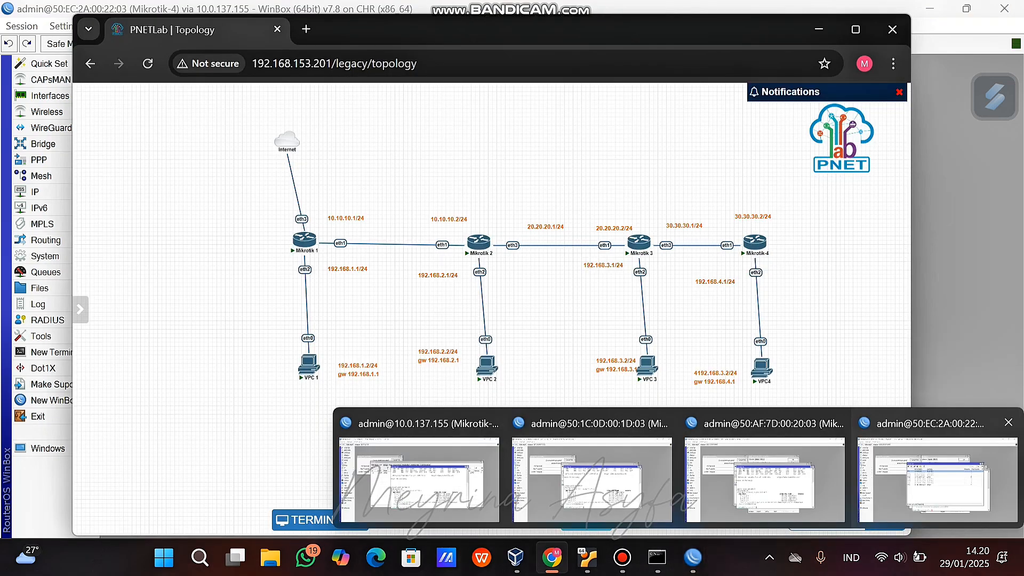
Ping 8.8.8.8 from the VPC 1 console.
{"action": "left_click", "coordinate": [937, 480]}
{"action": "left_click", "coordinate": [552, 557]}
{"action": "left_click", "coordinate": [314, 520]}
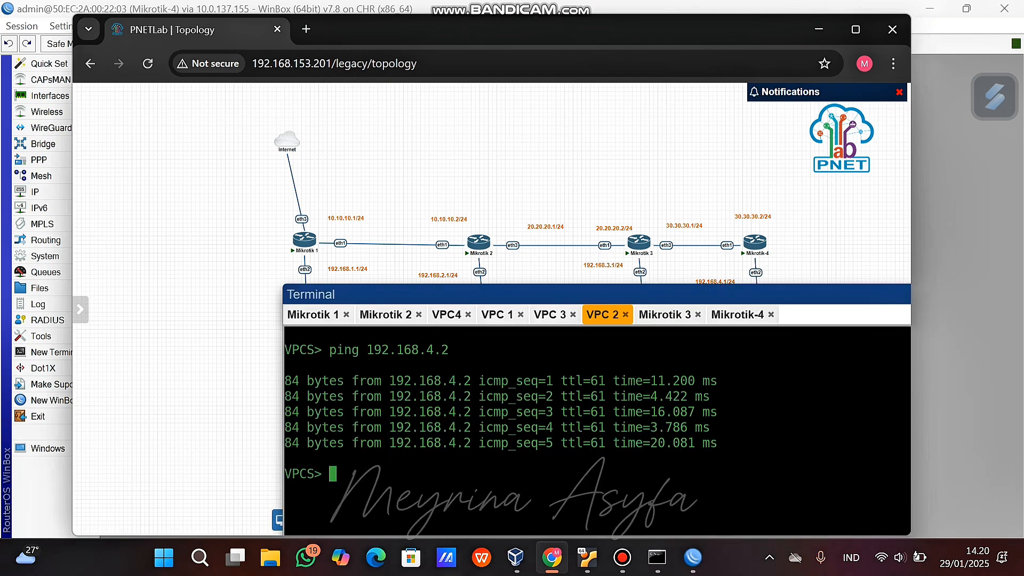
{"action": "left_click", "coordinate": [312, 304]}
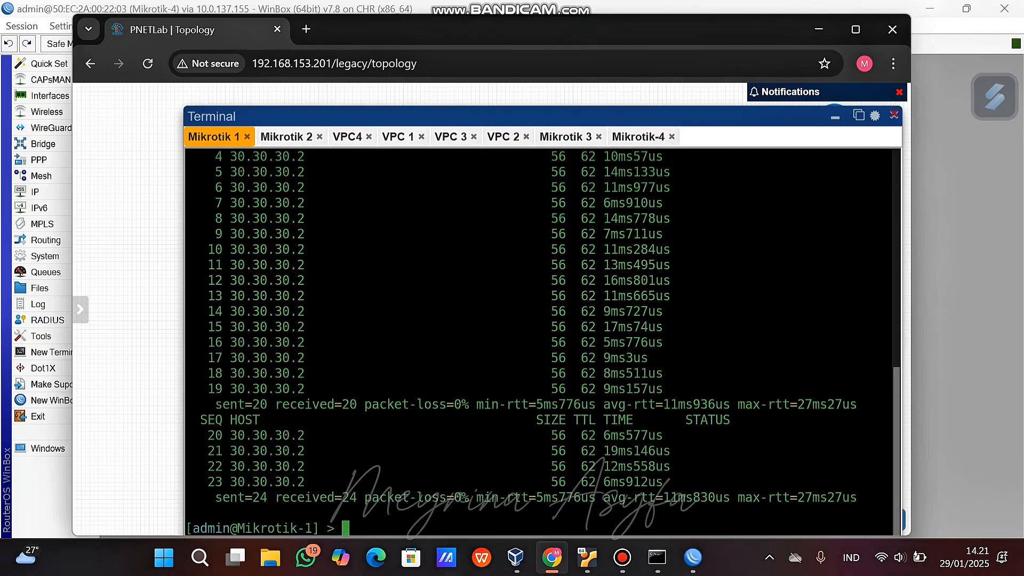
{"action": "left_click", "coordinate": [398, 137]}
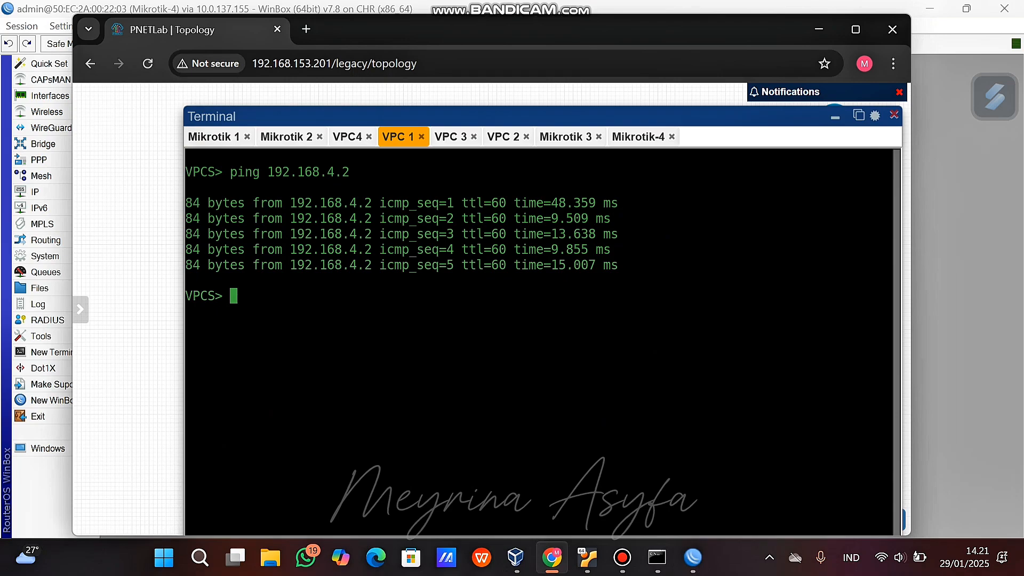
{"action": "type", "text": "ping 8.8.8.8"}
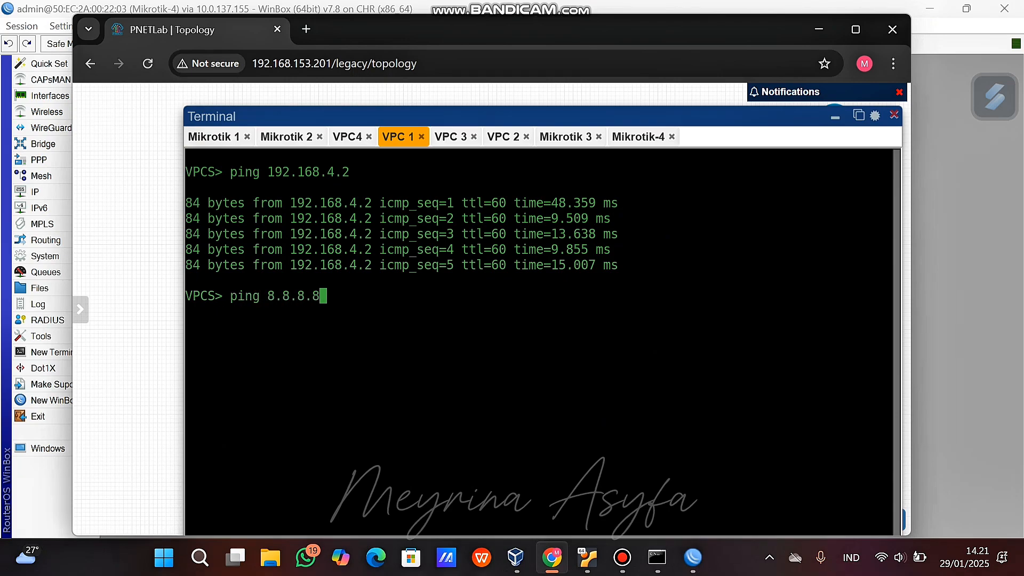
{"action": "key", "text": "Return"}
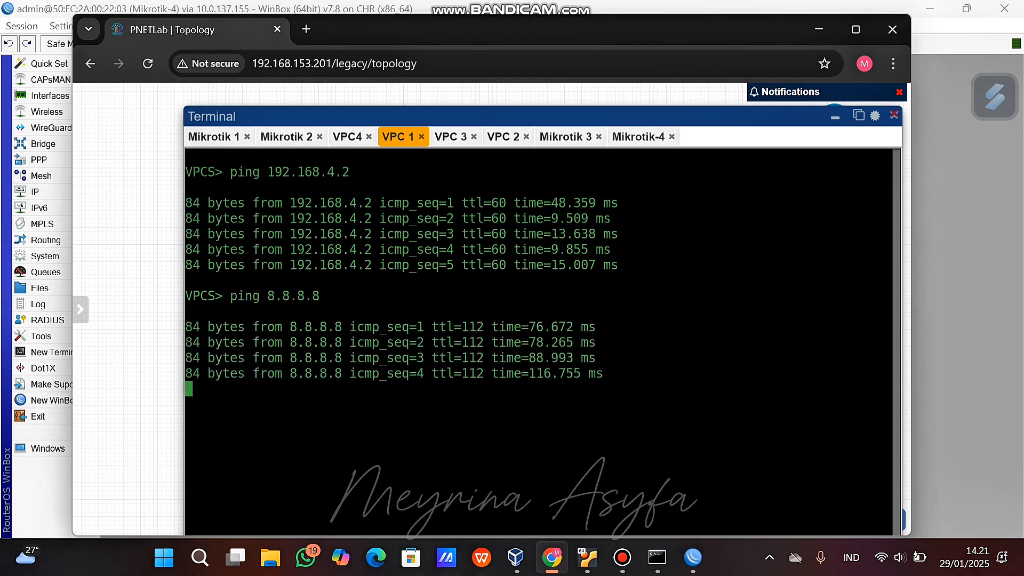
{"action": "key", "text": "Return"}
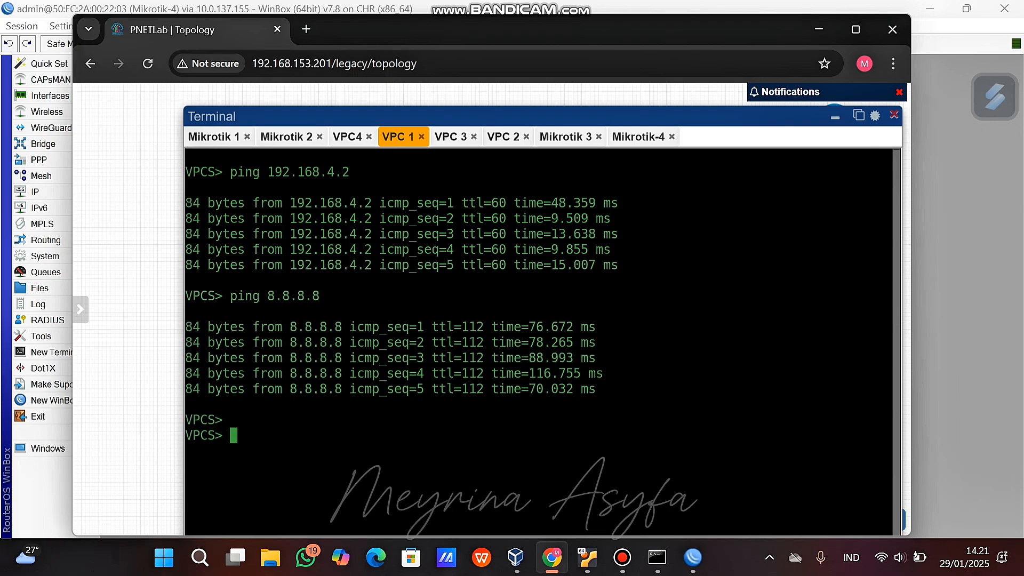
Ping 8.8.8.8 from VPC 2, then bring up the VPC 3 console.
{"action": "left_click", "coordinate": [503, 137]}
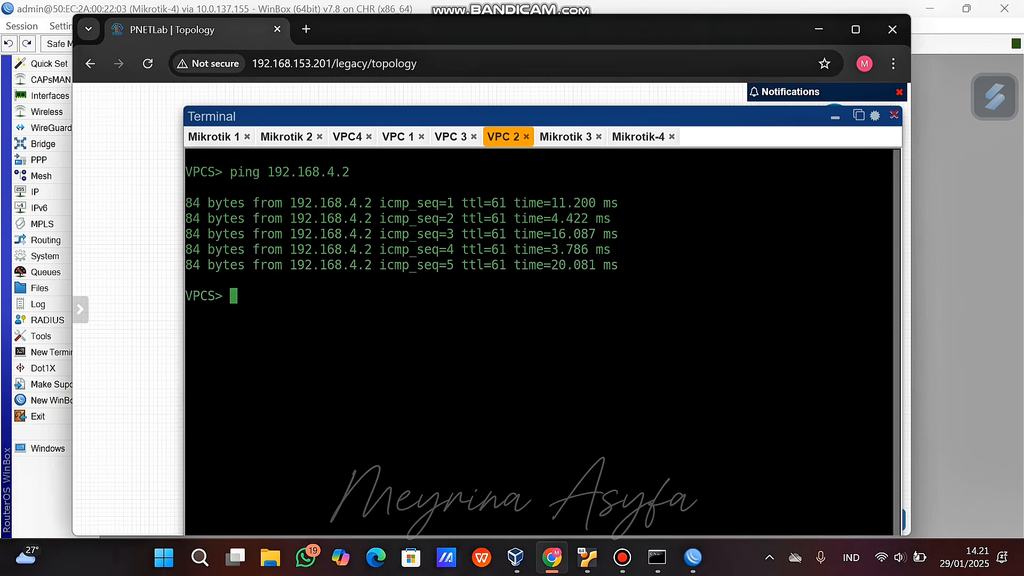
{"action": "type", "text": "ping 8.8.8.8"}
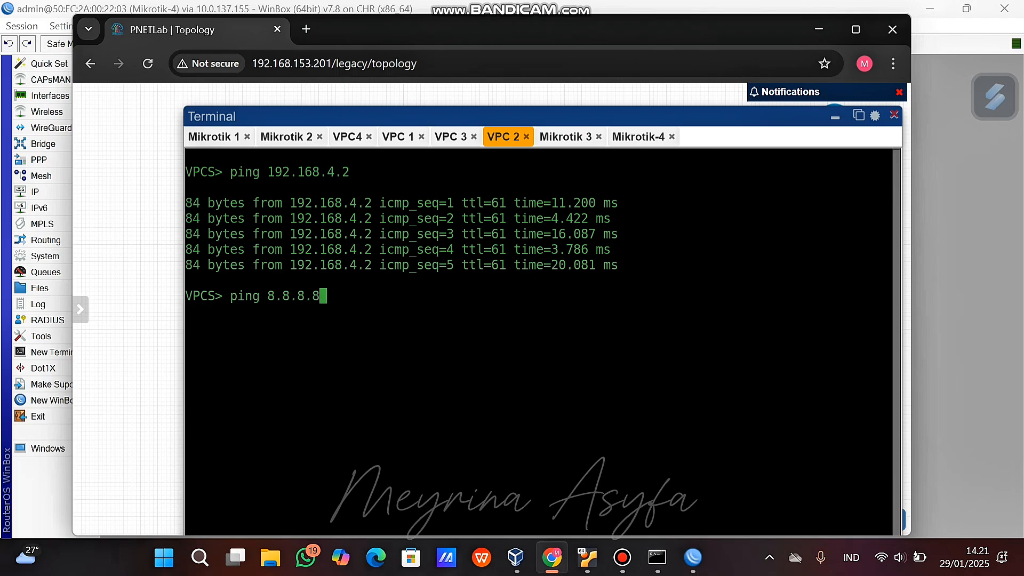
{"action": "key", "text": "Return"}
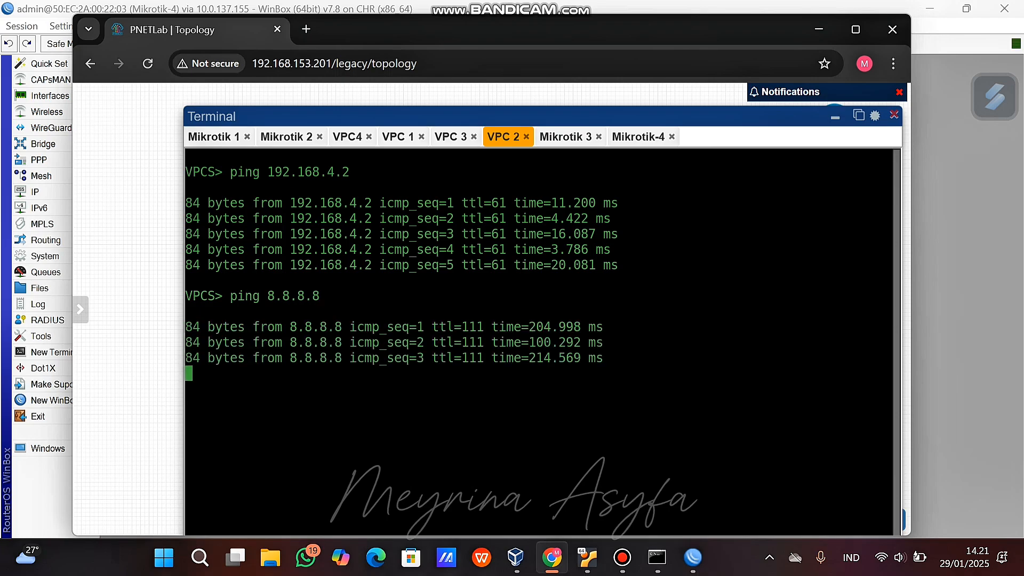
{"action": "key", "text": "ctrl+c"}
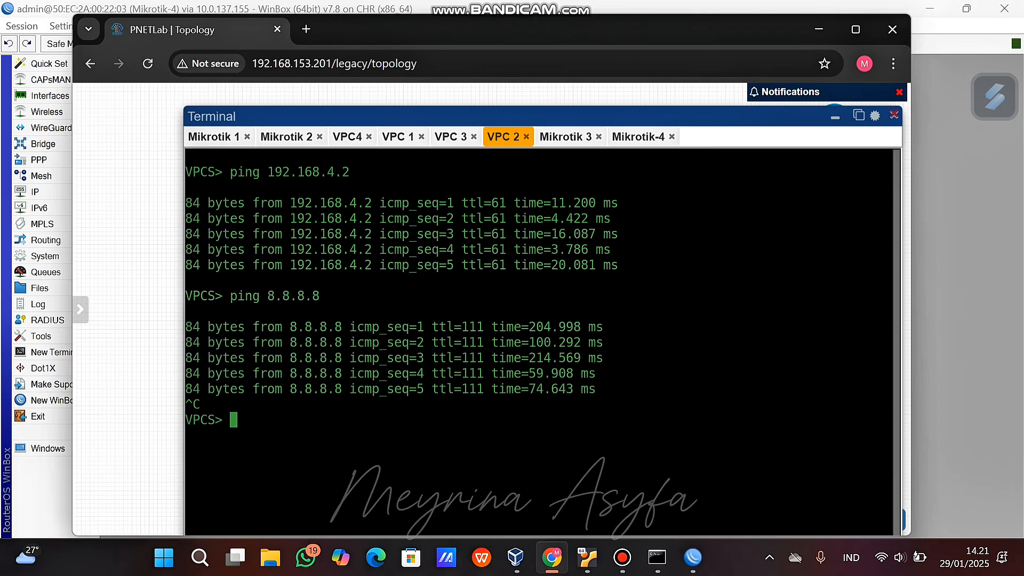
{"action": "left_click", "coordinate": [450, 137]}
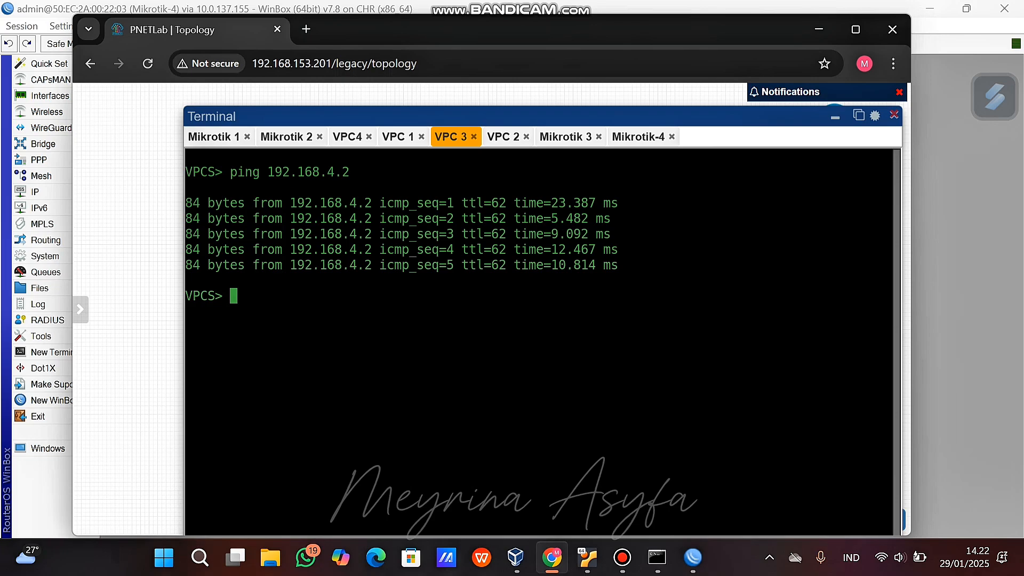
Ping 8.8.8.8 from VPC 3, then stop it with Ctrl+C after the timeouts.
{"action": "type", "text": "ping"}
{"action": "type", "text": "8.8.8"}
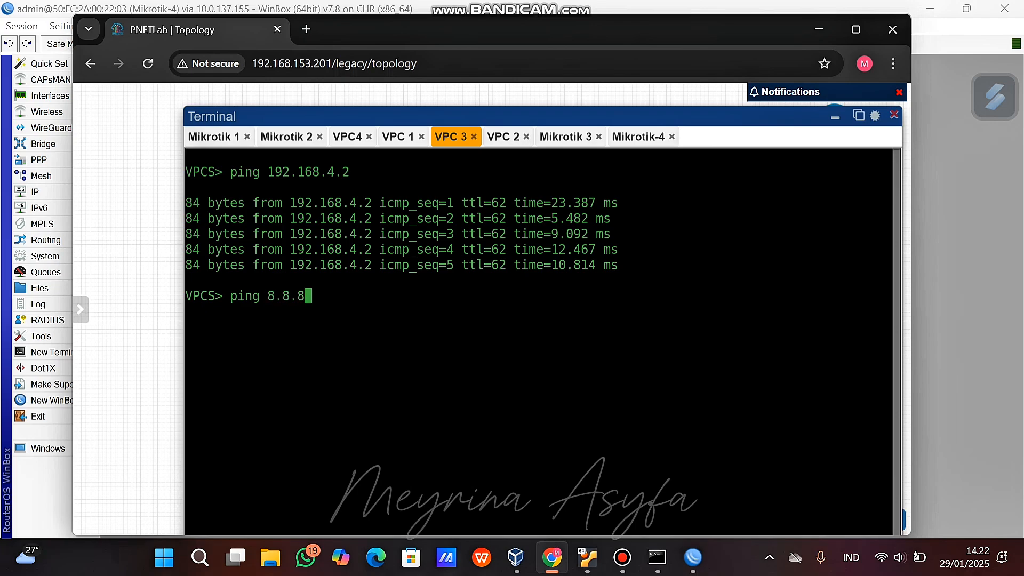
{"action": "type", "text": ",8"}
{"action": "key", "text": "BackSpace"}
{"action": "key", "text": "BackSpace"}
{"action": "type", "text": ".8"}
{"action": "key", "text": "Return"}
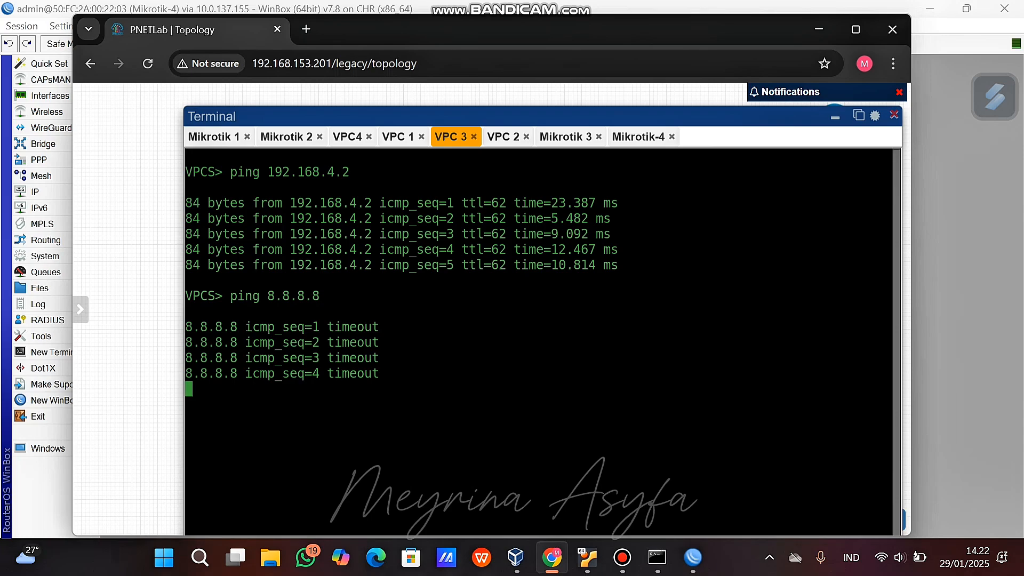
{"action": "key", "text": "ctrl+c"}
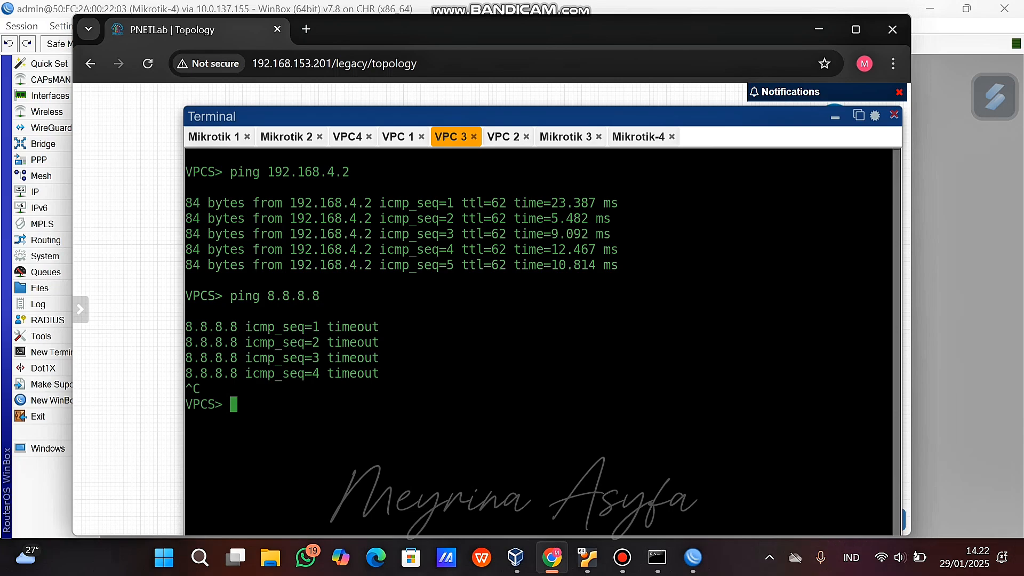
Bring the Mikrotik-3 WinBox session to the front.
{"action": "mouse_move", "coordinate": [692, 558]}
{"action": "left_click", "coordinate": [764, 474]}
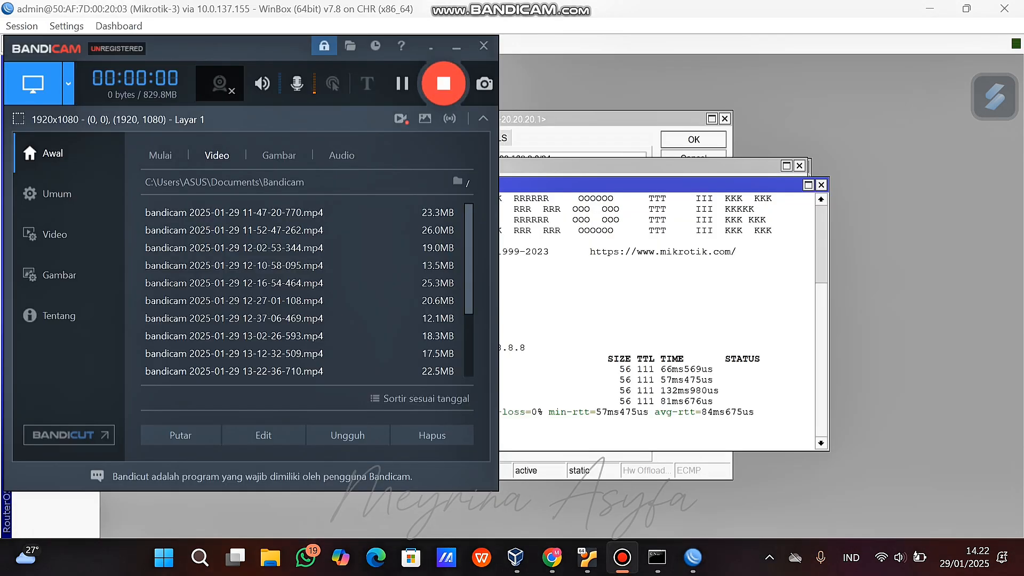
{"action": "left_click", "coordinate": [457, 46]}
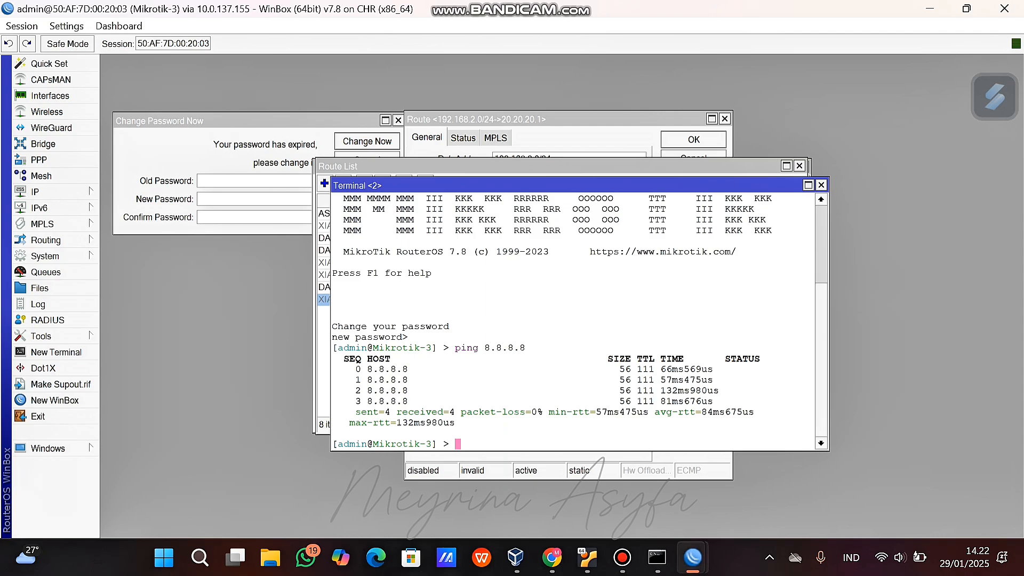
Ping 192.168.3.2 from Mikrotik-3, receiving all five replies with 0% loss.
{"action": "type", "text": "ping 192.168.3.2"}
{"action": "key", "text": "Return"}
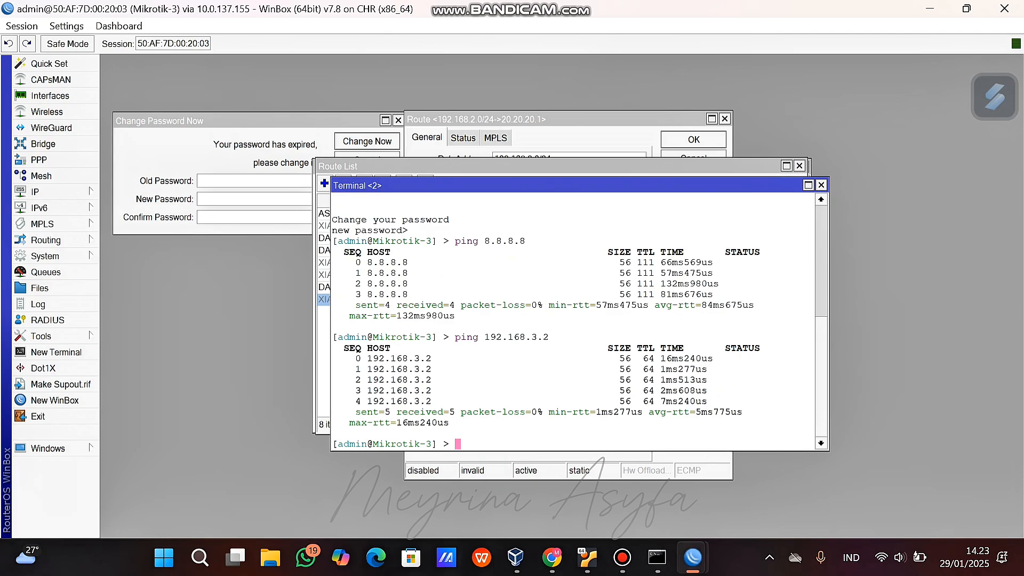
{"action": "left_click", "coordinate": [552, 557]}
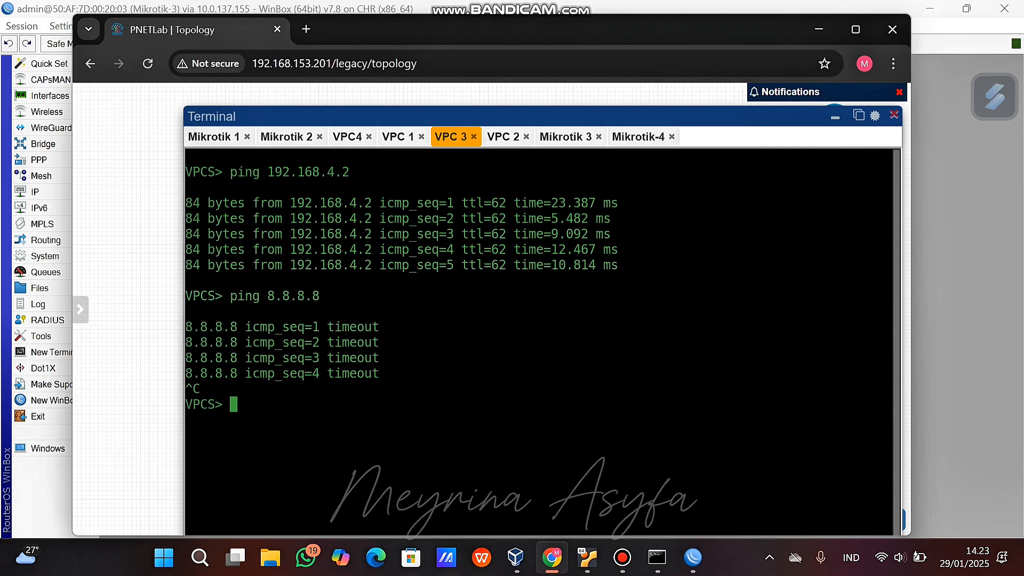
Ping 8.8.8.8 from the VPC4 console and stop it once it times out.
{"action": "left_click", "coordinate": [347, 137]}
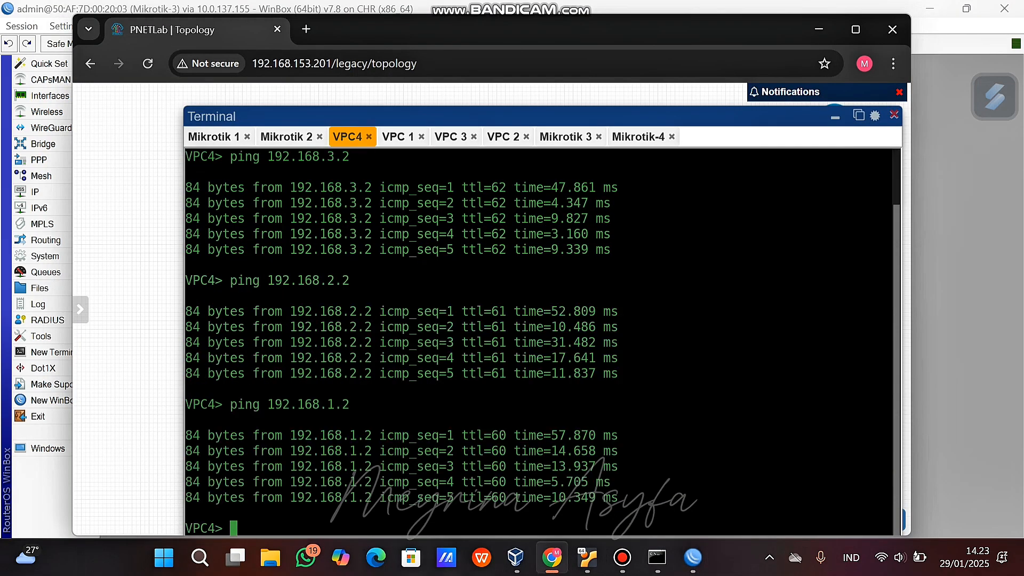
{"action": "left_click_drag", "start_coordinate": [426, 116], "coordinate": [418, 90]}
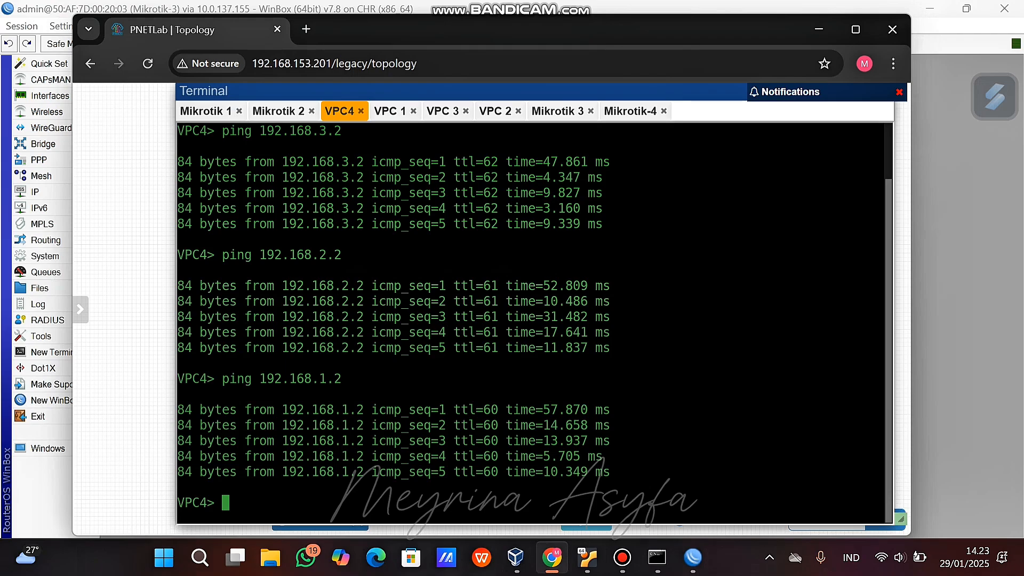
{"action": "type", "text": "ping 8.8.8.8"}
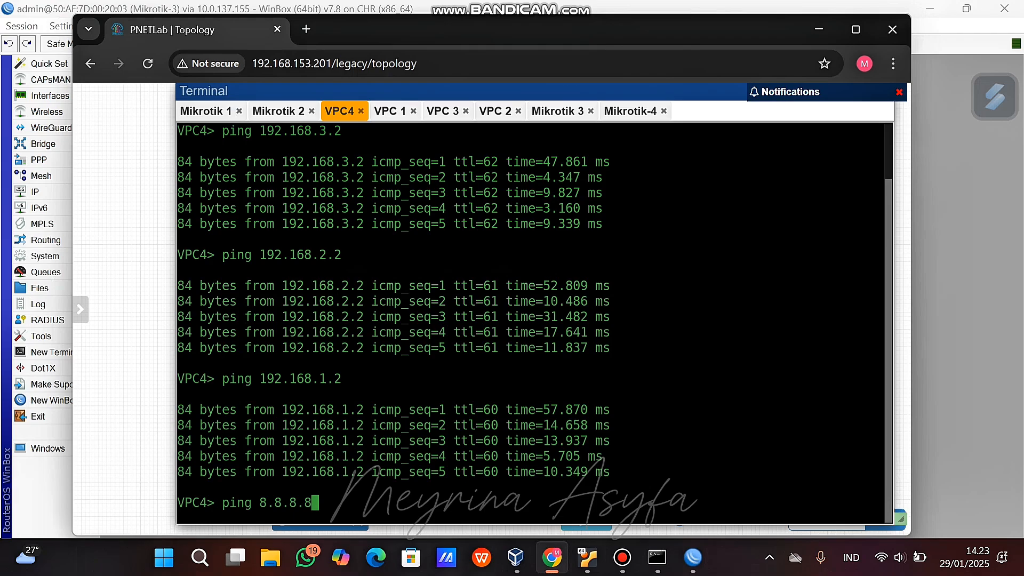
{"action": "key", "text": "Return"}
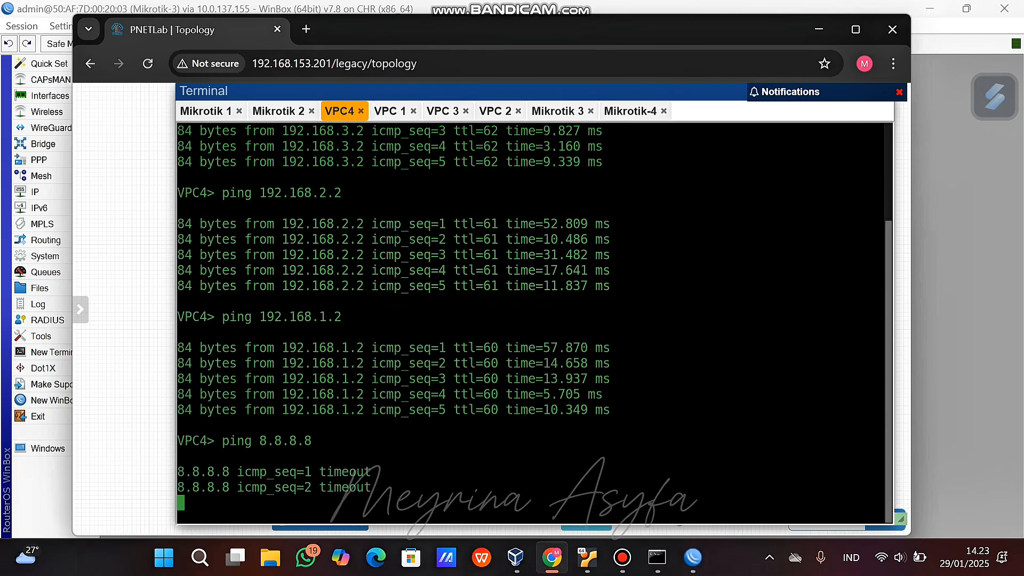
{"action": "key", "text": "ctrl+c"}
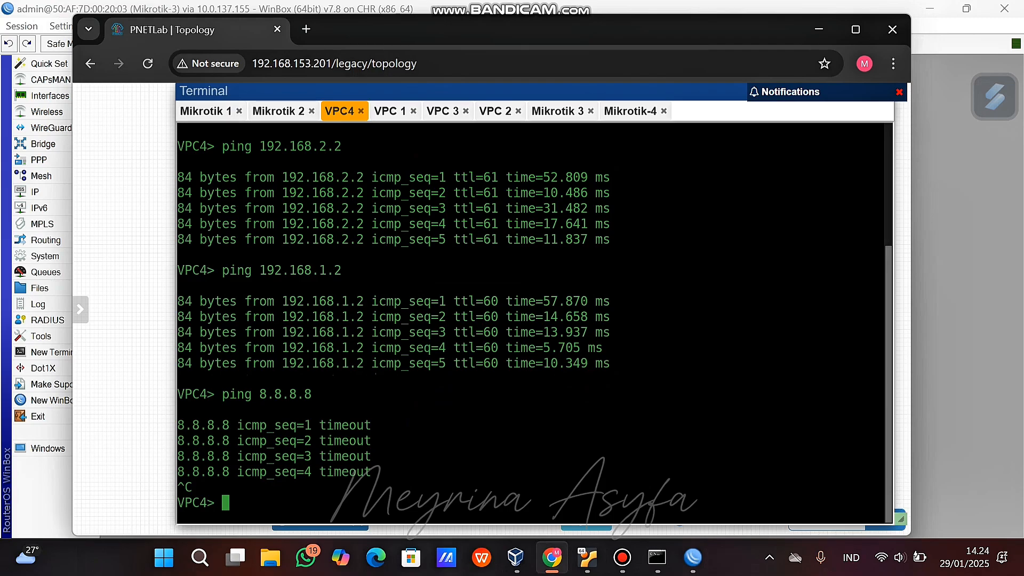
Open a new Terminal on Mikrotik-4, showing the RouterOS banner and password prompt.
{"action": "left_click", "coordinate": [693, 557]}
{"action": "left_click", "coordinate": [931, 475]}
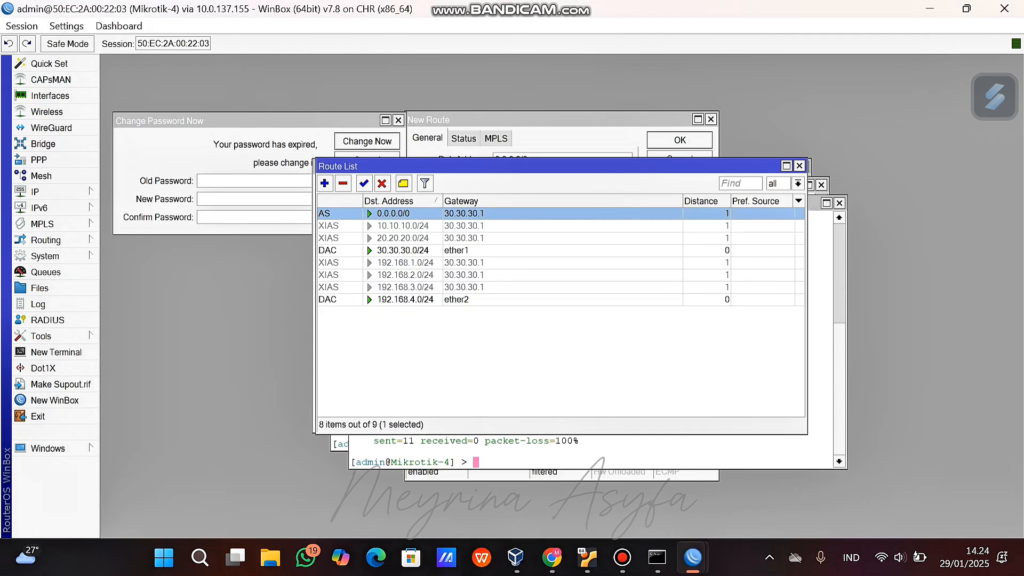
{"action": "left_click", "coordinate": [56, 351]}
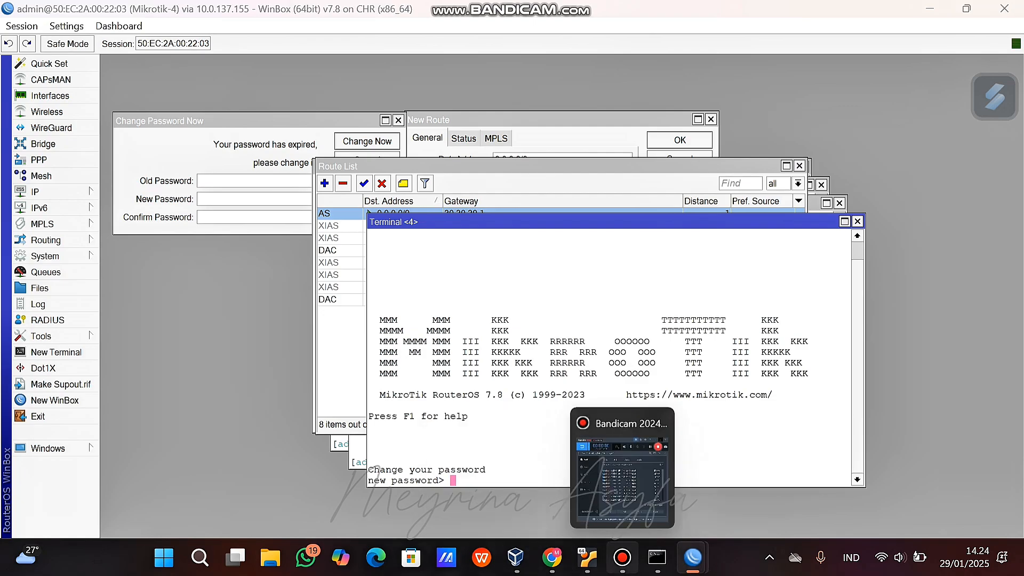
{"action": "left_click", "coordinate": [621, 557]}
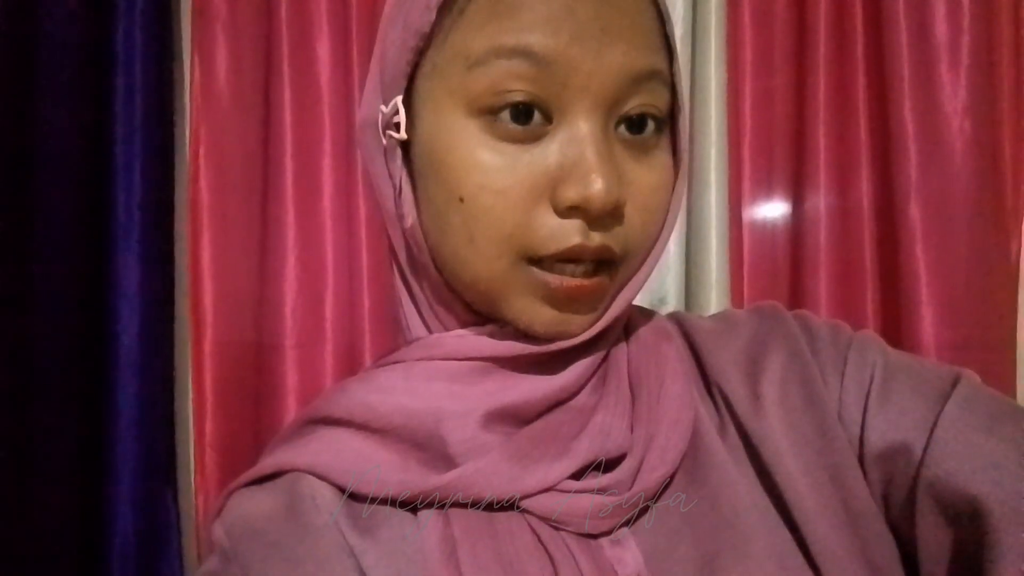